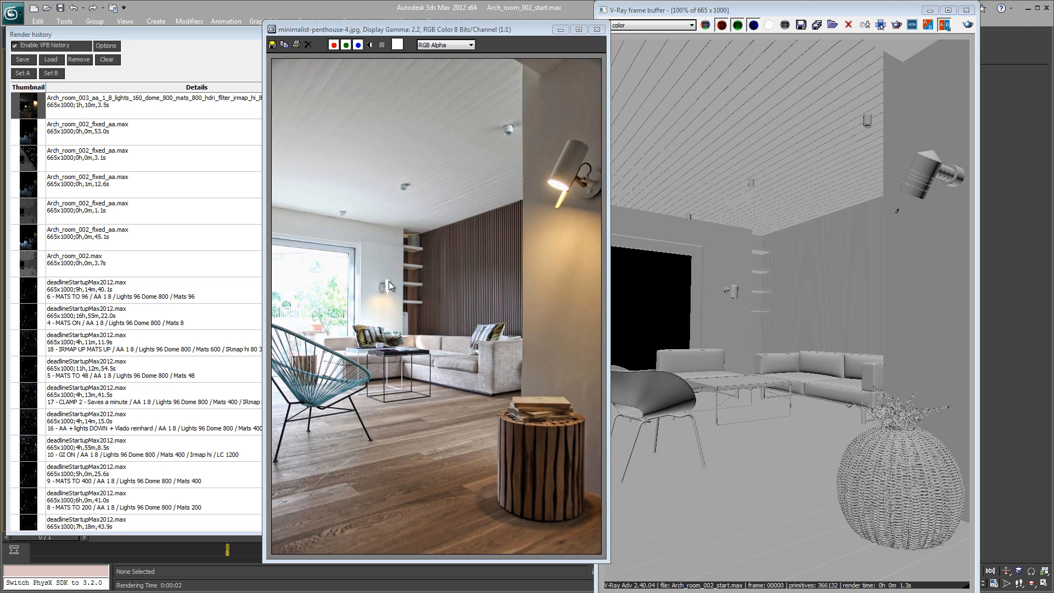
- Load the stored render "21 - MATS UP HDR LOADER" from the render history and place it beside the reference photo for comparison
{"action": "left_click", "coordinate": [186, 48]}
{"action": "left_click_drag", "start_coordinate": [357, 153], "coordinate": [347, 391]}
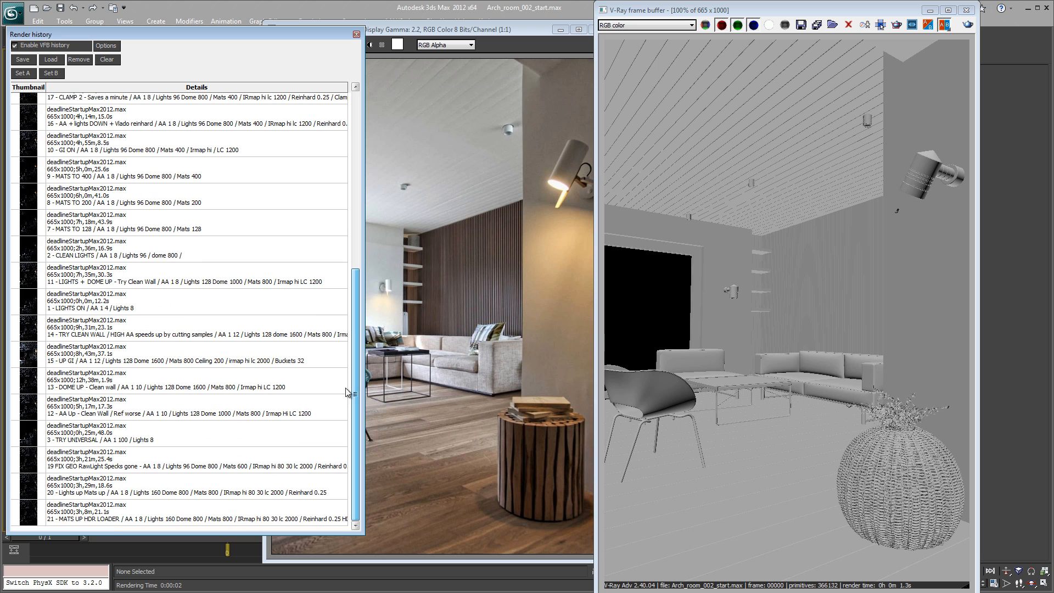
{"action": "left_click", "coordinate": [114, 516]}
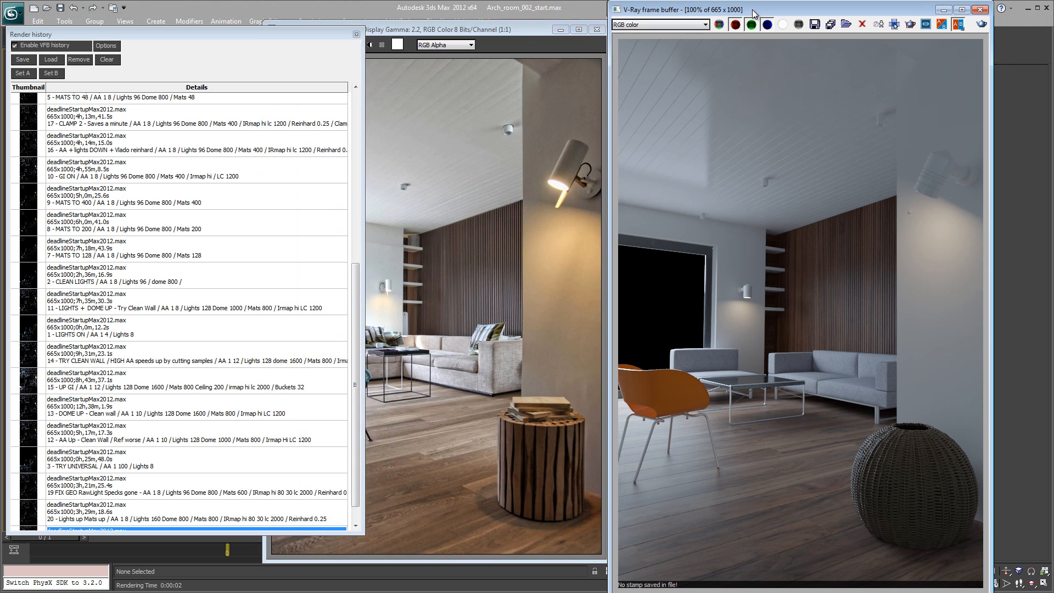
{"action": "left_click_drag", "start_coordinate": [753, 13], "coordinate": [757, 13]}
{"action": "left_click", "coordinate": [525, 32]}
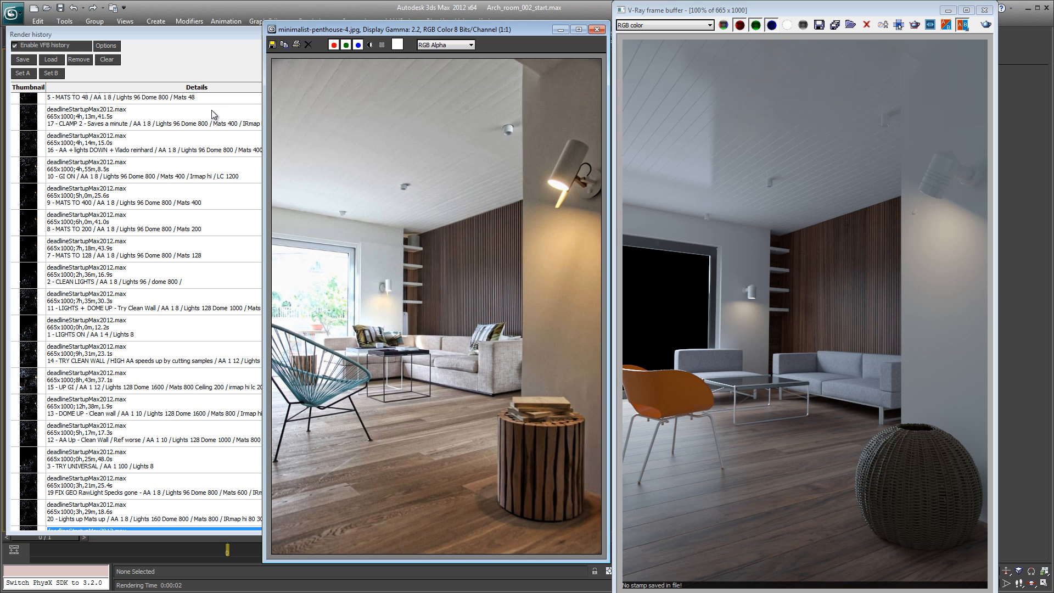
- Compare the reference photo with the loaded render, and minimize both image windows to uncover the scene
{"action": "left_click", "coordinate": [193, 52]}
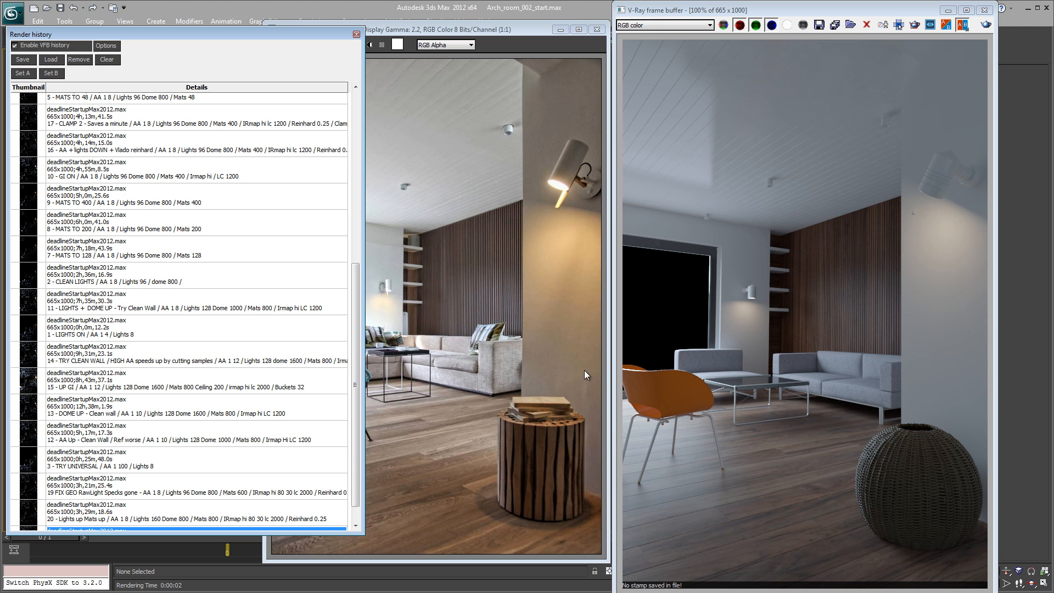
{"action": "left_click", "coordinate": [754, 331]}
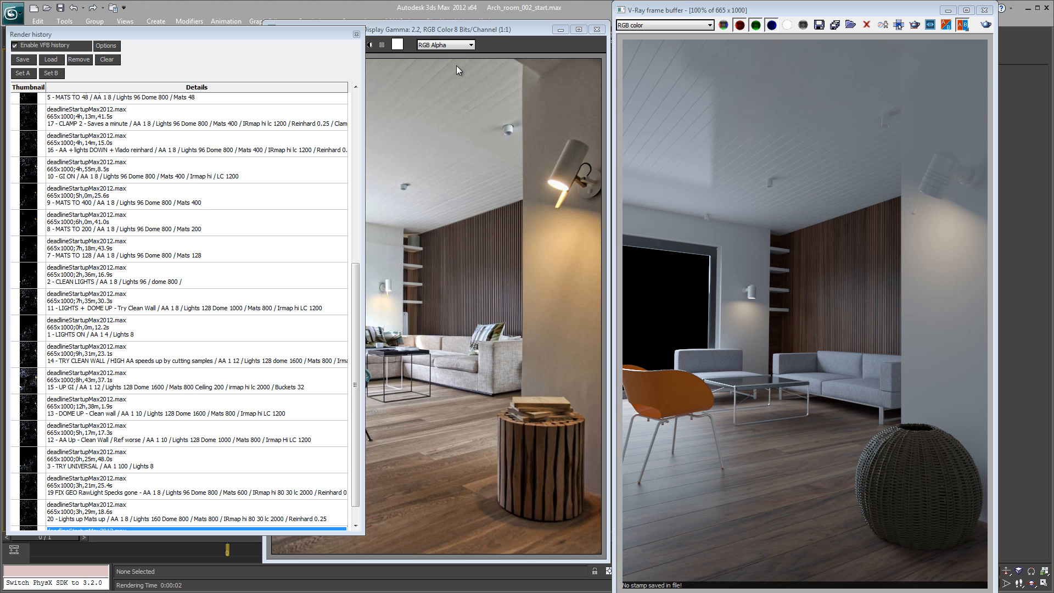
{"action": "left_click", "coordinate": [499, 28]}
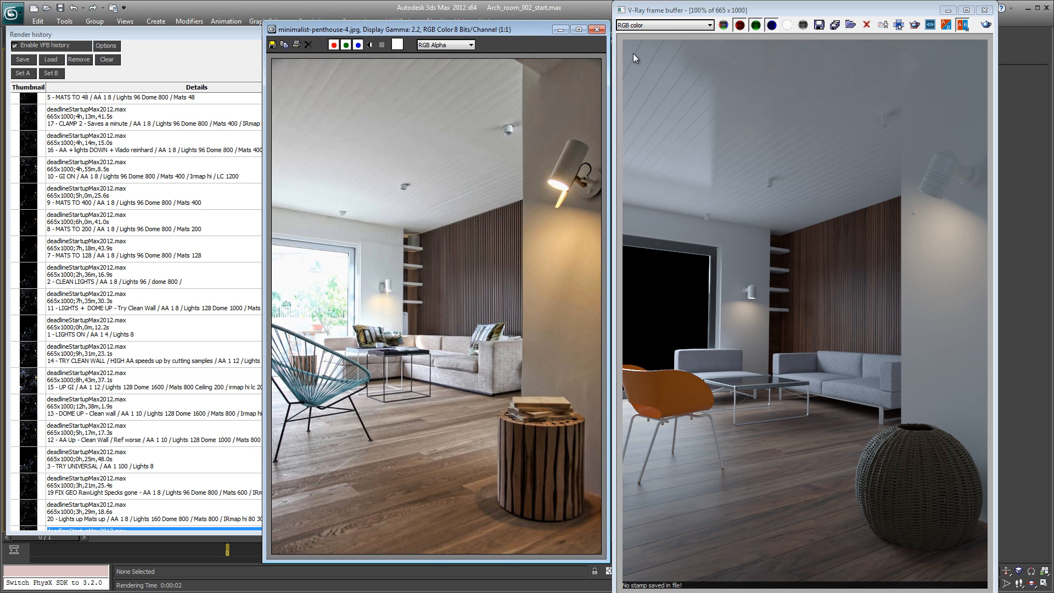
{"action": "left_click", "coordinate": [560, 29]}
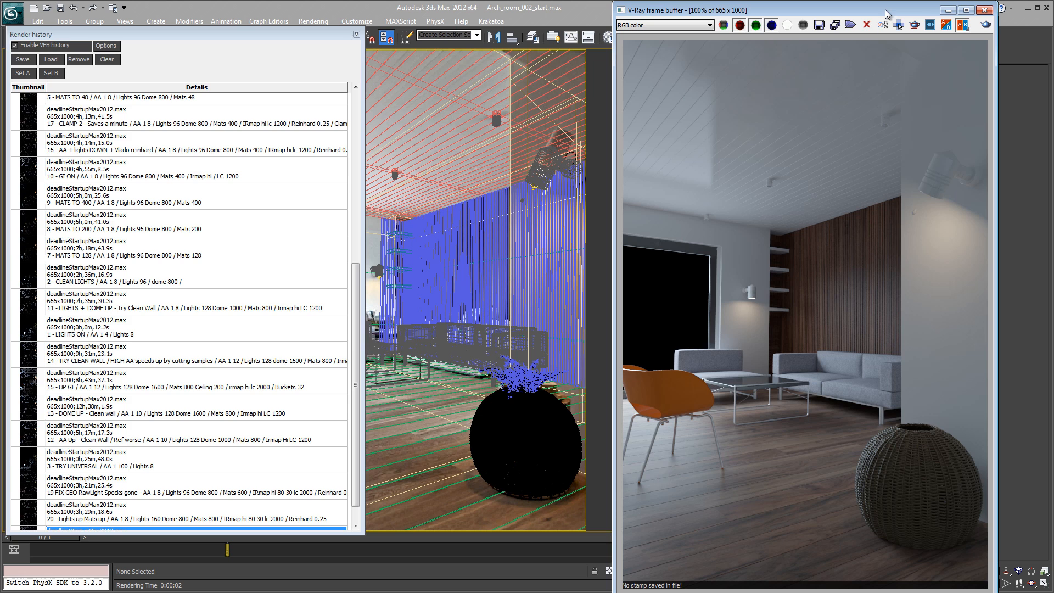
{"action": "left_click", "coordinate": [947, 10]}
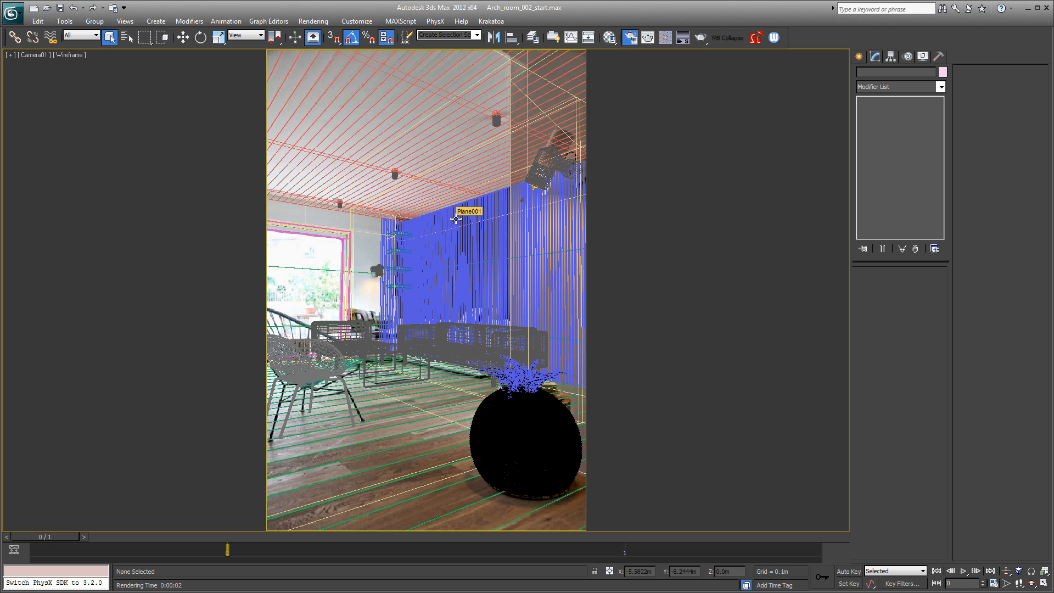
- Maximize the Top view, select the Main_room object and isolate it
{"action": "key", "text": "alt+w"}
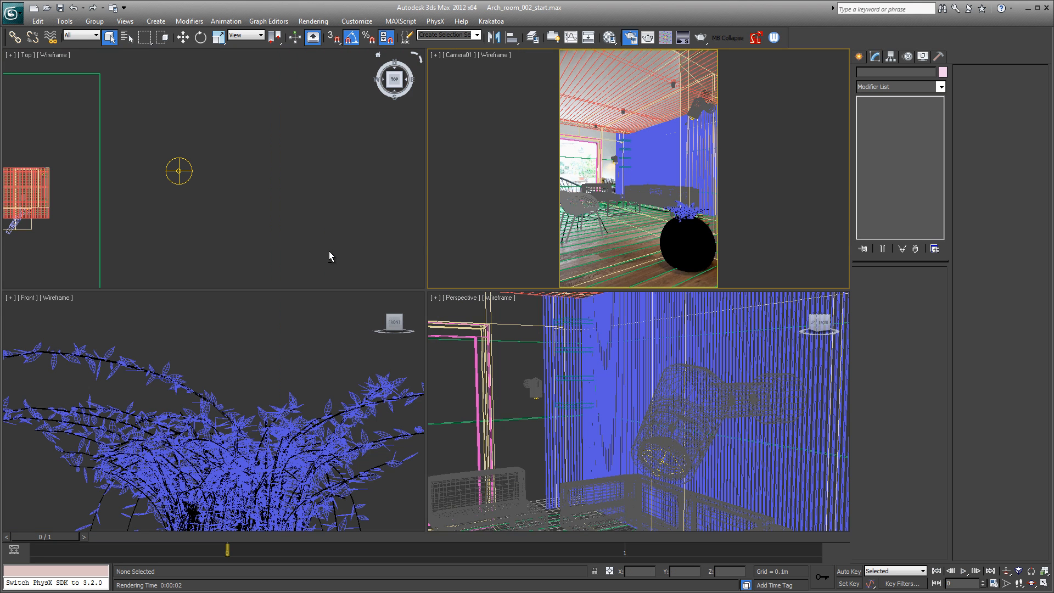
{"action": "left_click", "coordinate": [320, 224]}
{"action": "key", "text": "alt+w"}
{"action": "middle_click_drag", "start_coordinate": [273, 292], "coordinate": [657, 246]}
{"action": "middle_click_drag", "start_coordinate": [333, 300], "coordinate": [303, 287]}
{"action": "scroll", "coordinate": [521, 291], "scroll_direction": "up", "scroll_amount": 2}
{"action": "left_click_drag", "start_coordinate": [630, 429], "coordinate": [535, 379]}
{"action": "key", "text": "alt+q"}
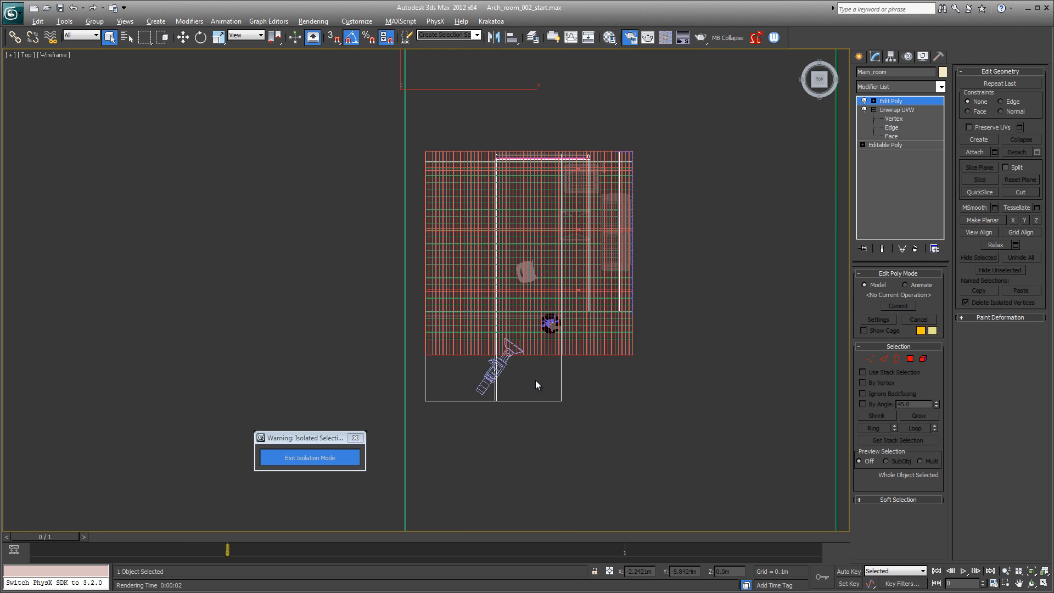
- Inspect the isolated room shell and its window opening in shaded display, and exit isolation
{"action": "mouse_move", "coordinate": [494, 376]}
{"action": "middle_mouse_down", "text": "alt"}
{"action": "mouse_move", "coordinate": [544, 418]}
{"action": "mouse_move", "coordinate": [653, 402]}
{"action": "mouse_move", "coordinate": [656, 419]}
{"action": "mouse_move", "coordinate": [618, 336]}
{"action": "mouse_move", "coordinate": [564, 383]}
{"action": "mouse_move", "coordinate": [483, 322]}
{"action": "middle_mouse_up", "text": "alt"}
{"action": "key", "text": "F3"}
{"action": "scroll", "coordinate": [556, 336], "scroll_direction": "down", "scroll_amount": 4}
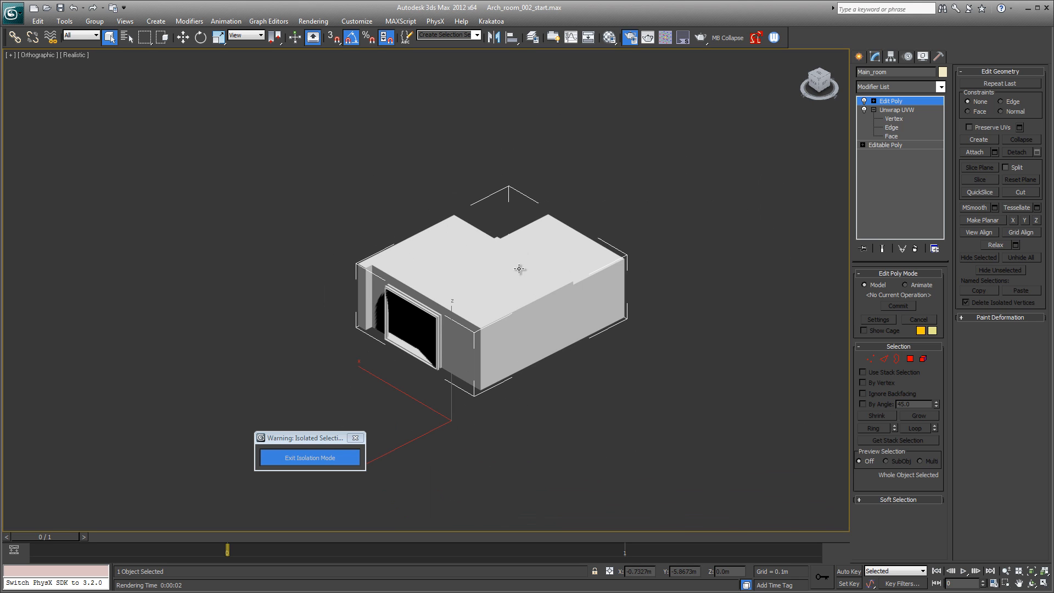
{"action": "middle_click_drag", "start_coordinate": [526, 289], "coordinate": [497, 280], "text": "alt"}
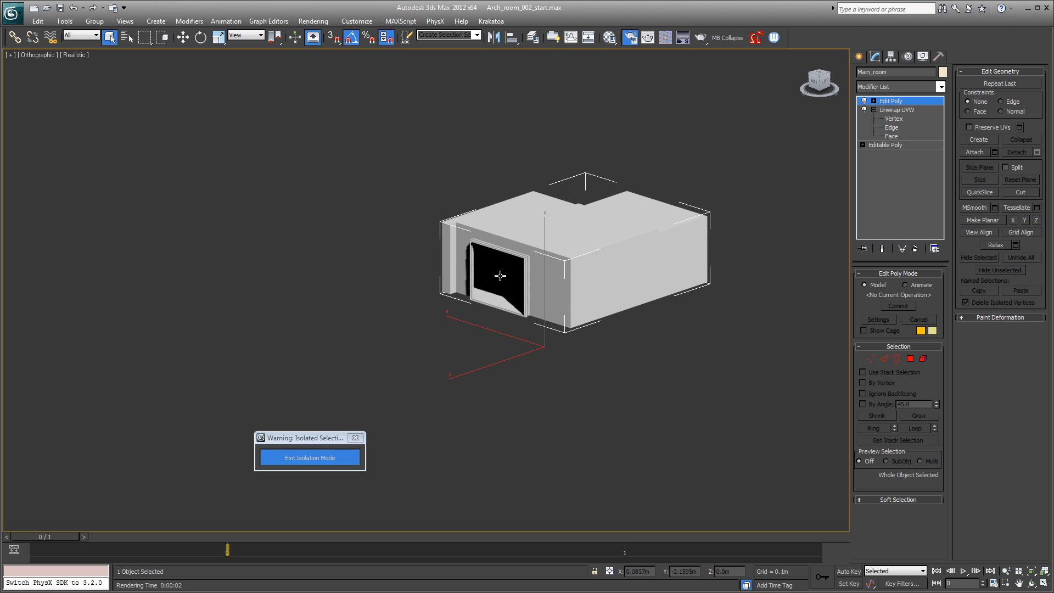
{"action": "scroll", "coordinate": [496, 269], "scroll_direction": "up", "scroll_amount": 5}
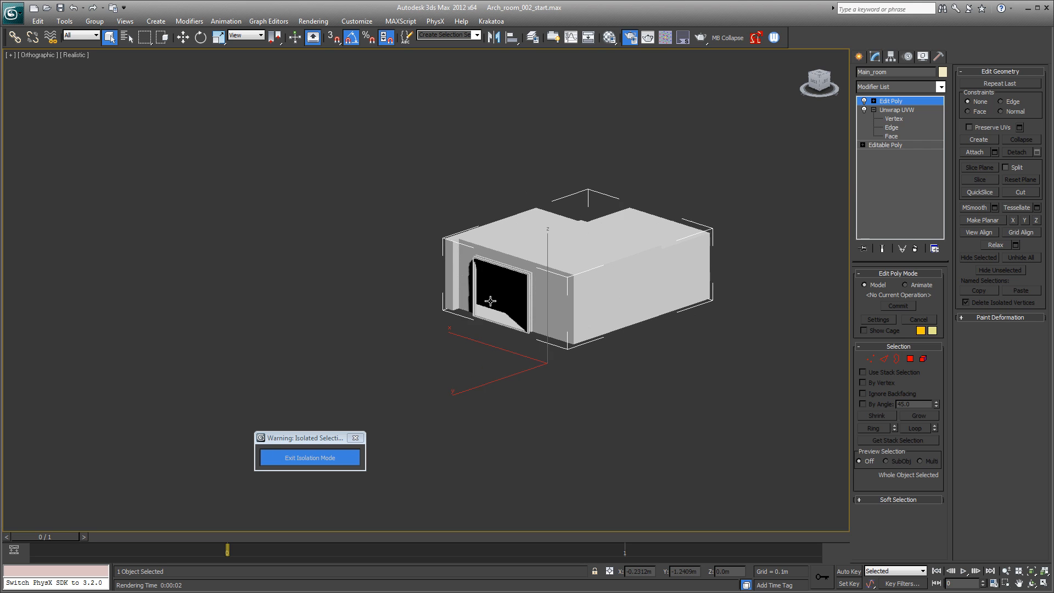
{"action": "left_click", "coordinate": [326, 456]}
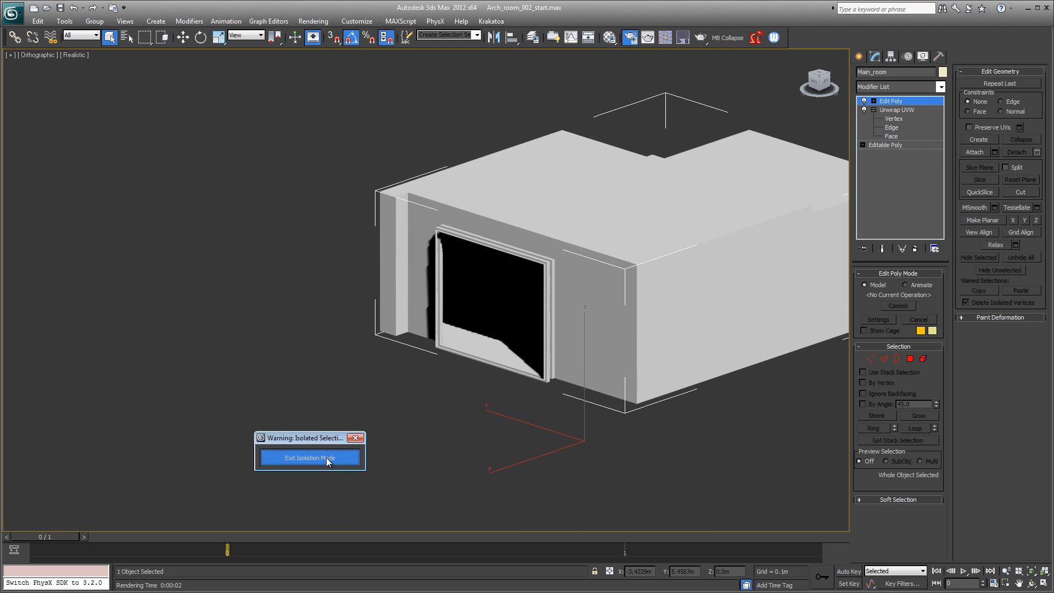
- Select the Walls object surrounding the room and examine the whole scene in shaded and wireframe display
{"action": "scroll", "coordinate": [418, 335], "scroll_direction": "down", "scroll_amount": 3}
{"action": "left_click", "coordinate": [355, 309]}
{"action": "middle_click_drag", "start_coordinate": [439, 346], "coordinate": [401, 330], "text": "alt"}
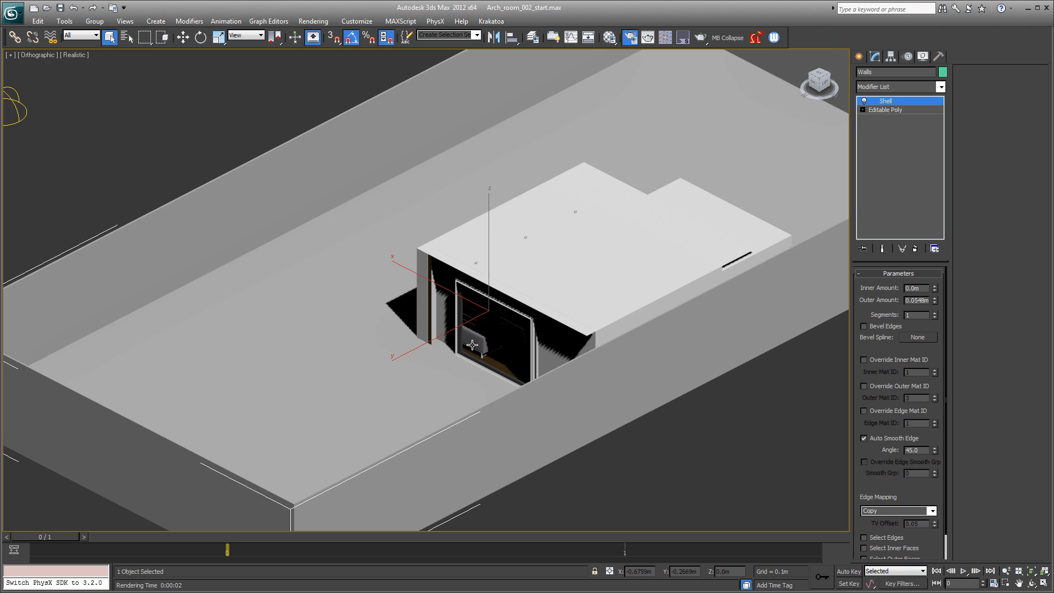
{"action": "scroll", "coordinate": [473, 343], "scroll_direction": "down", "scroll_amount": 2}
{"action": "scroll", "coordinate": [483, 314], "scroll_direction": "up", "scroll_amount": 5}
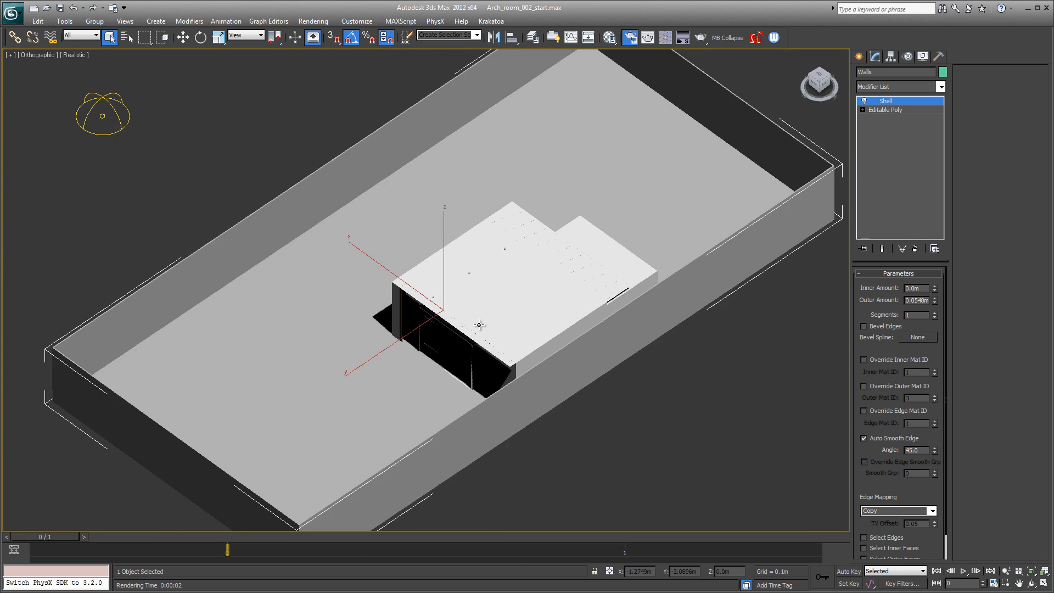
{"action": "key", "text": "F3"}
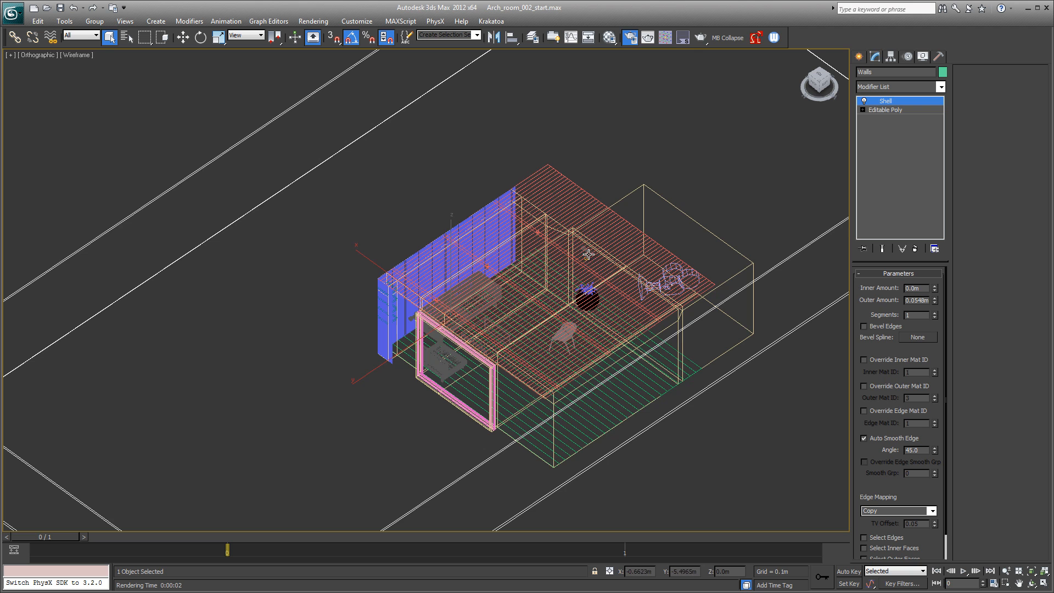
{"action": "scroll", "coordinate": [589, 257], "scroll_direction": "down", "scroll_amount": 2}
{"action": "middle_click_drag", "start_coordinate": [433, 305], "coordinate": [530, 345]}
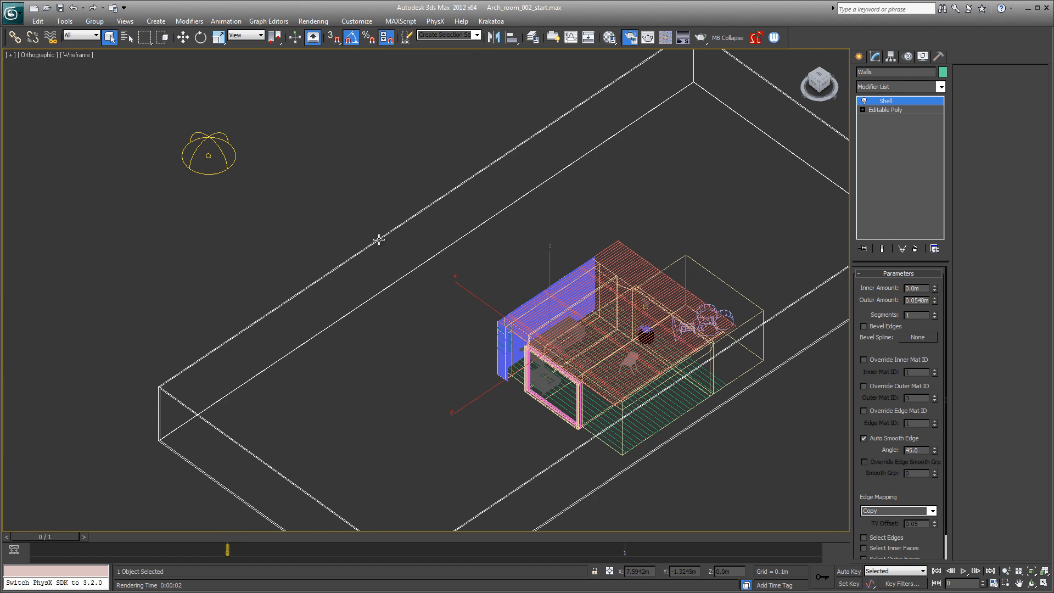
- Select the VRayLight002_sky dome light, review its intensity, options and sampling parameters, and deselect it
{"action": "left_click_drag", "start_coordinate": [329, 86], "coordinate": [140, 186]}
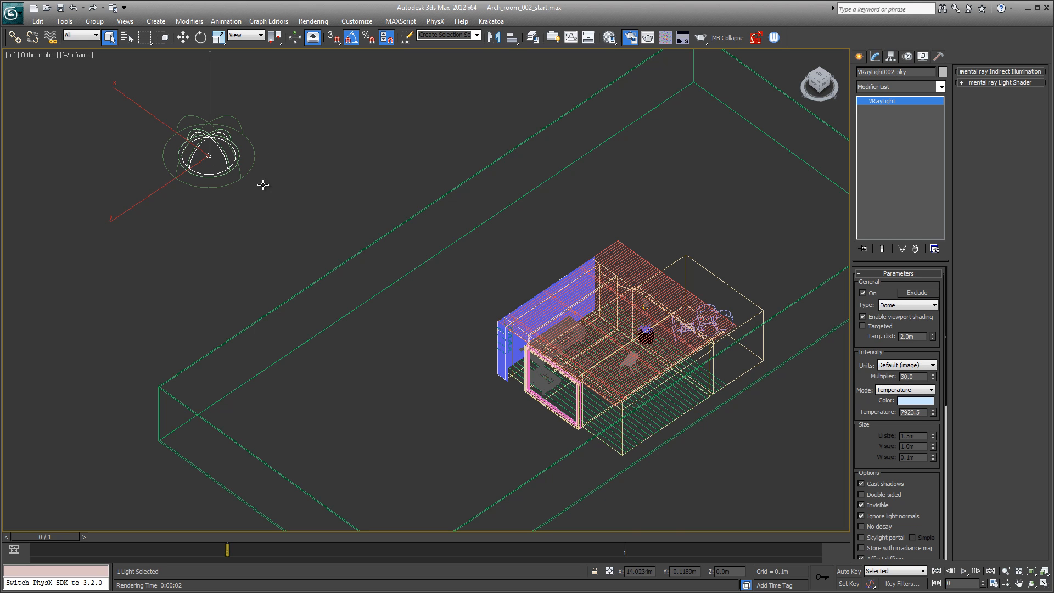
{"action": "double_click", "coordinate": [923, 376]}
{"action": "scroll", "coordinate": [919, 401], "scroll_direction": "down", "scroll_amount": 5}
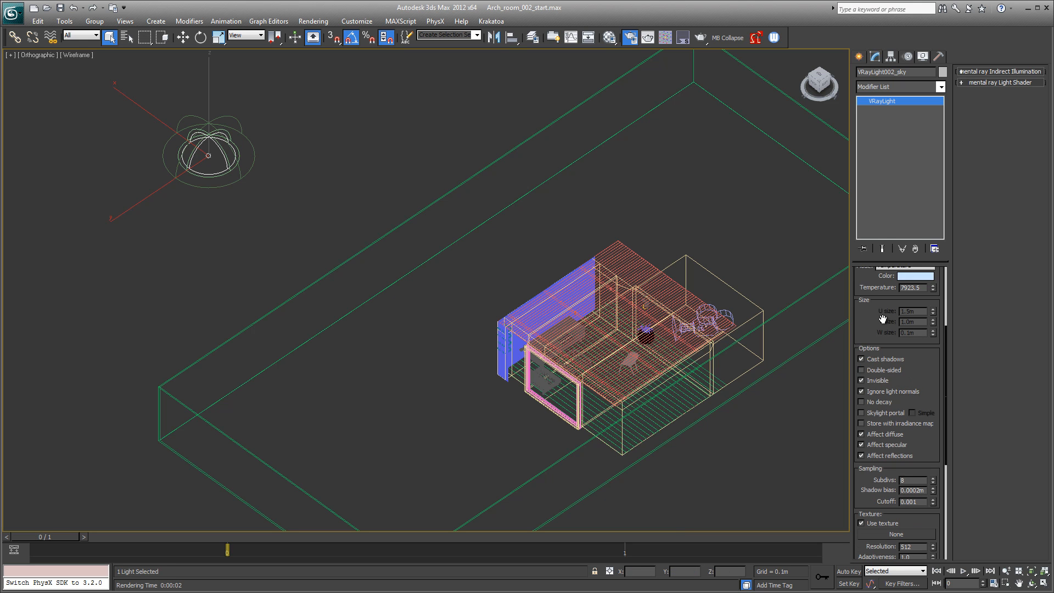
{"action": "scroll", "coordinate": [921, 320], "scroll_direction": "down", "scroll_amount": 1}
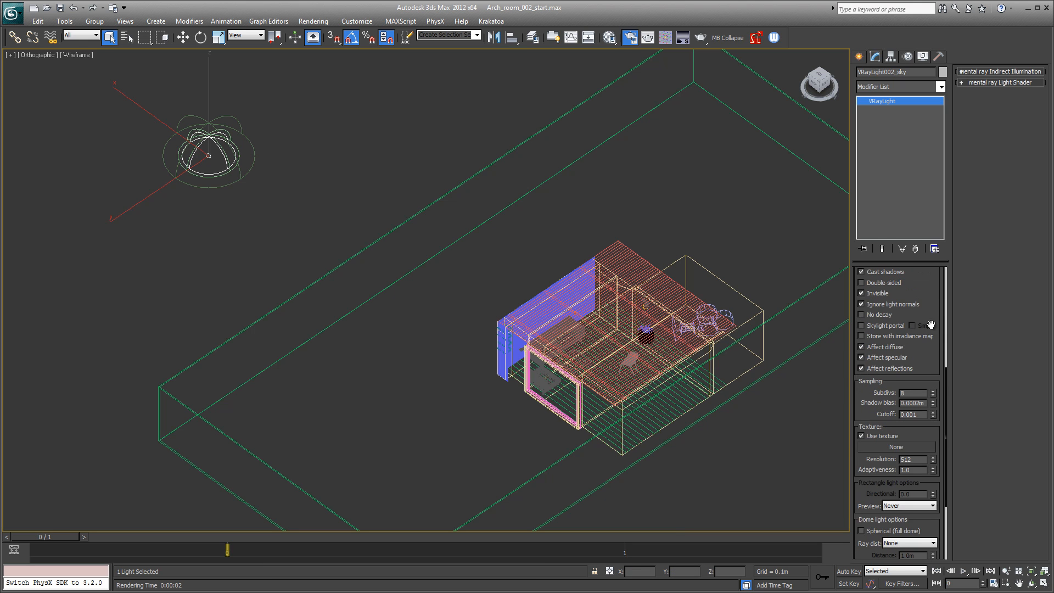
{"action": "scroll", "coordinate": [927, 288], "scroll_direction": "up", "scroll_amount": 6}
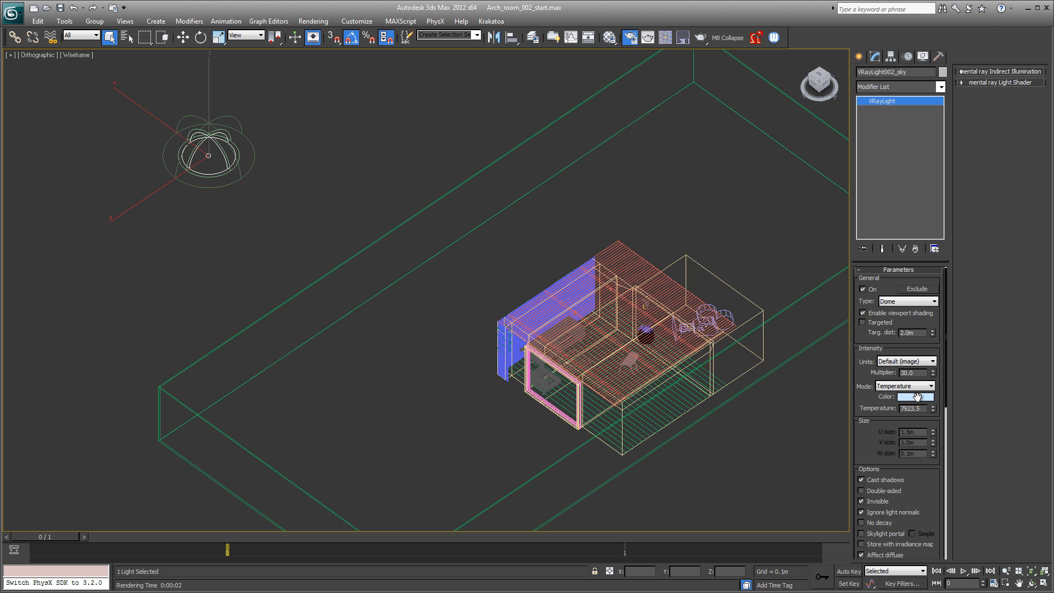
{"action": "left_click", "coordinate": [687, 203]}
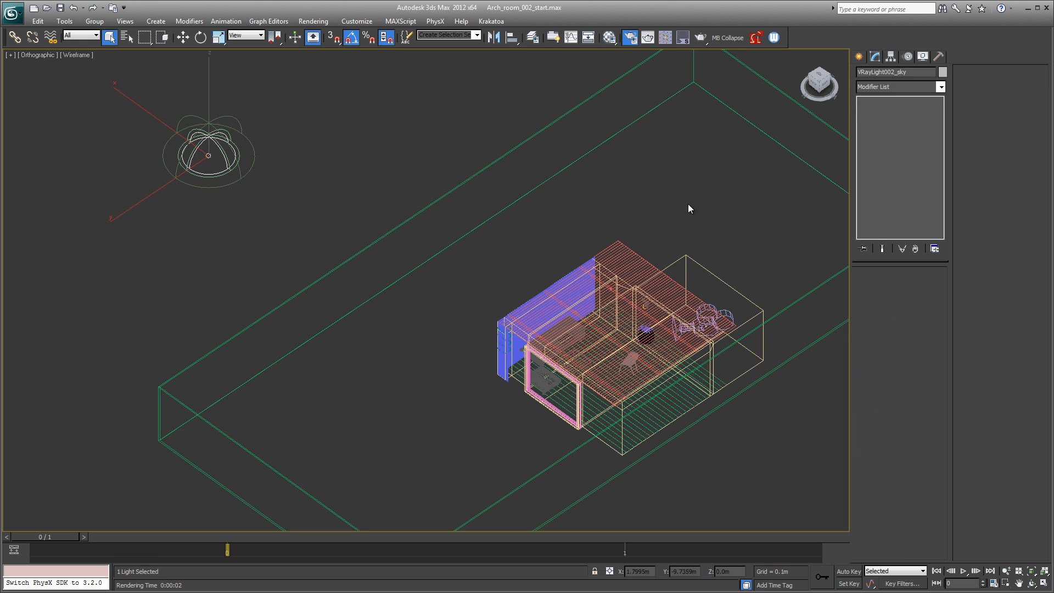
- Examine how the room, outer walls and dome light are arranged, using the Left view and an angled orthographic view
{"action": "middle_click_drag", "start_coordinate": [577, 309], "coordinate": [560, 240]}
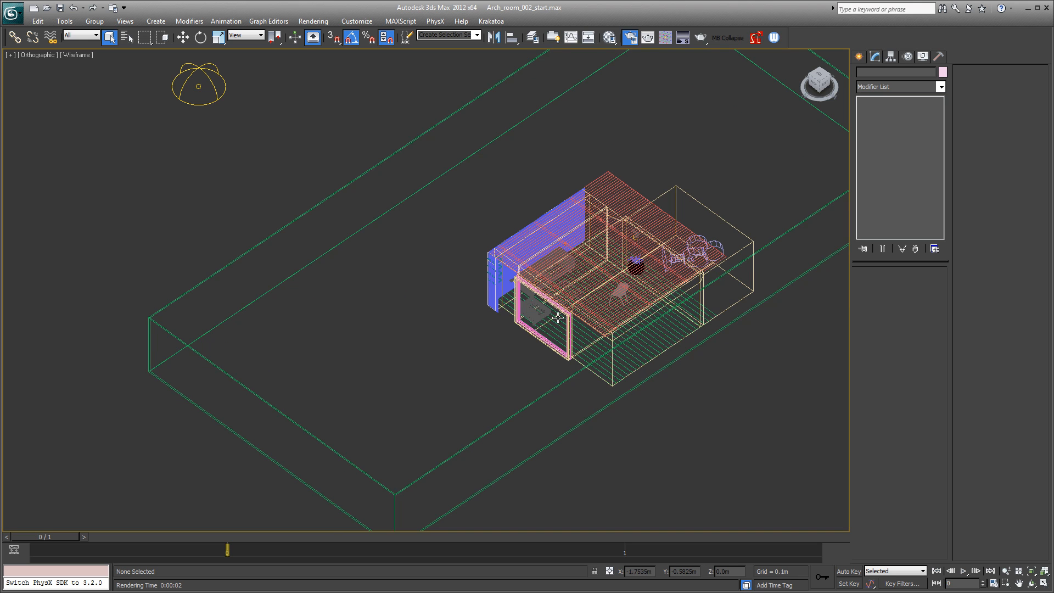
{"action": "middle_click_drag", "start_coordinate": [578, 308], "coordinate": [575, 302]}
{"action": "key", "text": "l"}
{"action": "scroll", "coordinate": [486, 295], "scroll_direction": "down", "scroll_amount": 9}
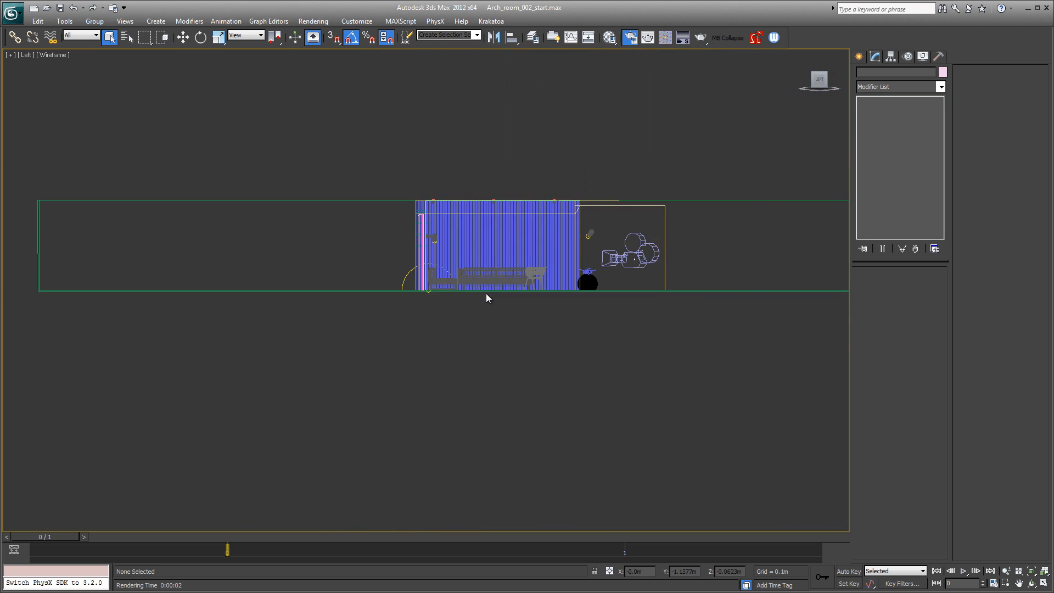
{"action": "middle_click_drag", "start_coordinate": [486, 295], "coordinate": [594, 330]}
{"action": "scroll", "coordinate": [523, 284], "scroll_direction": "up", "scroll_amount": 2}
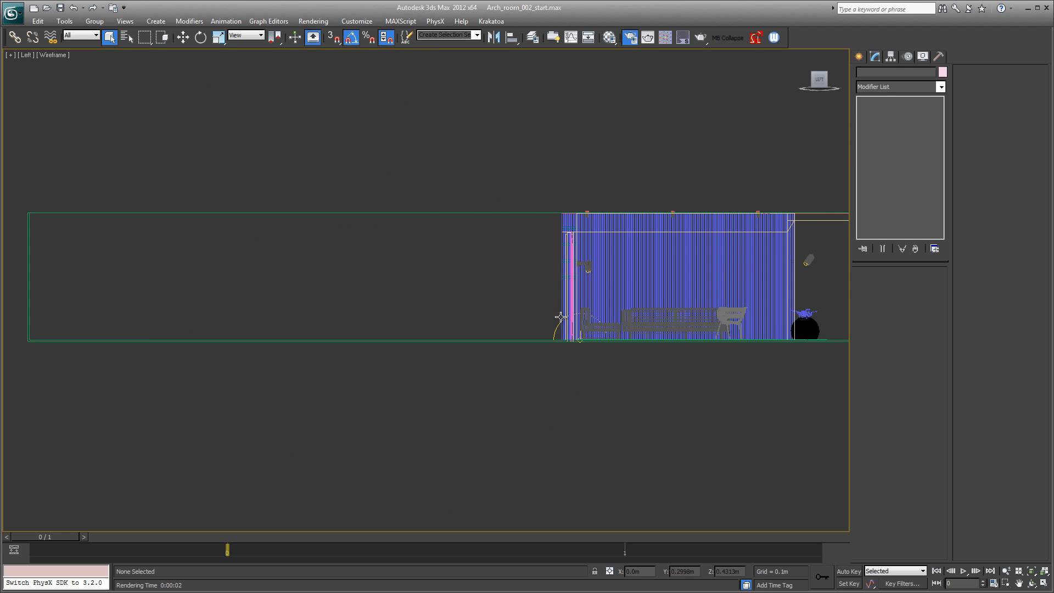
{"action": "scroll", "coordinate": [559, 316], "scroll_direction": "down", "scroll_amount": 3}
{"action": "middle_click_drag", "start_coordinate": [531, 293], "coordinate": [532, 296], "text": "alt"}
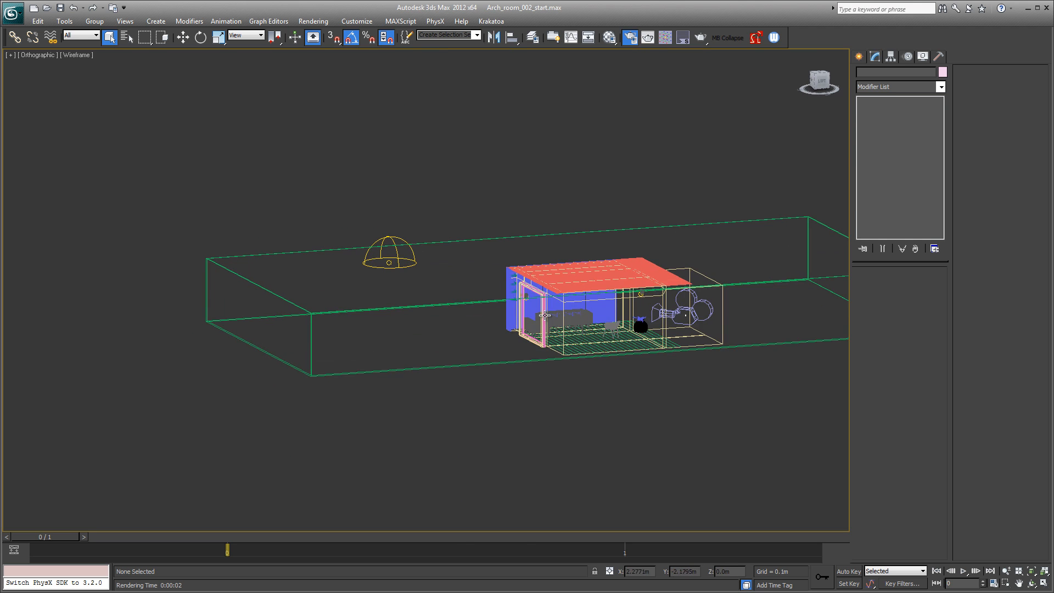
{"action": "scroll", "coordinate": [533, 296], "scroll_direction": "up", "scroll_amount": 4}
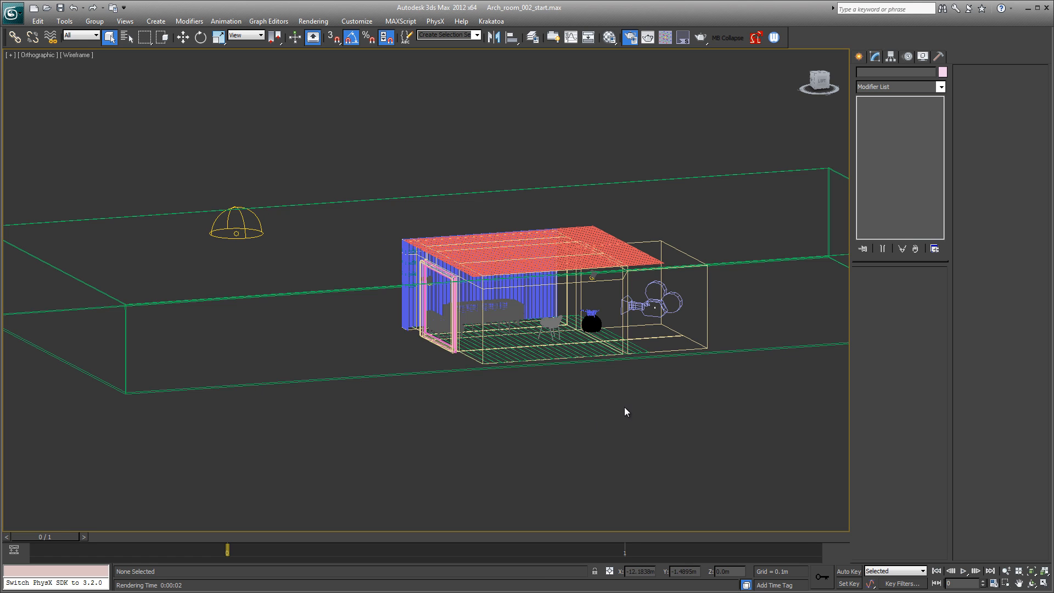
- Maximize the Camera01 view and clear the object selection
{"action": "key", "text": "alt+w"}
{"action": "left_click", "coordinate": [500, 124]}
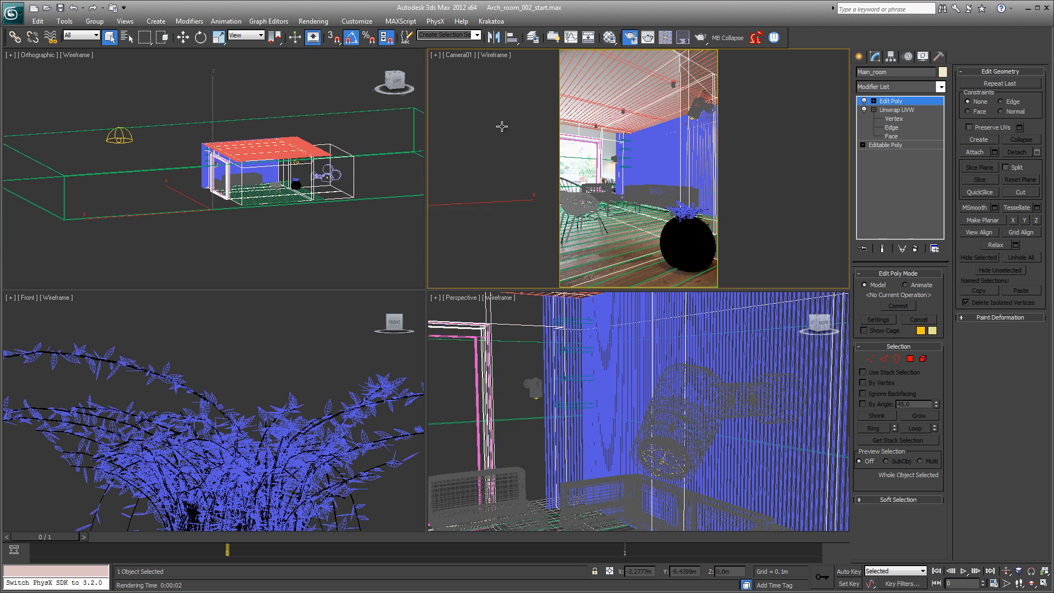
{"action": "key", "text": "alt+w"}
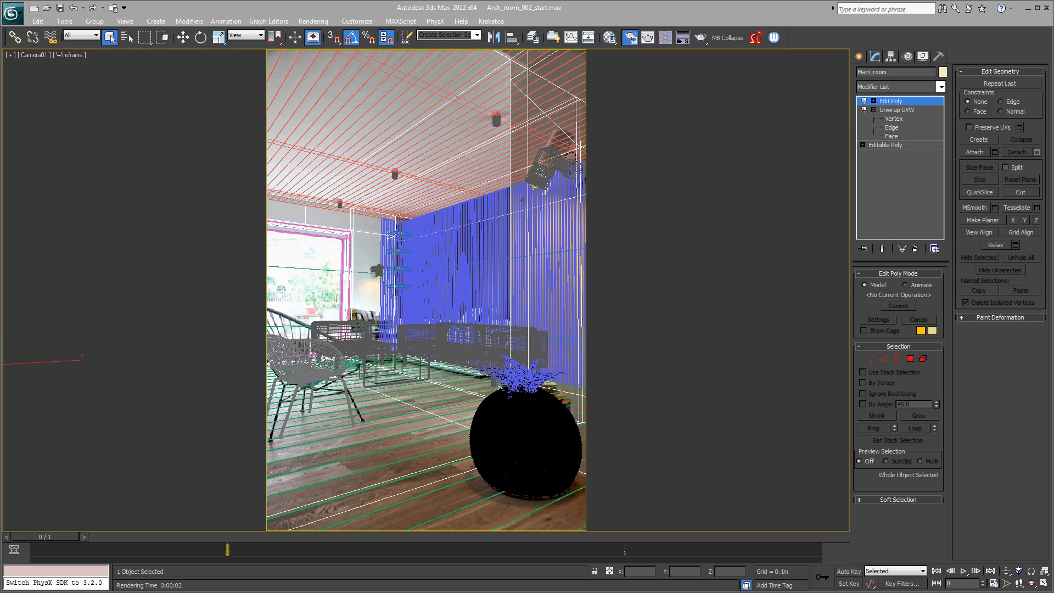
{"action": "left_click", "coordinate": [318, 263]}
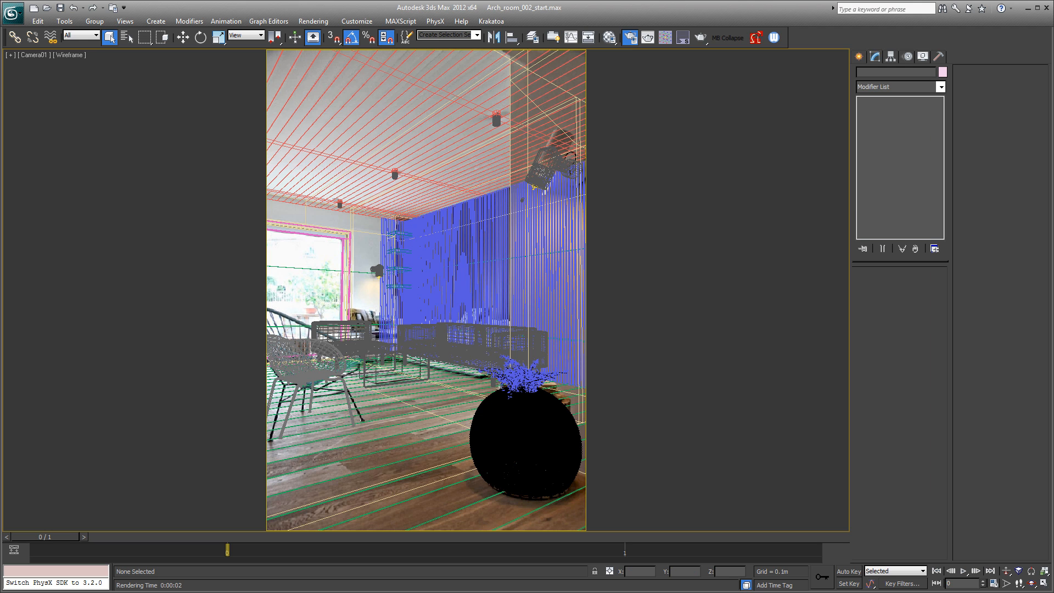
- Open the render setup, review the V-Ray global switches and Adaptive DMC image sampler settings, and render the Camera01 view
{"action": "key", "text": "F10"}
{"action": "left_click_drag", "start_coordinate": [993, 91], "coordinate": [750, 59]}
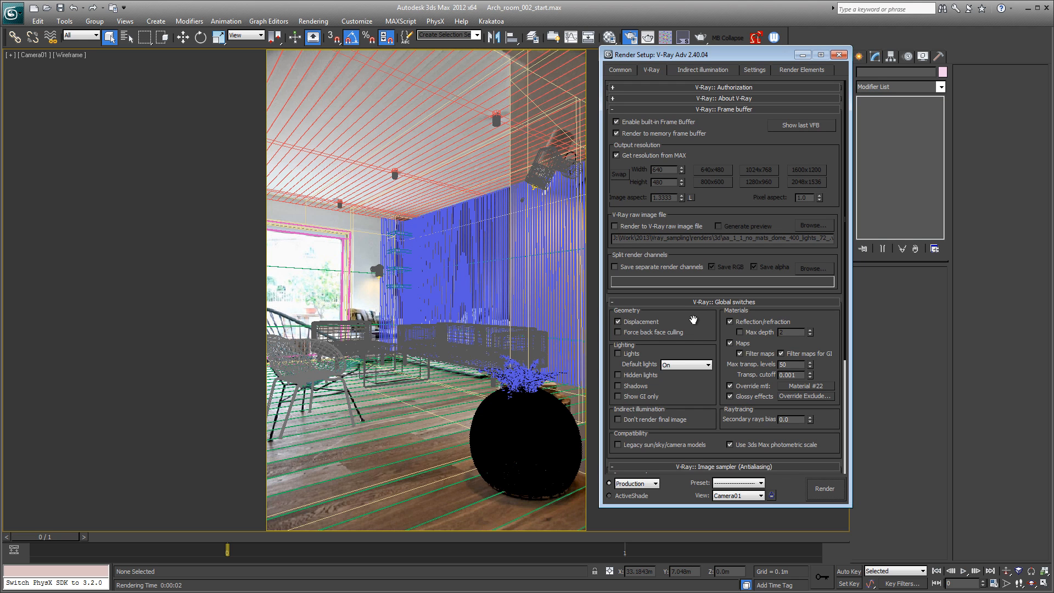
{"action": "left_click_drag", "start_coordinate": [713, 346], "coordinate": [717, 269]}
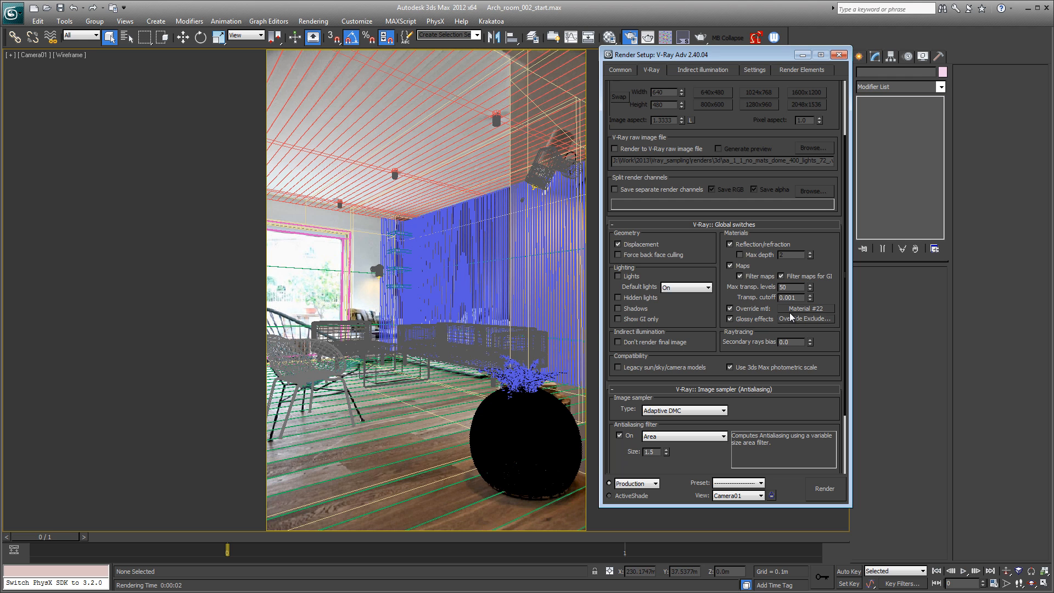
{"action": "left_click_drag", "start_coordinate": [713, 355], "coordinate": [714, 274]}
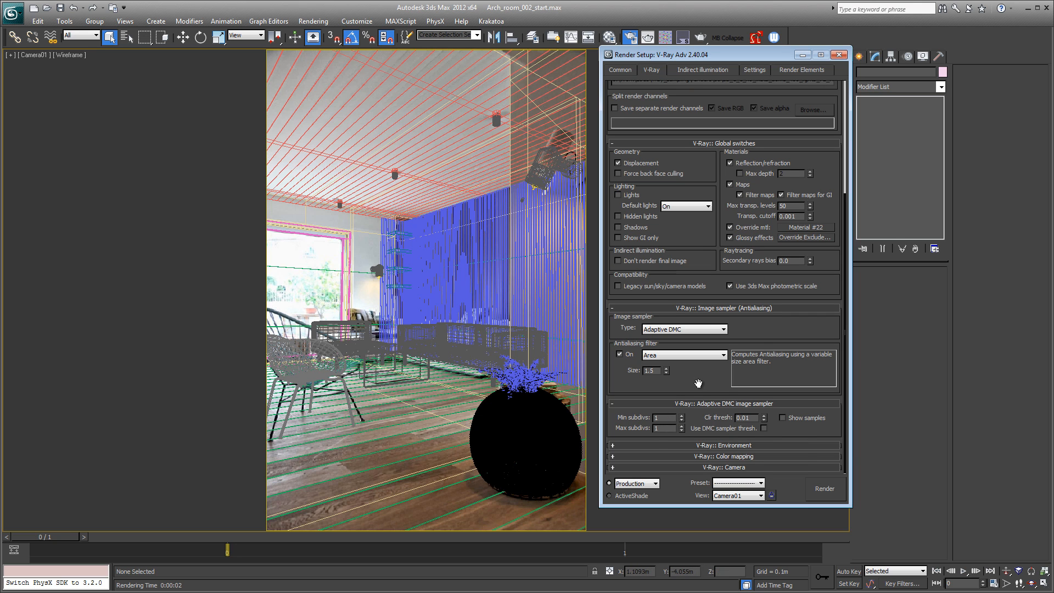
{"action": "left_click", "coordinate": [824, 490]}
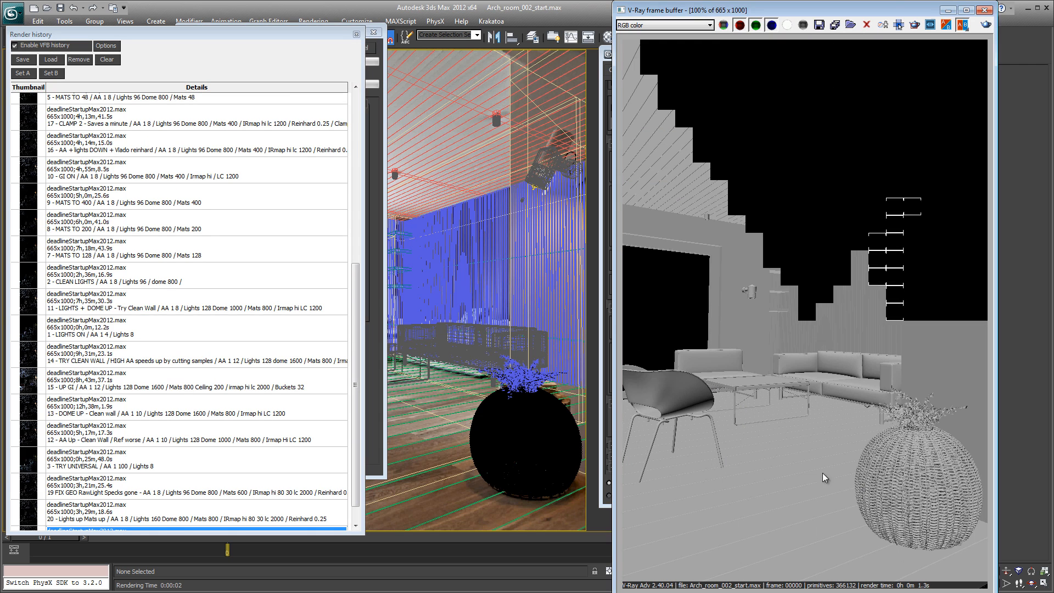
- Look through the frame buffer's render channels, display the VRaySampleRate pass, and return to RGB color
{"action": "left_click_drag", "start_coordinate": [827, 12], "coordinate": [712, 7]}
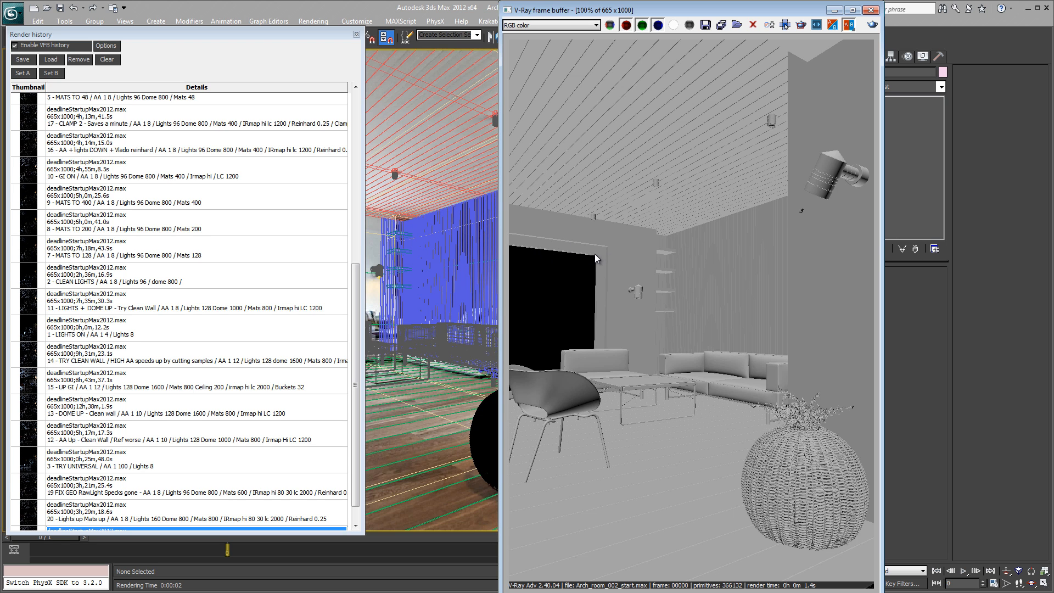
{"action": "key", "text": "ctrl+s"}
{"action": "left_click", "coordinate": [578, 25]}
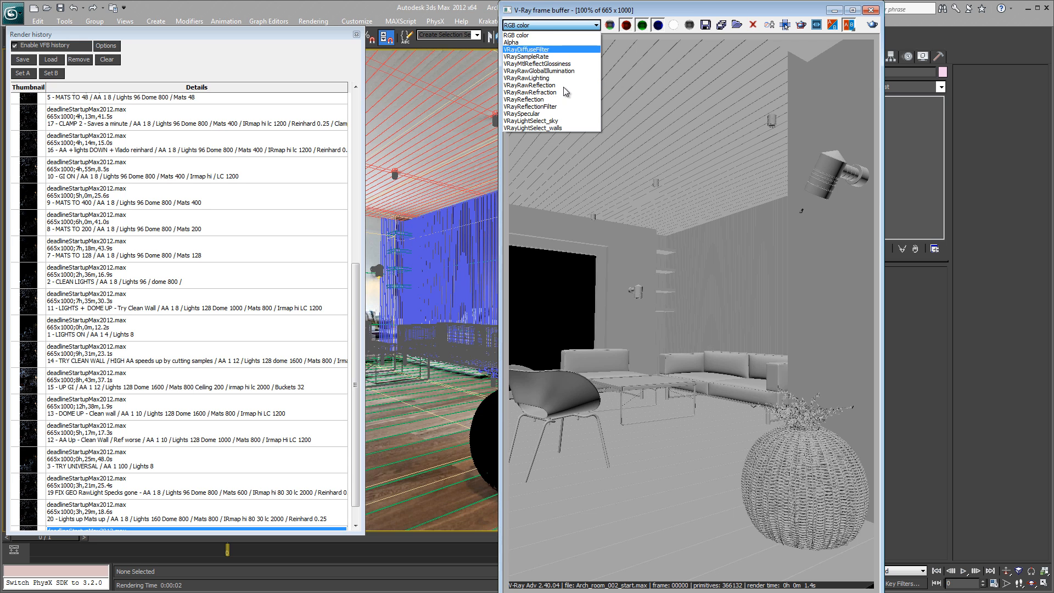
{"action": "left_click", "coordinate": [677, 99]}
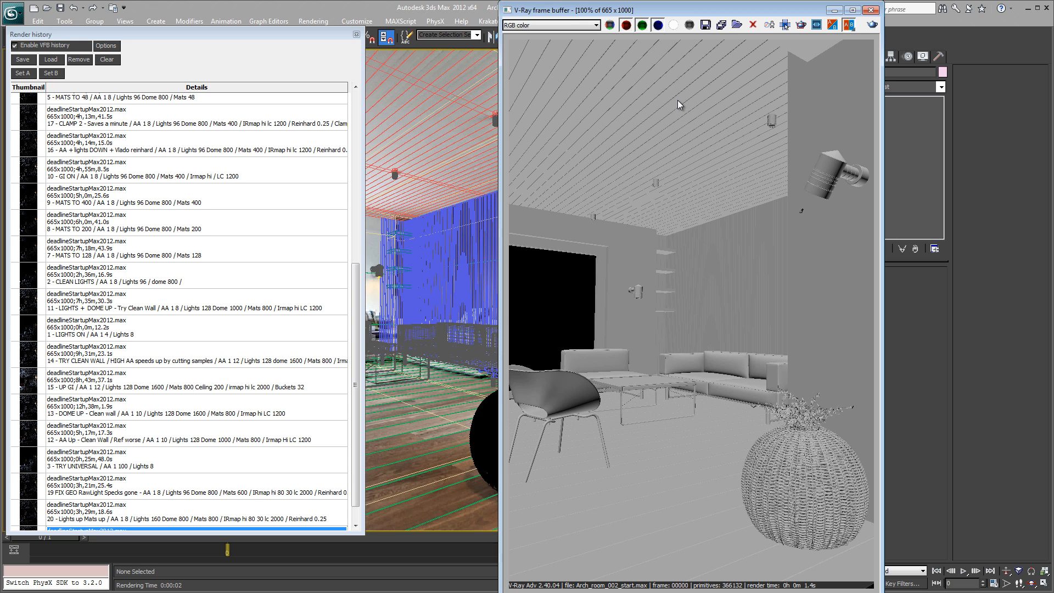
{"action": "left_click", "coordinate": [578, 24]}
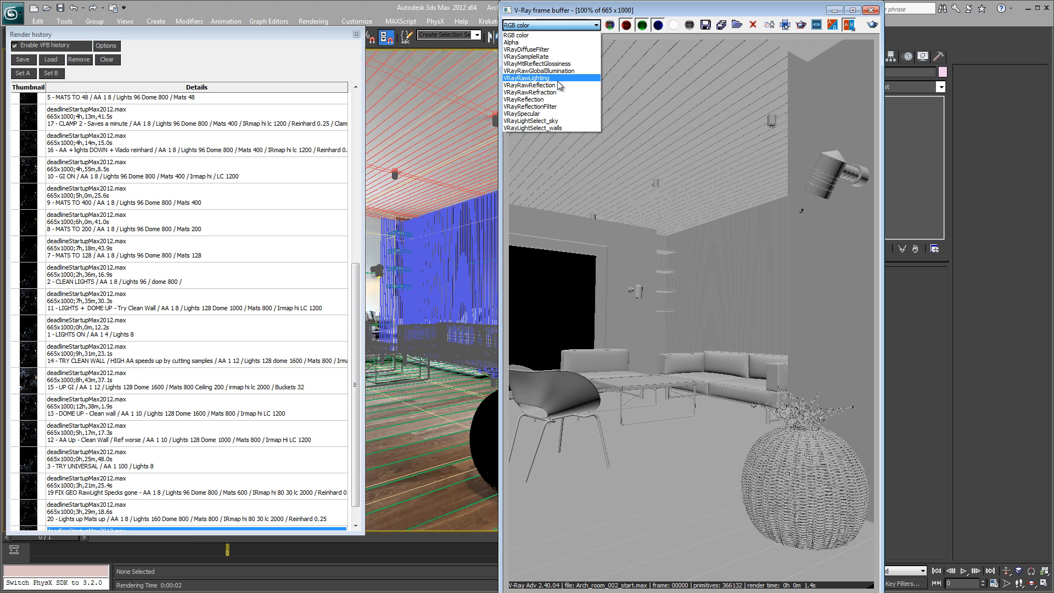
{"action": "left_click", "coordinate": [658, 61]}
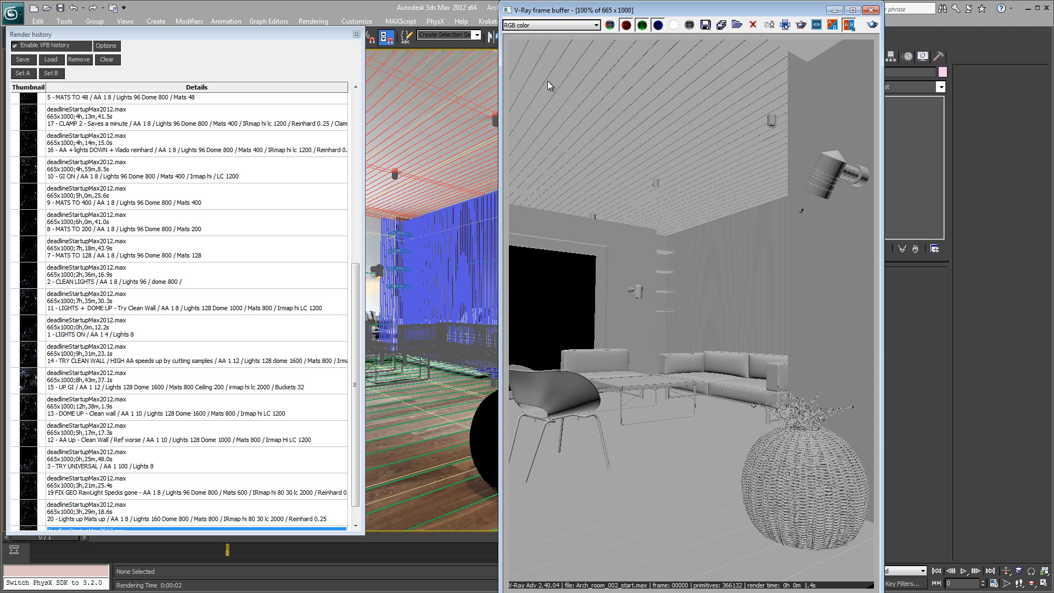
{"action": "left_click", "coordinate": [558, 24]}
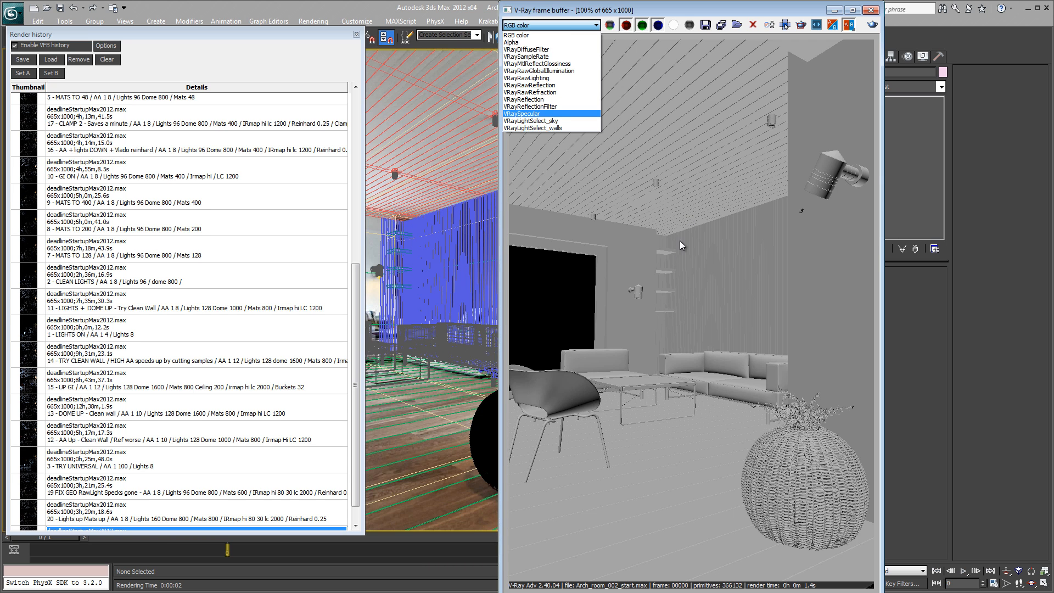
{"action": "left_click", "coordinate": [525, 57]}
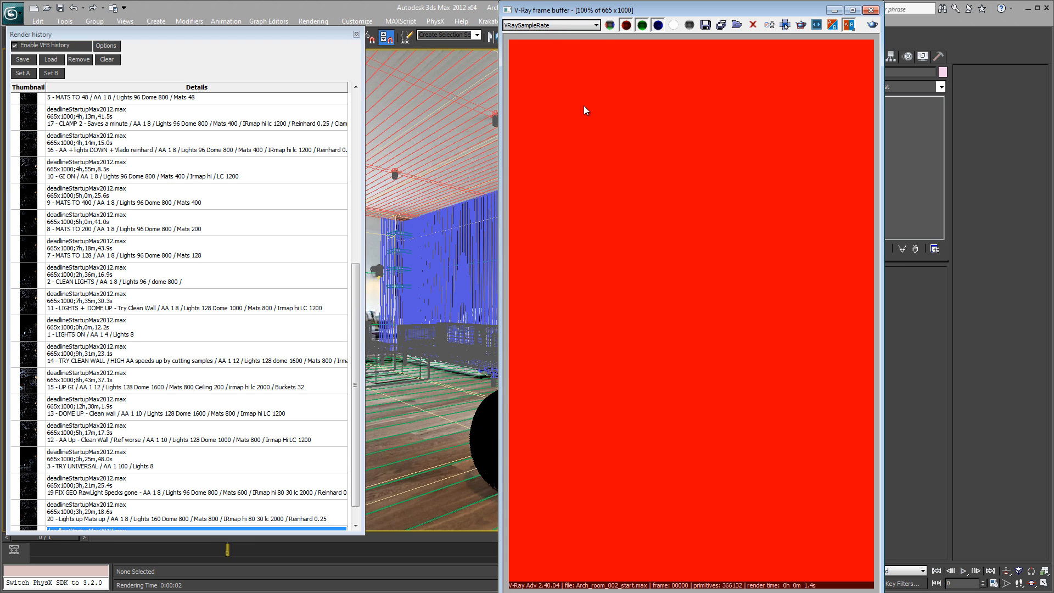
{"action": "left_click", "coordinate": [556, 27]}
{"action": "left_click", "coordinate": [517, 36]}
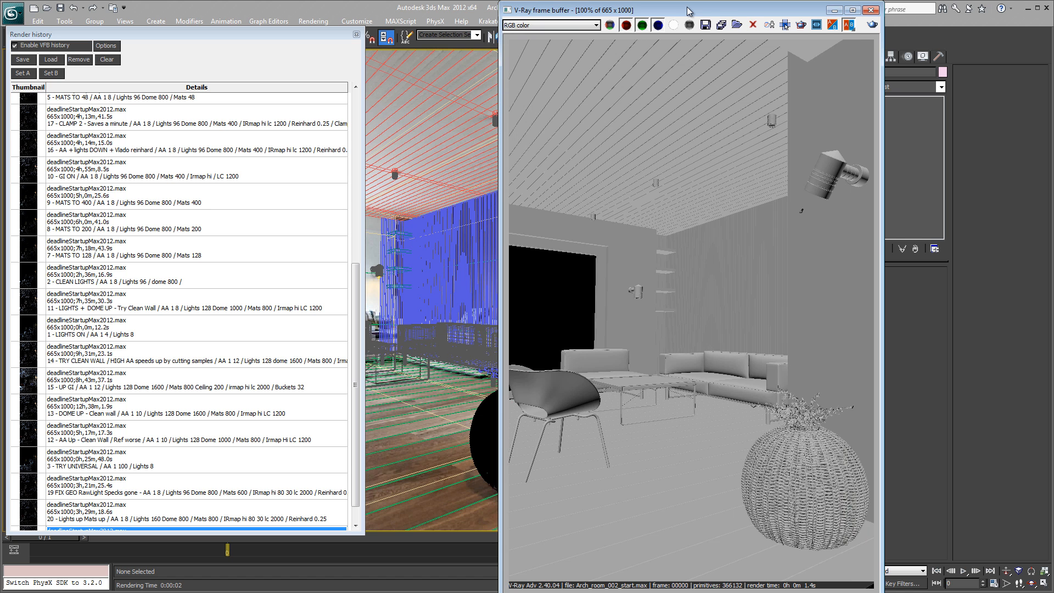
- Rearrange the frame buffer and Render history windows so the render setup and the render can be seen side by side
{"action": "left_click_drag", "start_coordinate": [687, 6], "coordinate": [876, 25]}
{"action": "left_click_drag", "start_coordinate": [647, 54], "coordinate": [223, 62]}
{"action": "left_click_drag", "start_coordinate": [784, 29], "coordinate": [620, 17]}
{"action": "left_click_drag", "start_coordinate": [330, 33], "coordinate": [326, 568]}
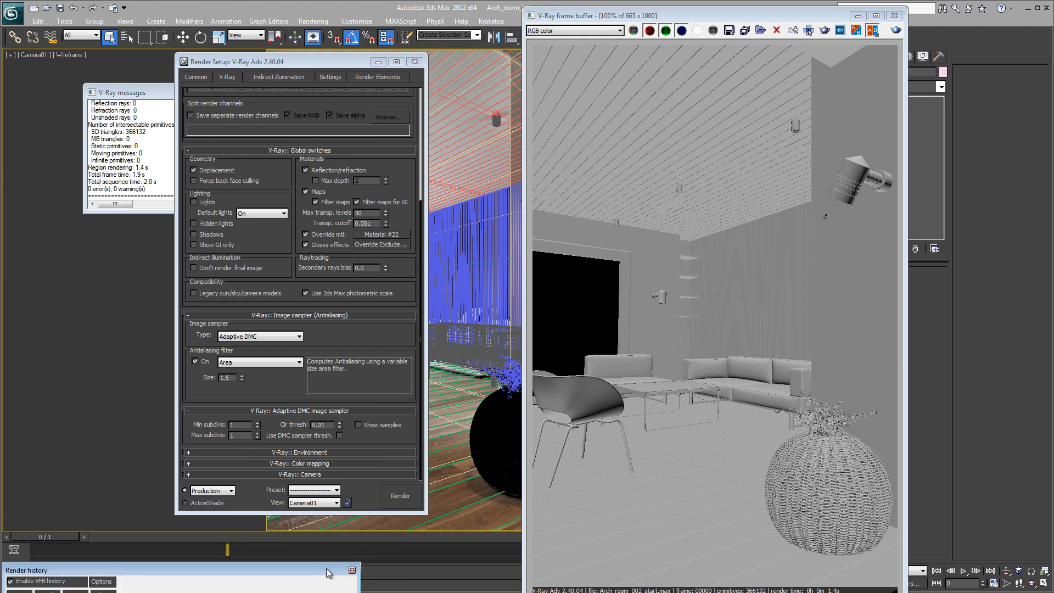
- Render the Camera01 view with Adaptive DMC max subdivs at 4 and display its VRaySampleRate channel
{"action": "left_click", "coordinate": [257, 433]}
{"action": "left_click_drag", "start_coordinate": [340, 63], "coordinate": [190, 70]}
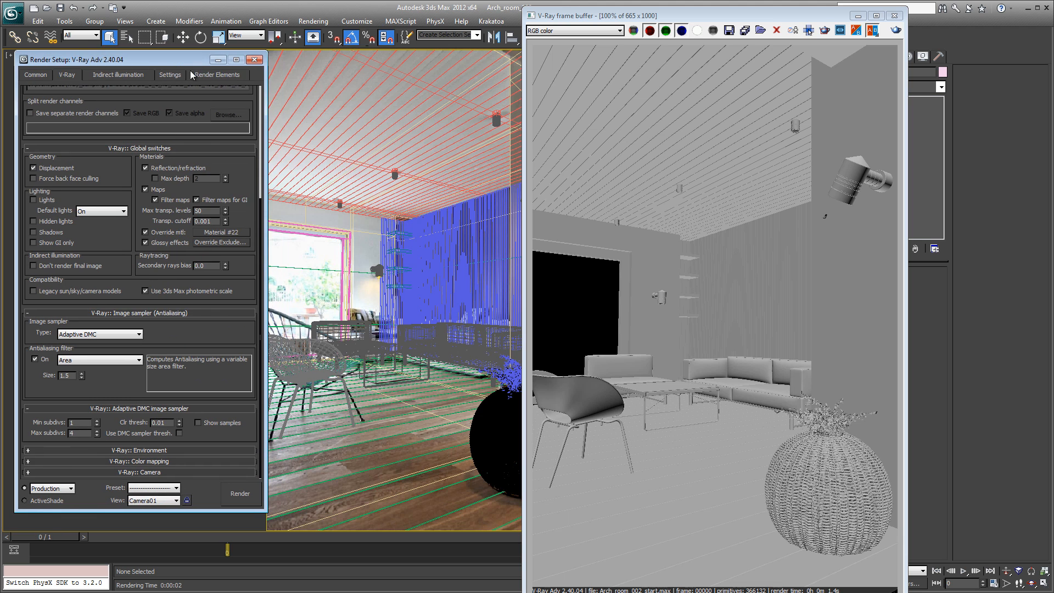
{"action": "left_click", "coordinate": [247, 495]}
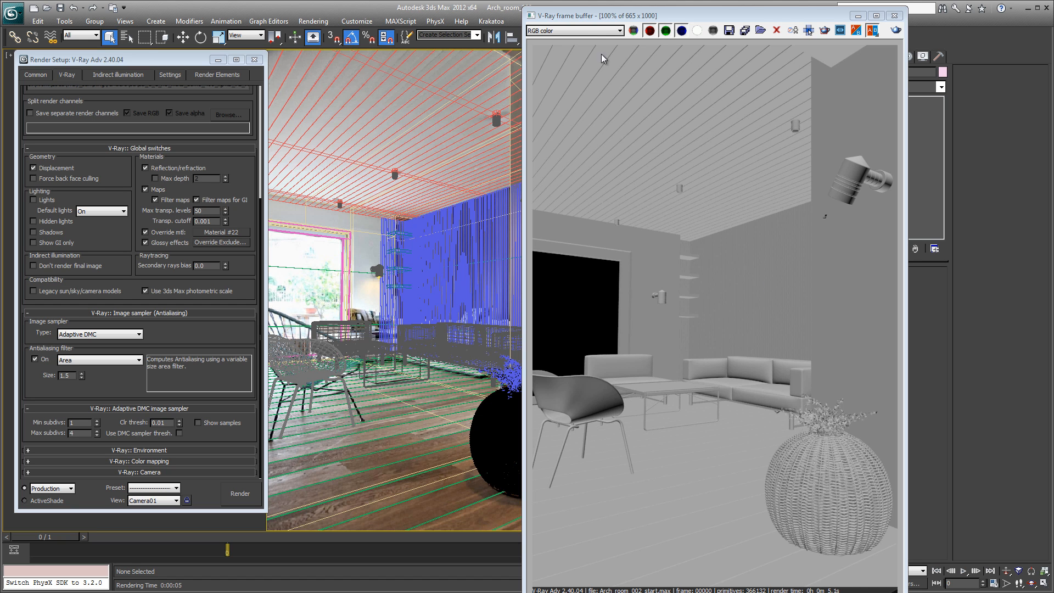
{"action": "left_click", "coordinate": [602, 32]}
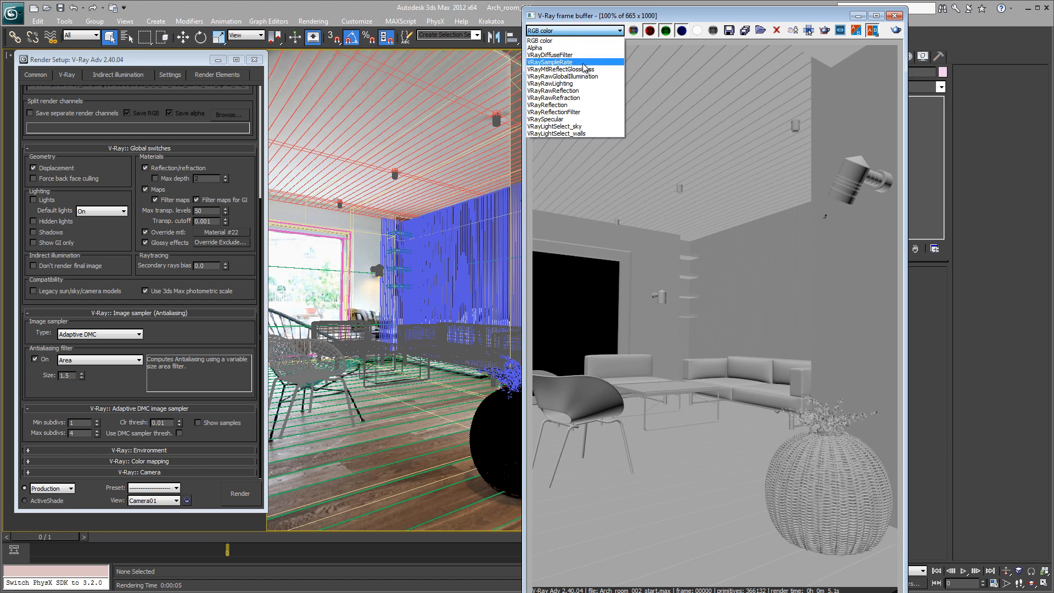
{"action": "left_click", "coordinate": [584, 66]}
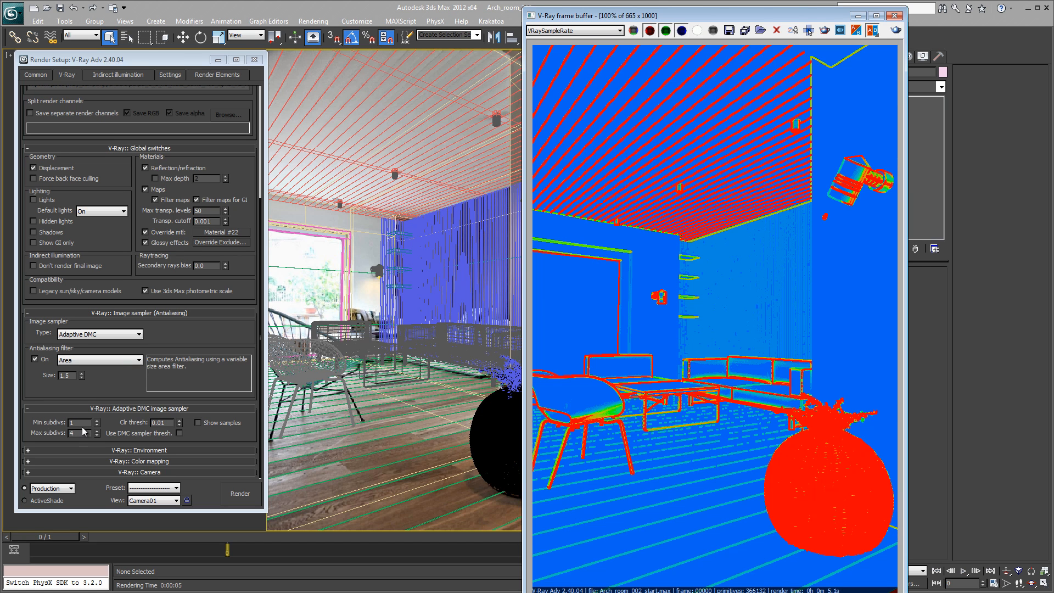
- Set the Adaptive DMC max subdivs to 50 and render the Camera01 view again
{"action": "left_click_drag", "start_coordinate": [163, 63], "coordinate": [286, 77]}
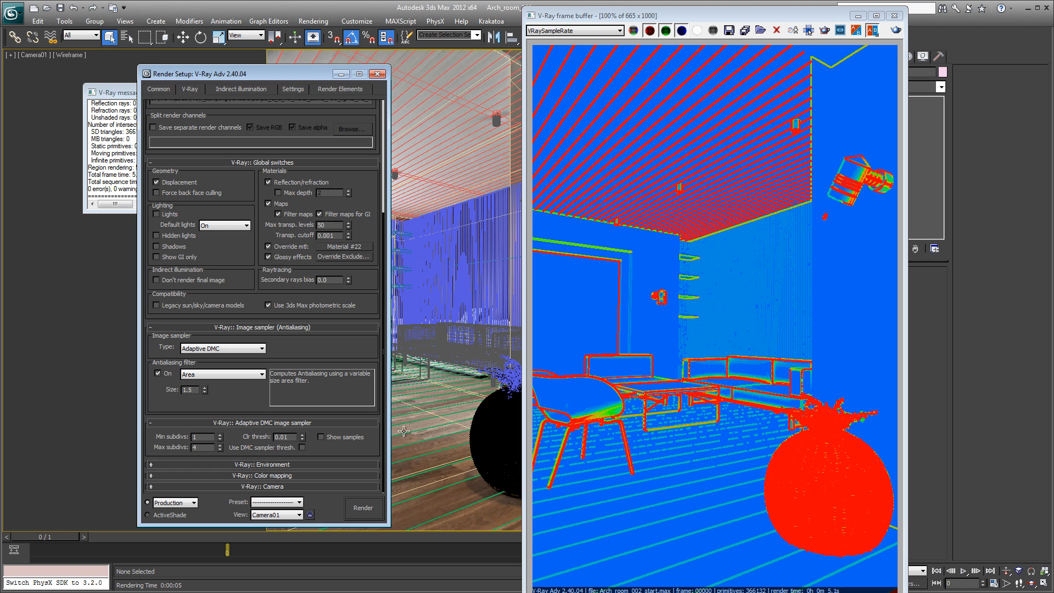
{"action": "double_click", "coordinate": [195, 447]}
{"action": "left_click", "coordinate": [202, 437]}
{"action": "double_click", "coordinate": [194, 447]}
{"action": "type", "text": "50"}
{"action": "key", "text": "Return"}
{"action": "left_click", "coordinate": [367, 510]}
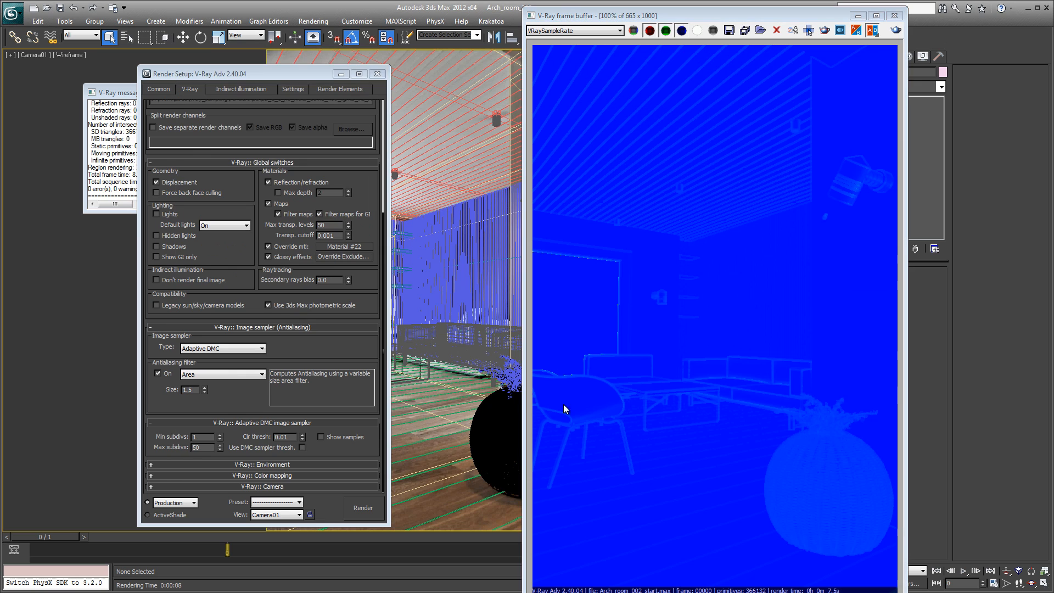
- Render with Adaptive DMC max subdivs at 25 and inspect the sample rate pass up close around the window, sofa and chair edges
{"action": "double_click", "coordinate": [196, 448]}
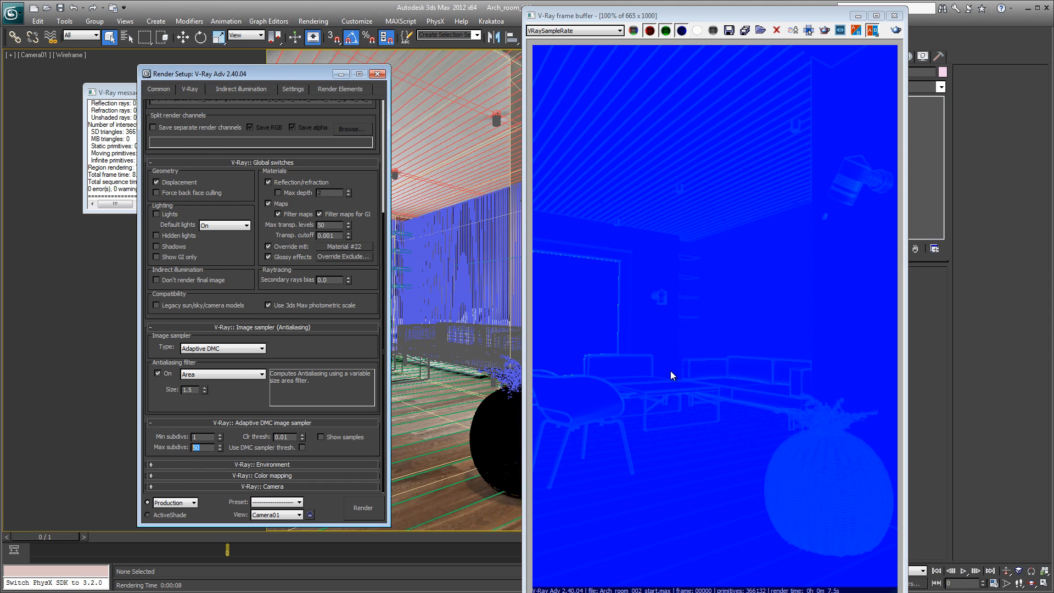
{"action": "left_click", "coordinate": [207, 437]}
{"action": "key", "text": "Tab"}
{"action": "type", "text": "25"}
{"action": "key", "text": "Return"}
{"action": "left_click", "coordinate": [367, 503]}
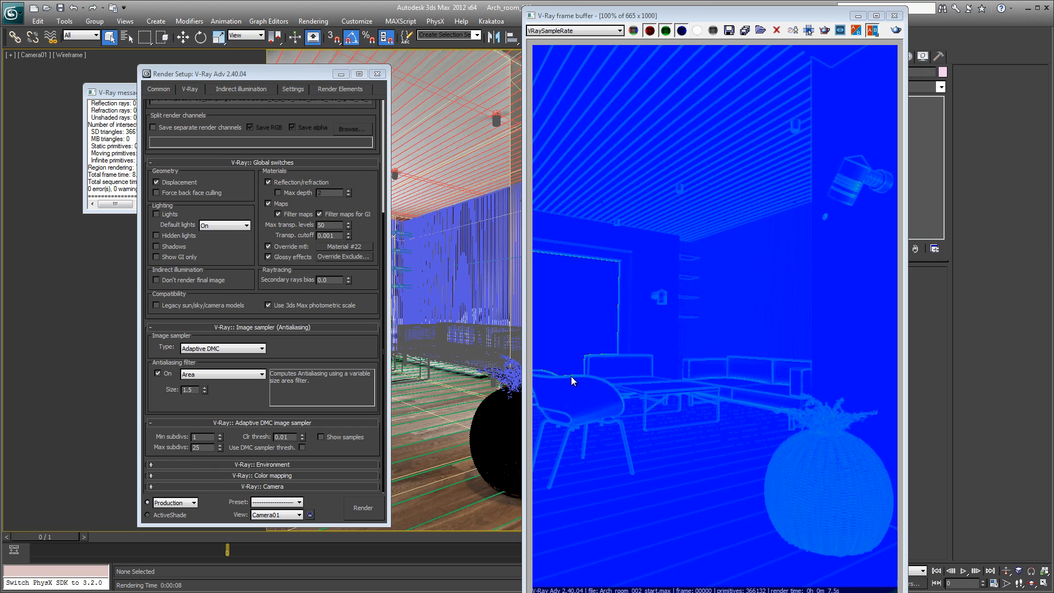
{"action": "scroll", "coordinate": [571, 376], "scroll_direction": "up", "scroll_amount": 1}
{"action": "scroll", "coordinate": [572, 375], "scroll_direction": "up", "scroll_amount": 1}
{"action": "scroll", "coordinate": [574, 374], "scroll_direction": "up", "scroll_amount": 1}
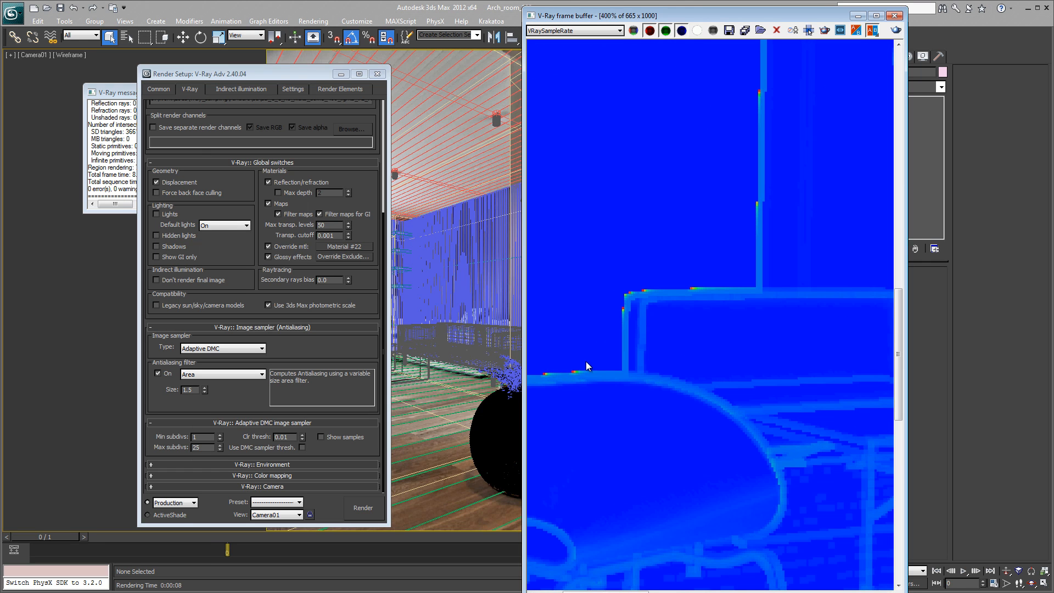
{"action": "scroll", "coordinate": [703, 383], "scroll_direction": "down", "scroll_amount": 1}
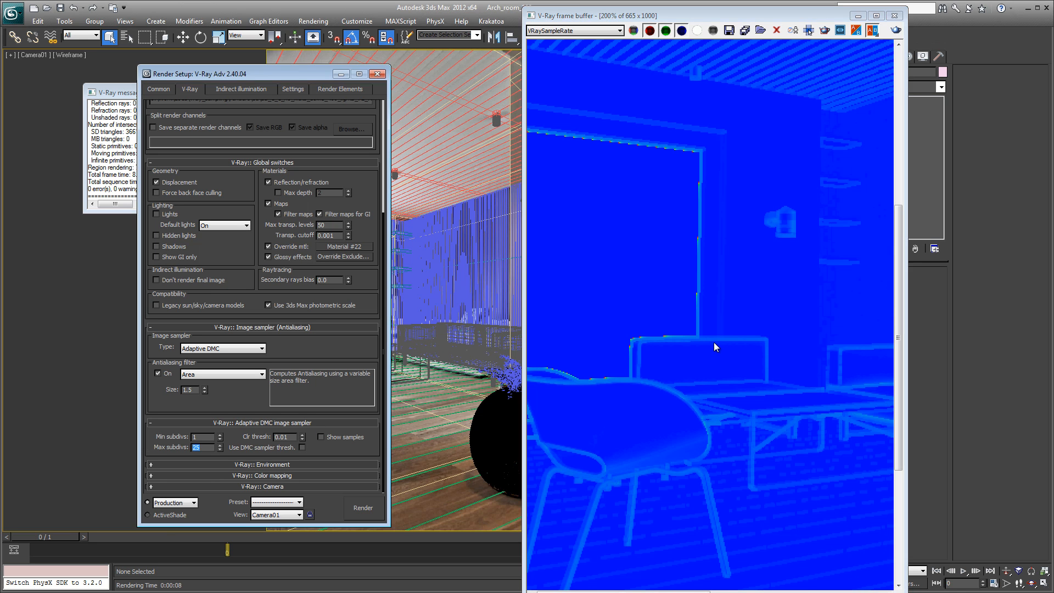
{"action": "scroll", "coordinate": [712, 341], "scroll_direction": "down", "scroll_amount": 1}
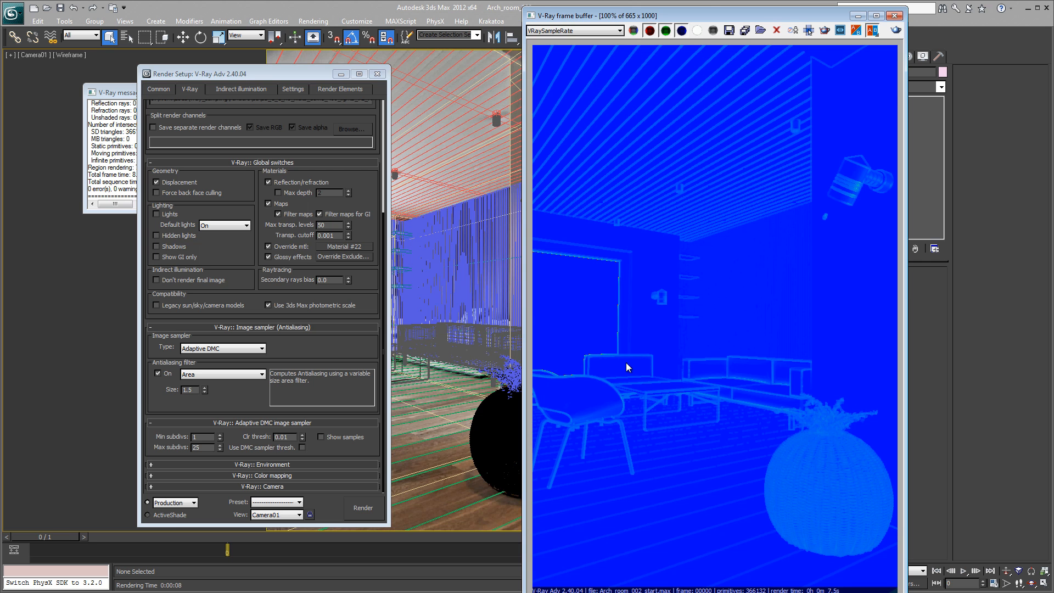
- Render the Camera01 view with Adaptive DMC max subdivs at 8 and switch the frame buffer back to RGB color
{"action": "double_click", "coordinate": [199, 447]}
{"action": "type", "text": "8"}
{"action": "key", "text": "Return"}
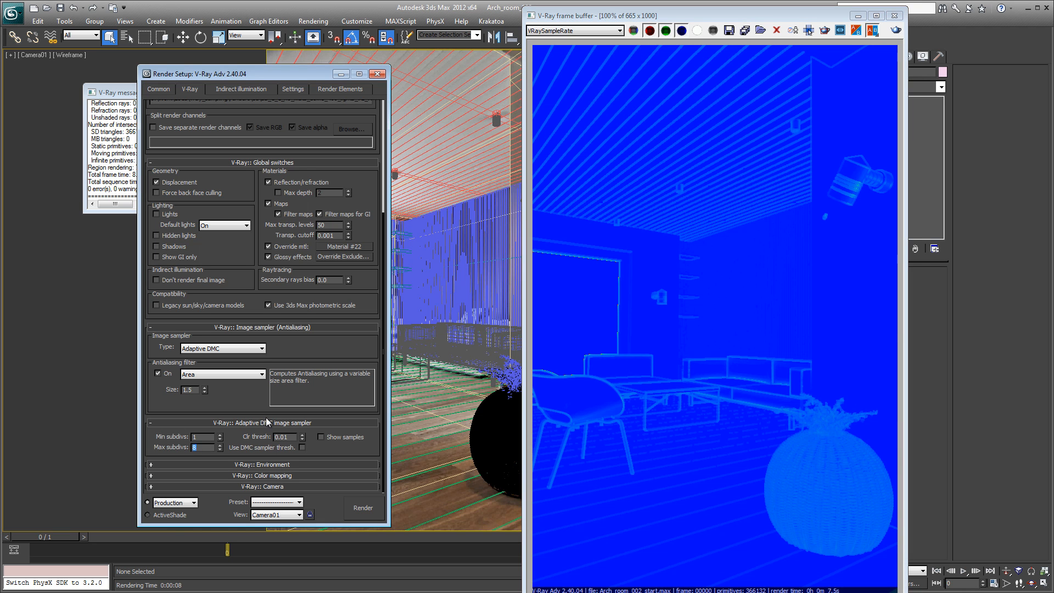
{"action": "left_click", "coordinate": [895, 32]}
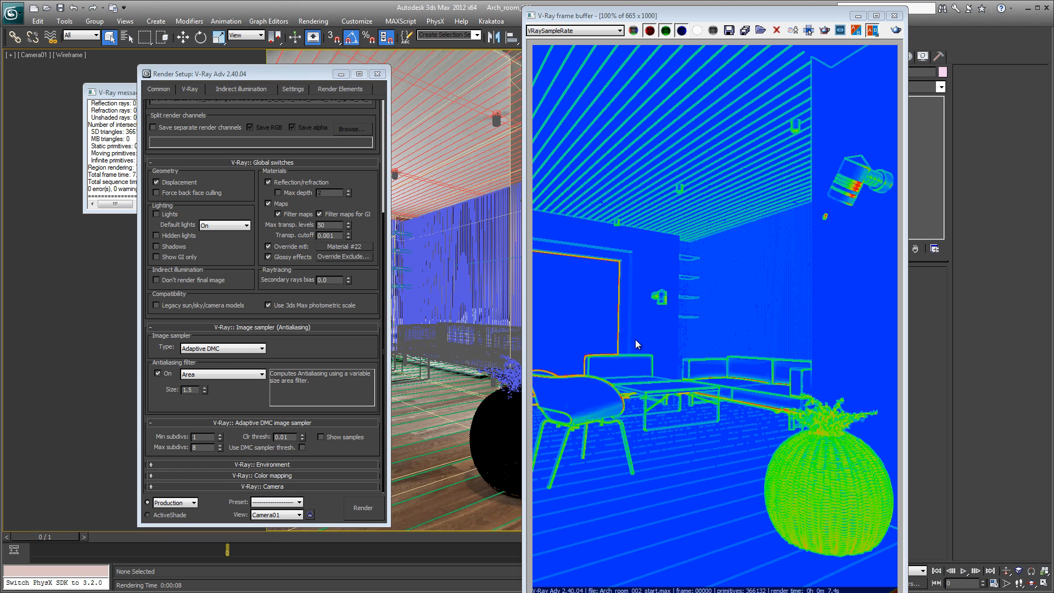
{"action": "left_click", "coordinate": [209, 449]}
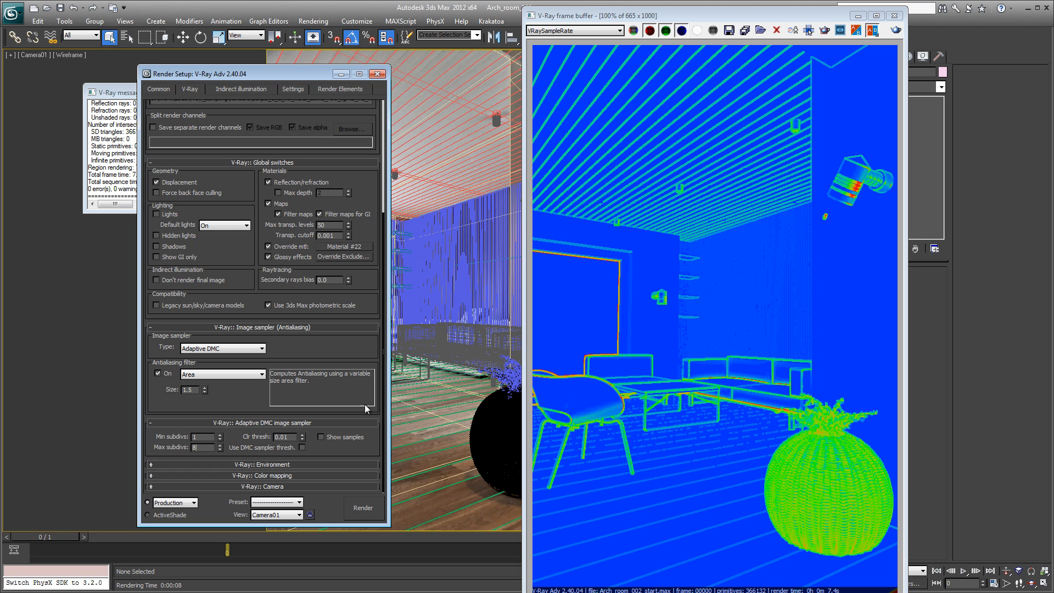
{"action": "left_click_drag", "start_coordinate": [202, 449], "coordinate": [191, 450]}
{"action": "left_click", "coordinate": [592, 32]}
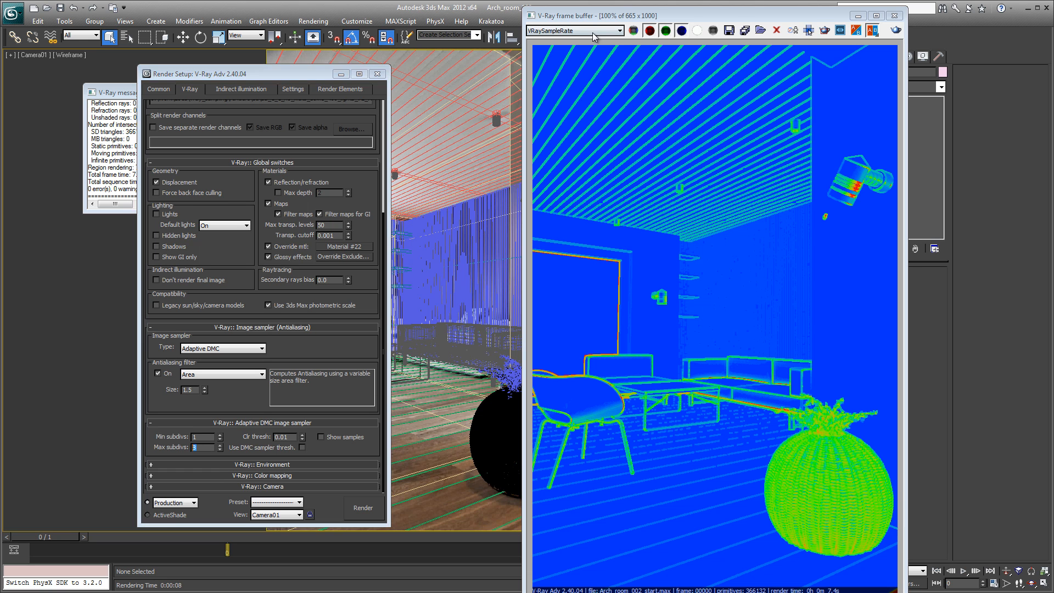
{"action": "left_click", "coordinate": [574, 41]}
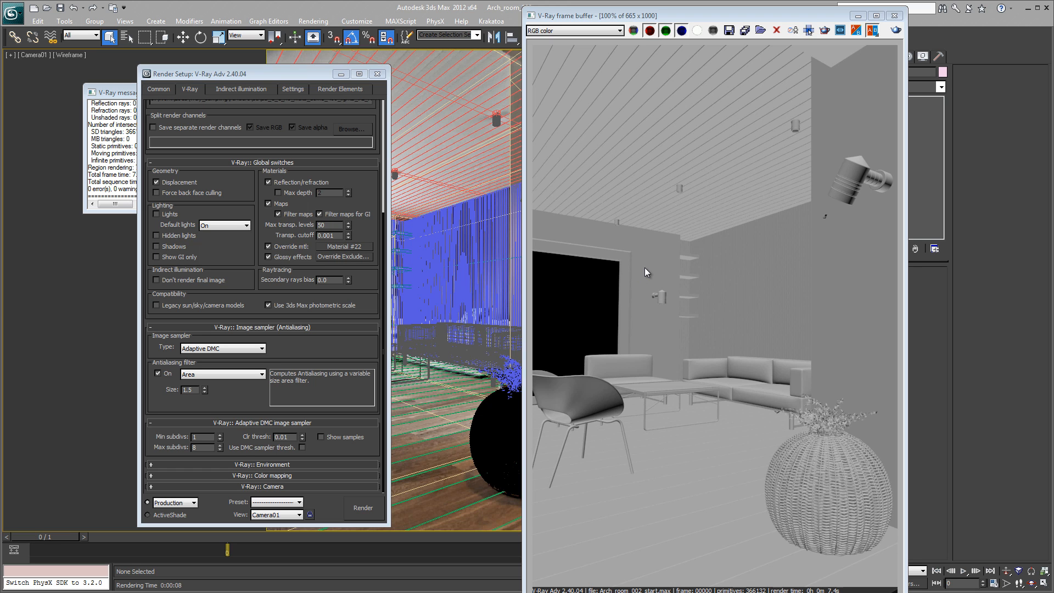
- Enable Lights and Shadows with Default lights set to Off in the V-Ray global switches, and render the Camera01 view
{"action": "left_click", "coordinate": [173, 214]}
{"action": "left_click", "coordinate": [163, 247]}
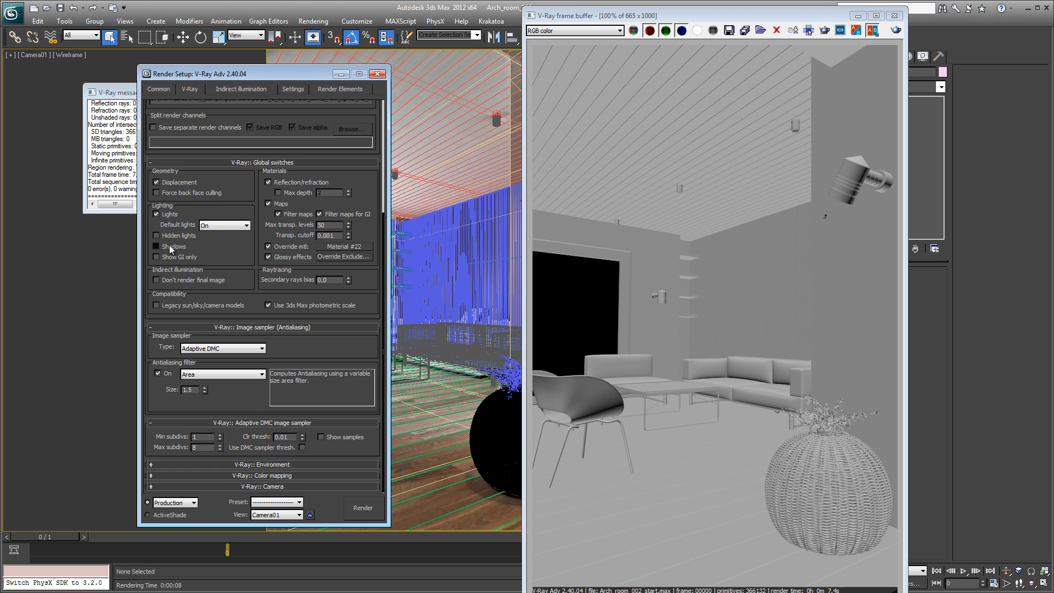
{"action": "left_click", "coordinate": [215, 235]}
{"action": "left_click_drag", "start_coordinate": [276, 74], "coordinate": [179, 68]}
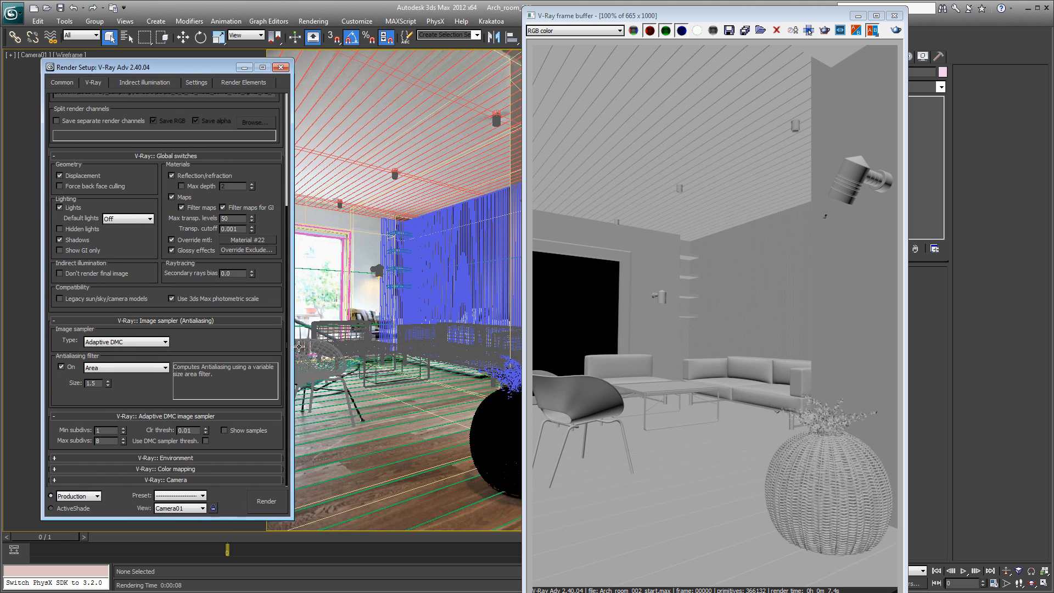
{"action": "left_click", "coordinate": [267, 501]}
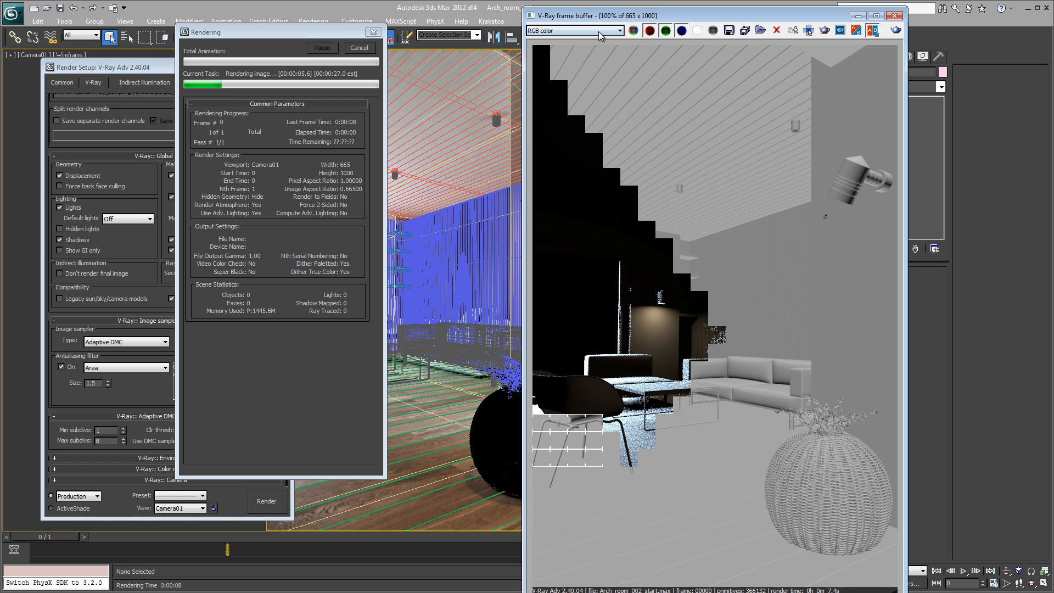
- Compare the VRaySampleRate and VRayRawLighting channels of the lit render with its RGB color image
{"action": "left_click", "coordinate": [579, 31]}
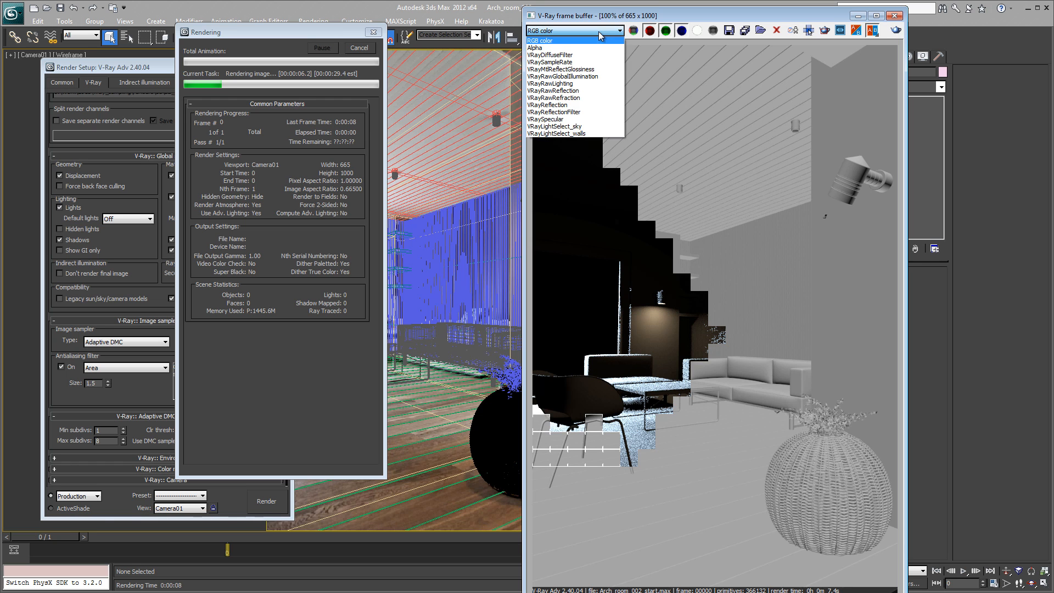
{"action": "left_click", "coordinate": [571, 63]}
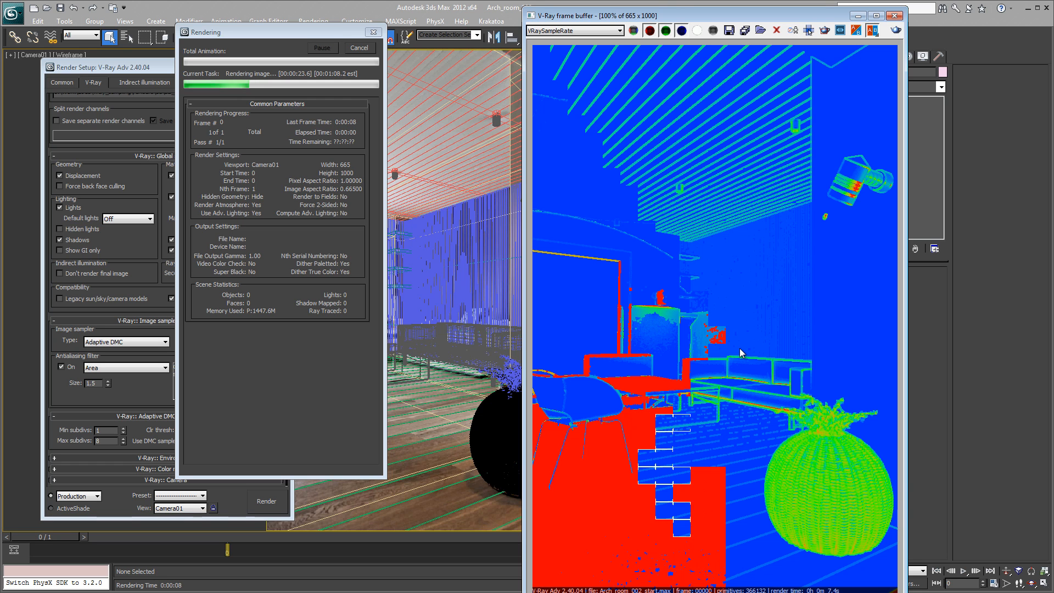
{"action": "left_click", "coordinate": [593, 32]}
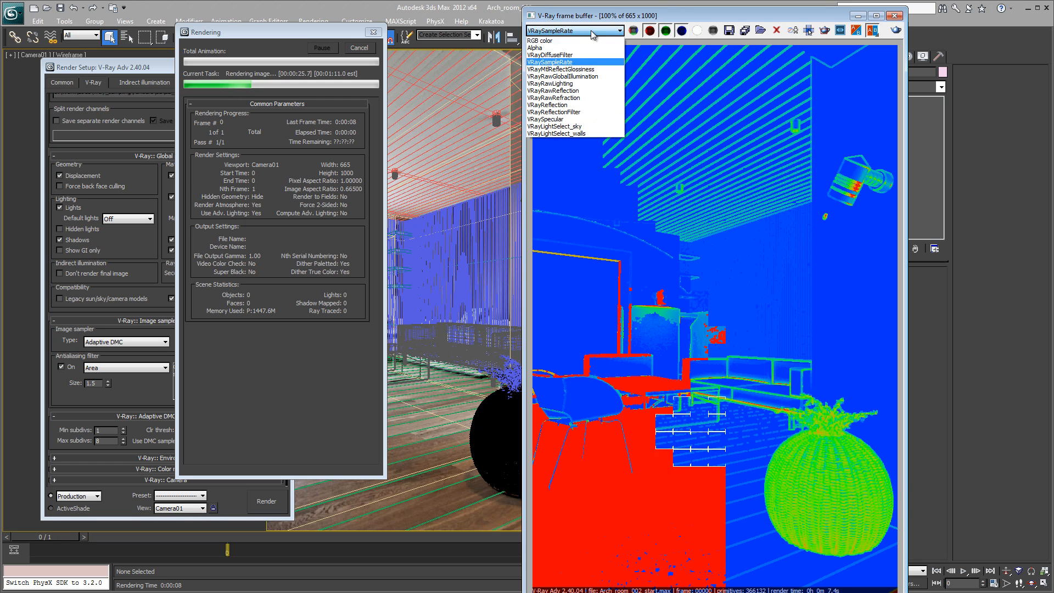
{"action": "left_click", "coordinate": [551, 42]}
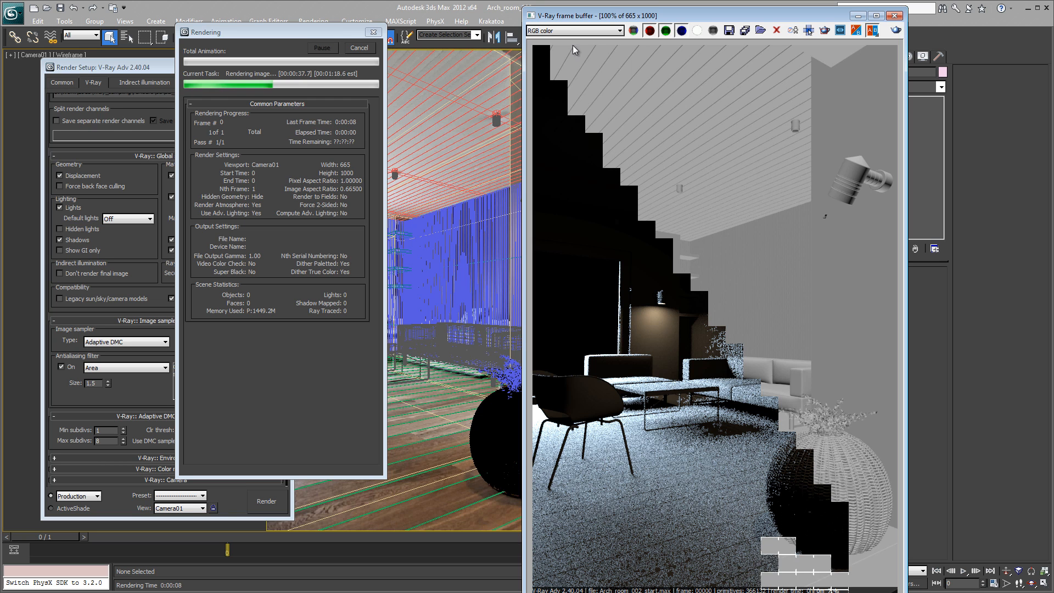
{"action": "left_click", "coordinate": [584, 31]}
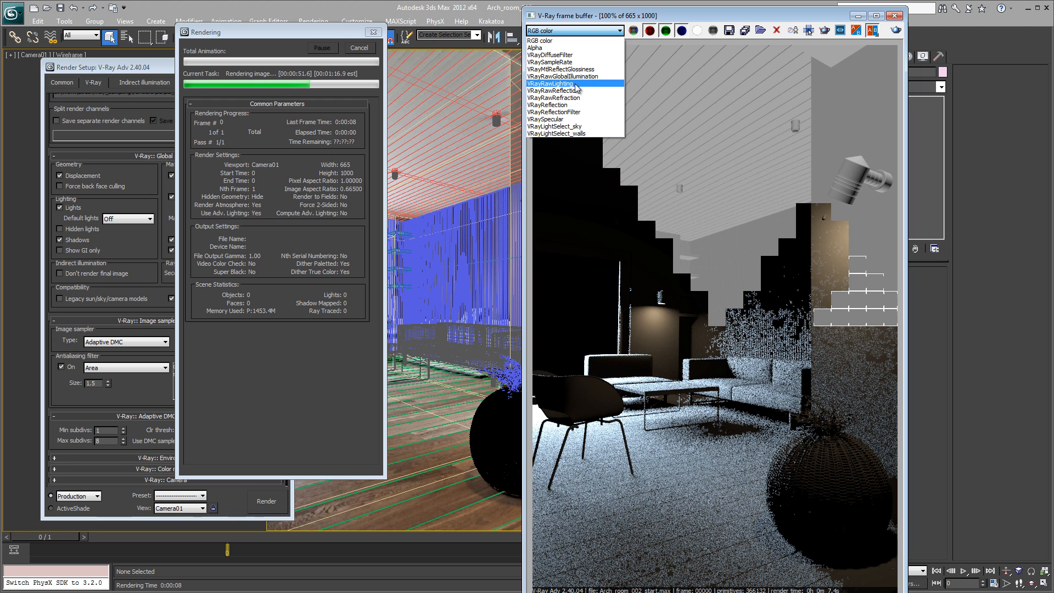
{"action": "left_click", "coordinate": [554, 84]}
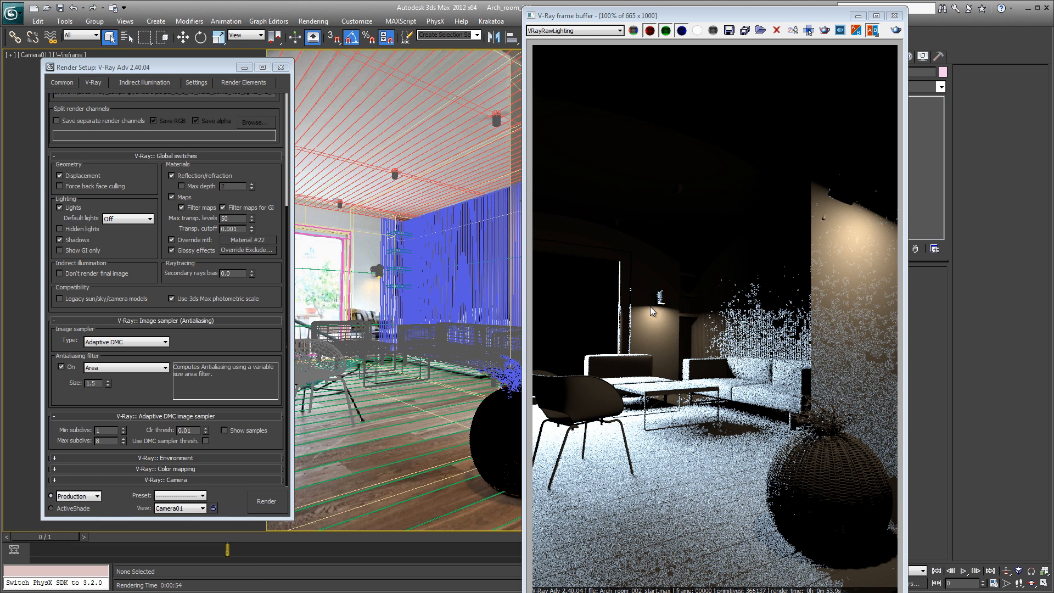
{"action": "left_click", "coordinate": [578, 32]}
{"action": "left_click", "coordinate": [579, 42]}
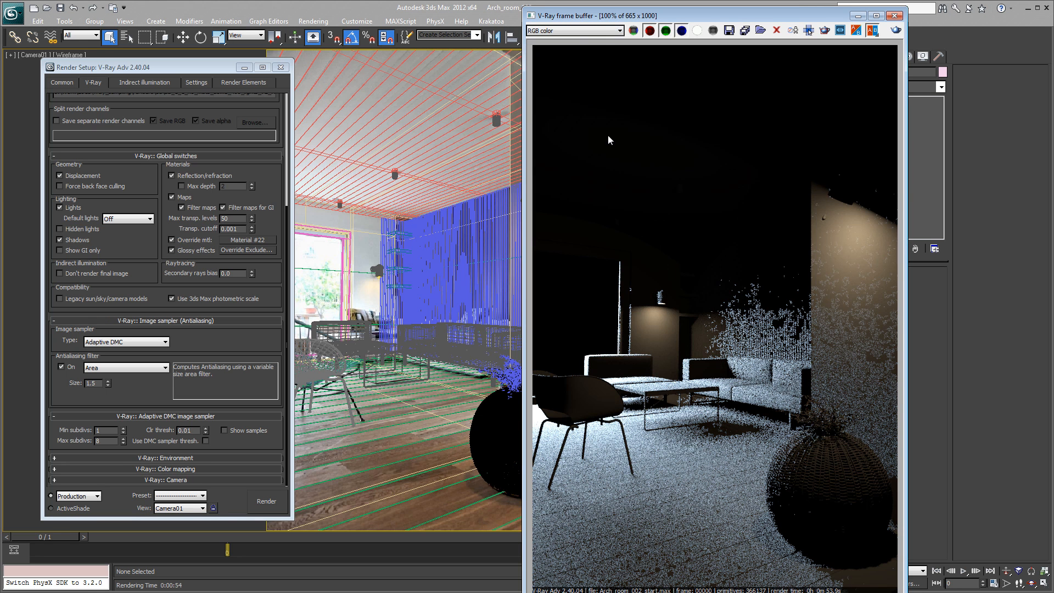
- Compare the VRayLightSelect_walls and VRayLightSelect_sky channels with the VRaySampleRate channel to find which light causes the noise
{"action": "left_click", "coordinate": [583, 31]}
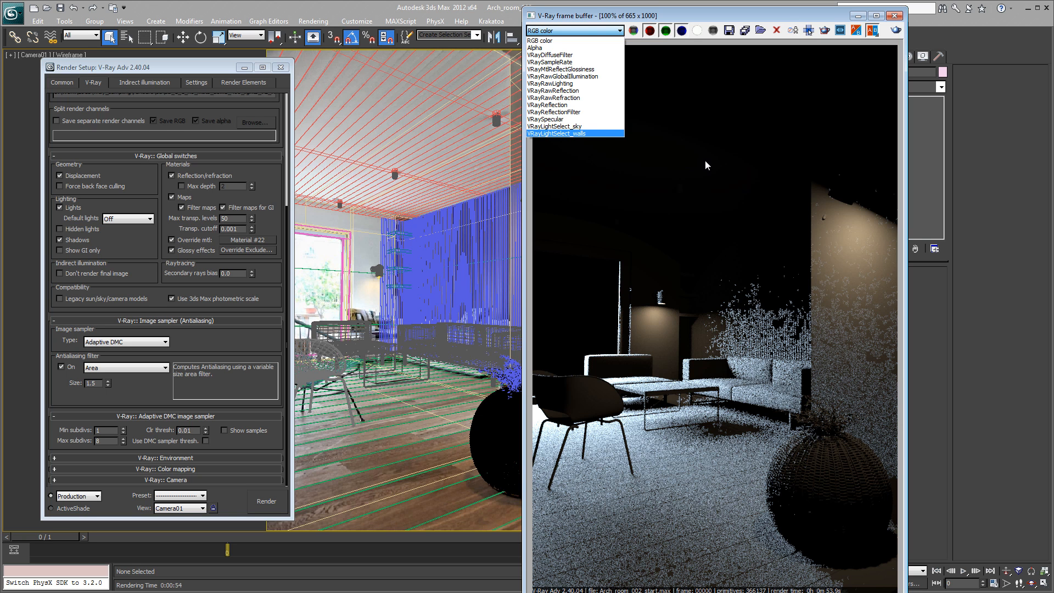
{"action": "left_click", "coordinate": [700, 183]}
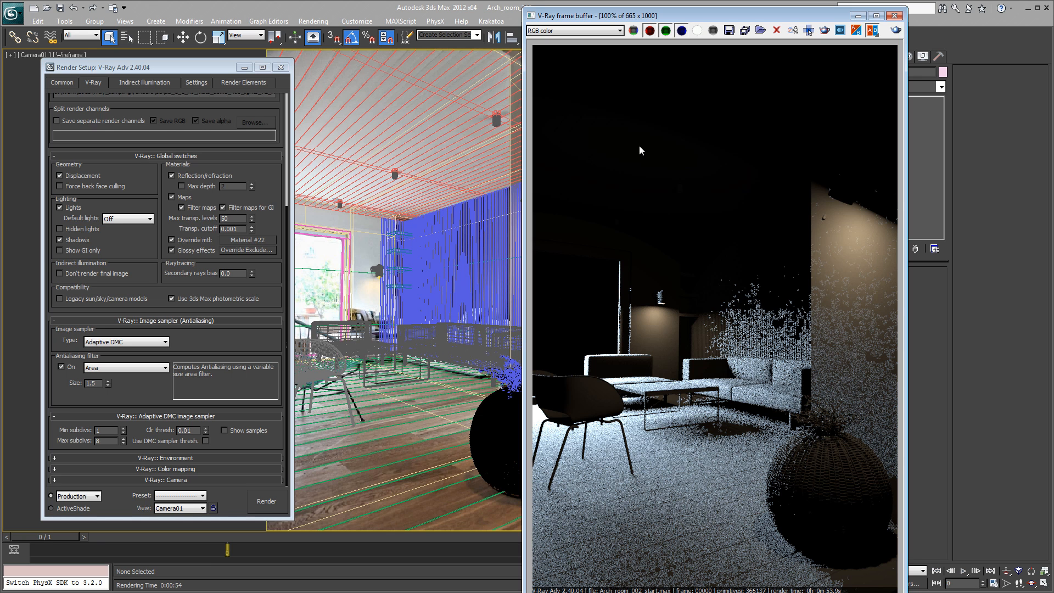
{"action": "left_click", "coordinate": [586, 31]}
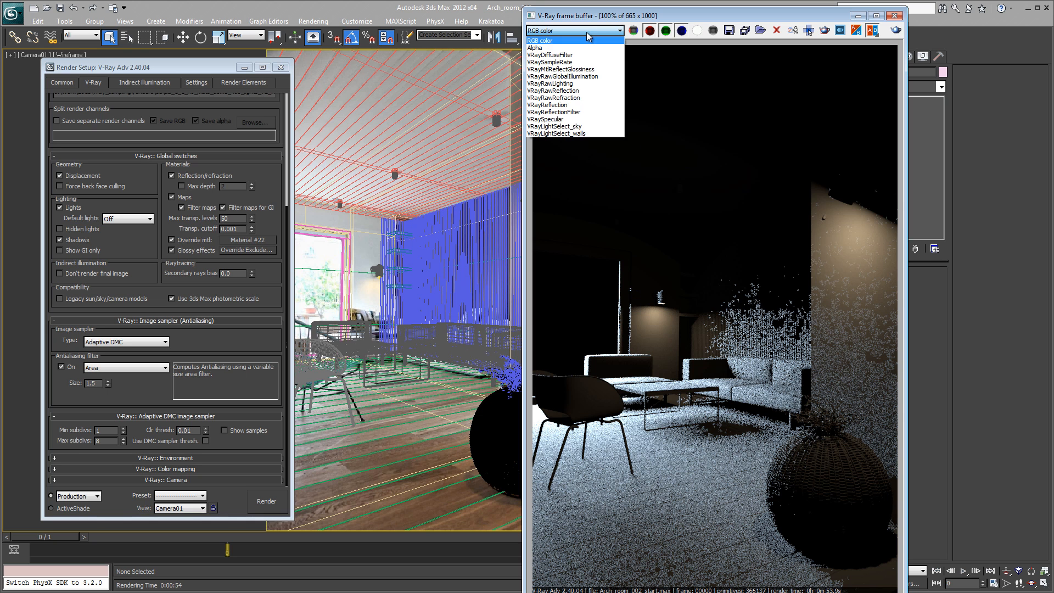
{"action": "left_click", "coordinate": [566, 133]}
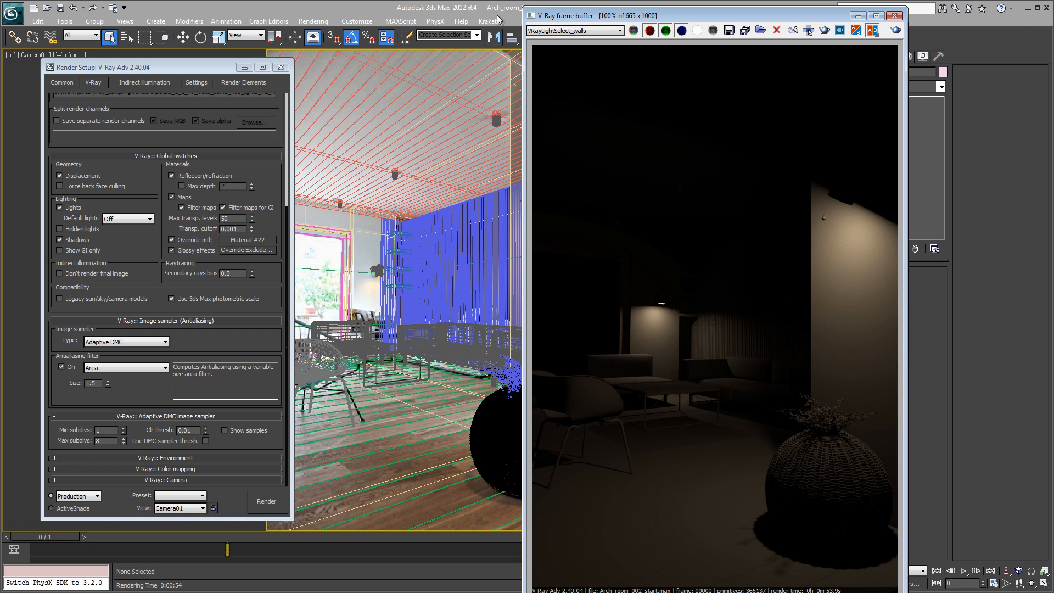
{"action": "left_click", "coordinate": [584, 30]}
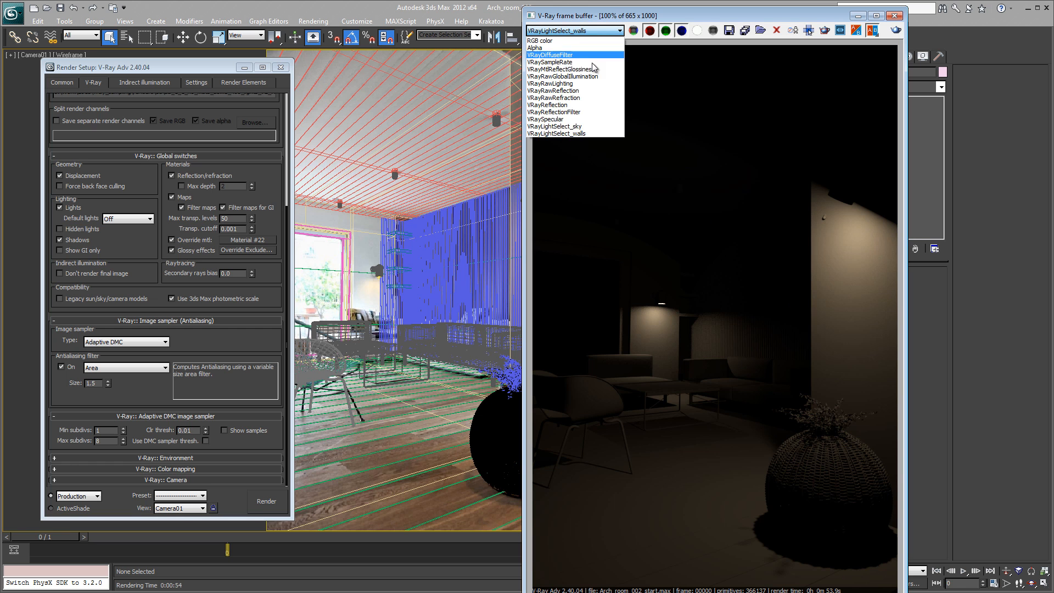
{"action": "left_click", "coordinate": [577, 127]}
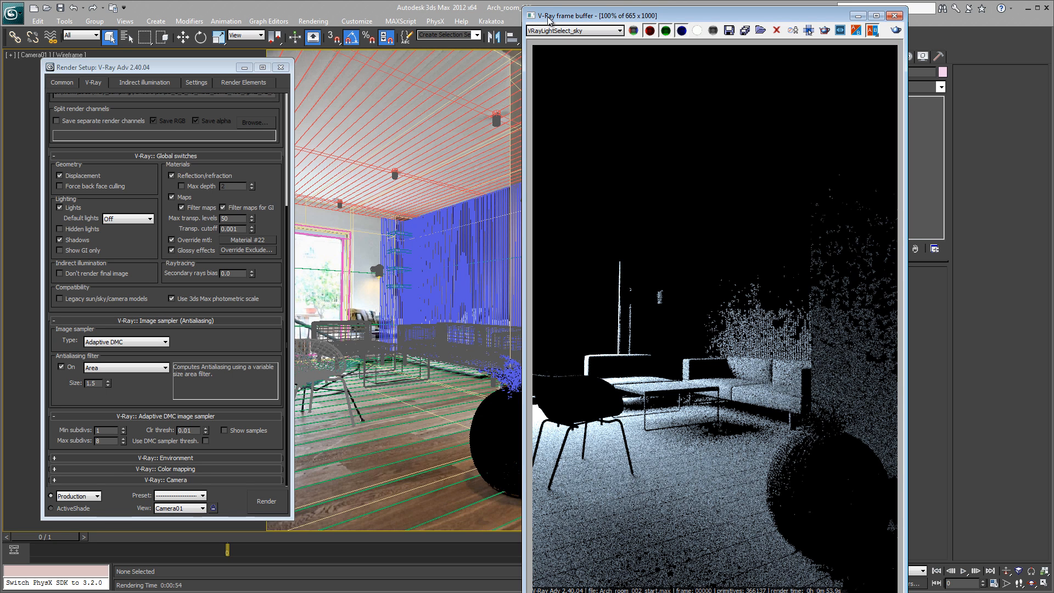
{"action": "left_click", "coordinate": [598, 32]}
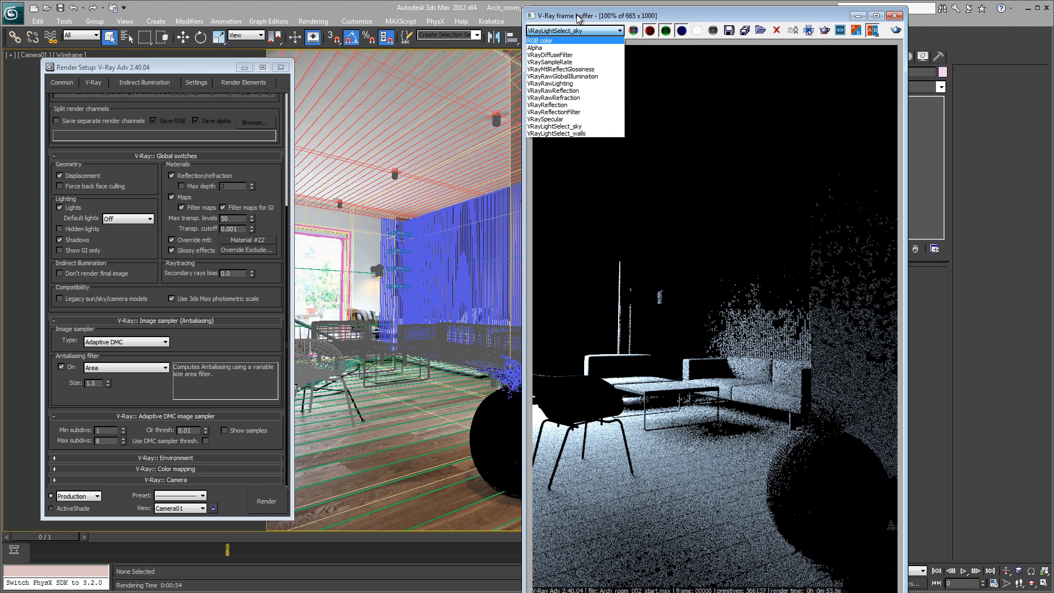
{"action": "left_click", "coordinate": [565, 63]}
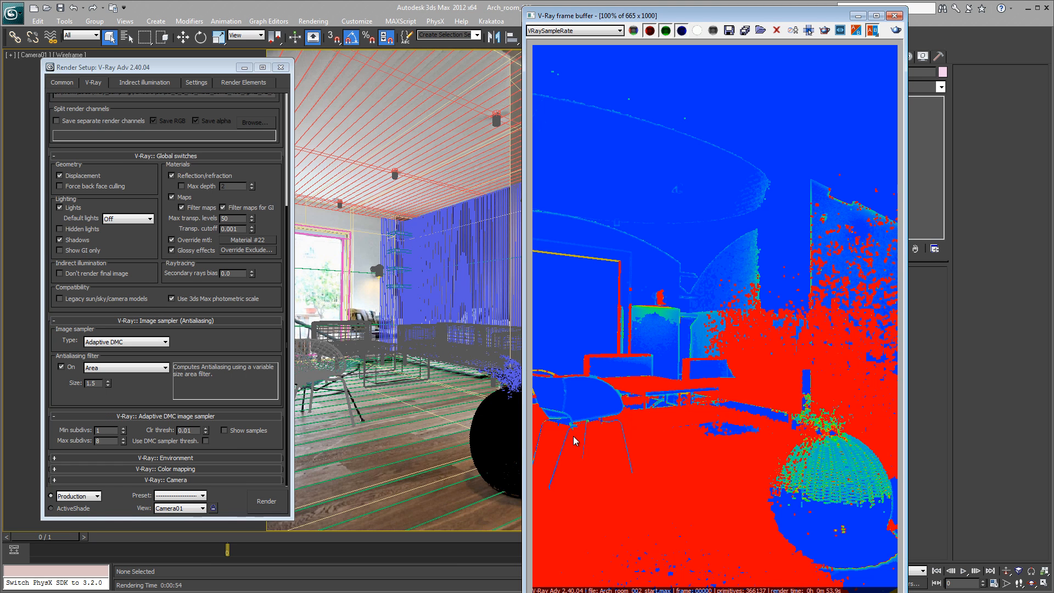
{"action": "double_click", "coordinate": [107, 441]}
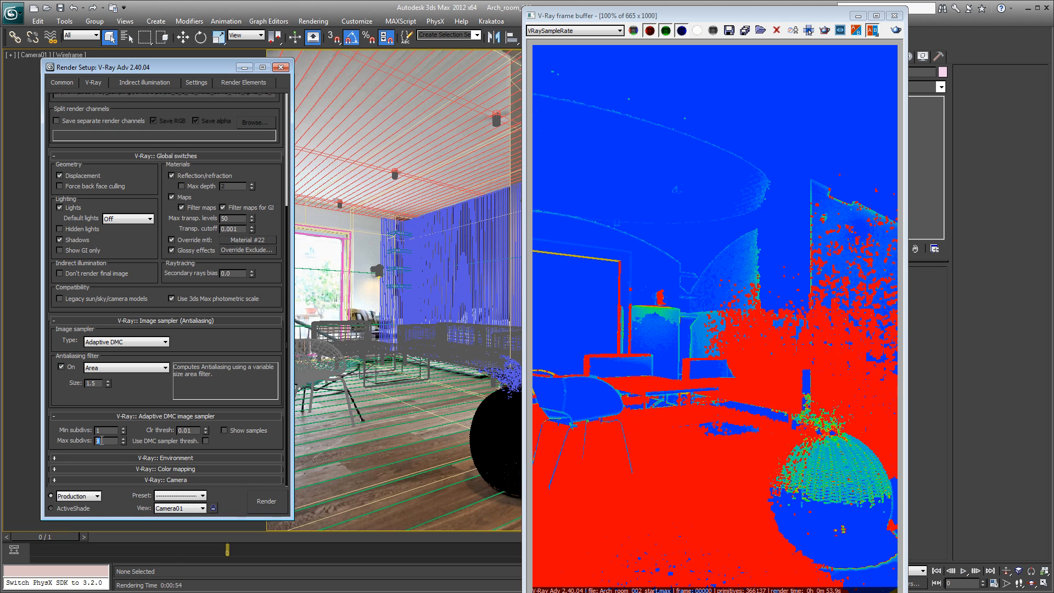
{"action": "type", "text": "3"}
{"action": "left_click", "coordinate": [689, 387]}
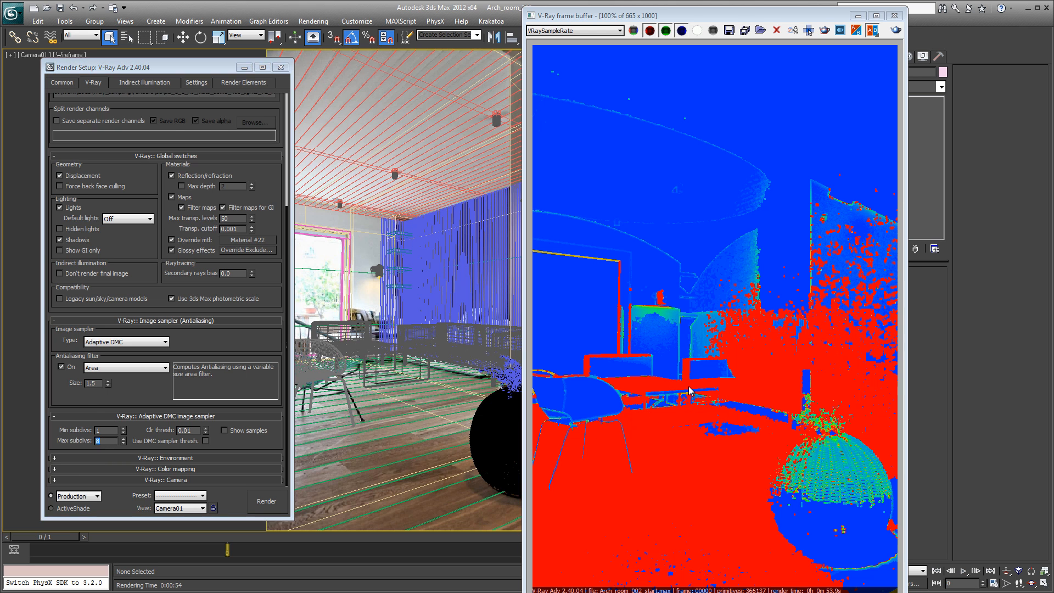
- Display the VRayLightSelect_sky channel, and select the sky dome light in the Orthographic view to show its sampling settings
{"action": "left_click", "coordinate": [584, 32]}
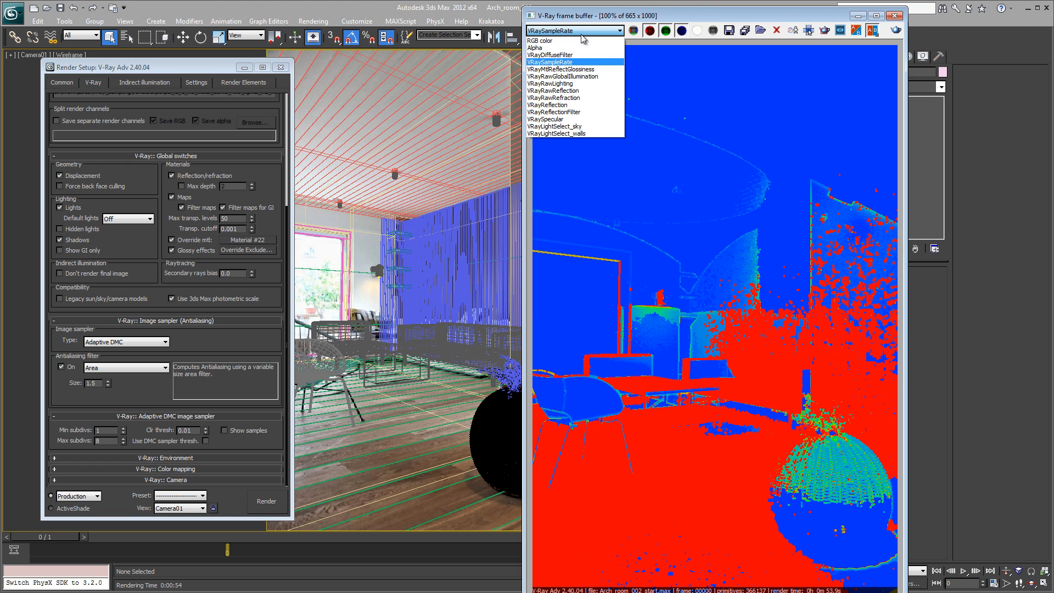
{"action": "left_click", "coordinate": [581, 127]}
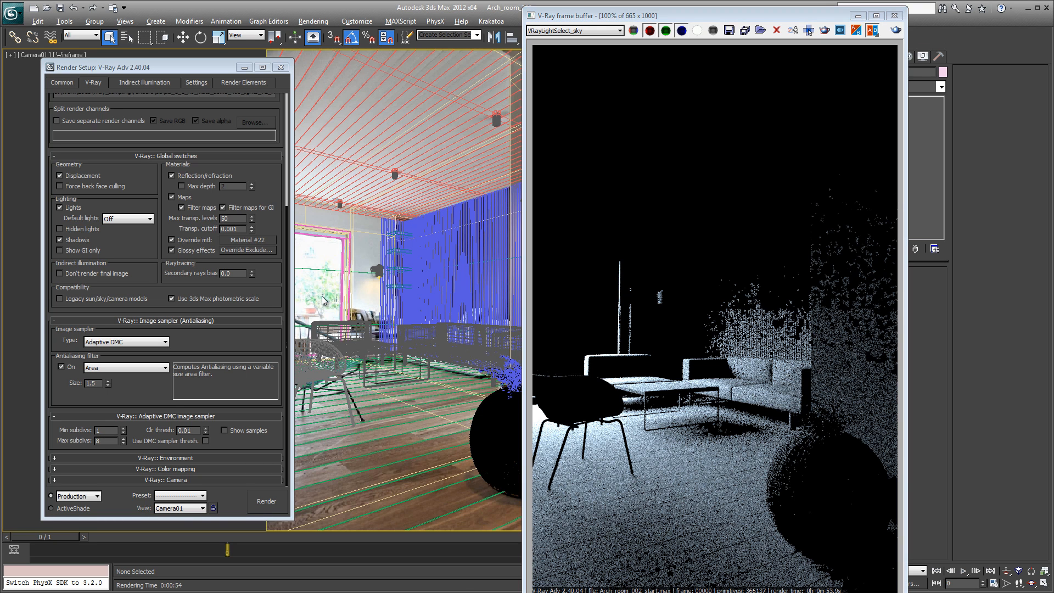
{"action": "key", "text": "alt+w"}
{"action": "left_click_drag", "start_coordinate": [221, 72], "coordinate": [188, 235]}
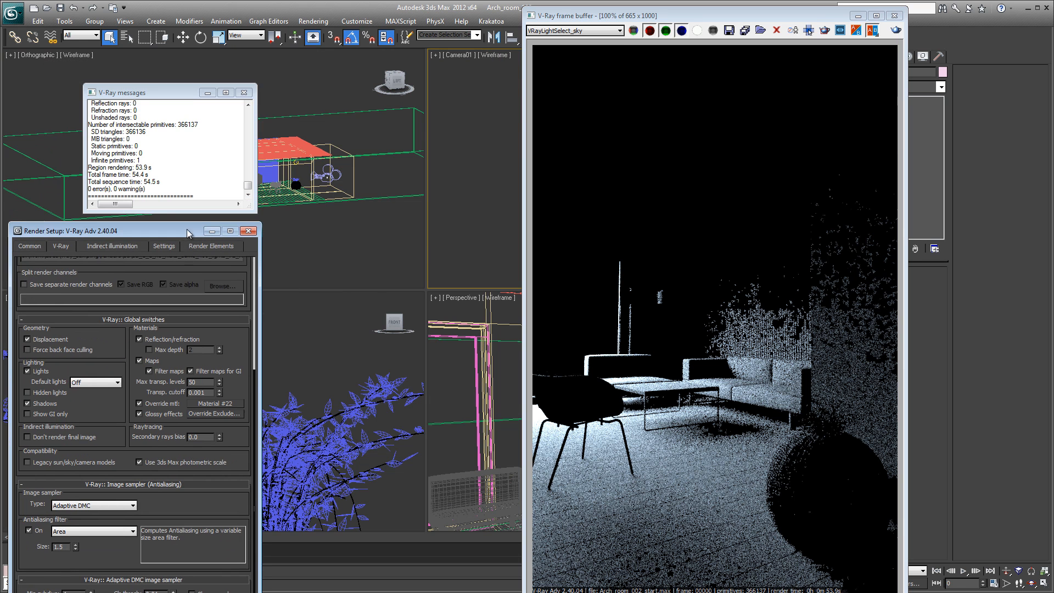
{"action": "left_click", "coordinate": [245, 94]}
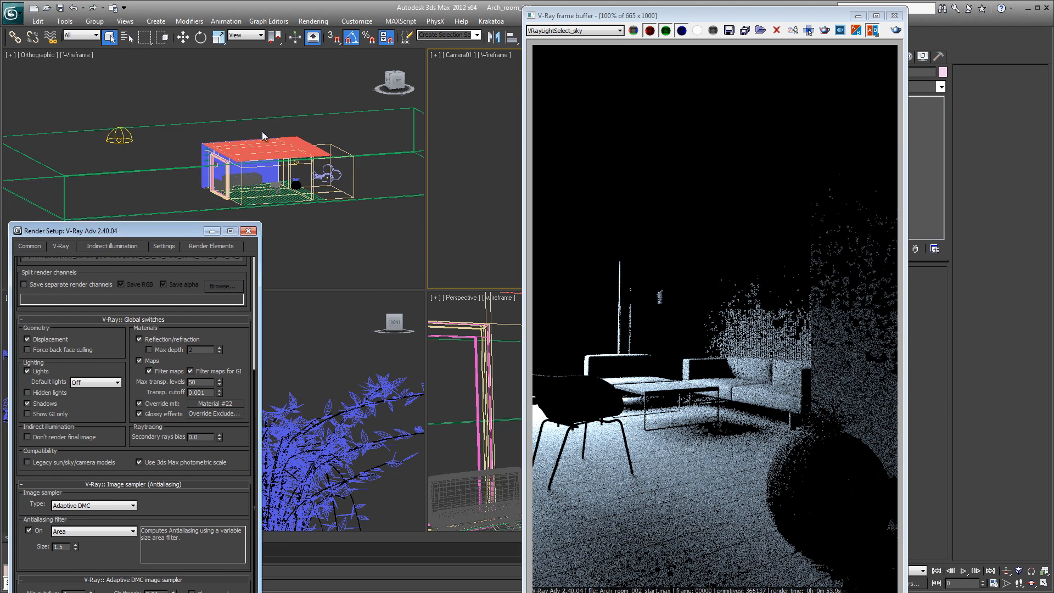
{"action": "middle_click_drag", "start_coordinate": [263, 134], "coordinate": [346, 130]}
{"action": "left_click", "coordinate": [201, 134]}
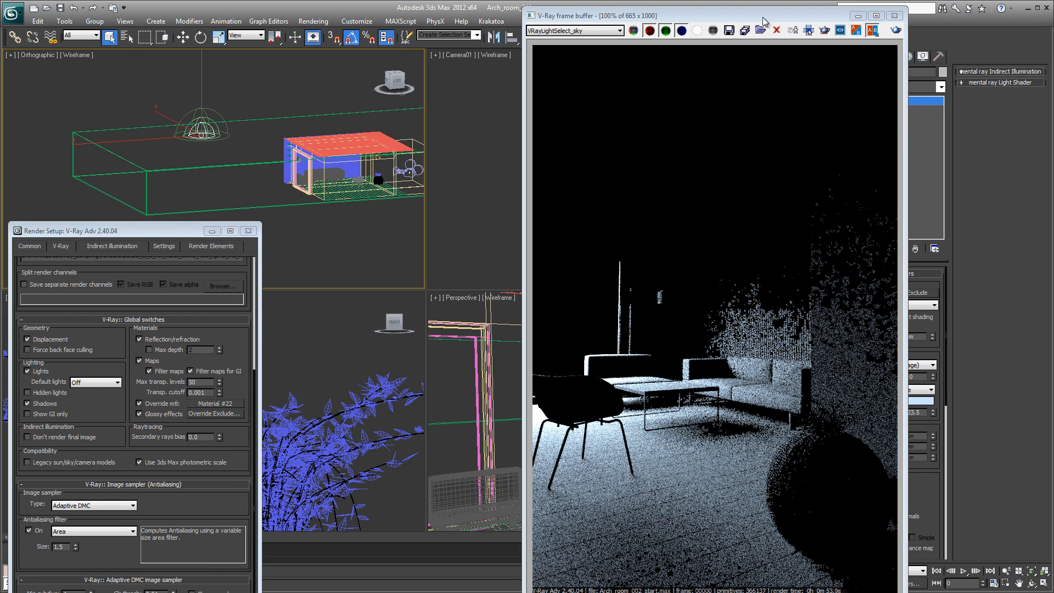
{"action": "left_click_drag", "start_coordinate": [680, 21], "coordinate": [598, 15]}
{"action": "scroll", "coordinate": [908, 384], "scroll_direction": "down", "scroll_amount": 6}
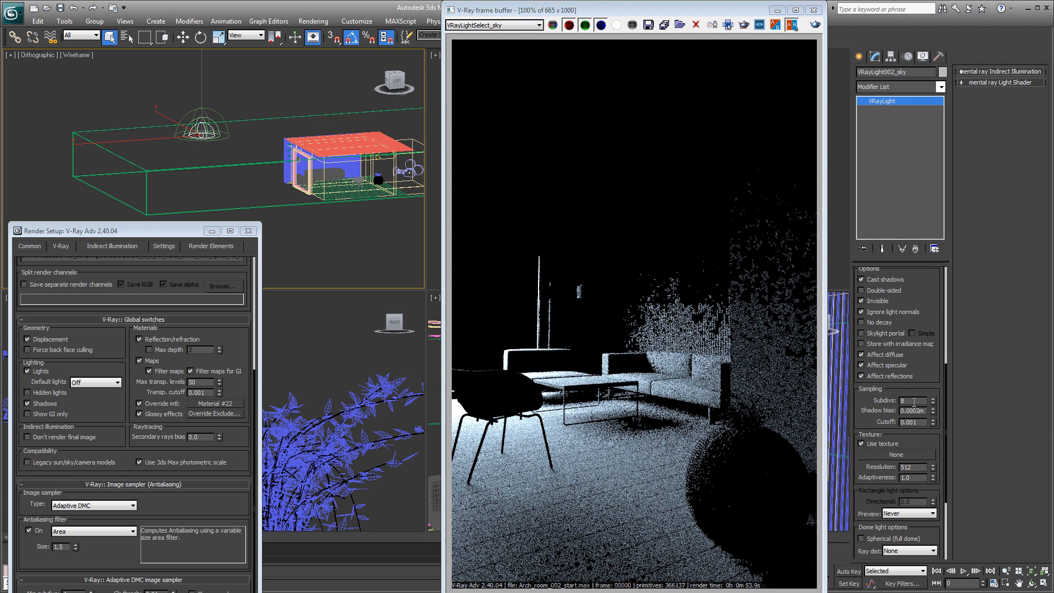
{"action": "left_click_drag", "start_coordinate": [139, 229], "coordinate": [163, 84]}
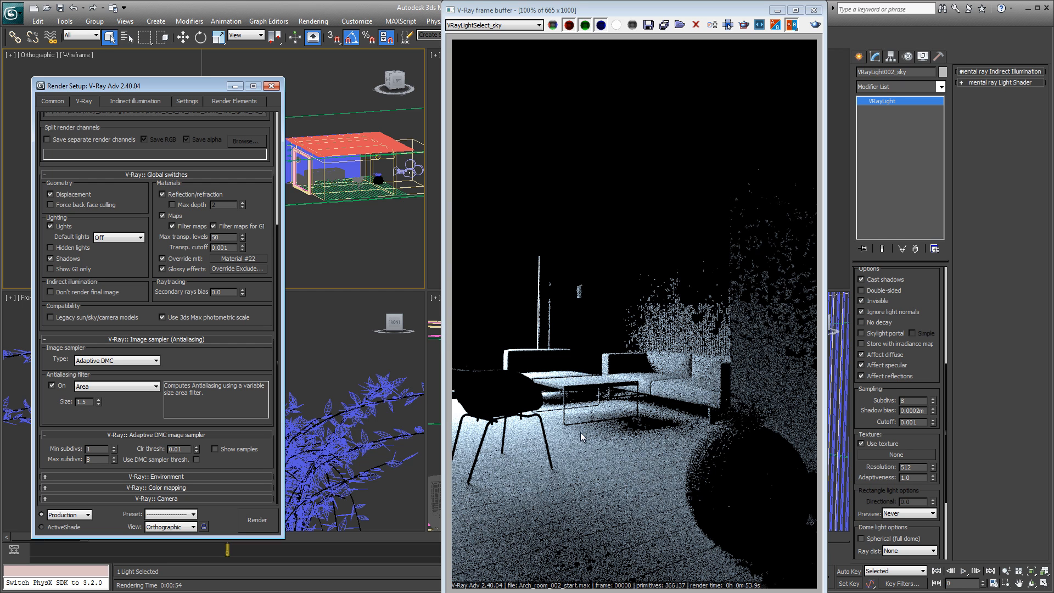
- Set the sky dome light's sampling subdivs to 16 and render the Camera01 view
{"action": "left_click_drag", "start_coordinate": [906, 400], "coordinate": [862, 405]}
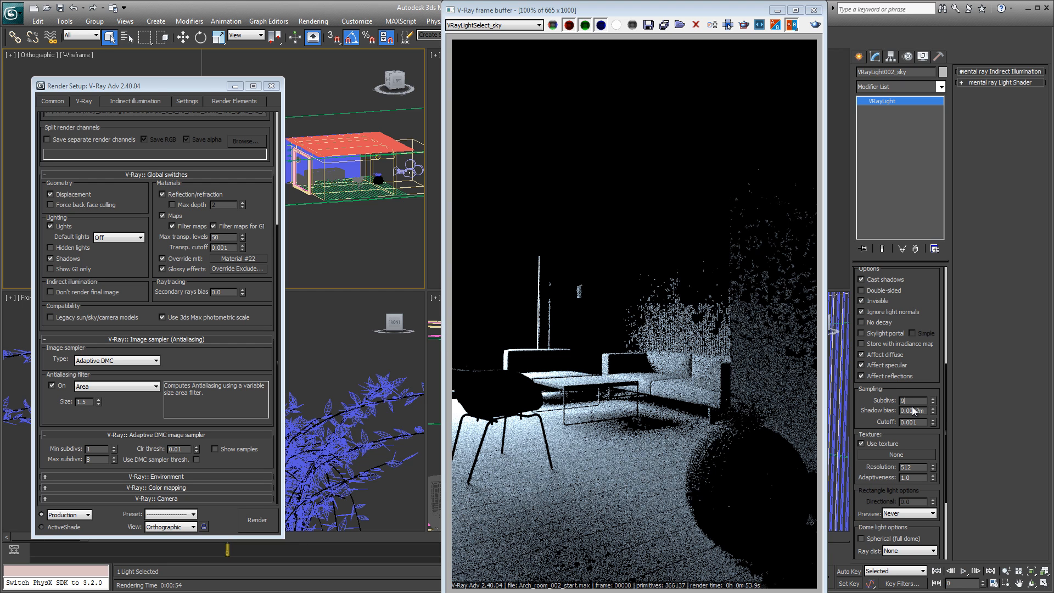
{"action": "key", "text": "BackSpace"}
{"action": "key", "text": "BackSpace"}
{"action": "left_click", "coordinate": [815, 25]}
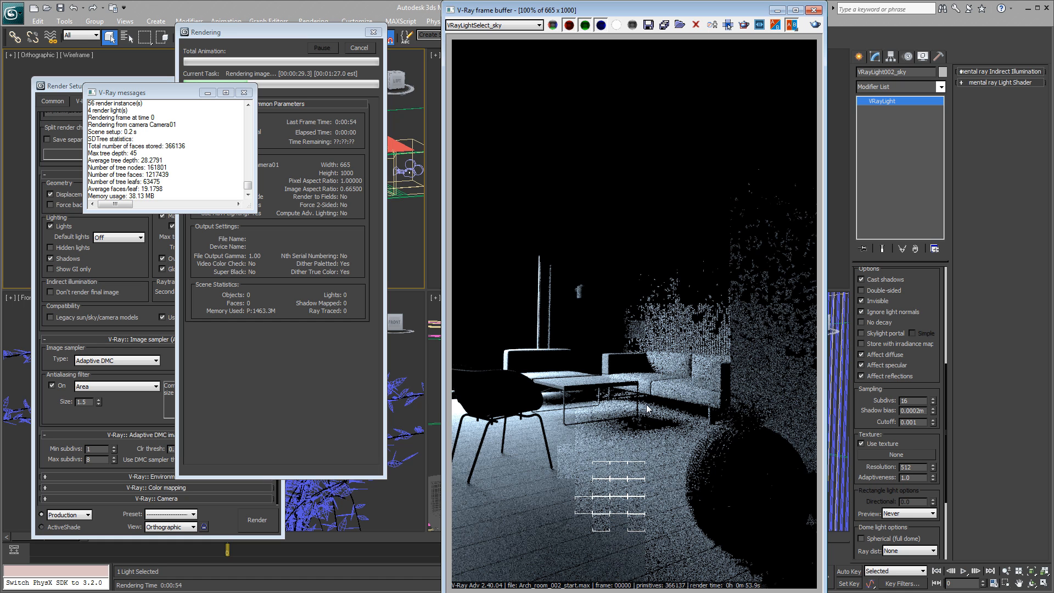
- Check the VRaySampleRate and VRayRawLighting channels of the new render for remaining sky light noise
{"action": "left_click", "coordinate": [537, 25]}
{"action": "left_click", "coordinate": [514, 57]}
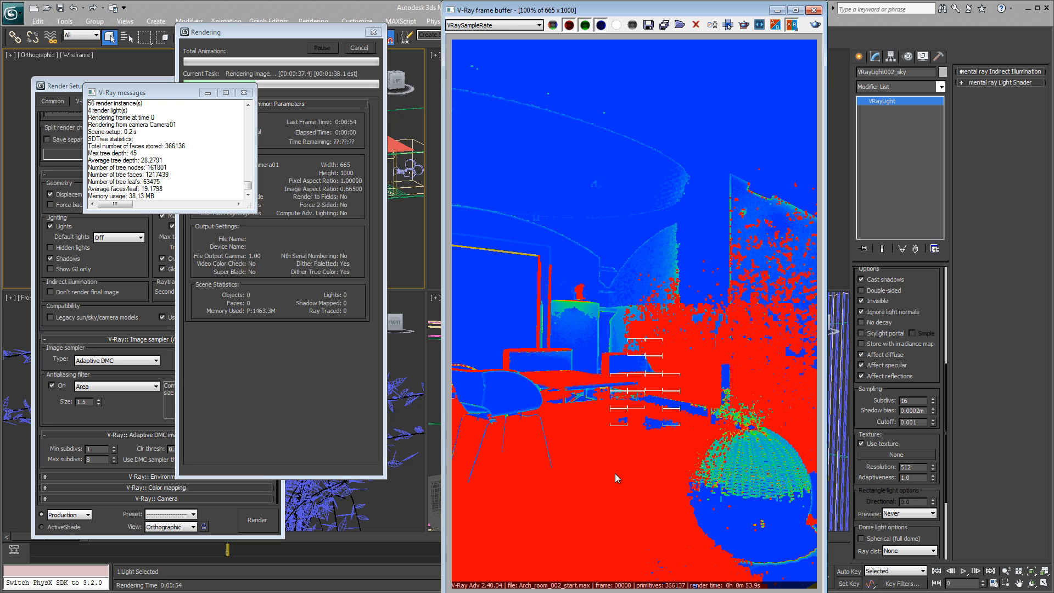
{"action": "left_click", "coordinate": [515, 26]}
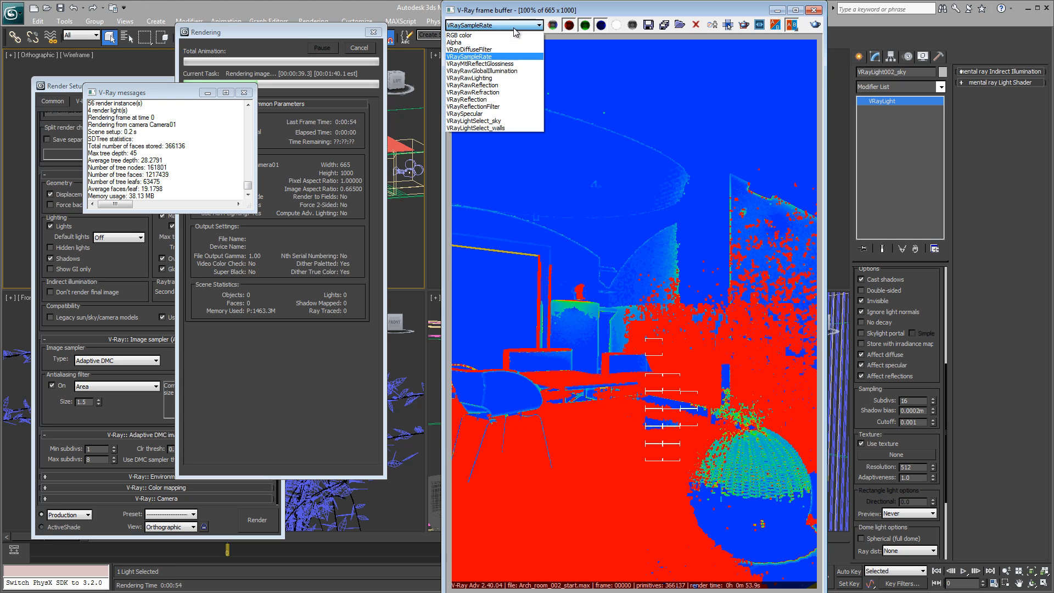
{"action": "left_click", "coordinate": [487, 78]}
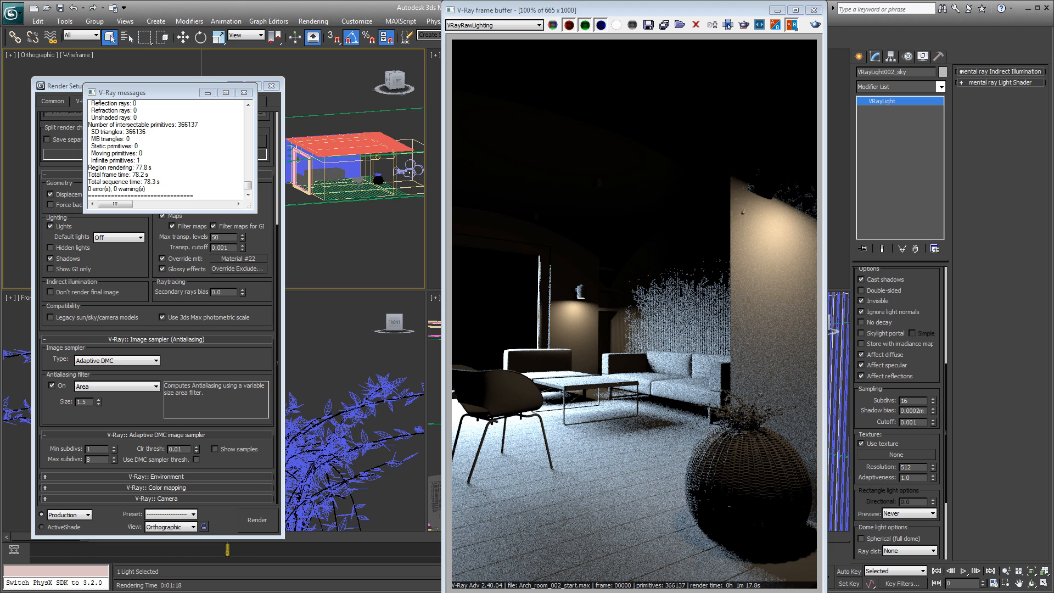
- Open the frame buffer's render history and load the "2 - CLEAN LIGHTS / AA 1 8 / Lights 96 / dome 800" render
{"action": "left_click", "coordinate": [728, 24]}
{"action": "left_click_drag", "start_coordinate": [204, 325], "coordinate": [169, 38]}
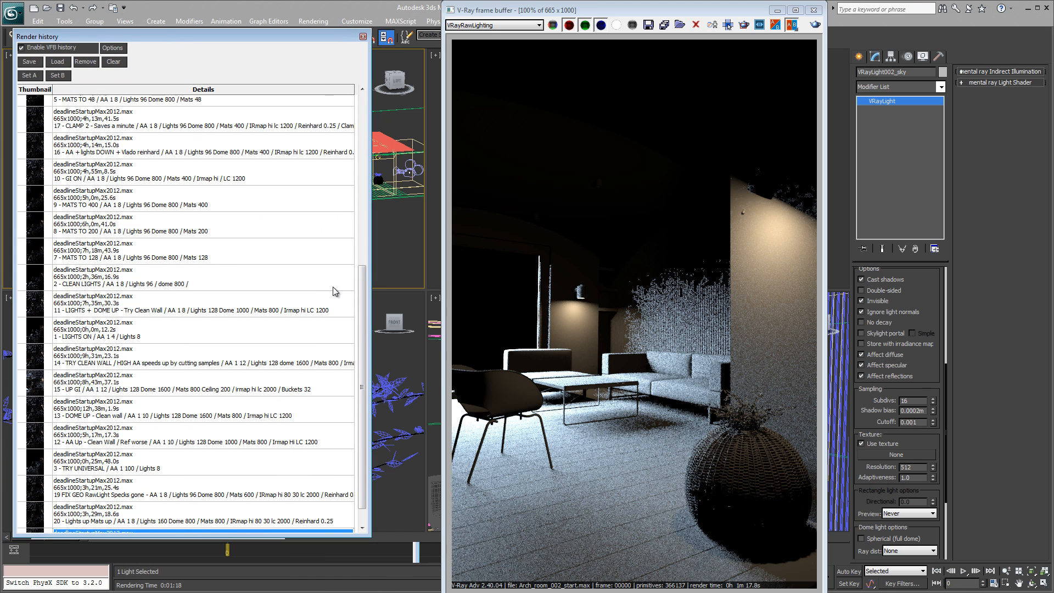
{"action": "left_click", "coordinate": [200, 282]}
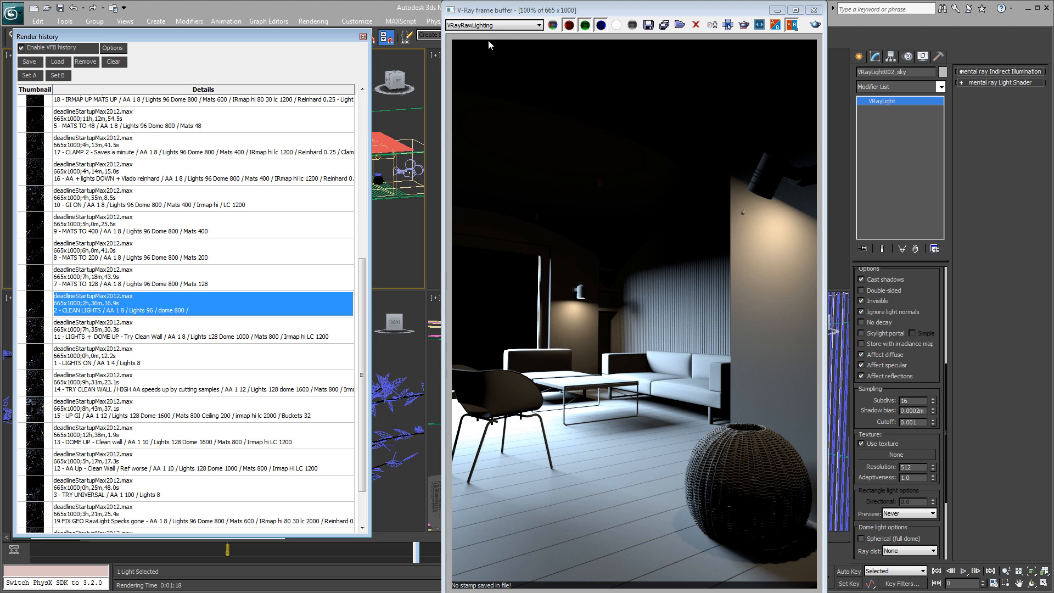
- Compare the clean lights render's RGB color image with its VRaySampleRate channel, and return to RGB color
{"action": "left_click", "coordinate": [493, 26]}
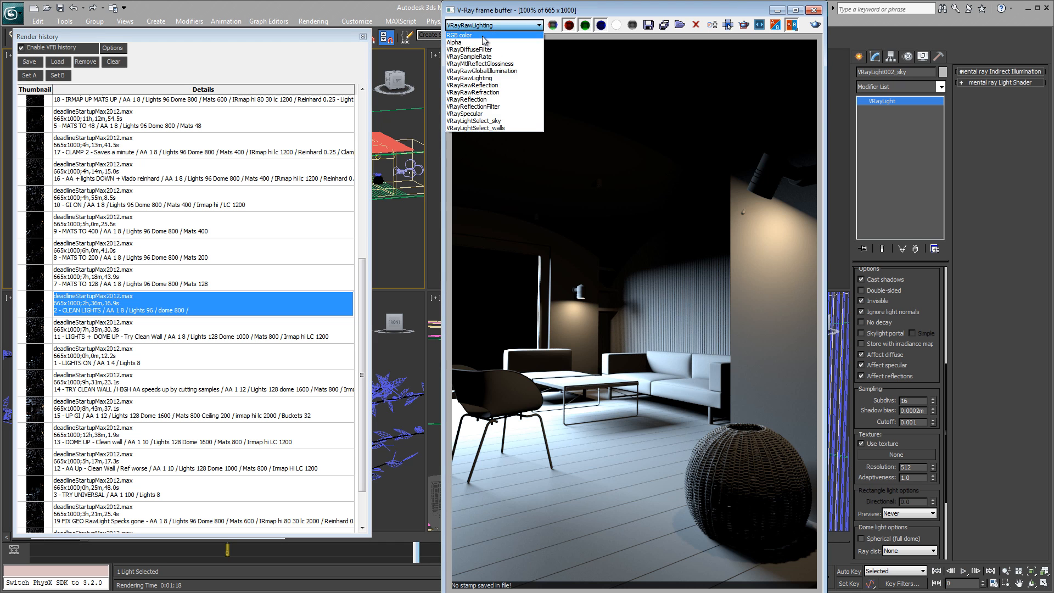
{"action": "left_click", "coordinate": [461, 35]}
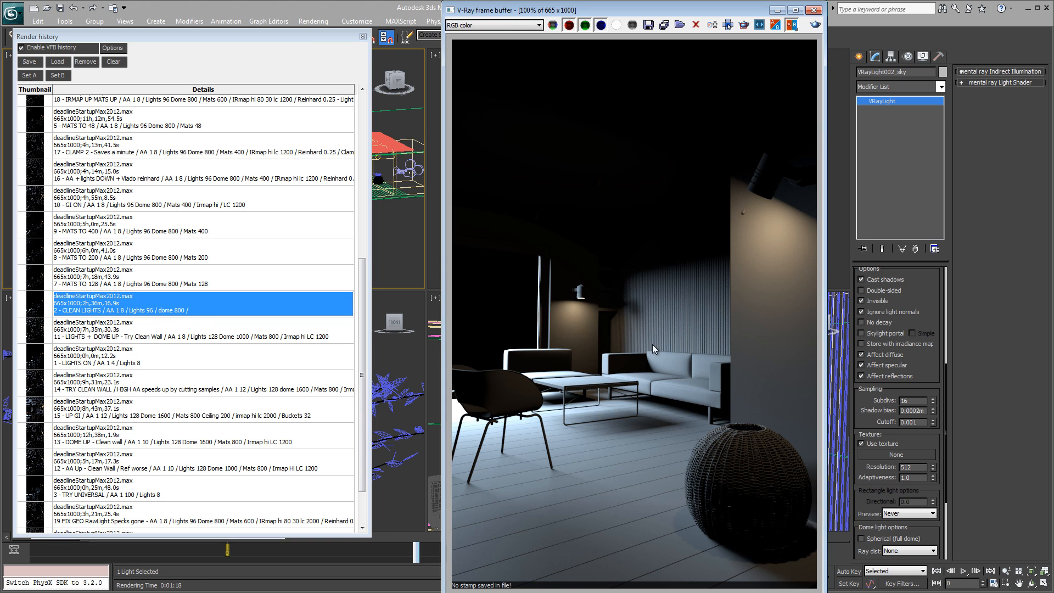
{"action": "left_click", "coordinate": [509, 24]}
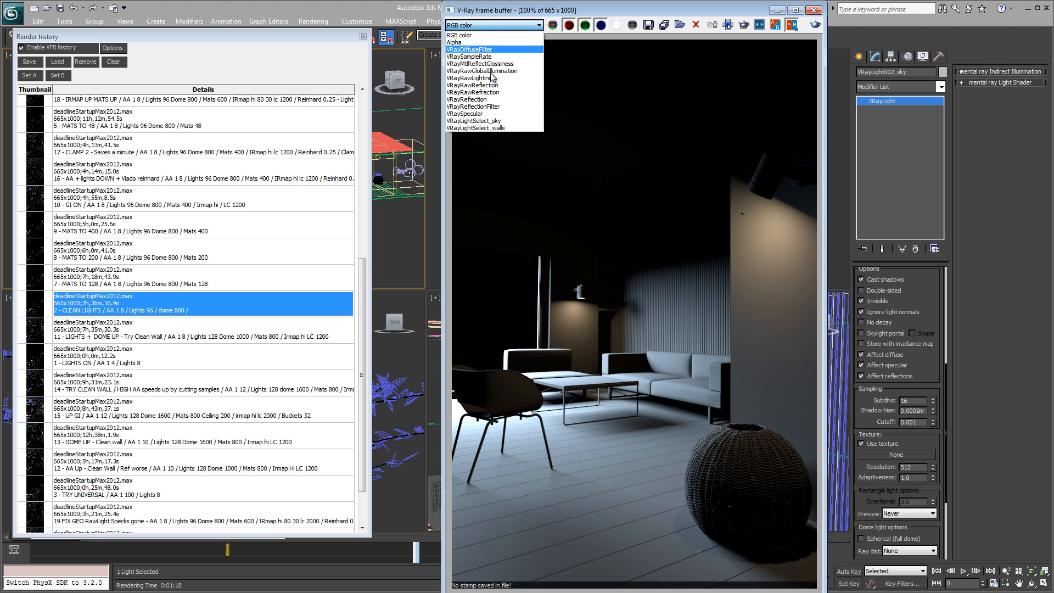
{"action": "left_click", "coordinate": [498, 56]}
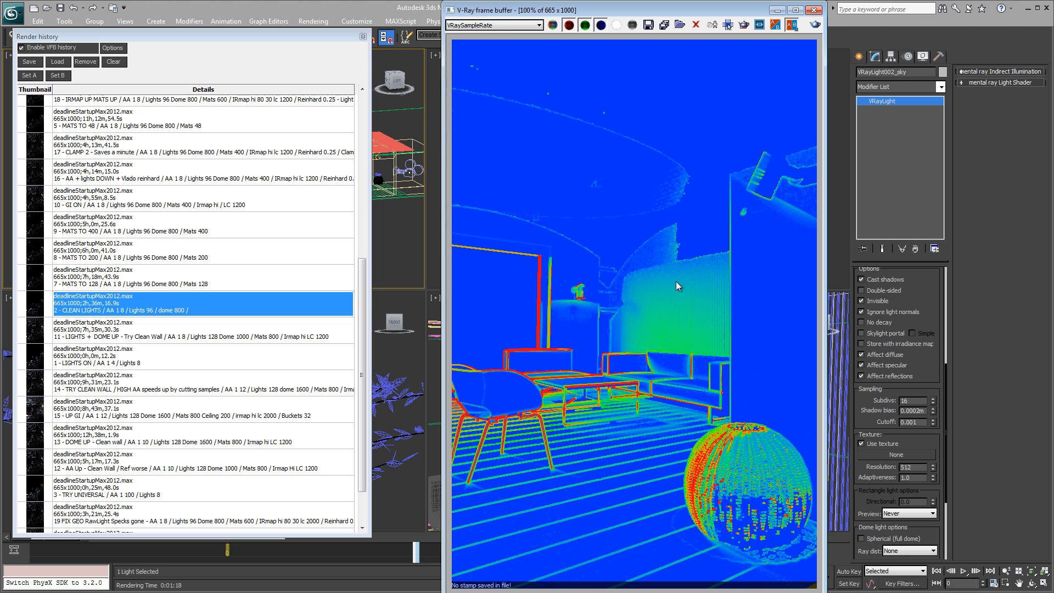
{"action": "left_click", "coordinate": [500, 25]}
{"action": "left_click", "coordinate": [483, 34]}
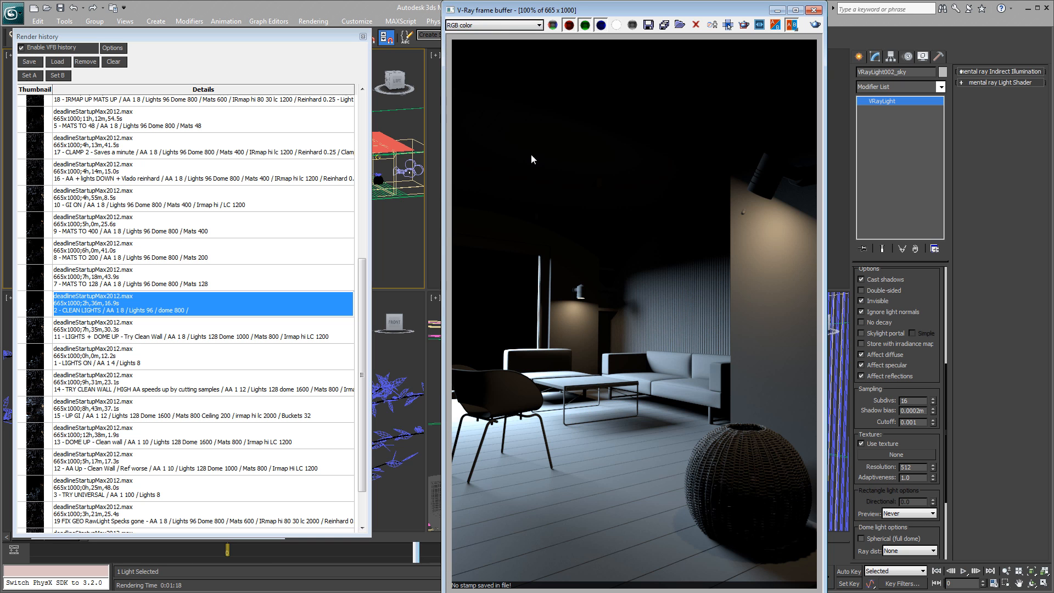
{"action": "left_click", "coordinate": [497, 25]}
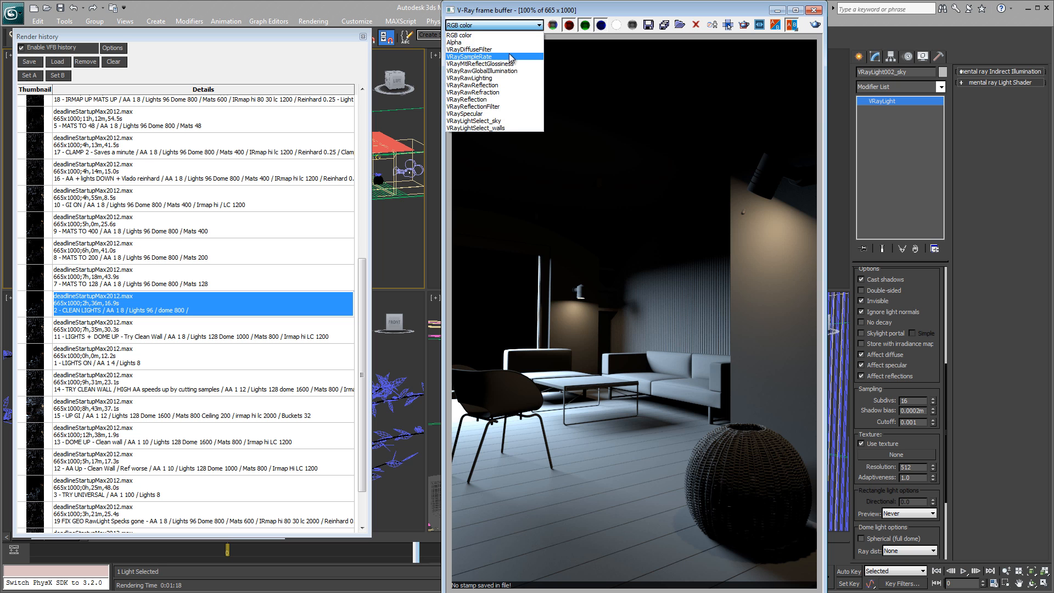
{"action": "left_click", "coordinate": [483, 56]}
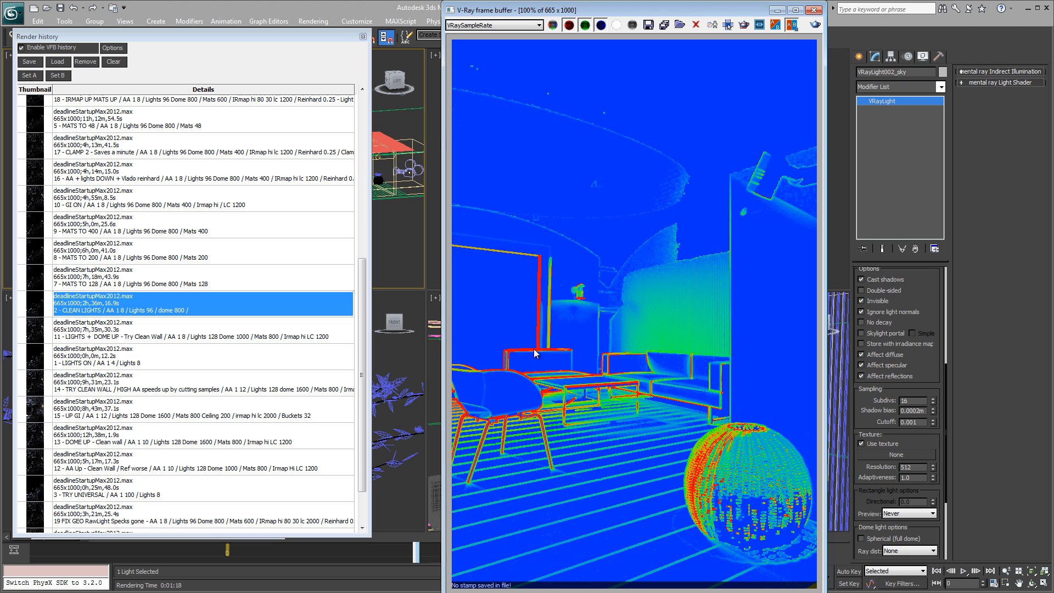
{"action": "left_click", "coordinate": [527, 26]}
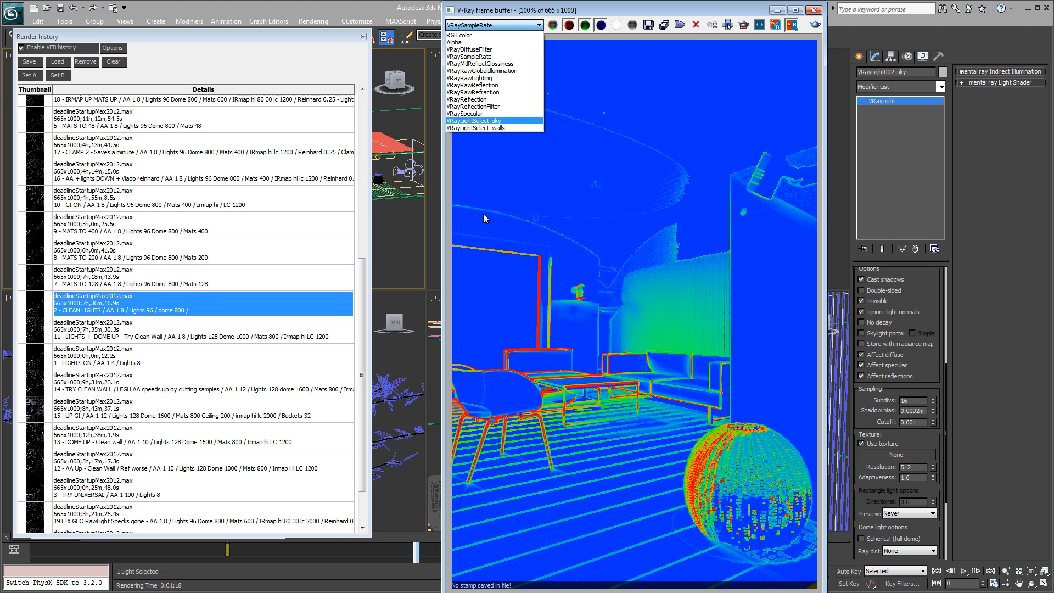
{"action": "left_click", "coordinate": [515, 35]}
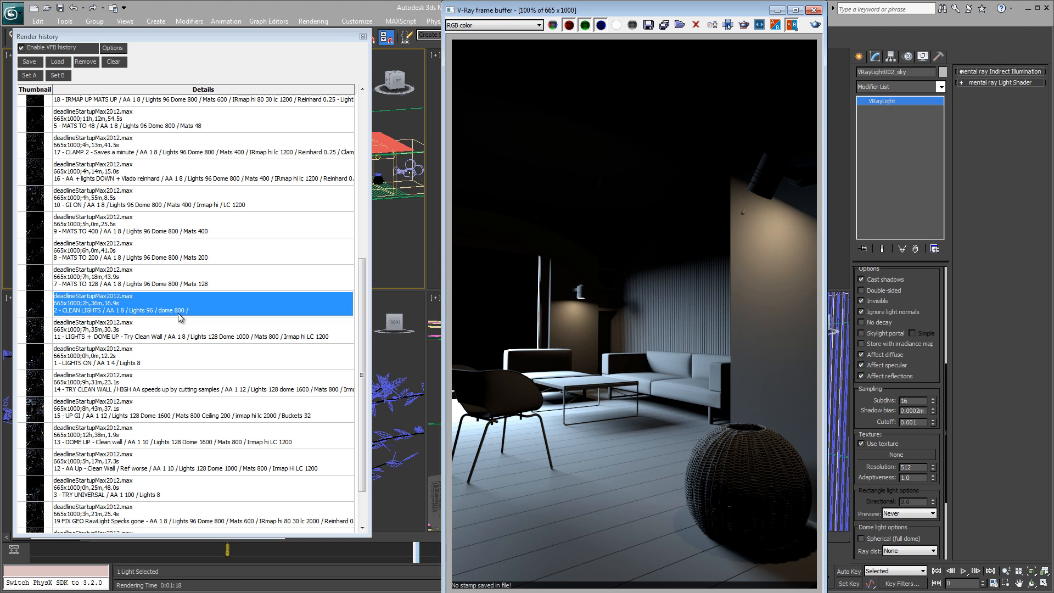
- Load the "3 - TRY UNIVERSAL / AA 1 100 / Lights 8" render from the render history
{"action": "left_click", "coordinate": [132, 496]}
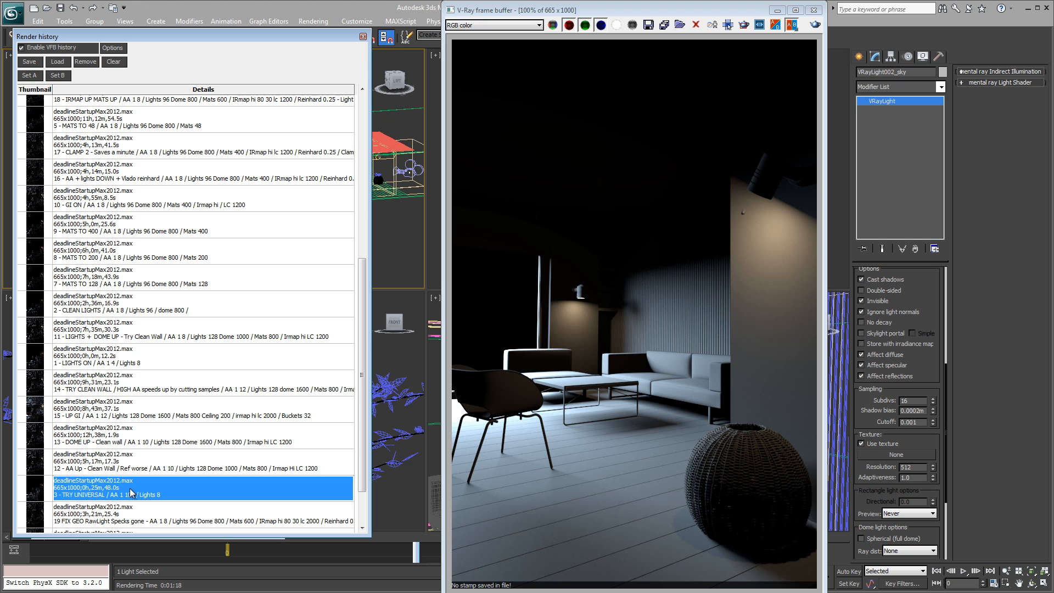
{"action": "double_click", "coordinate": [130, 493]}
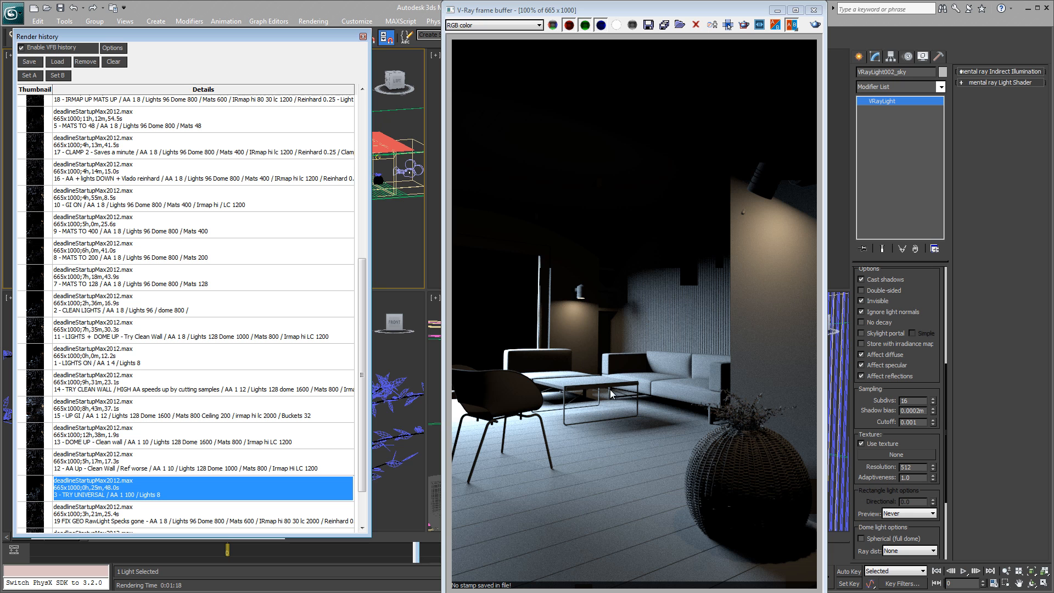
- Examine the VRayLightSelect_sky and VRaySampleRate channels of the universal-settings render, and return to RGB color
{"action": "left_click", "coordinate": [527, 25]}
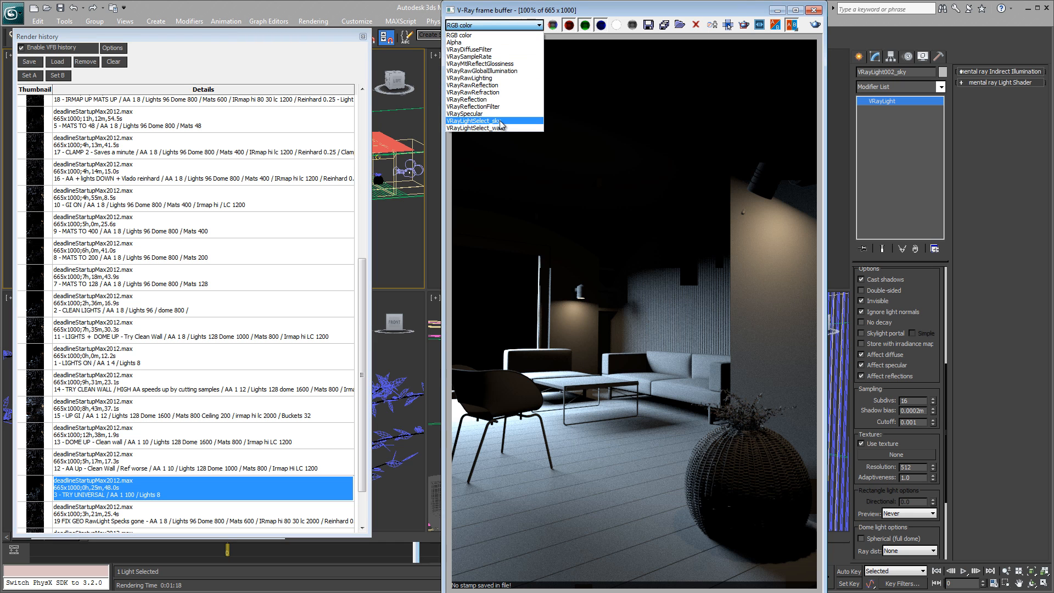
{"action": "left_click", "coordinate": [473, 120]}
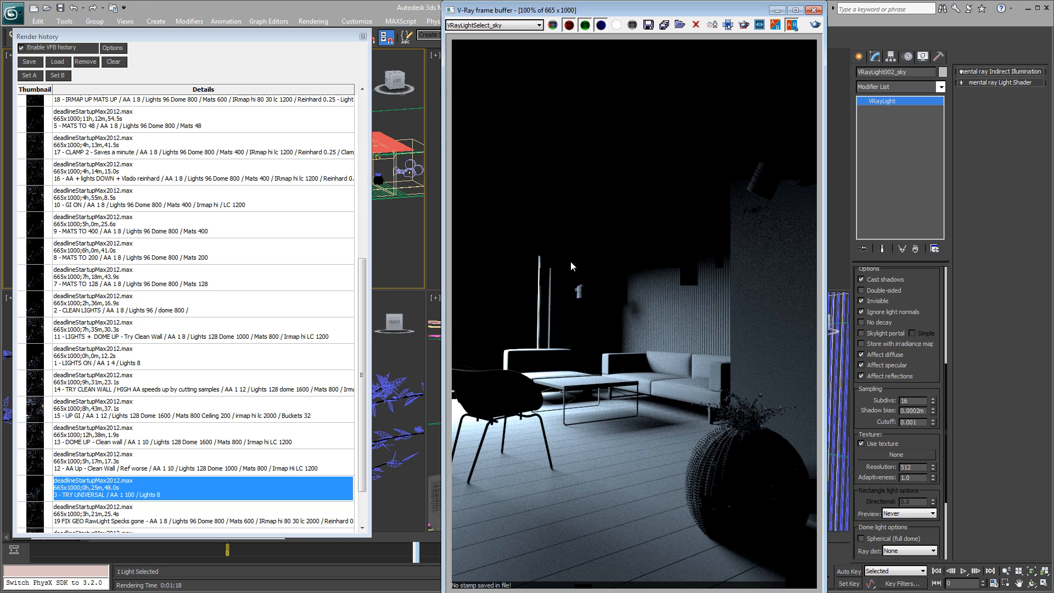
{"action": "left_click", "coordinate": [519, 26]}
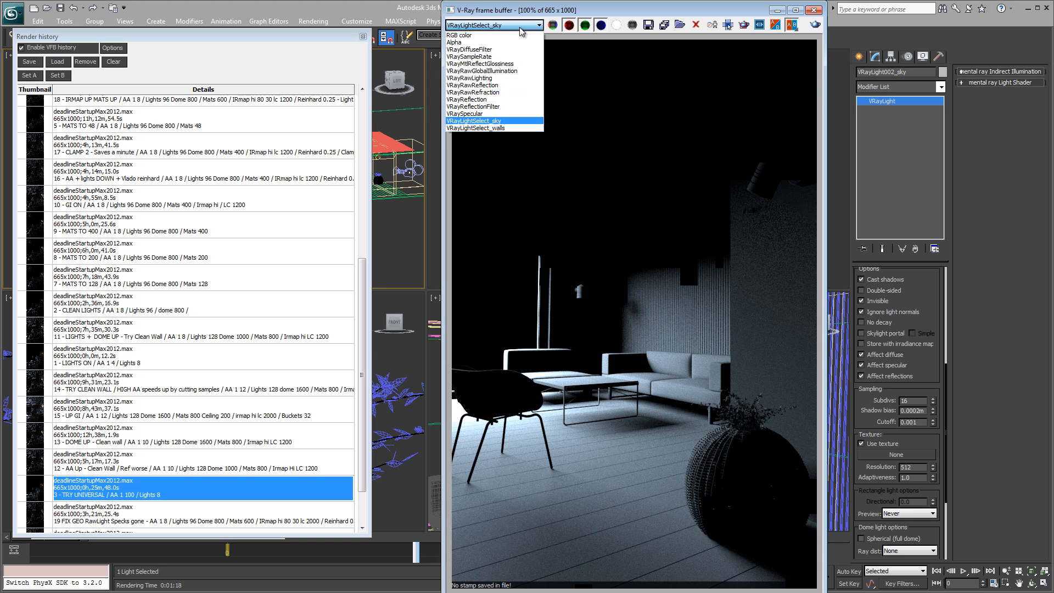
{"action": "left_click", "coordinate": [512, 57]}
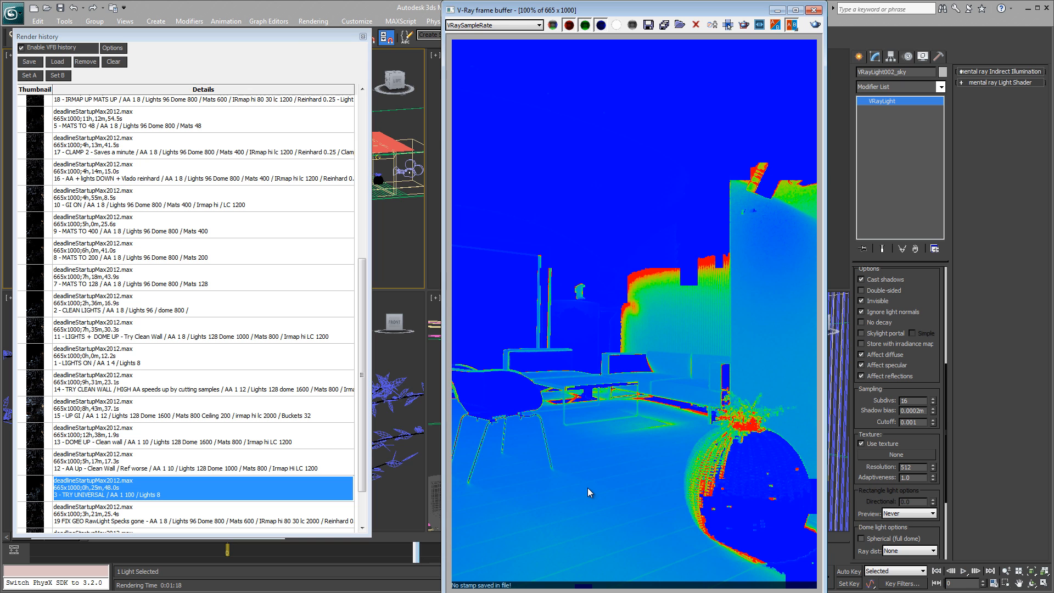
{"action": "left_click", "coordinate": [502, 24]}
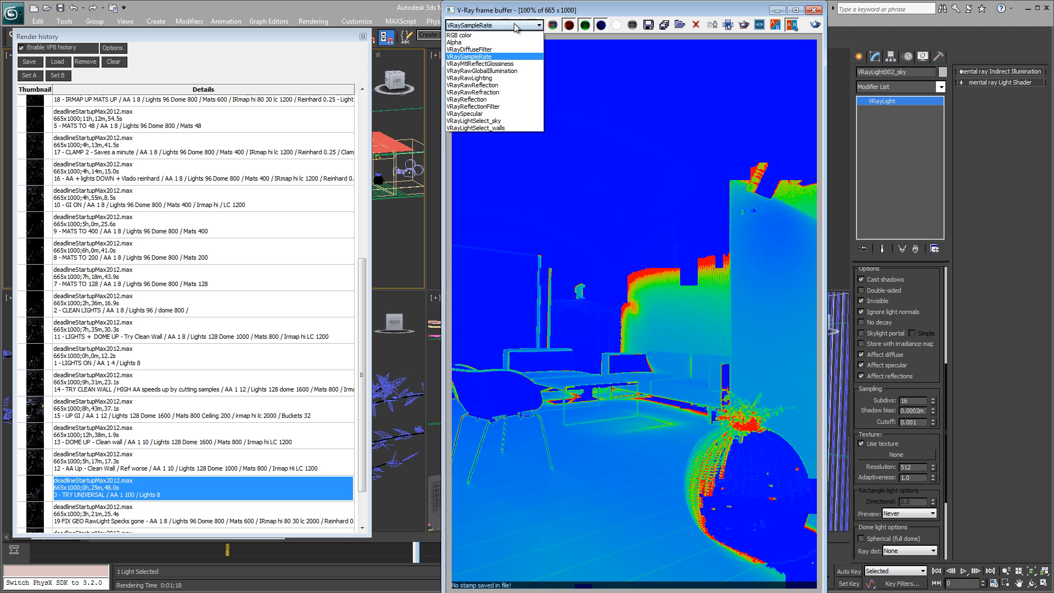
{"action": "left_click", "coordinate": [460, 35]}
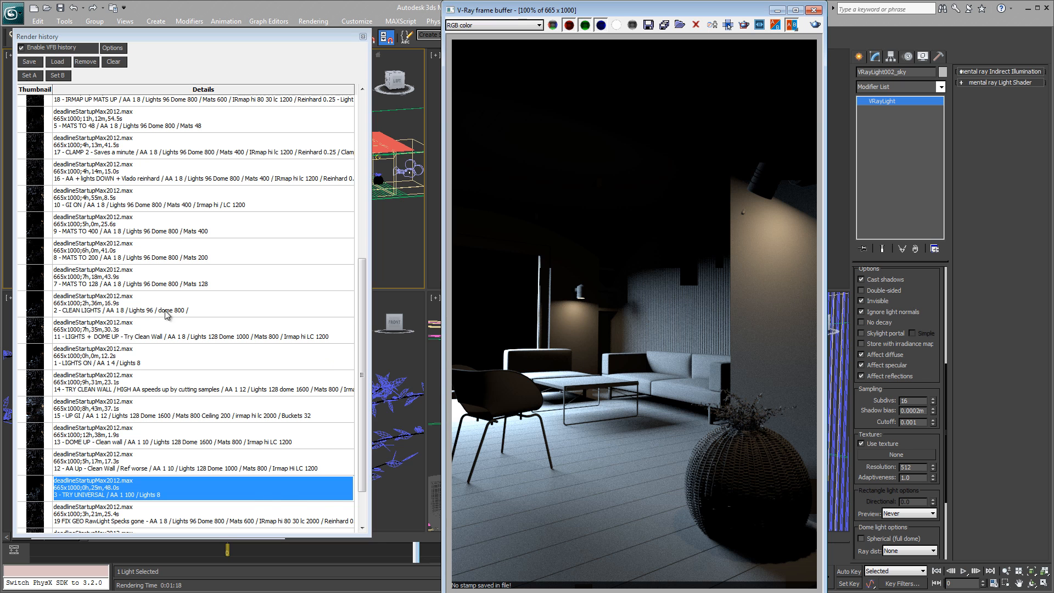
- Load the "2 - CLEAN LIGHTS" render from the history, followed by "4 - MATS ON / AA 1 8 / Lights 96 Dome 800 / Mats 8"
{"action": "left_click", "coordinate": [185, 311]}
{"action": "double_click", "coordinate": [184, 307]}
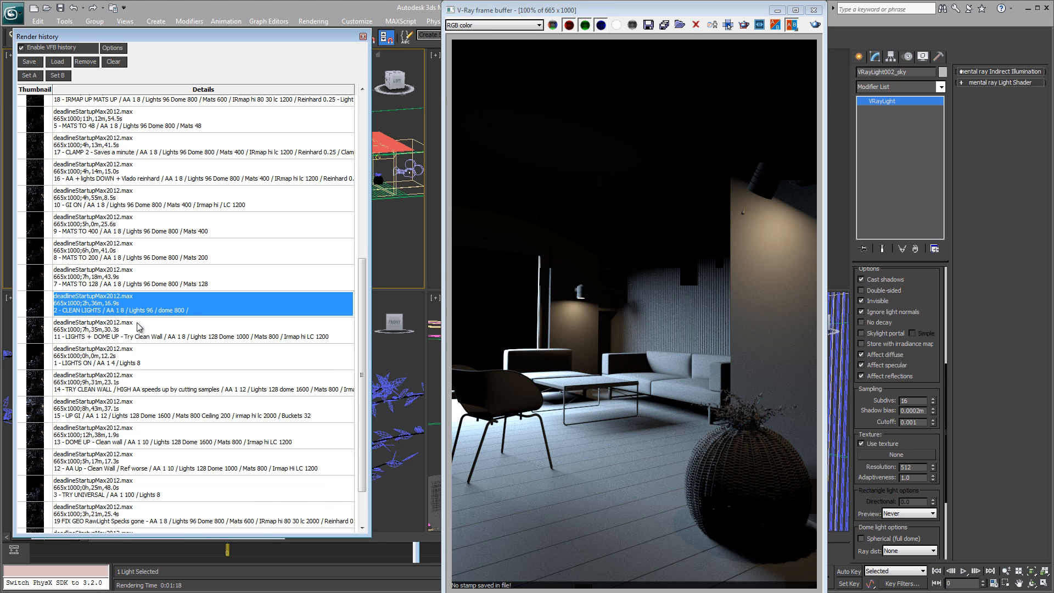
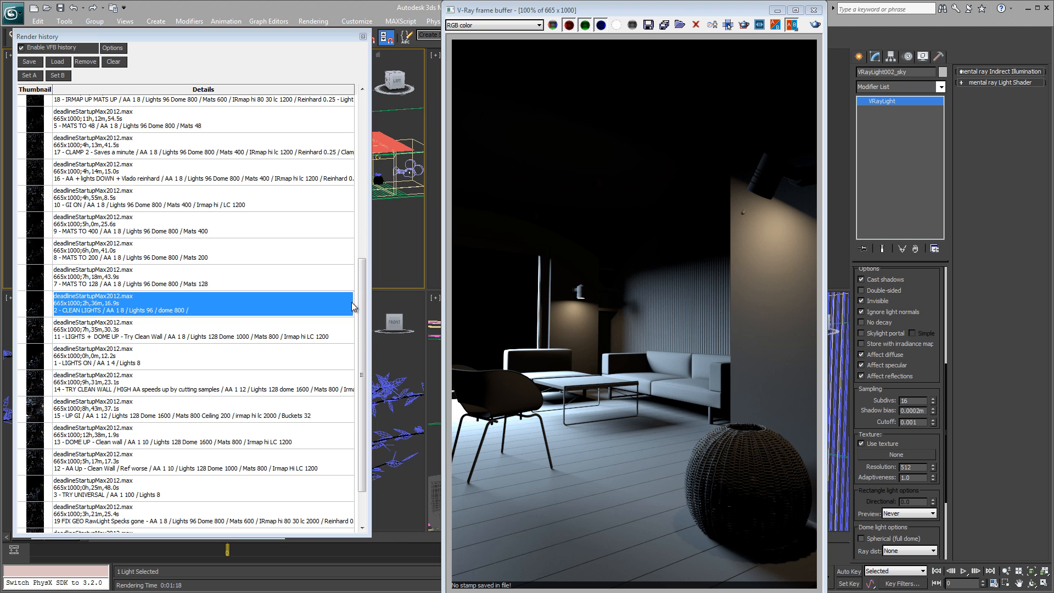
{"action": "left_click_drag", "start_coordinate": [363, 355], "coordinate": [362, 283]}
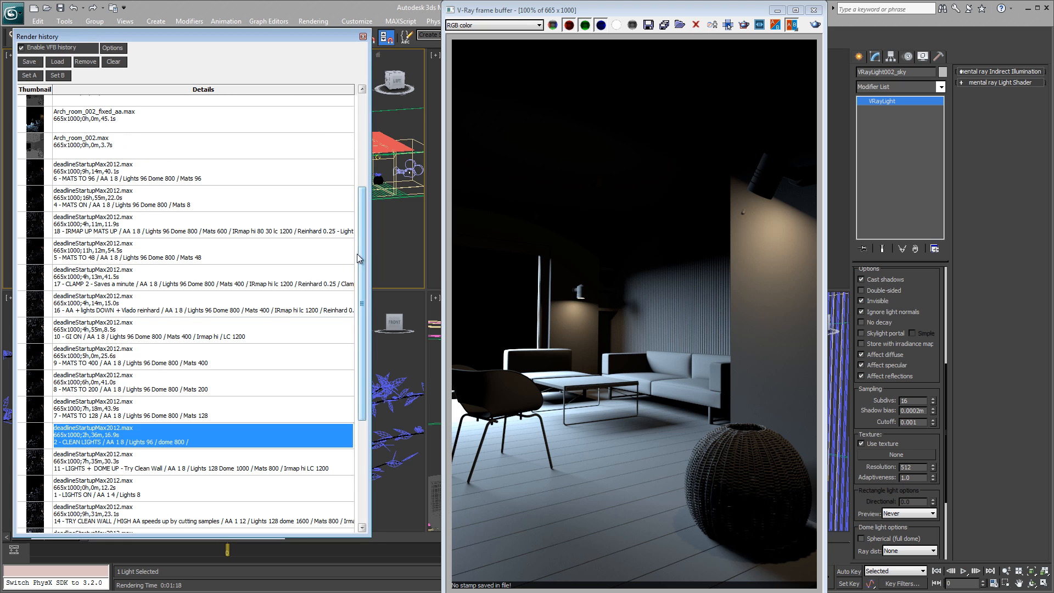
{"action": "left_click", "coordinate": [144, 204]}
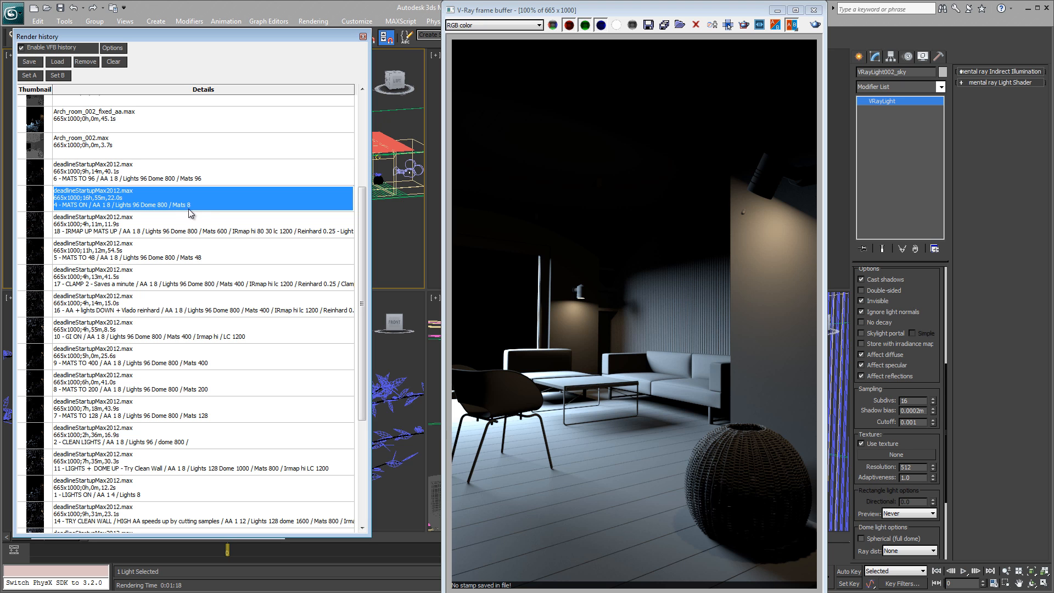
{"action": "double_click", "coordinate": [114, 204]}
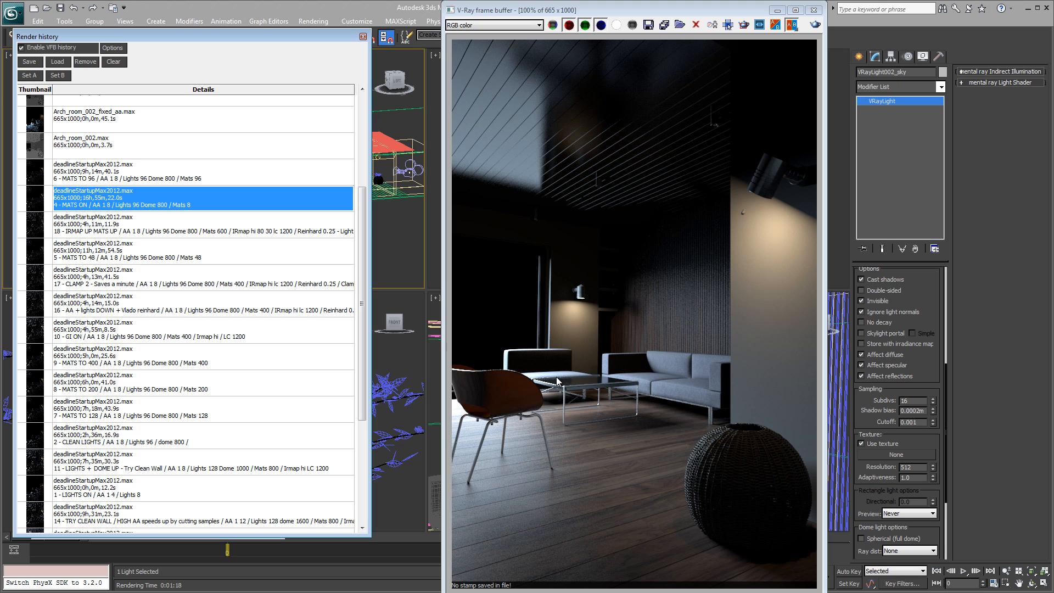
- Examine the VRayRawLighting and VRaySampleRate channels of the materials-on render, and return to RGB color
{"action": "left_click", "coordinate": [502, 25]}
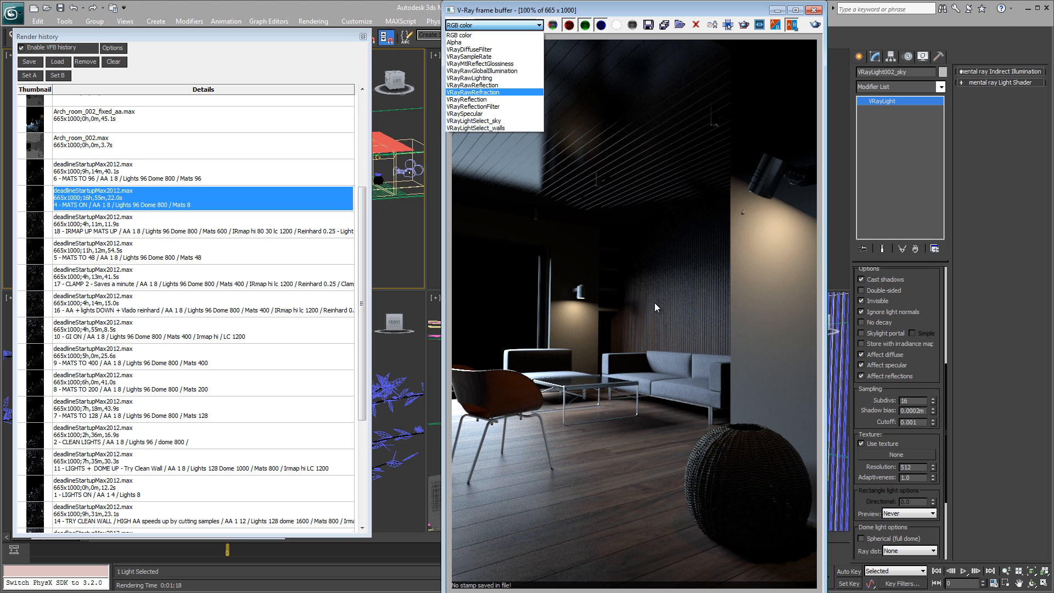
{"action": "left_click", "coordinate": [499, 78]}
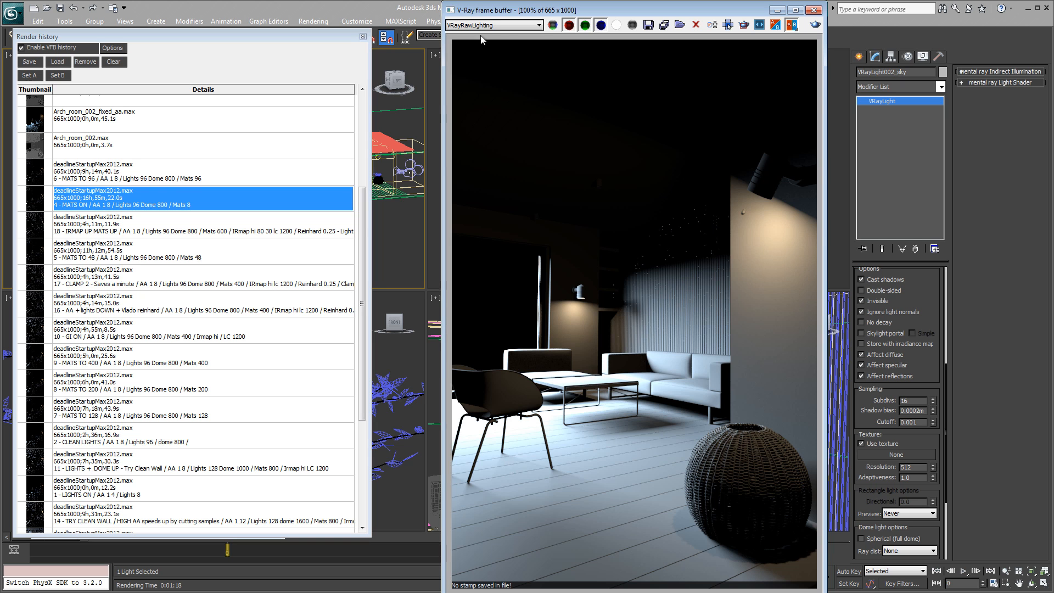
{"action": "left_click", "coordinate": [509, 26]}
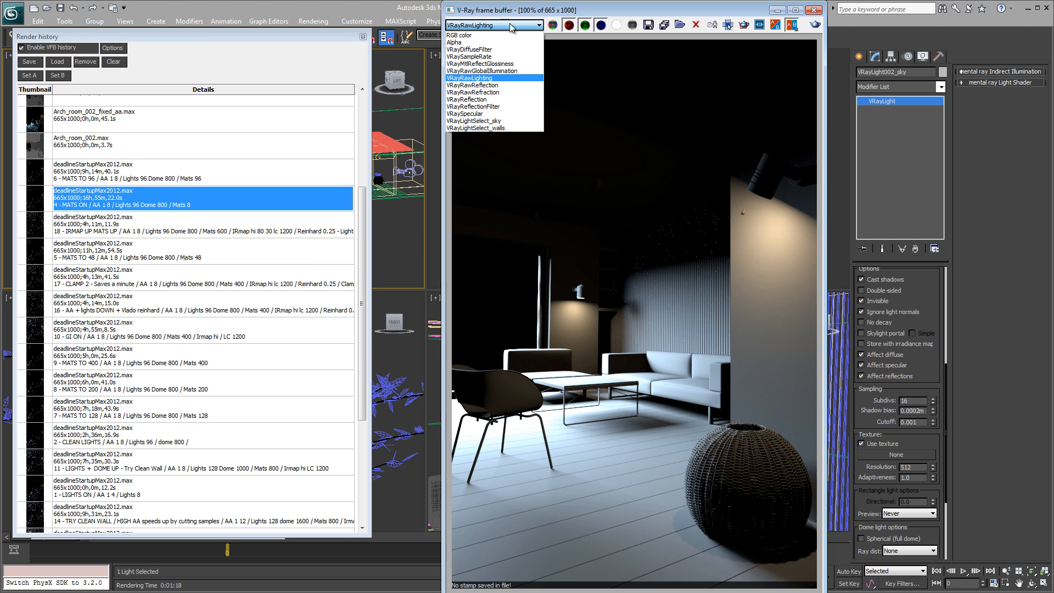
{"action": "left_click", "coordinate": [489, 58]}
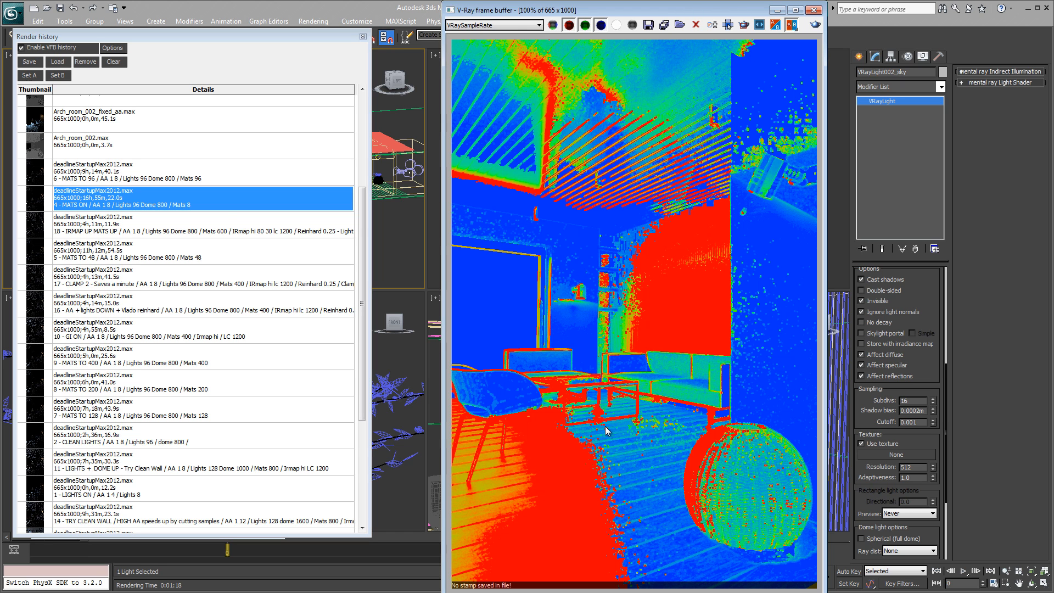
{"action": "left_click", "coordinate": [516, 26]}
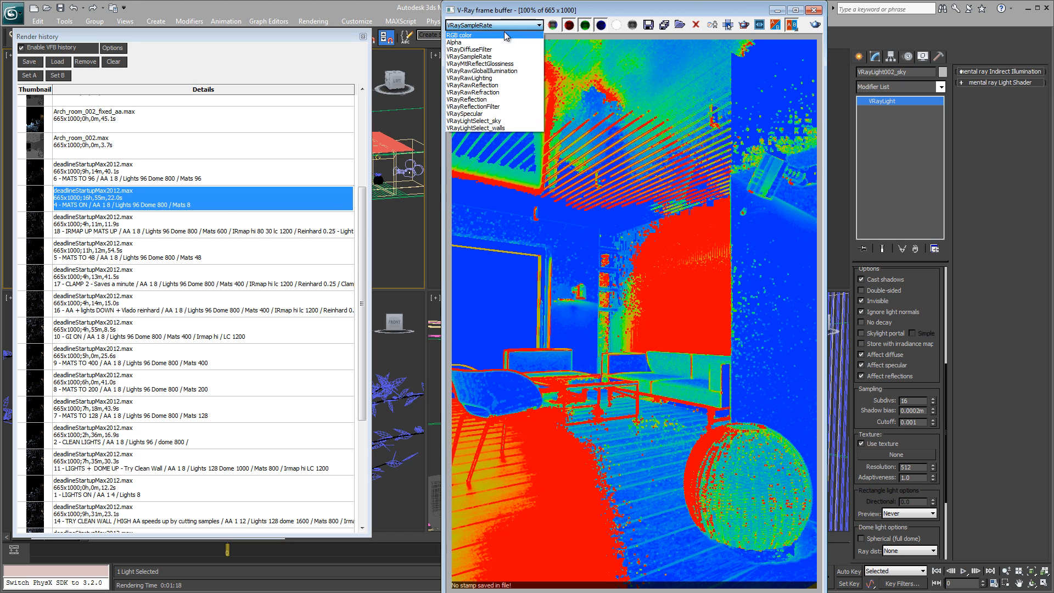
{"action": "left_click", "coordinate": [506, 34]}
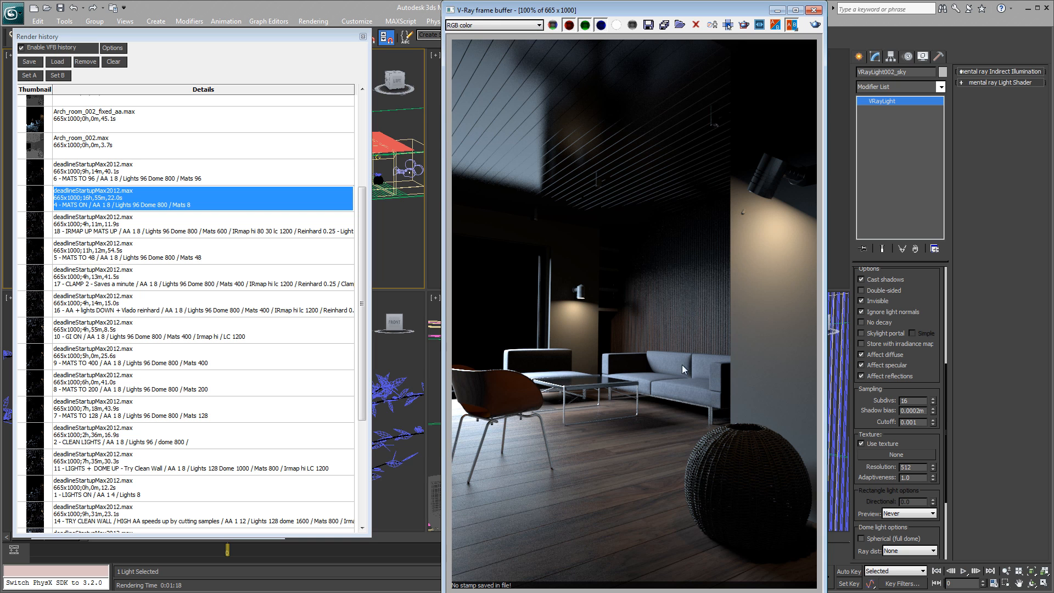
- Compare VRaySampleRate with RGB color once more, and display the VRayReflection channel to check for reflection noise
{"action": "left_click", "coordinate": [509, 28]}
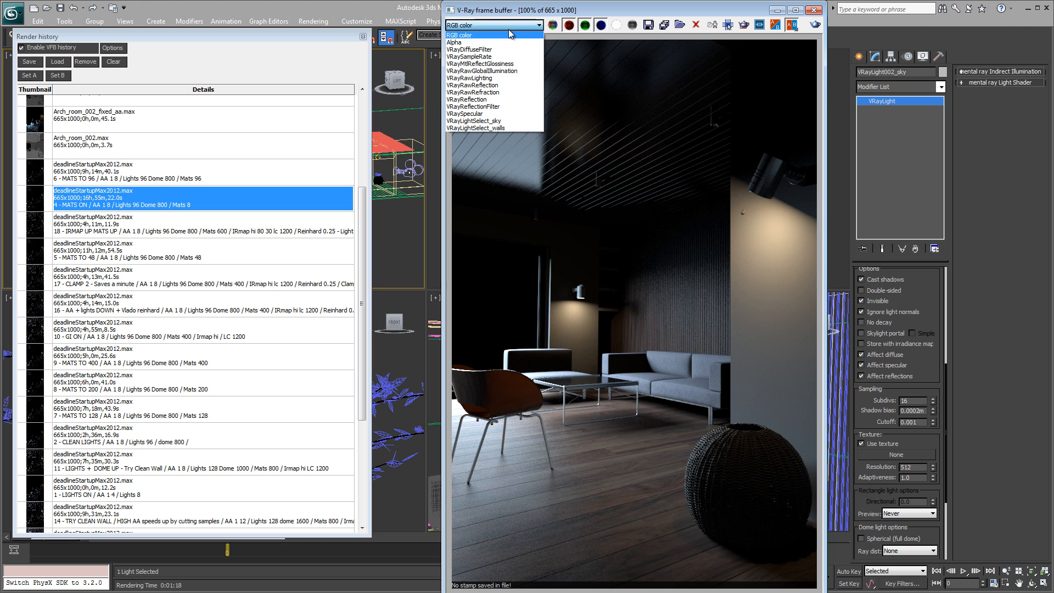
{"action": "left_click", "coordinate": [494, 57]}
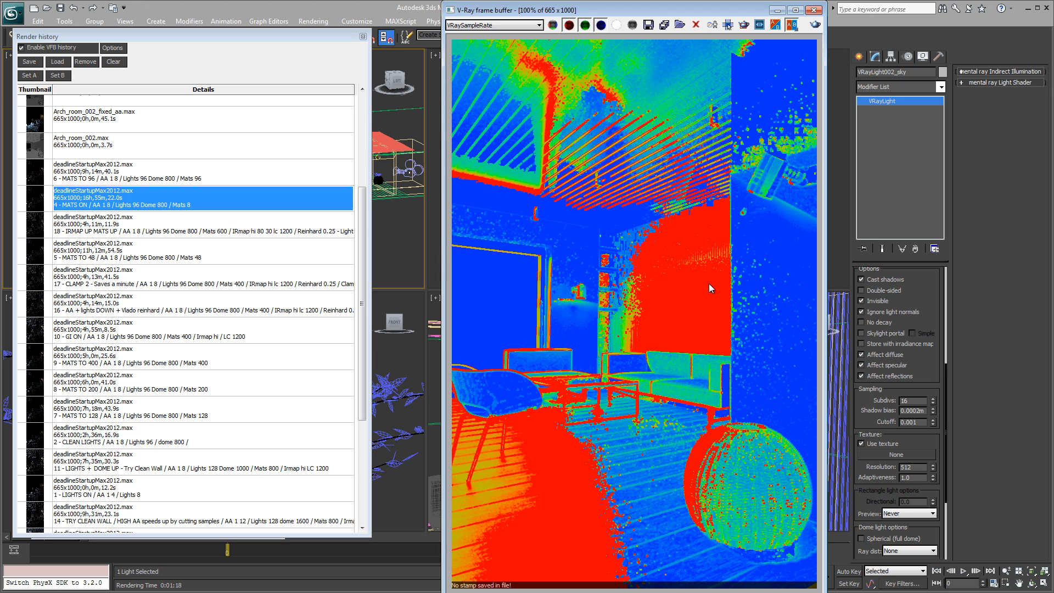
{"action": "left_click", "coordinate": [473, 25]}
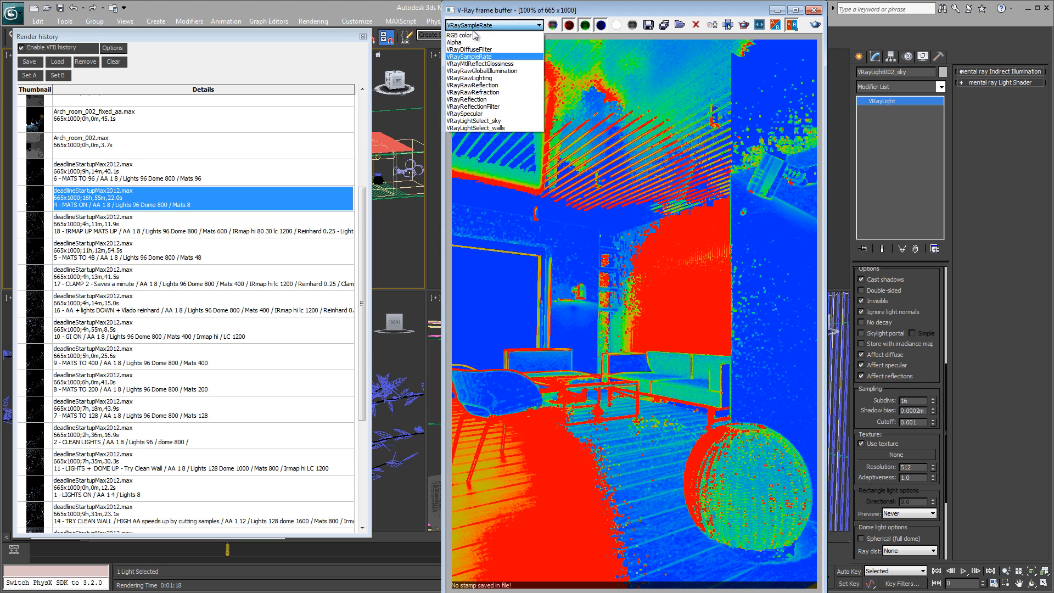
{"action": "left_click", "coordinate": [460, 35]}
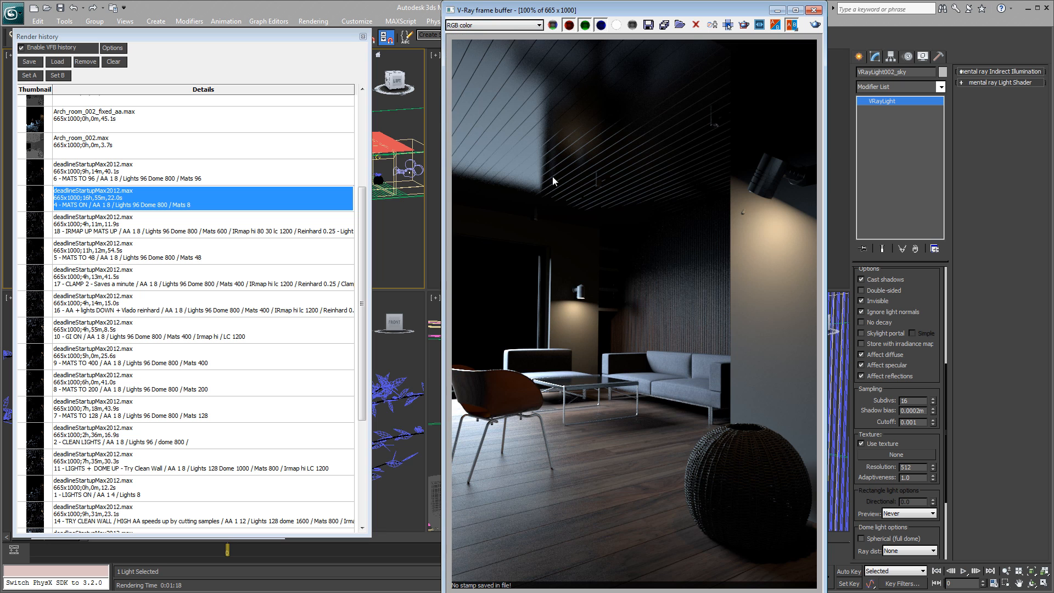
{"action": "left_click", "coordinate": [515, 28]}
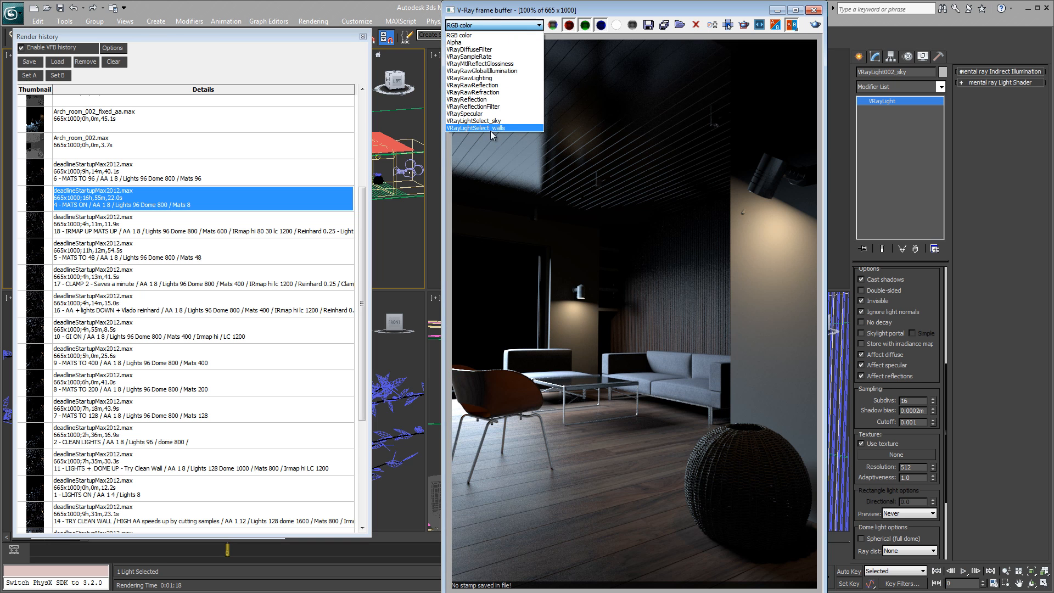
{"action": "left_click", "coordinate": [493, 101]}
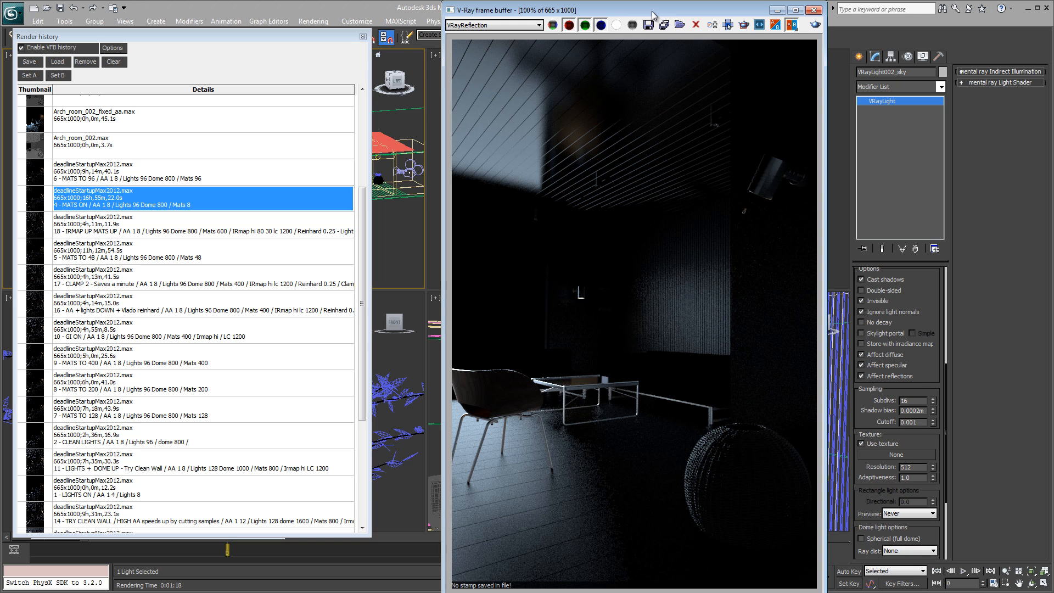
- Maximize the Camera01 viewport beside the frame buffer and select the wooden floor
{"action": "left_click_drag", "start_coordinate": [653, 16], "coordinate": [782, 24]}
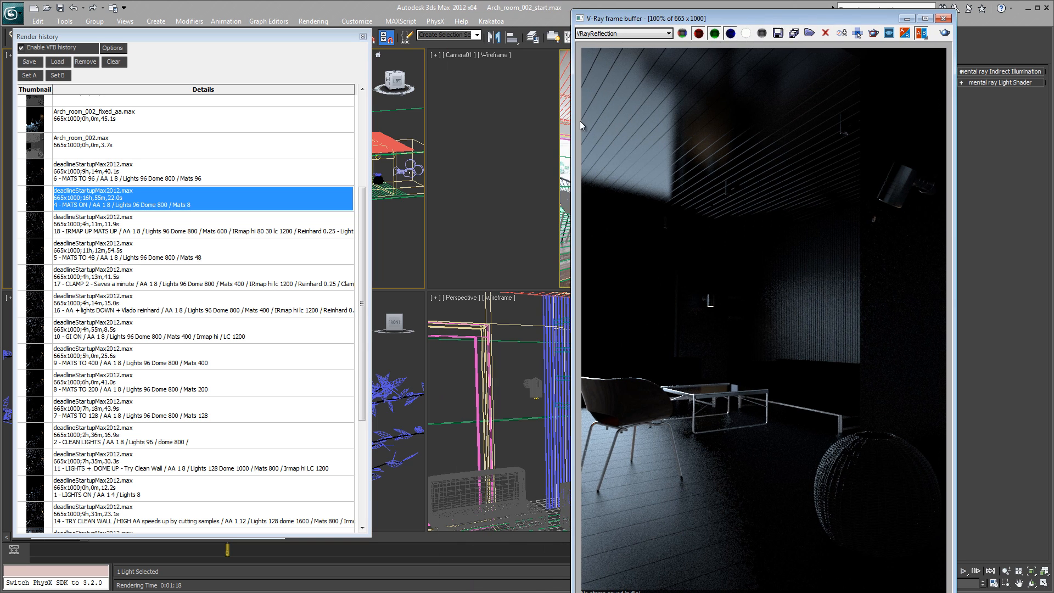
{"action": "left_click", "coordinate": [488, 160]}
{"action": "key", "text": "alt+w"}
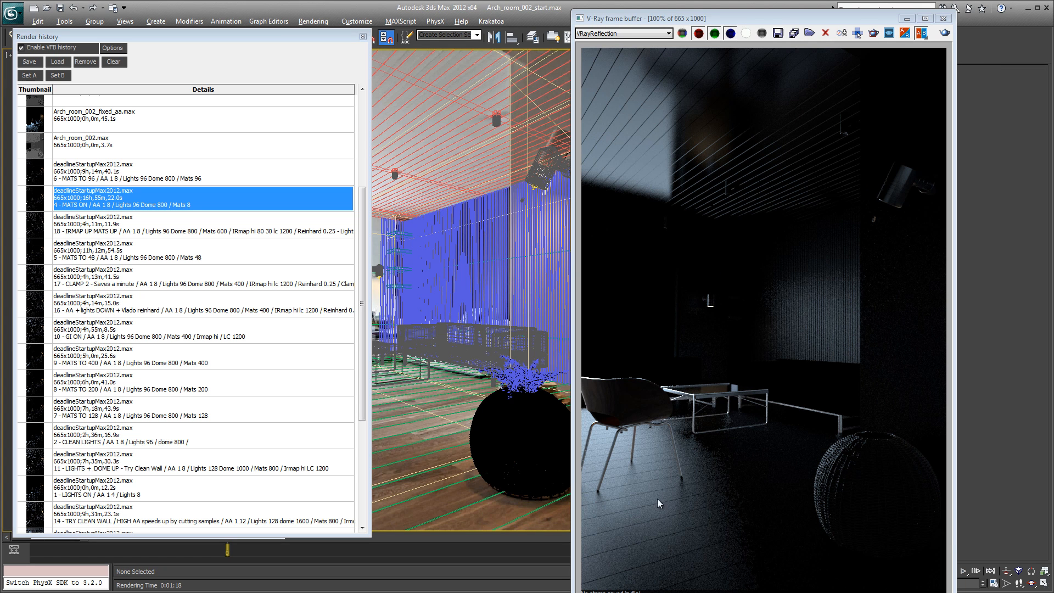
{"action": "left_click", "coordinate": [431, 425]}
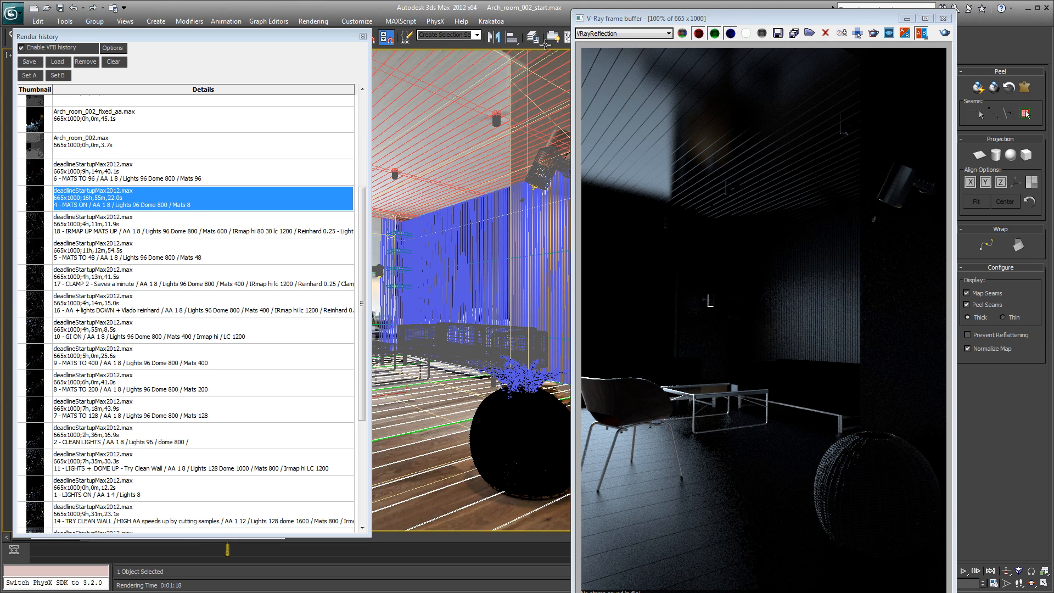
- Open the Material Editor between the render history and the frame buffer, and show the Dark_wood material
{"action": "left_click_drag", "start_coordinate": [747, 24], "coordinate": [839, 28]}
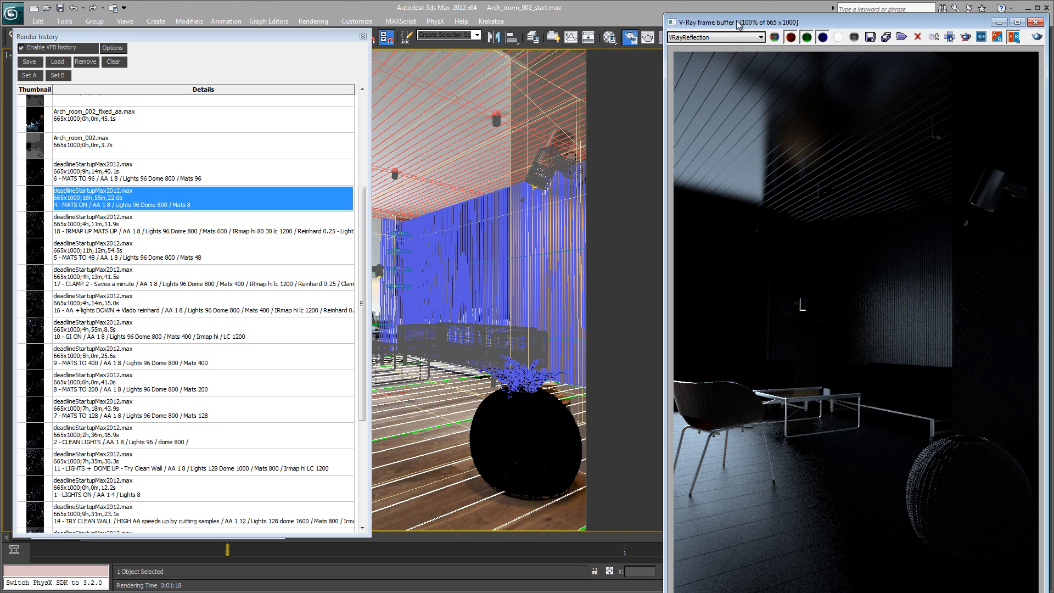
{"action": "left_click", "coordinate": [609, 38]}
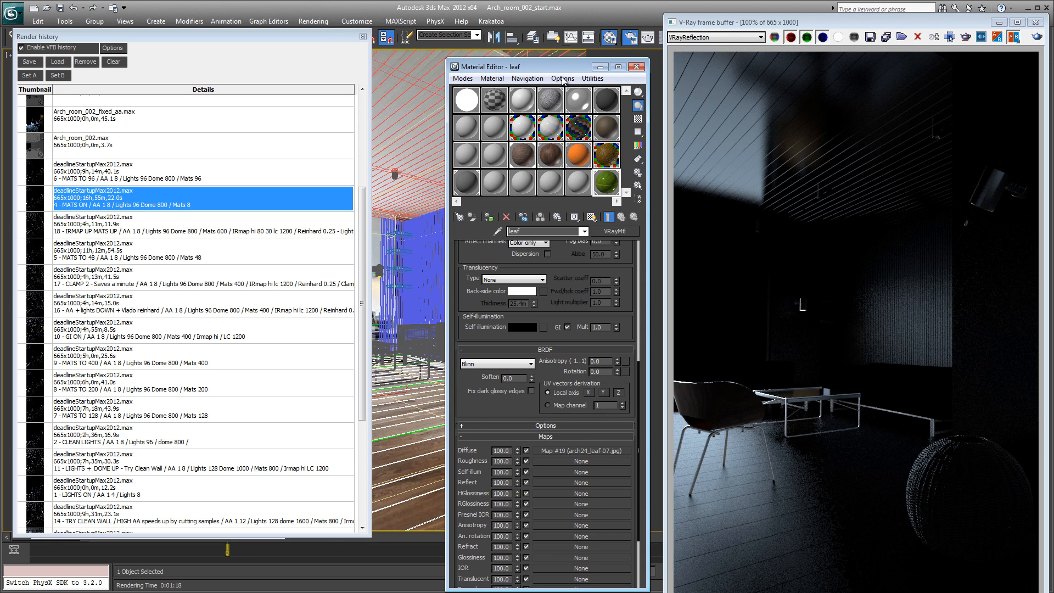
{"action": "left_click_drag", "start_coordinate": [558, 43], "coordinate": [422, 35]}
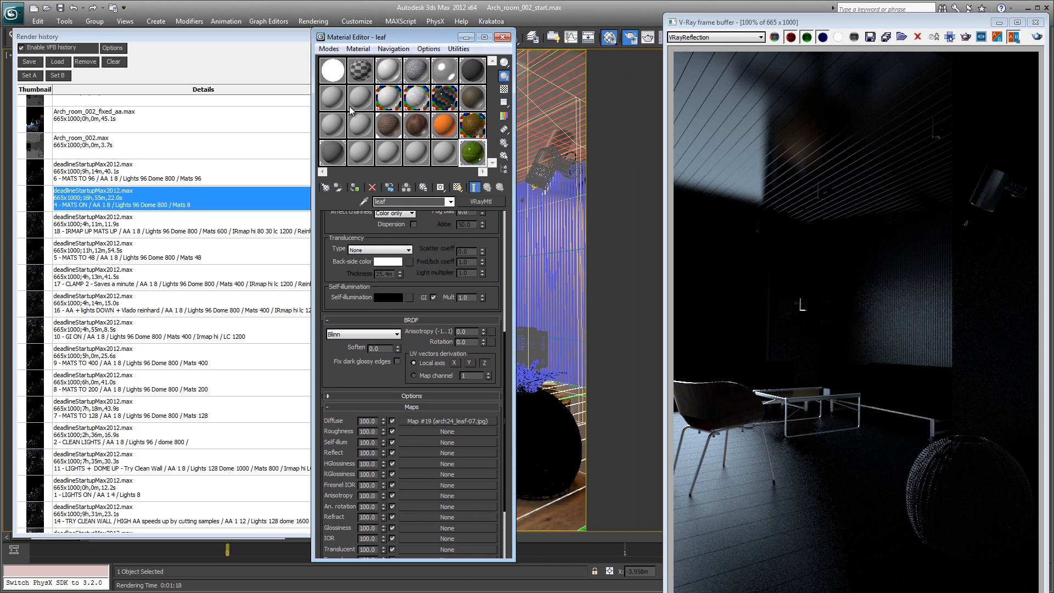
{"action": "left_click", "coordinate": [388, 125]}
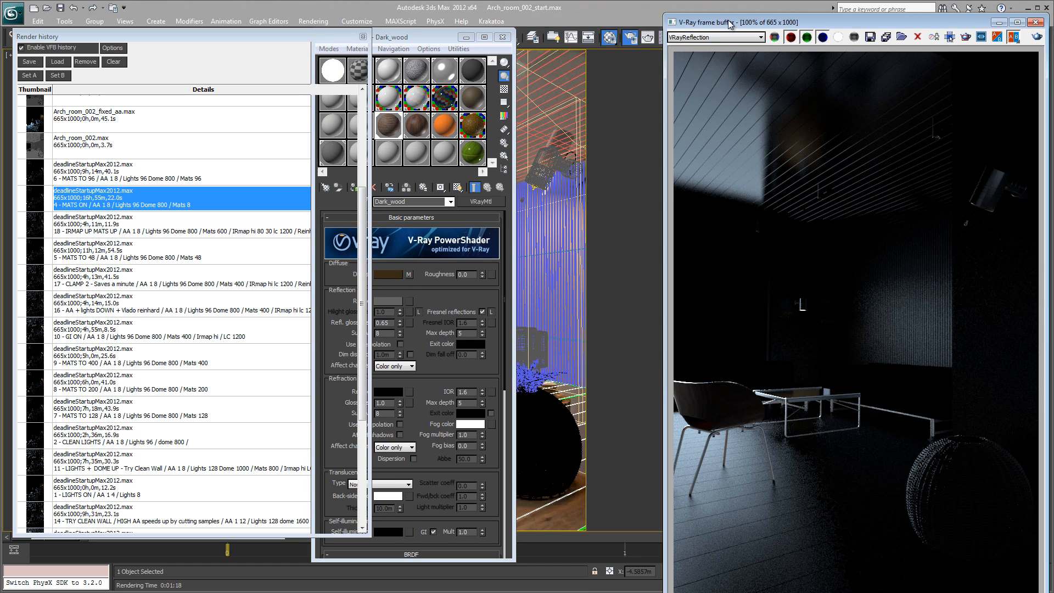
{"action": "left_click_drag", "start_coordinate": [852, 29], "coordinate": [733, 18]}
{"action": "left_click", "coordinate": [436, 37]}
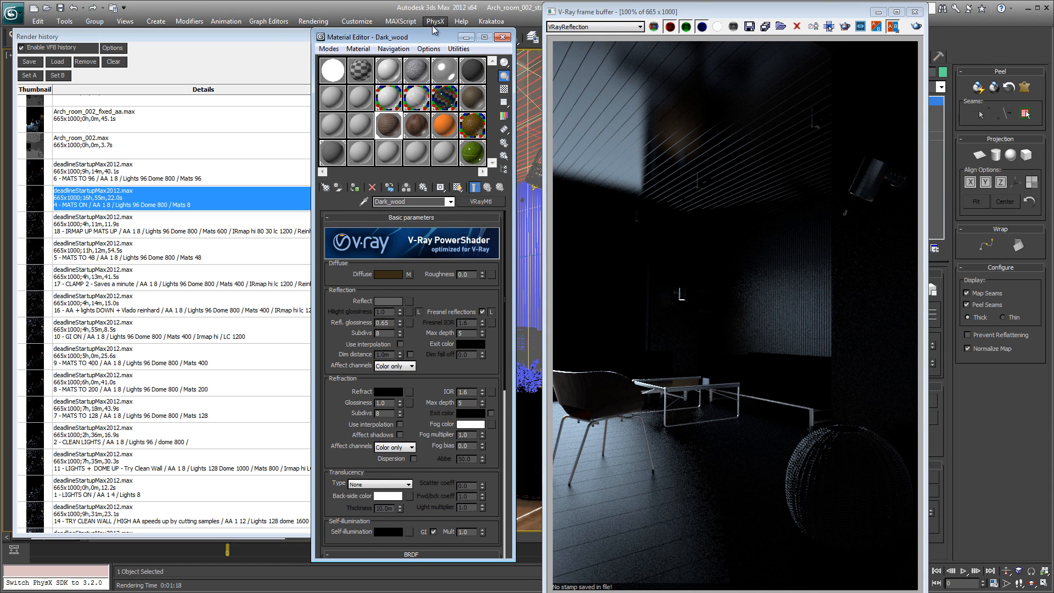
- Check Dark_wood's diffuse Color Correction map, and examine its reflection glossiness and reflection subdivs
{"action": "left_click", "coordinate": [409, 276]}
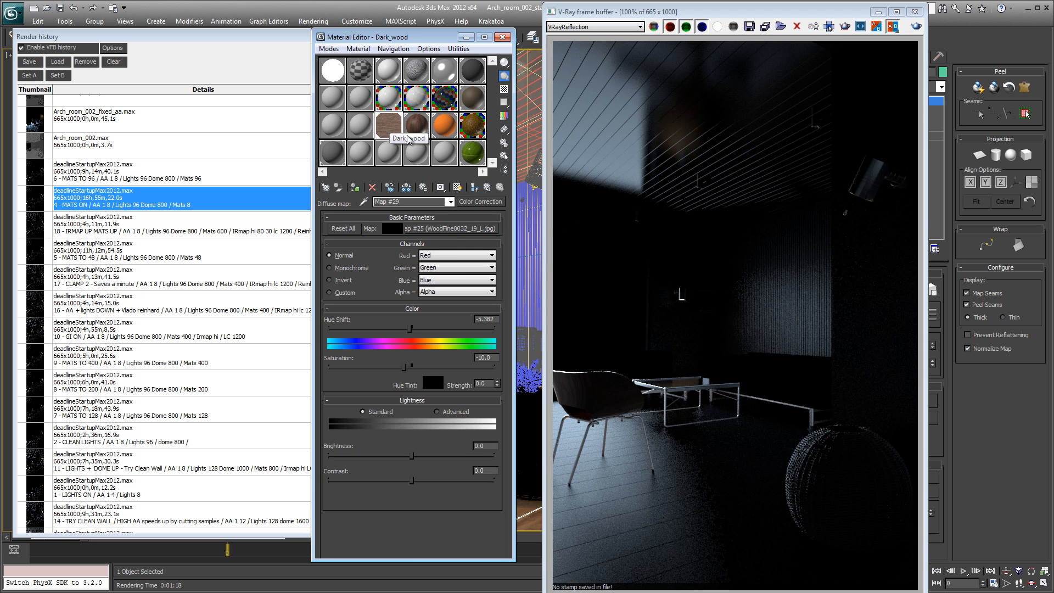
{"action": "left_click", "coordinate": [488, 190]}
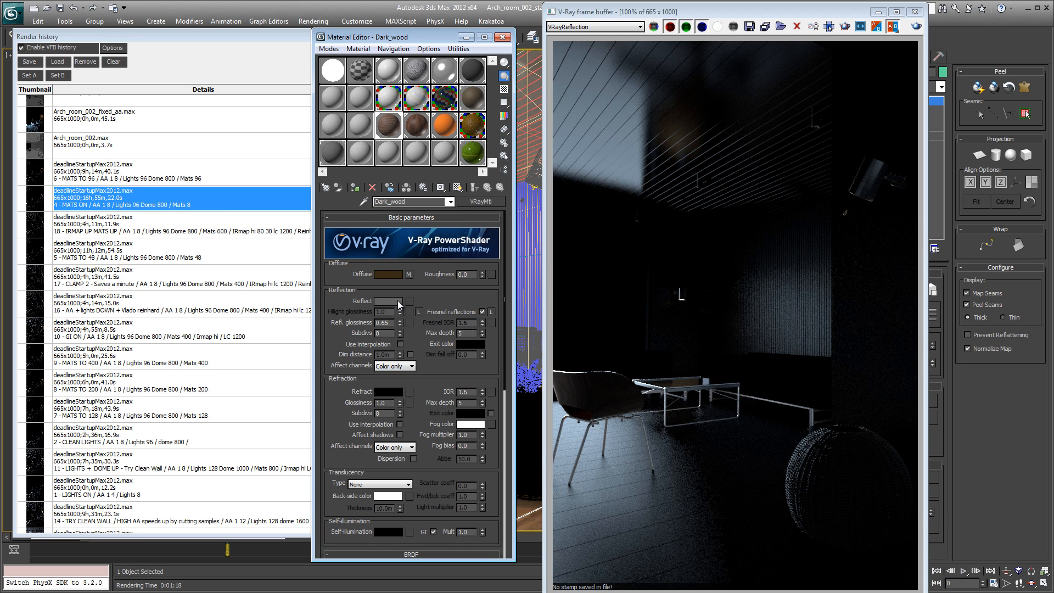
{"action": "left_click_drag", "start_coordinate": [392, 323], "coordinate": [382, 332]}
{"action": "left_click_drag", "start_coordinate": [391, 333], "coordinate": [363, 337]}
- Select the Dark_wood_wall material and examine its BRDF settings and assigned maps
{"action": "left_click", "coordinate": [418, 136]}
{"action": "scroll", "coordinate": [417, 262], "scroll_direction": "down", "scroll_amount": 5}
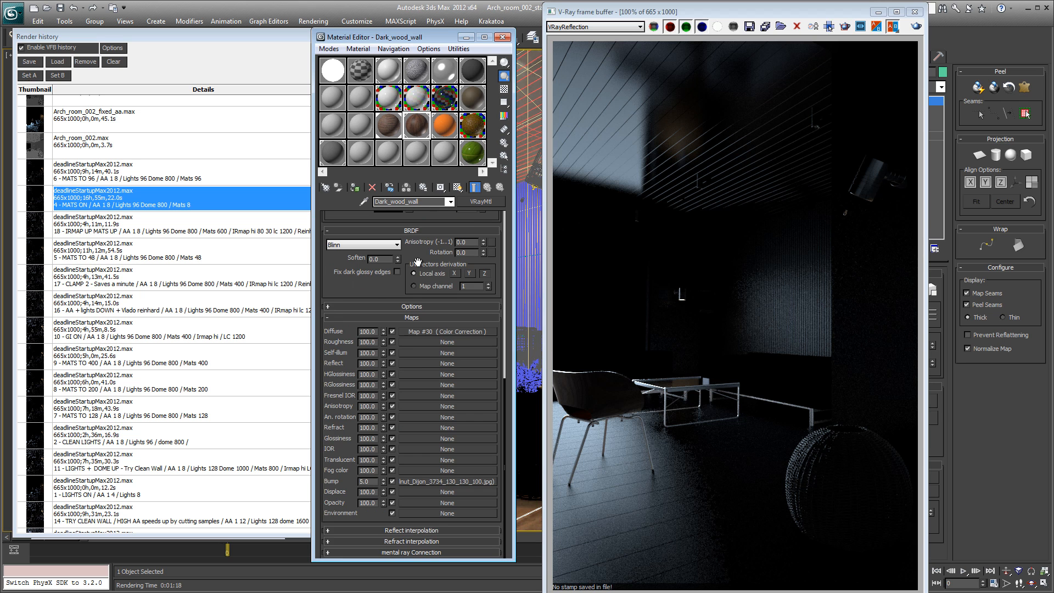
{"action": "scroll", "coordinate": [398, 280], "scroll_direction": "up", "scroll_amount": 5}
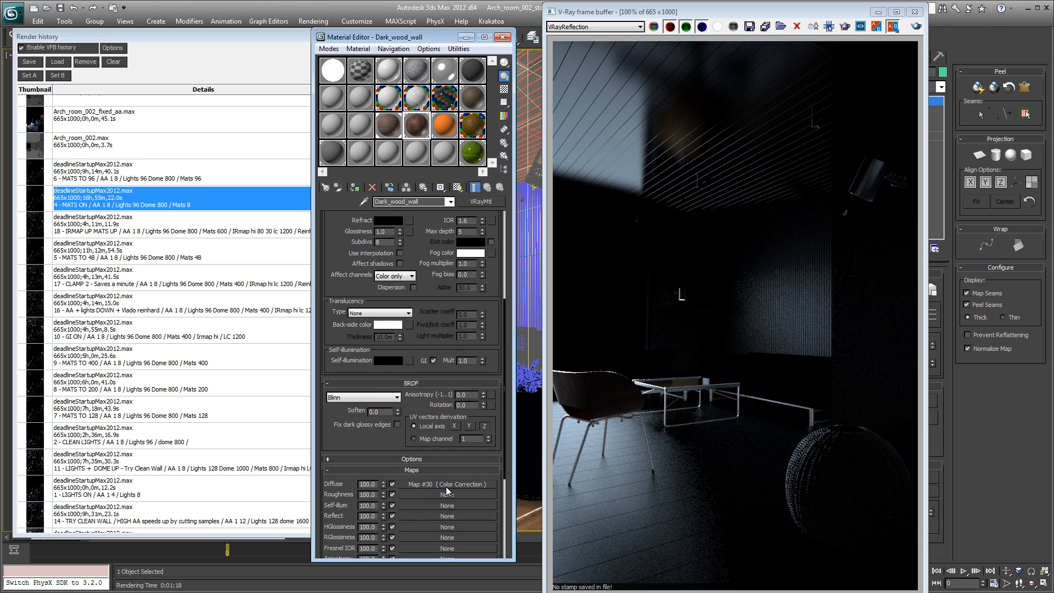
- Check Dark_wood_wall's reflection glossiness, and show the White_ceiling material's parameters
{"action": "scroll", "coordinate": [432, 241], "scroll_direction": "up", "scroll_amount": 5}
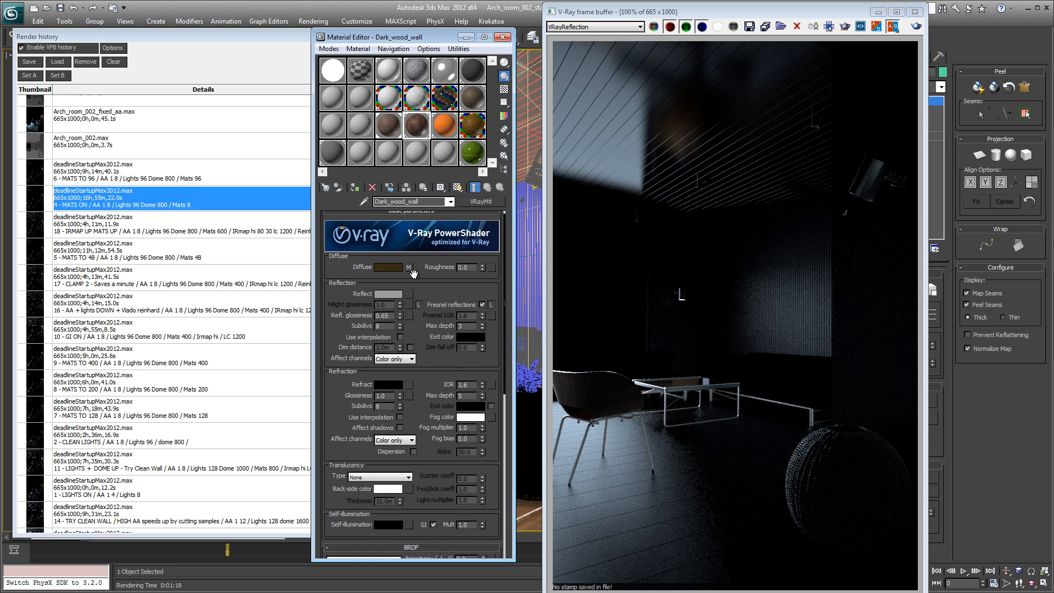
{"action": "double_click", "coordinate": [380, 316]}
{"action": "left_click", "coordinate": [389, 99]}
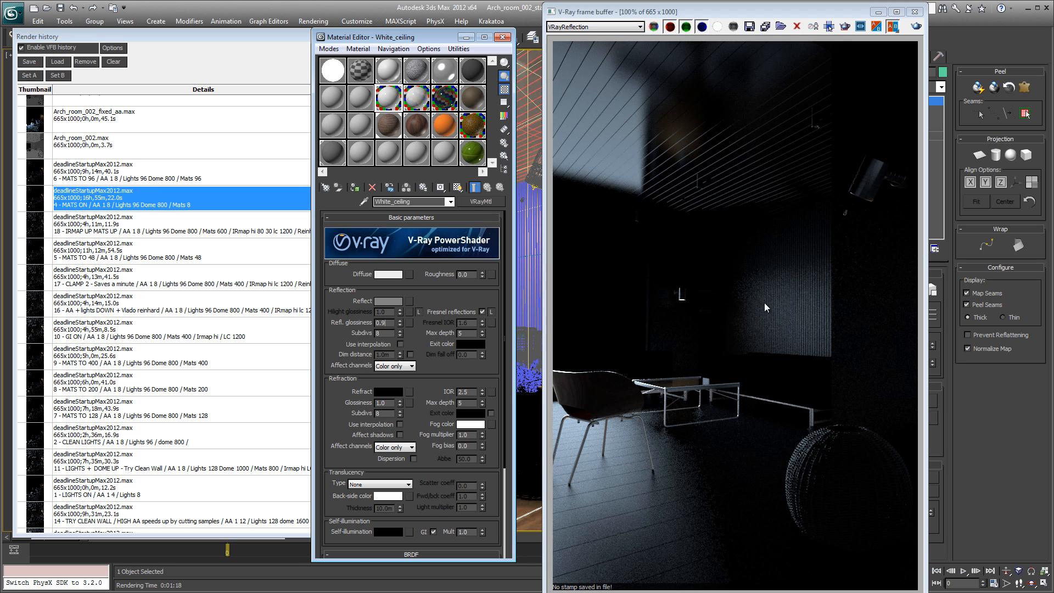
- Close the Material Editor and bring up Render Setup's V-Ray Global switches between the render history and the frame buffer
{"action": "left_click_drag", "start_coordinate": [774, 10], "coordinate": [883, 47]}
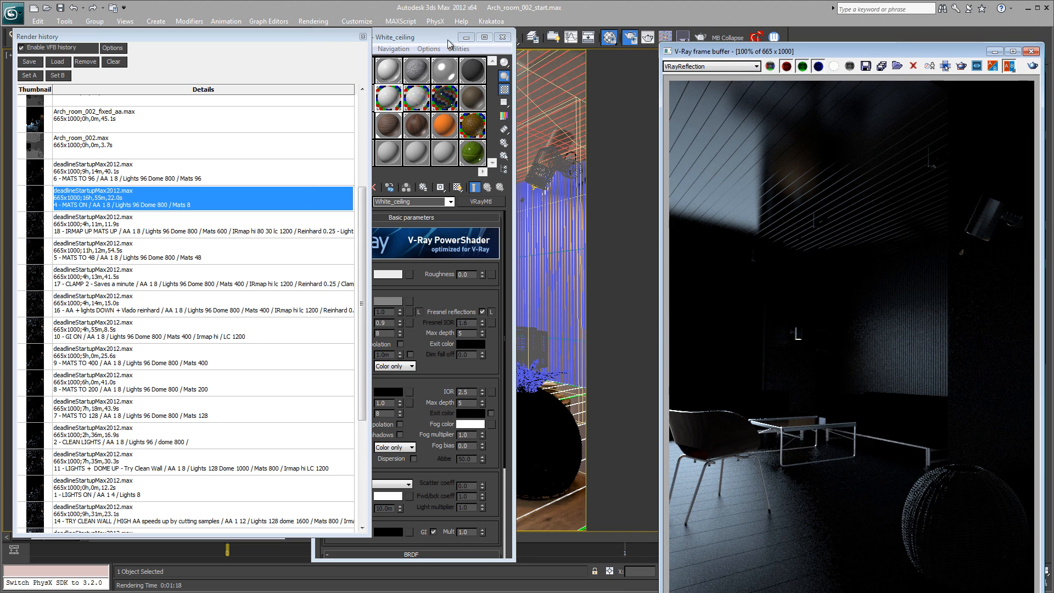
{"action": "left_click", "coordinate": [503, 39]}
{"action": "left_click_drag", "start_coordinate": [275, 37], "coordinate": [250, 147]}
{"action": "left_click_drag", "start_coordinate": [62, 86], "coordinate": [363, 53]}
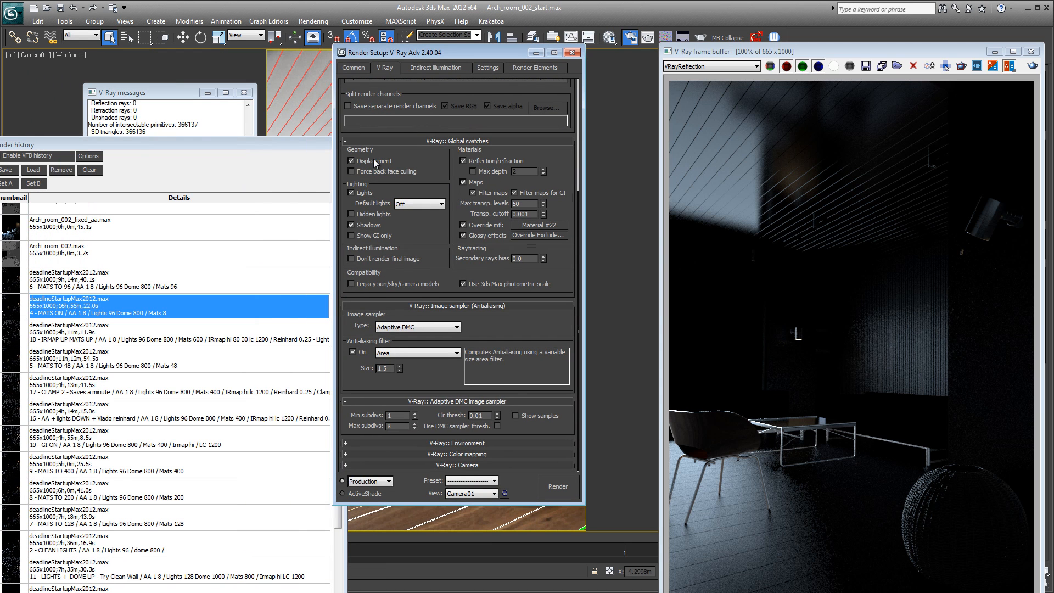
- Toggle the Override mtl option in V-Ray's Global switches, put Render Setup away, and bring the render history back into full view
{"action": "left_click", "coordinate": [471, 227]}
{"action": "left_click", "coordinate": [479, 226]}
{"action": "left_click", "coordinate": [480, 226]}
{"action": "left_click_drag", "start_coordinate": [496, 52], "coordinate": [372, 592]}
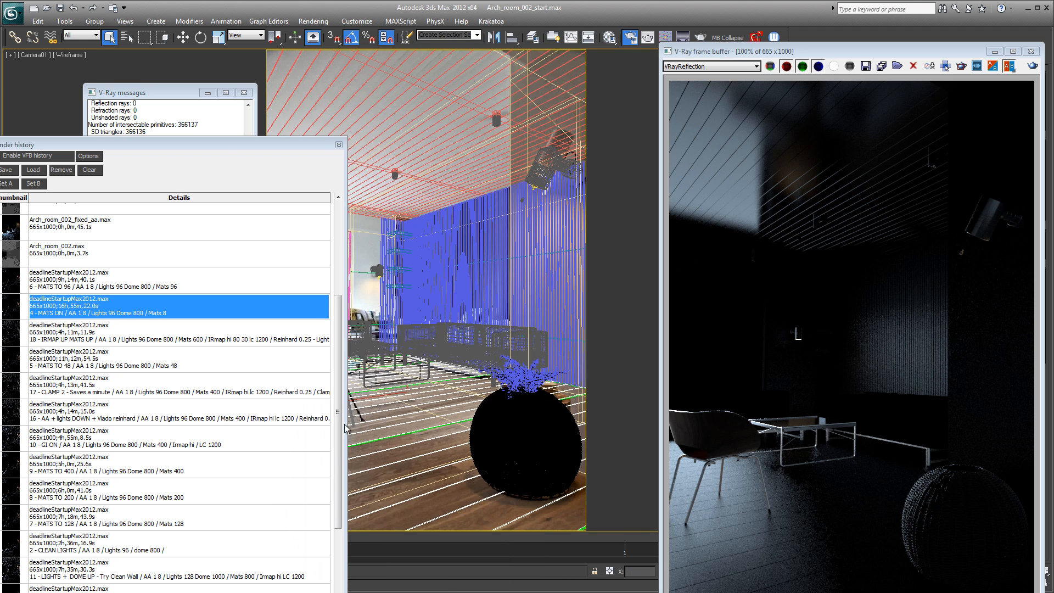
{"action": "left_click_drag", "start_coordinate": [216, 142], "coordinate": [249, 34]}
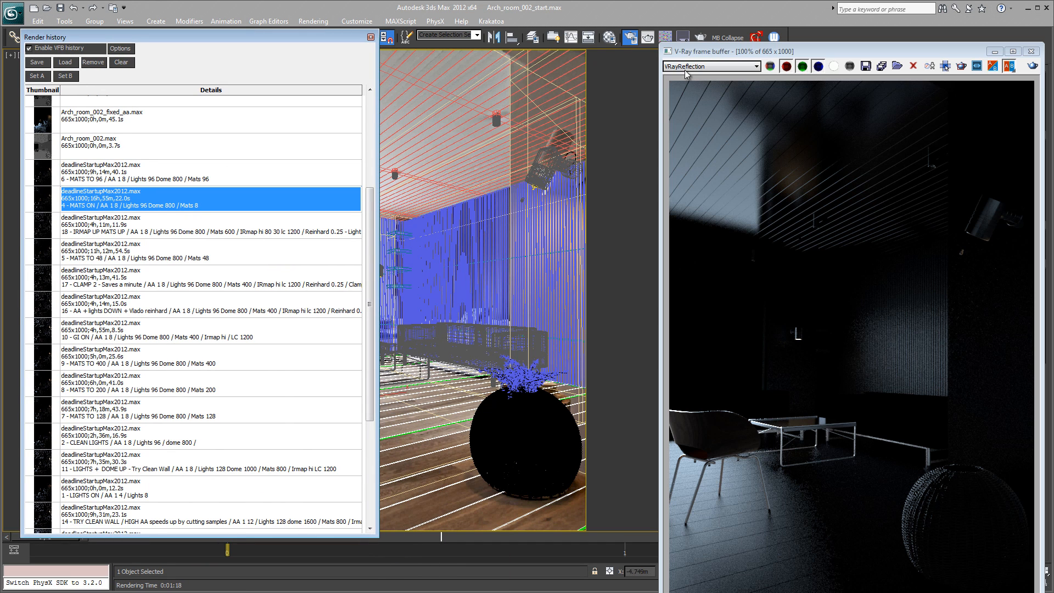
- Display the RGB color pass in the frame buffer and load the saved render "5 - MATS TO 48"
{"action": "left_click", "coordinate": [710, 67]}
{"action": "left_click", "coordinate": [698, 77]}
{"action": "left_click_drag", "start_coordinate": [842, 54], "coordinate": [696, 12]}
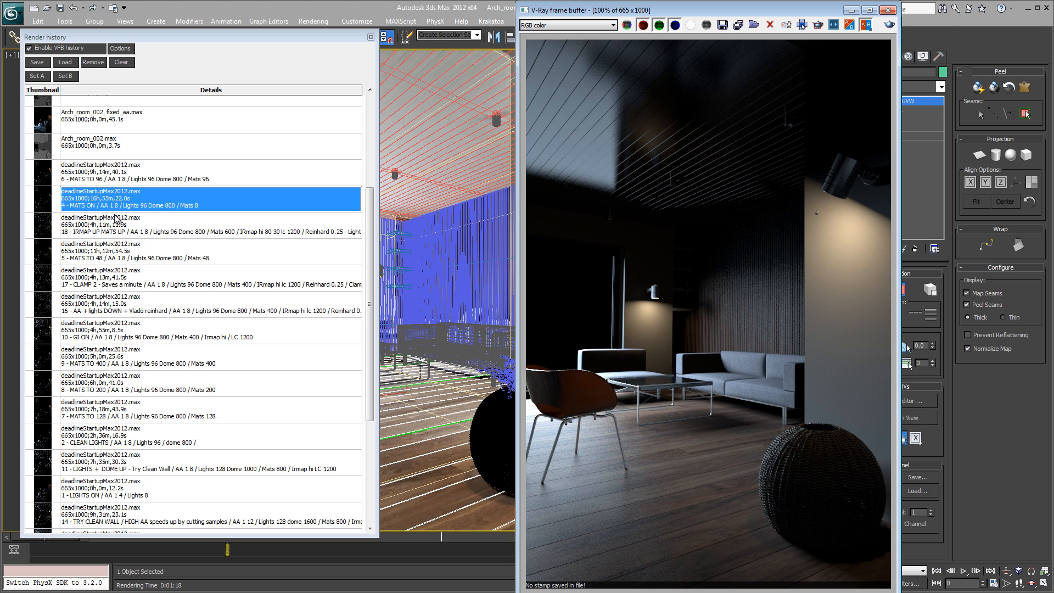
{"action": "left_click", "coordinate": [128, 264]}
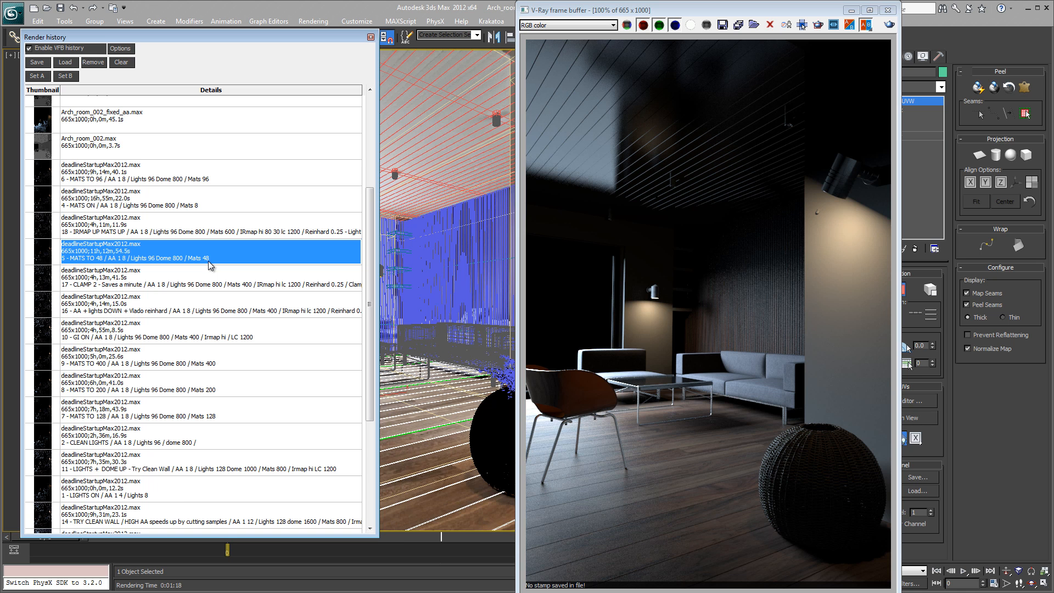
- Reopen the Material Editor beside the frame buffer, and examine the White_walls material's reflection settings and Options rollout
{"action": "left_click_drag", "start_coordinate": [682, 14], "coordinate": [793, 14]}
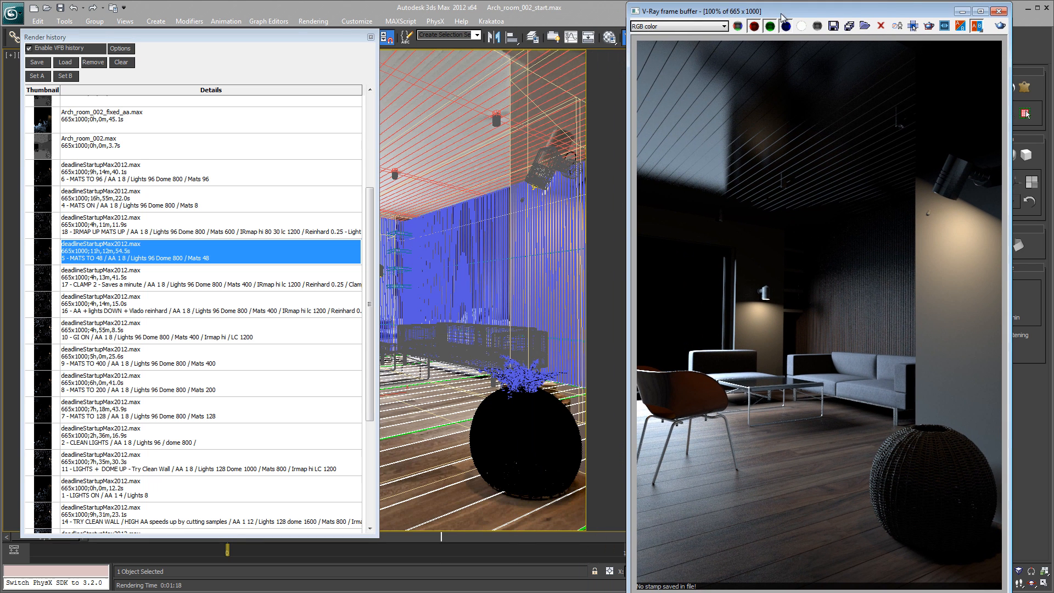
{"action": "left_click", "coordinate": [609, 37]}
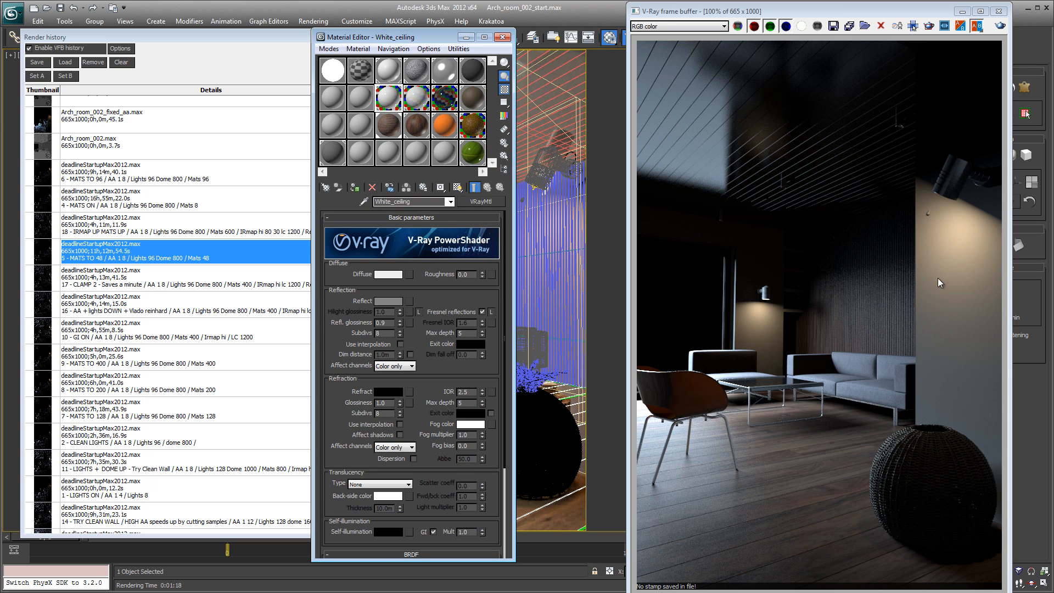
{"action": "left_click", "coordinate": [385, 72]}
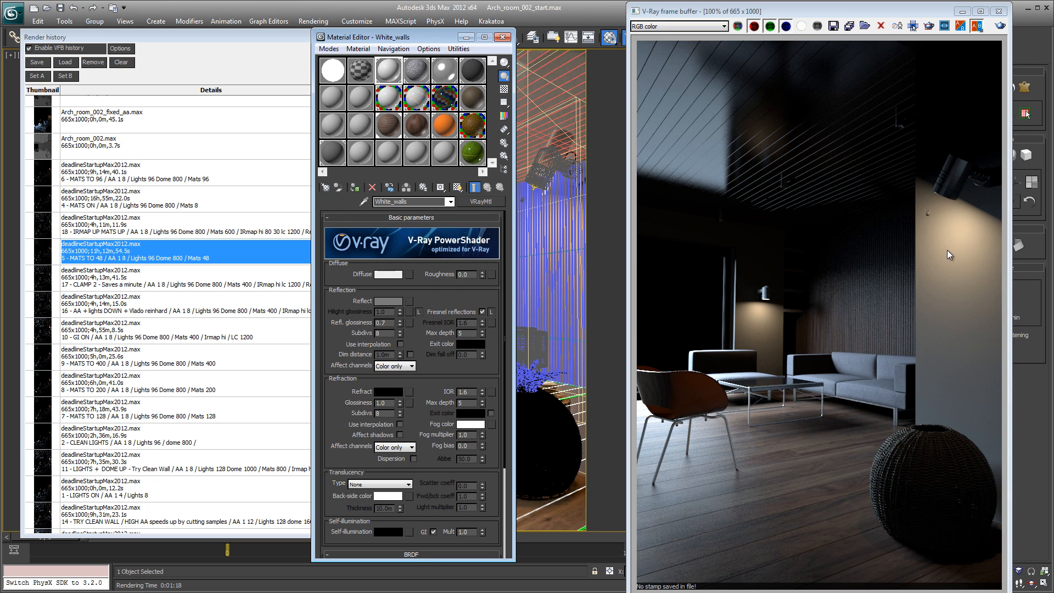
{"action": "scroll", "coordinate": [437, 477], "scroll_direction": "down", "scroll_amount": 5}
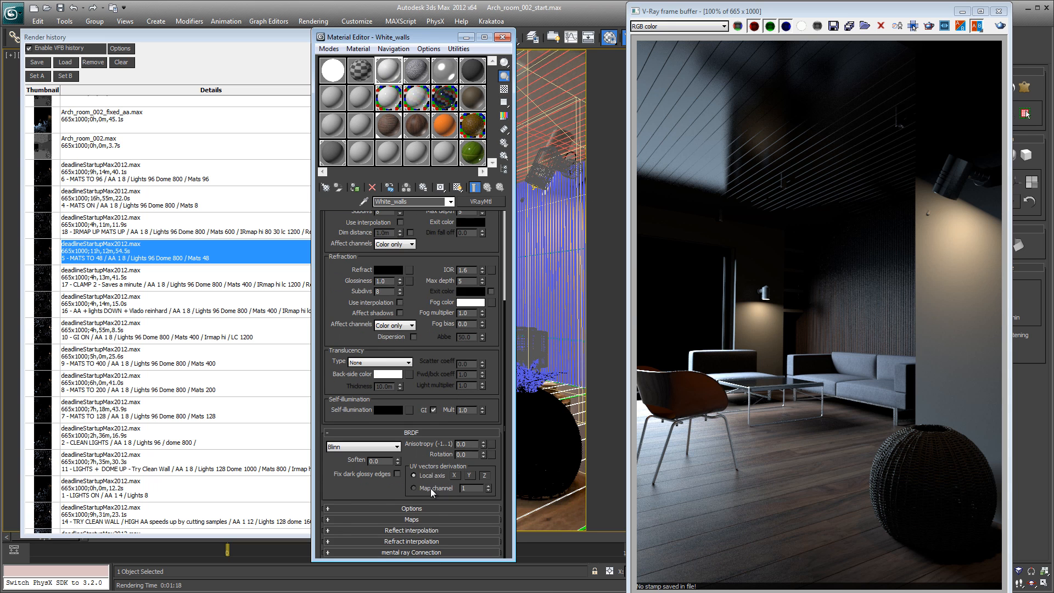
{"action": "left_click", "coordinate": [406, 509]}
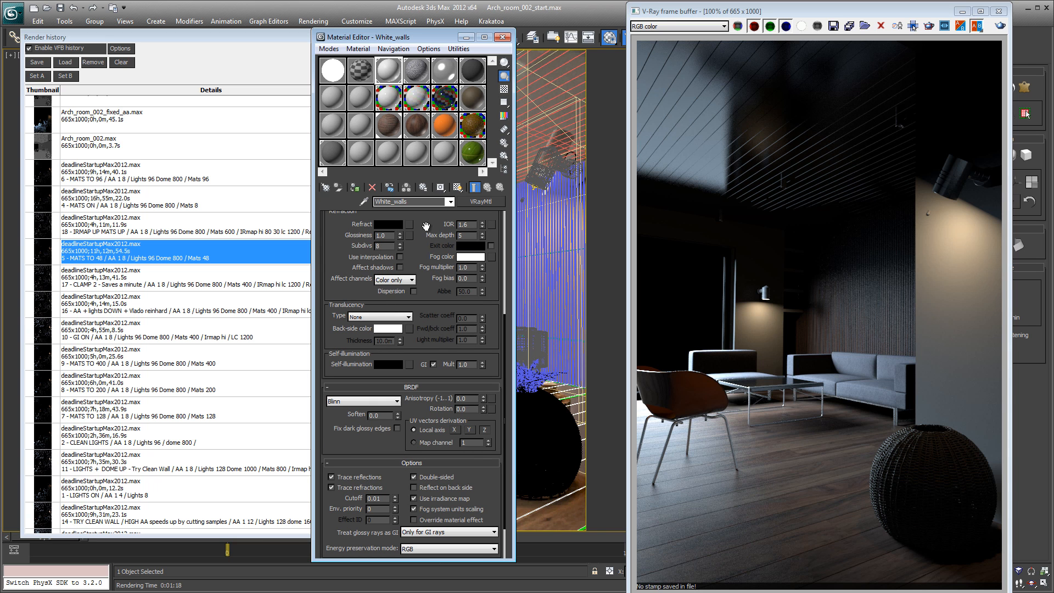
{"action": "scroll", "coordinate": [426, 225], "scroll_direction": "up", "scroll_amount": 5}
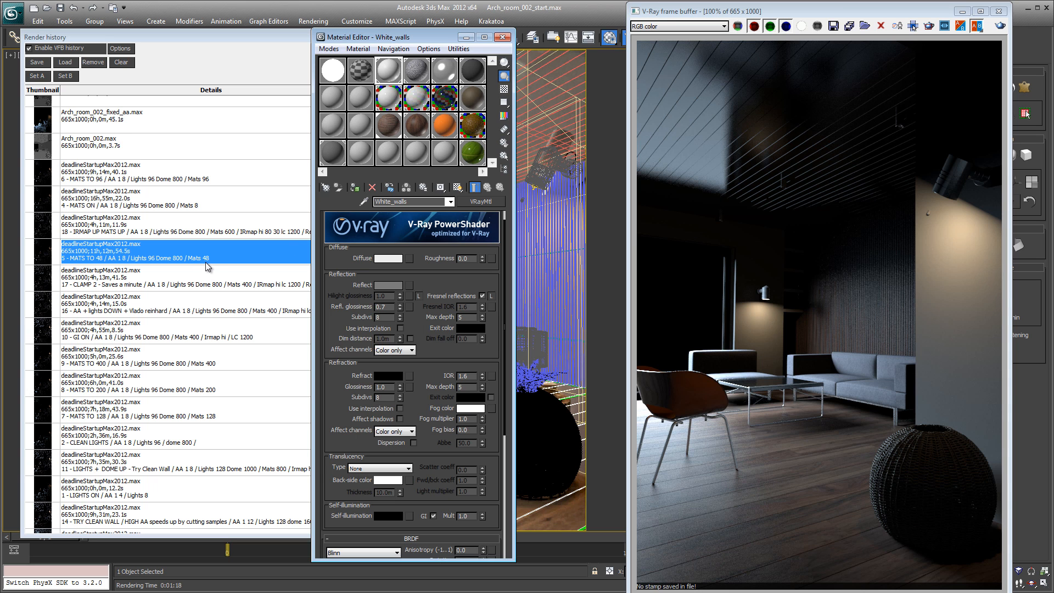
- Check Dark_wood's reflection subdivs, and set Dark_wood_wall's reflection subdivs to 48
{"action": "left_click", "coordinate": [380, 130]}
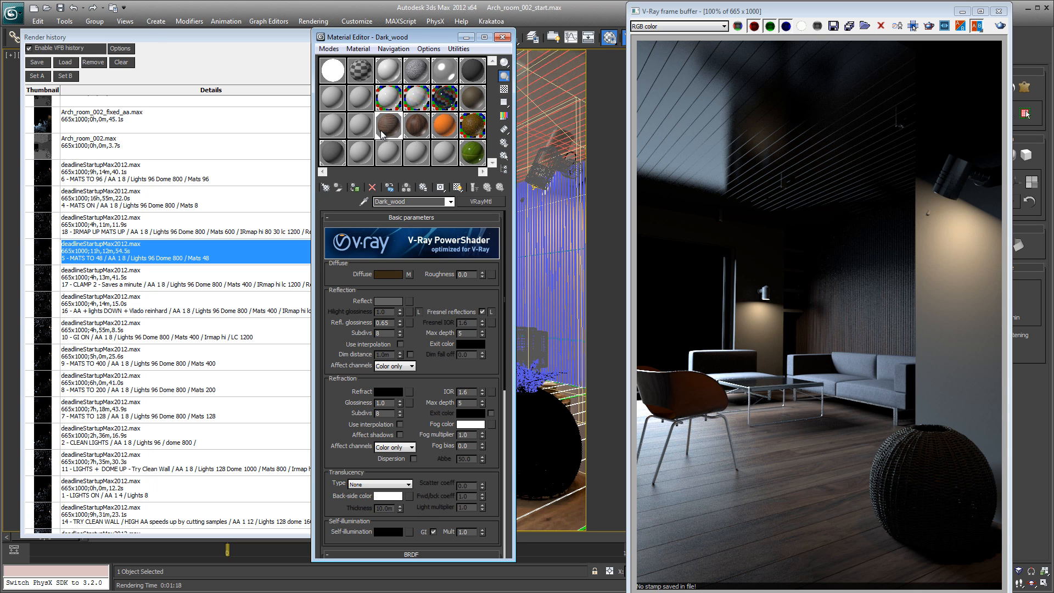
{"action": "double_click", "coordinate": [381, 333]}
{"action": "left_click", "coordinate": [422, 132]}
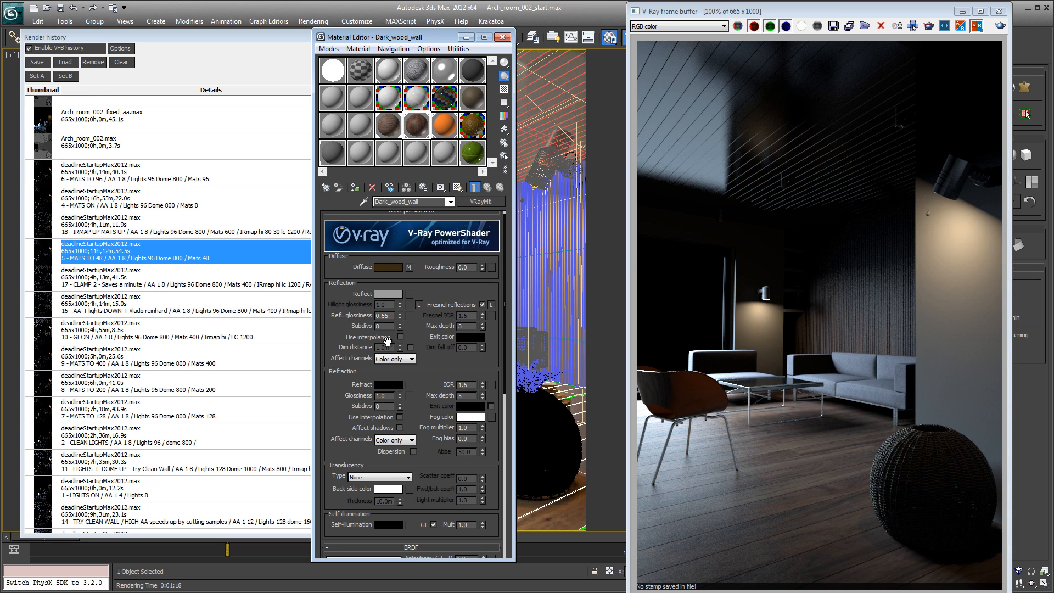
{"action": "type", "text": "48"}
{"action": "key", "text": "Return"}
- Set White_ceiling's reflection subdivs to 24, close the Material Editor, and place the frame buffer beside the render history
{"action": "left_click", "coordinate": [393, 99]}
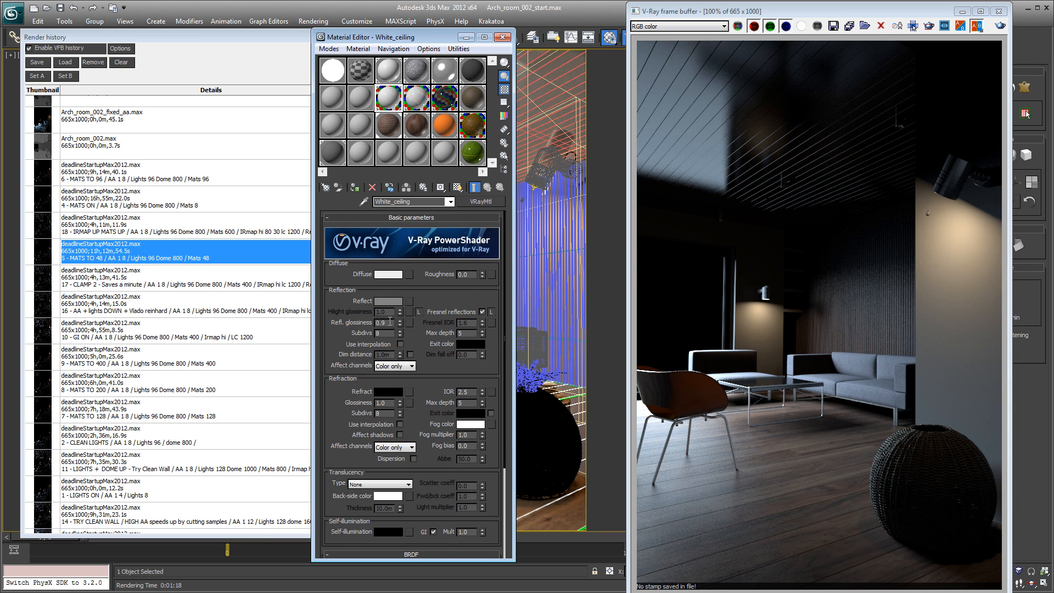
{"action": "left_click_drag", "start_coordinate": [388, 333], "coordinate": [356, 339]}
{"action": "type", "text": "24"}
{"action": "key", "text": "Return"}
{"action": "left_click", "coordinate": [504, 38]}
{"action": "left_click_drag", "start_coordinate": [679, 9], "coordinate": [521, 9]}
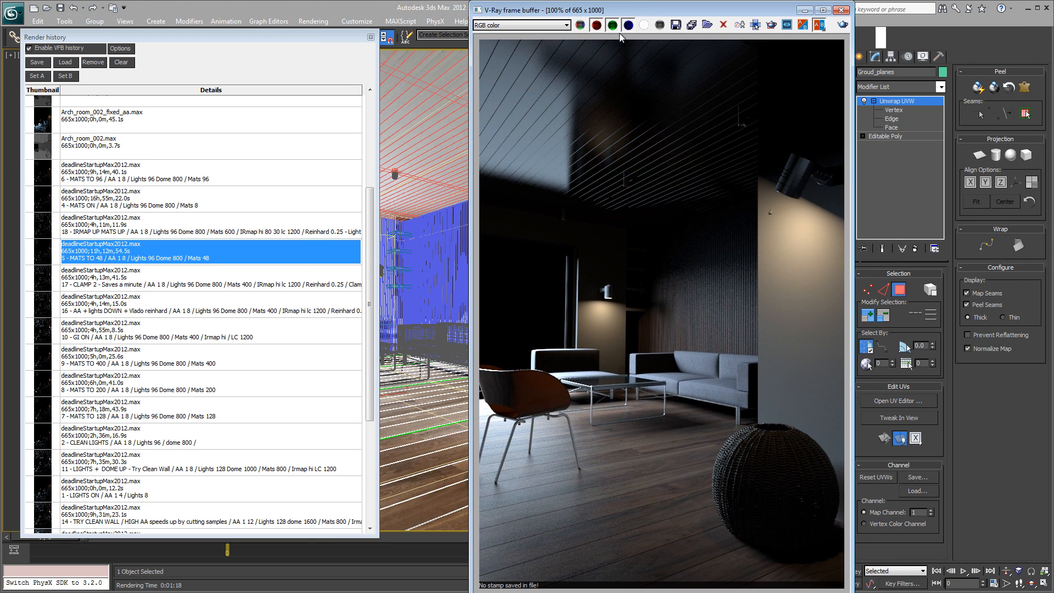
- Examine the VRaySampleRate and VRayReflection passes of the saved render "5 - MATS TO 48"
{"action": "left_click", "coordinate": [160, 261]}
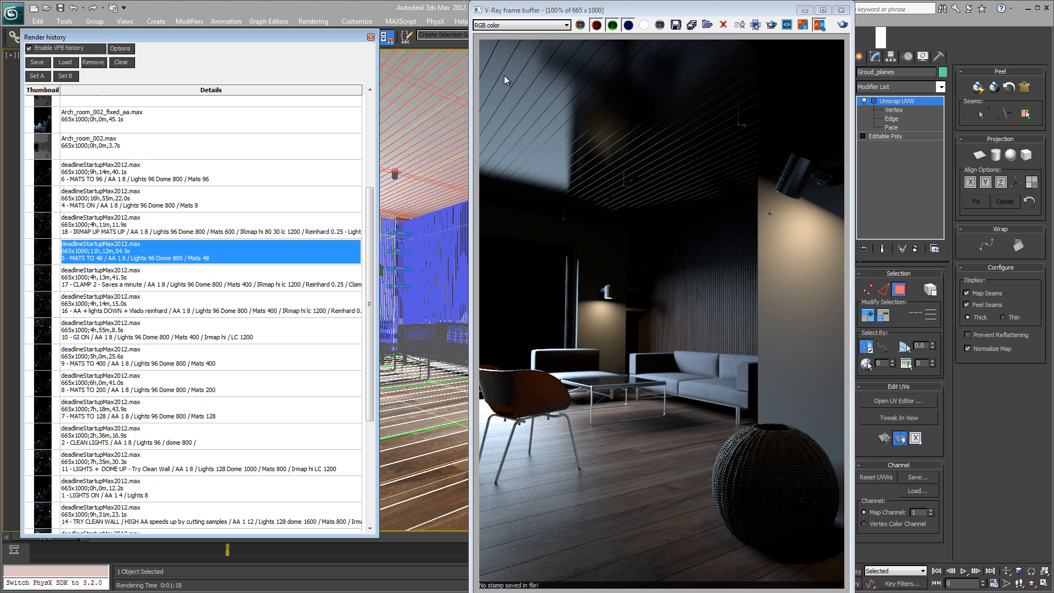
{"action": "left_click", "coordinate": [551, 26]}
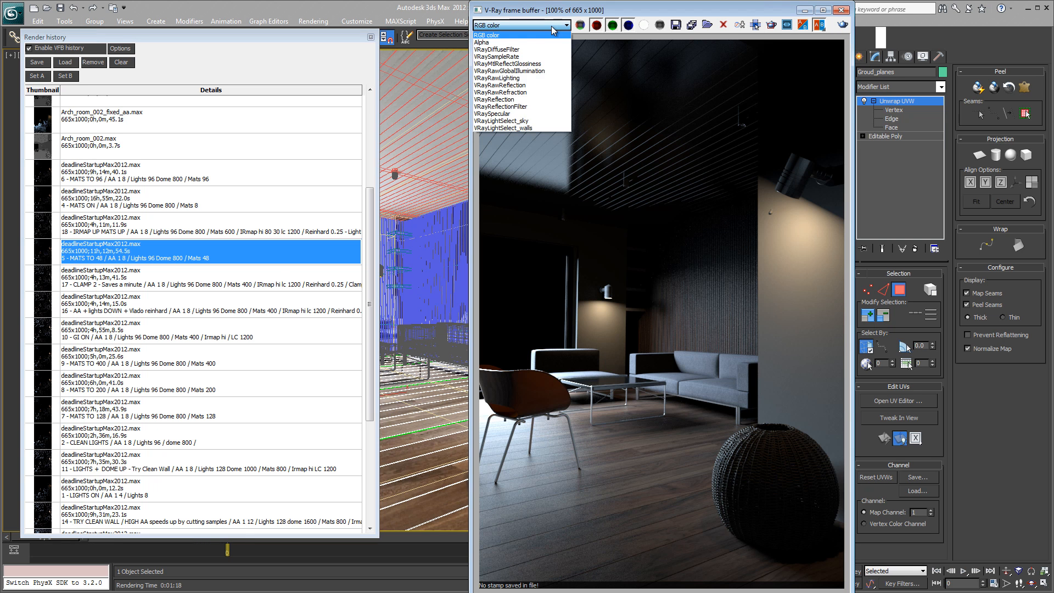
{"action": "left_click", "coordinate": [529, 57]}
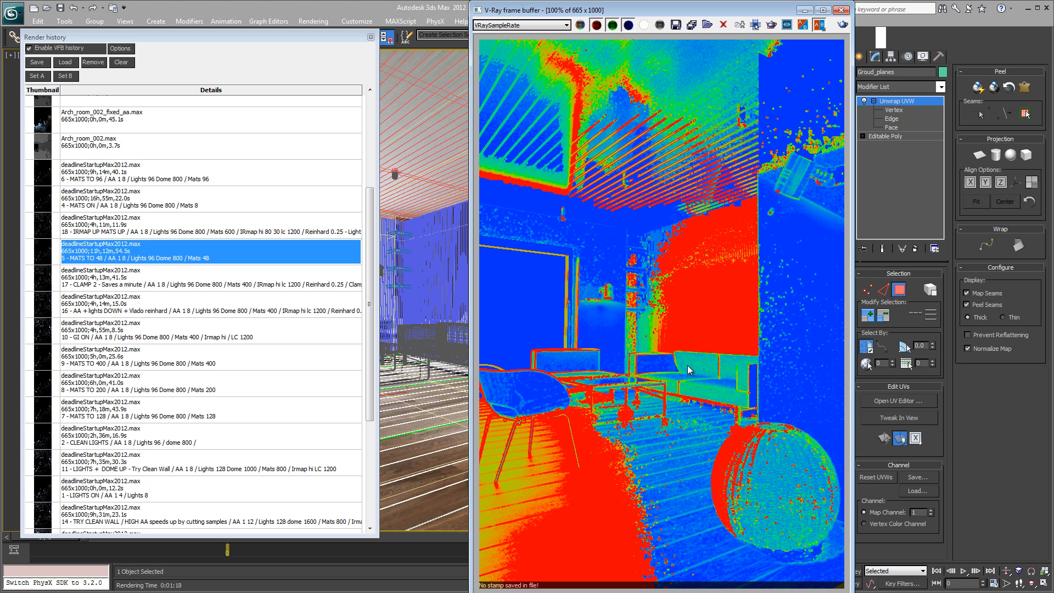
{"action": "left_click", "coordinate": [546, 26]}
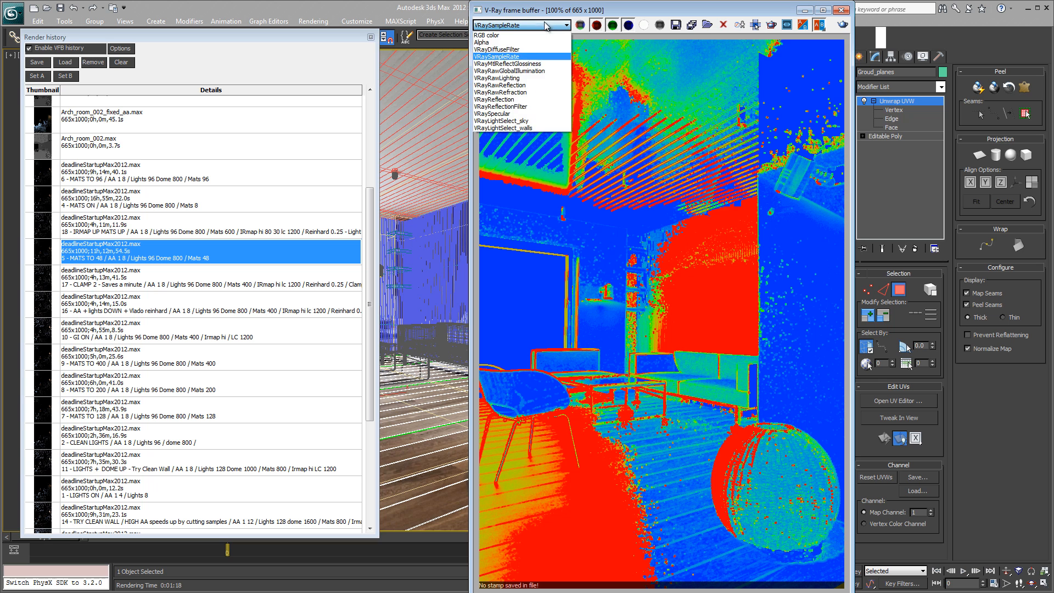
{"action": "left_click", "coordinate": [528, 100]}
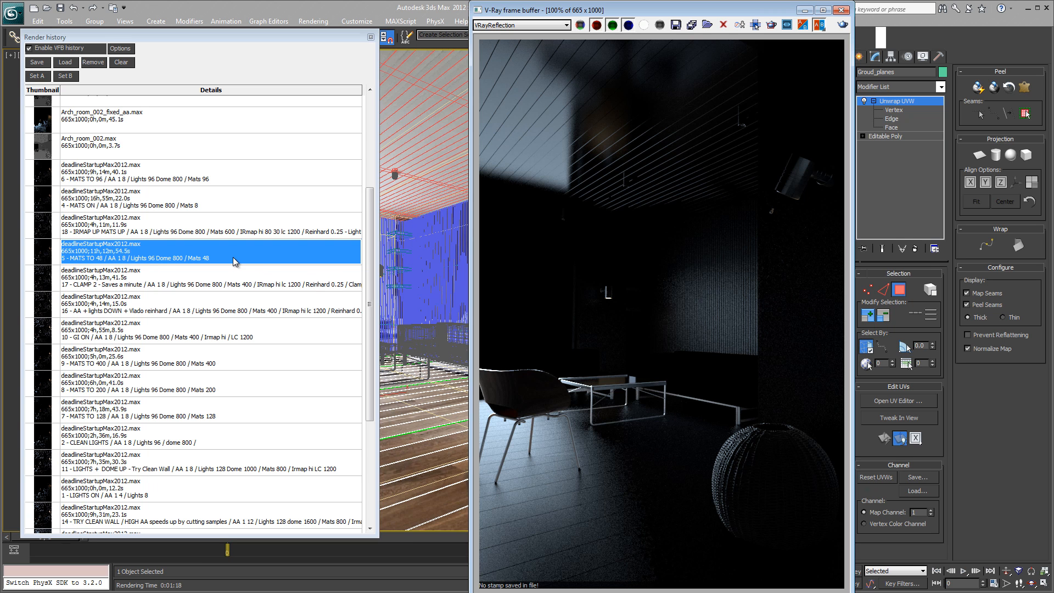
- Load the saved render "6 - MATS TO 96" and compare its VRayReflection, VRaySampleRate and RGB color passes
{"action": "left_click", "coordinate": [214, 179]}
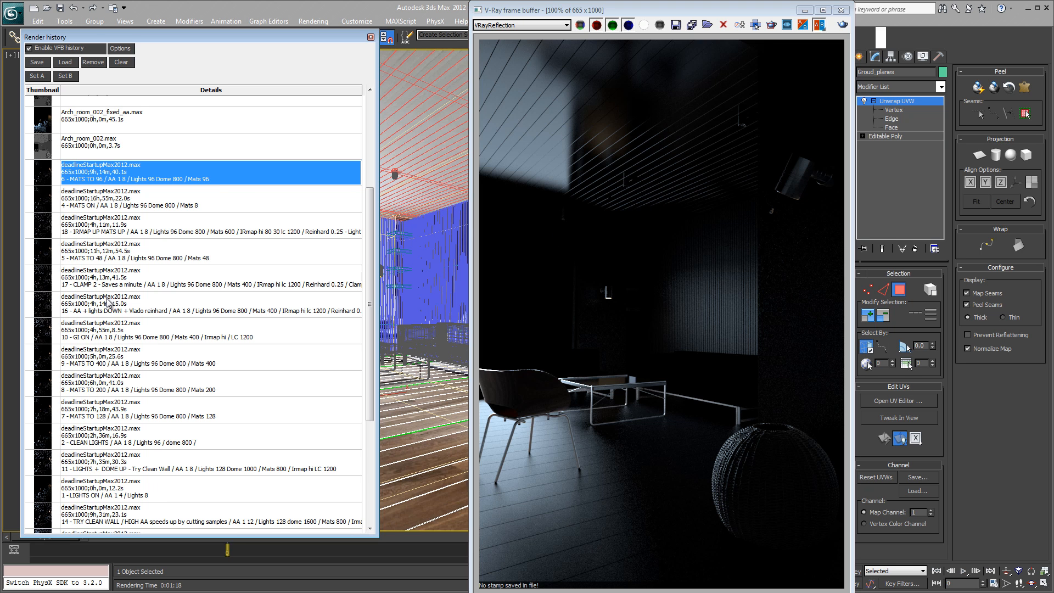
{"action": "left_click", "coordinate": [548, 28]}
{"action": "left_click", "coordinate": [548, 26]}
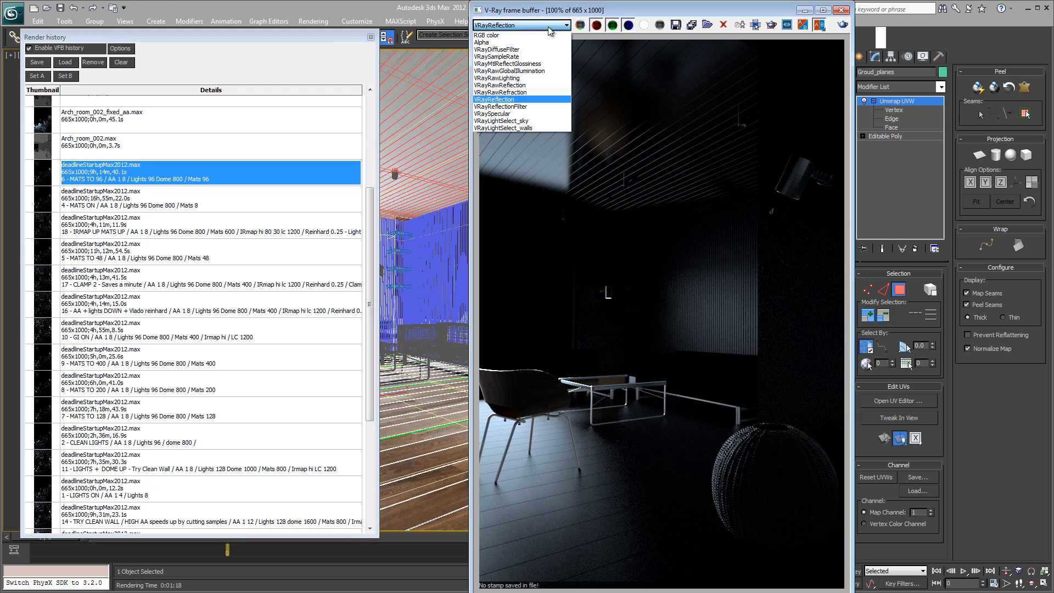
{"action": "left_click", "coordinate": [531, 58]}
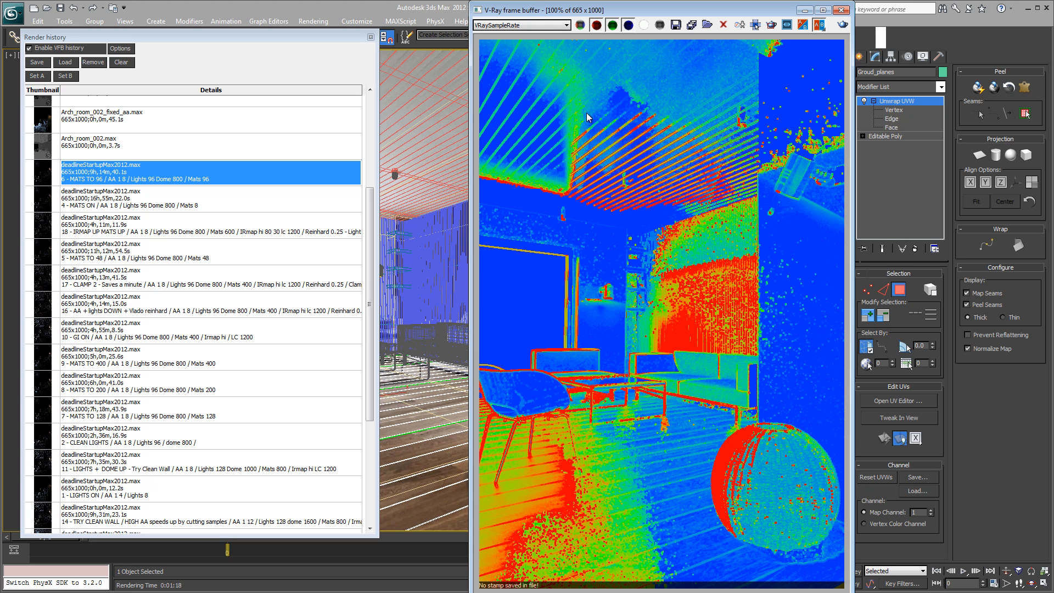
{"action": "left_click", "coordinate": [565, 25]}
{"action": "left_click", "coordinate": [508, 35]}
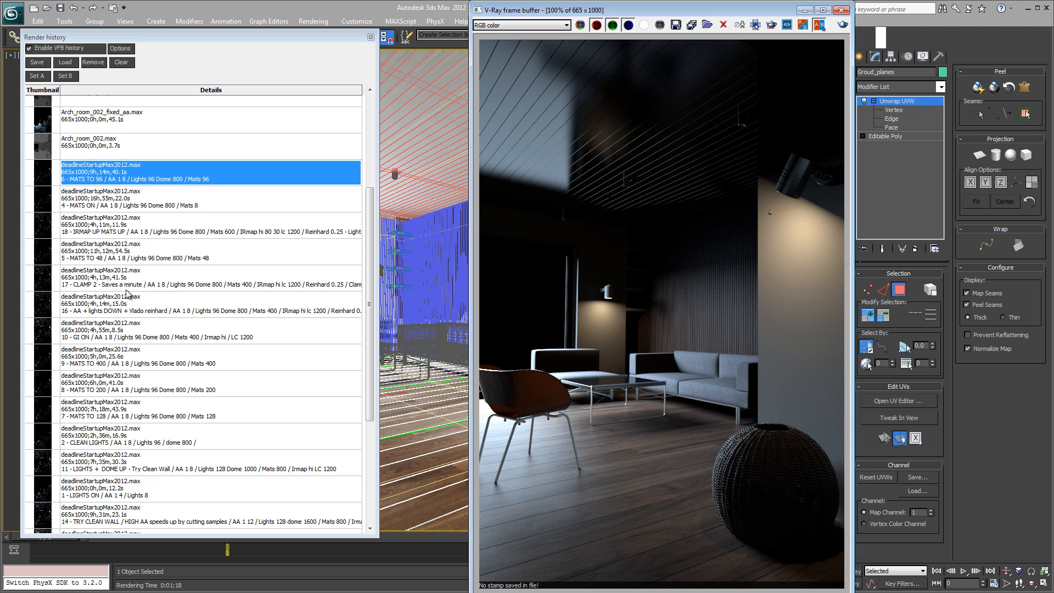
- Load the saved render "7 - MATS TO 128", examine its VRaySampleRate pass, and return to RGB color
{"action": "left_click", "coordinate": [82, 418]}
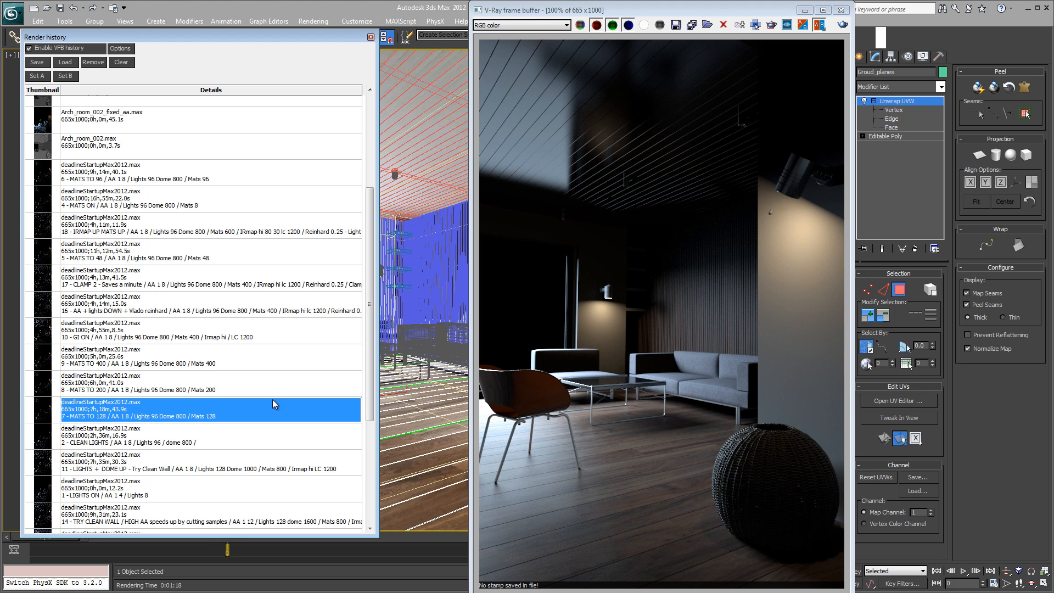
{"action": "left_click", "coordinate": [534, 24]}
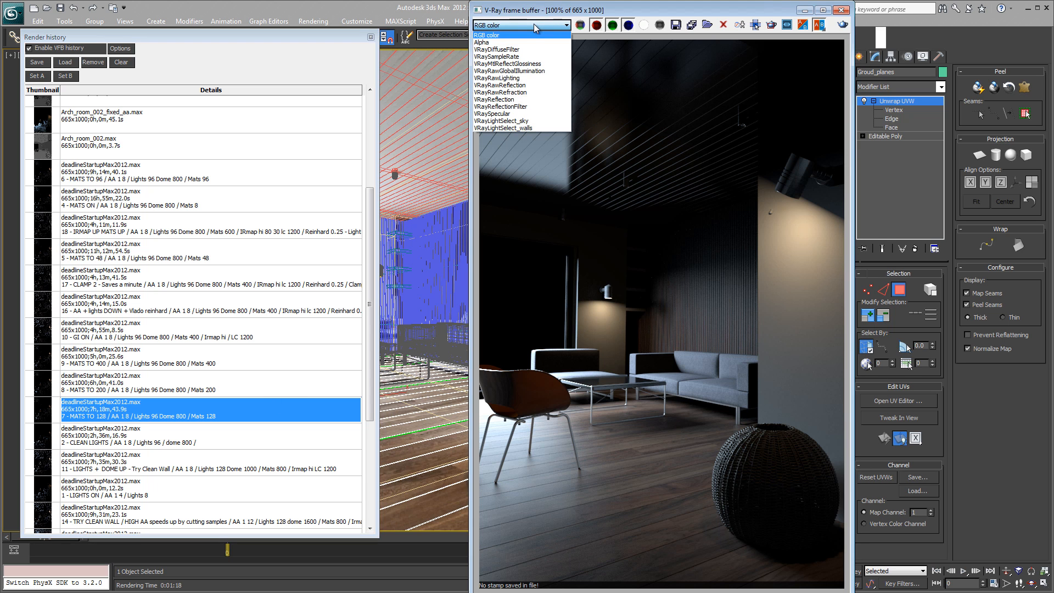
{"action": "left_click", "coordinate": [497, 56]}
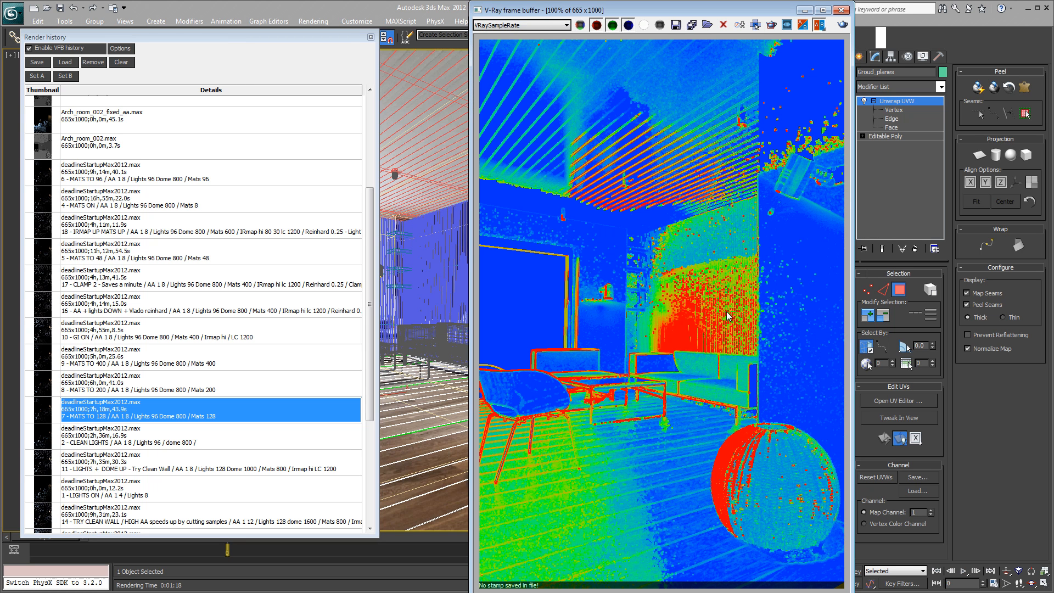
{"action": "left_click", "coordinate": [513, 25]}
{"action": "left_click", "coordinate": [506, 37]}
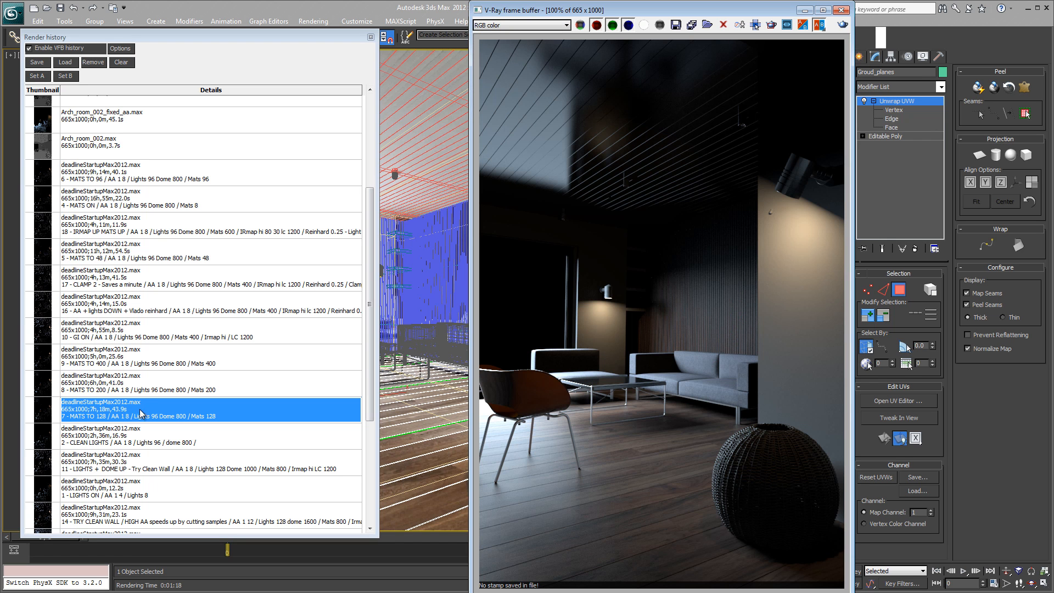
- Load the saved render "8 - MATS TO 200", examine its VRaySampleRate pass, and return to RGB color
{"action": "left_click", "coordinate": [135, 391]}
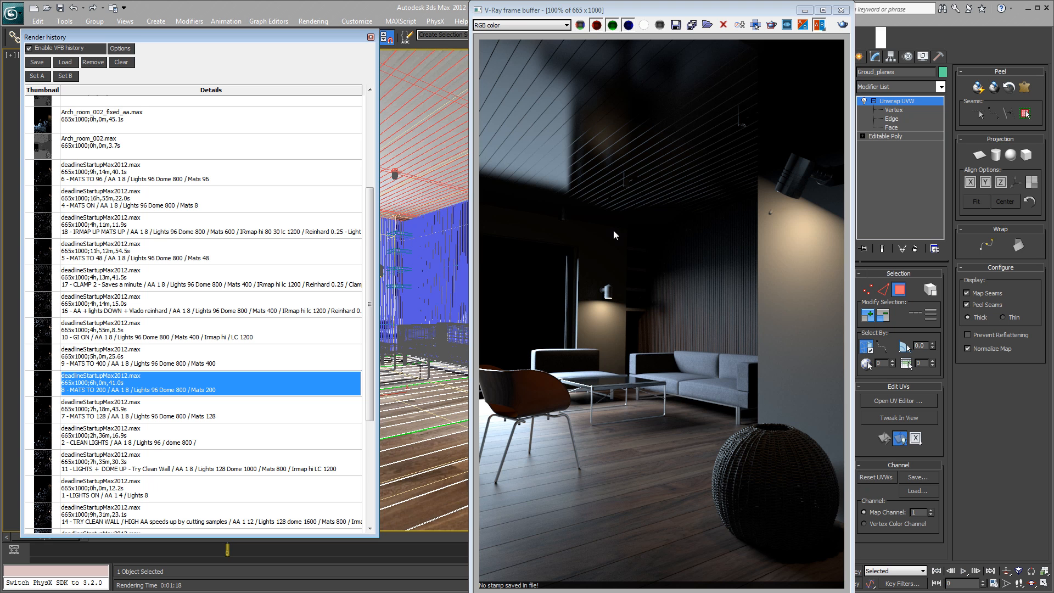
{"action": "left_click", "coordinate": [514, 25]}
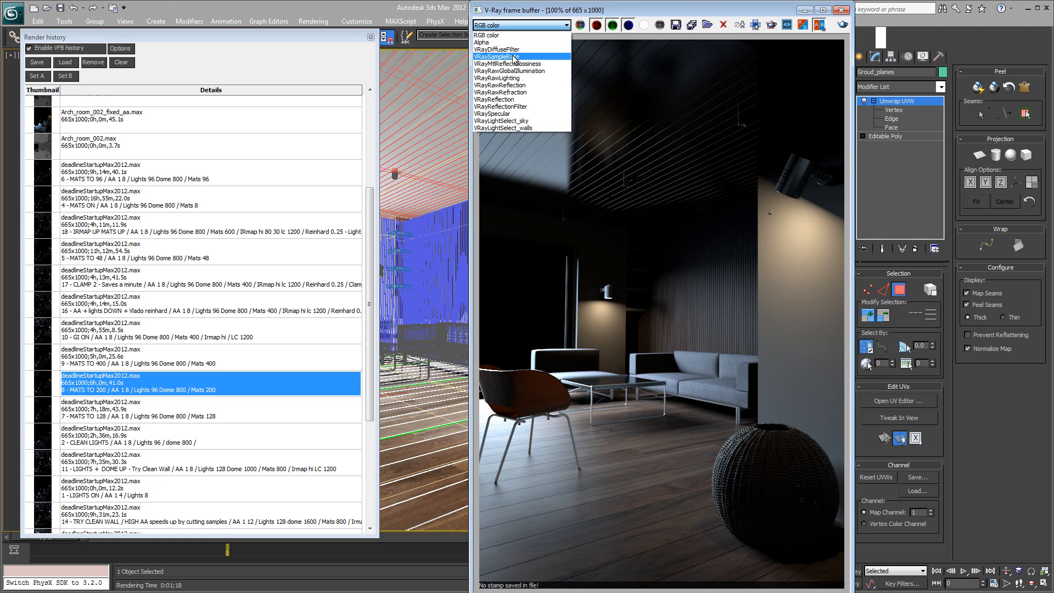
{"action": "left_click", "coordinate": [513, 57]}
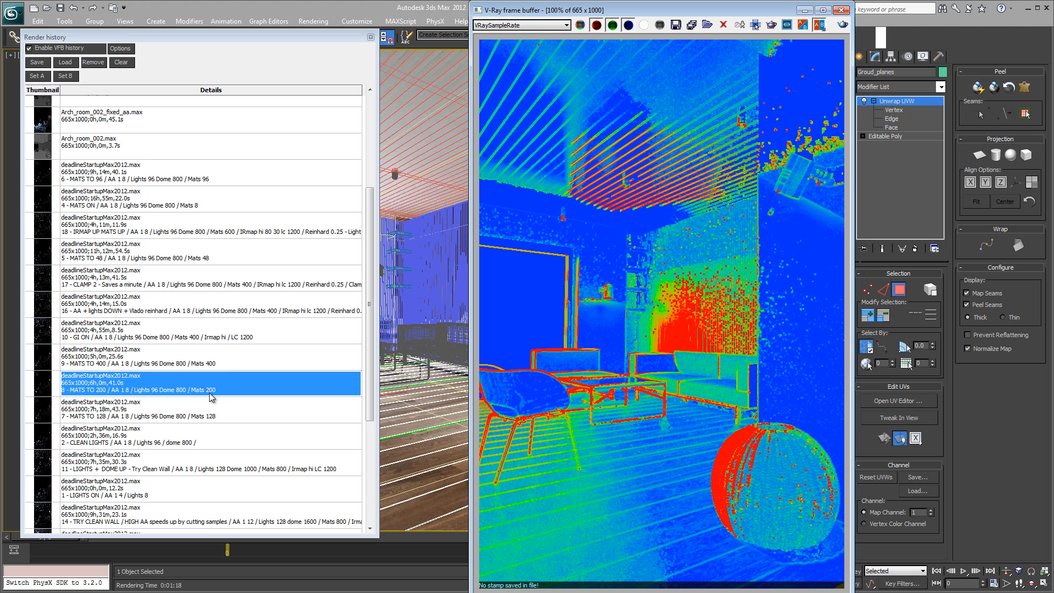
{"action": "left_click", "coordinate": [543, 25]}
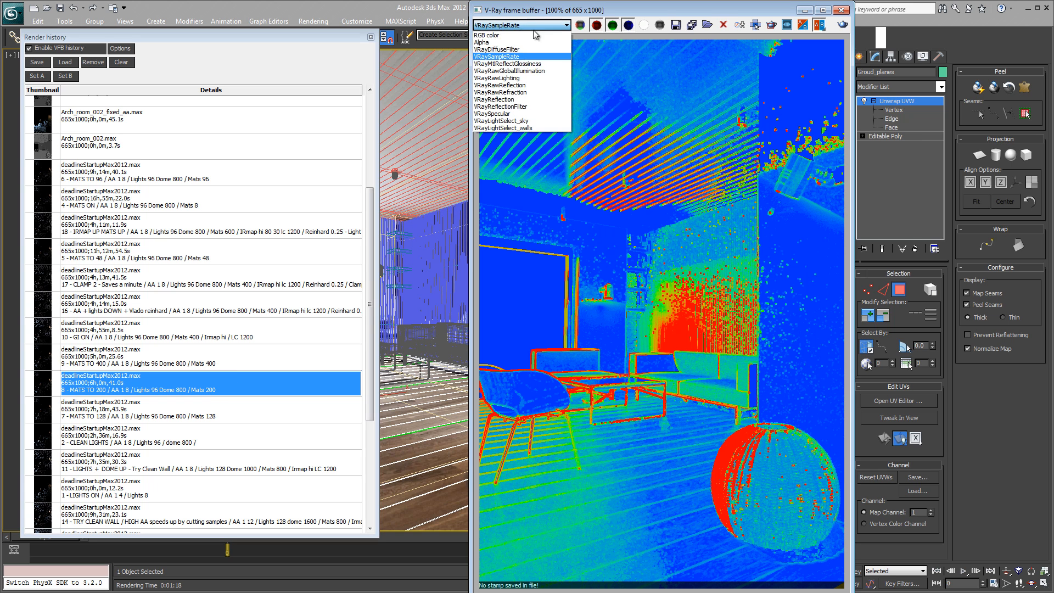
{"action": "left_click", "coordinate": [530, 32]}
- Load the saved render "9 - MATS TO 400" and examine its VRaySampleRate pass
{"action": "left_click", "coordinate": [114, 364]}
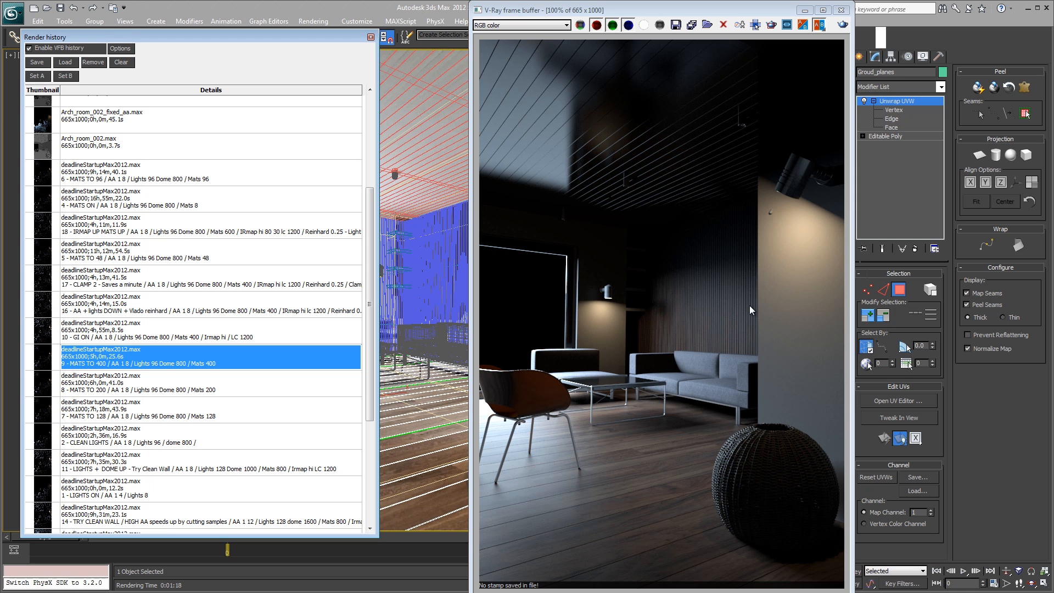
{"action": "left_click", "coordinate": [535, 25]}
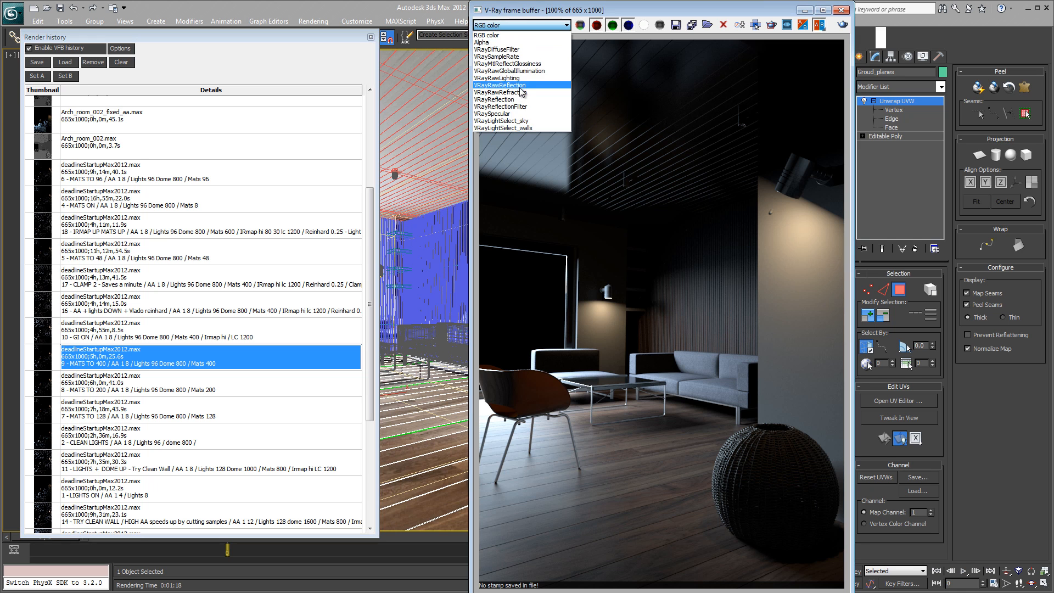
{"action": "left_click", "coordinate": [530, 57]}
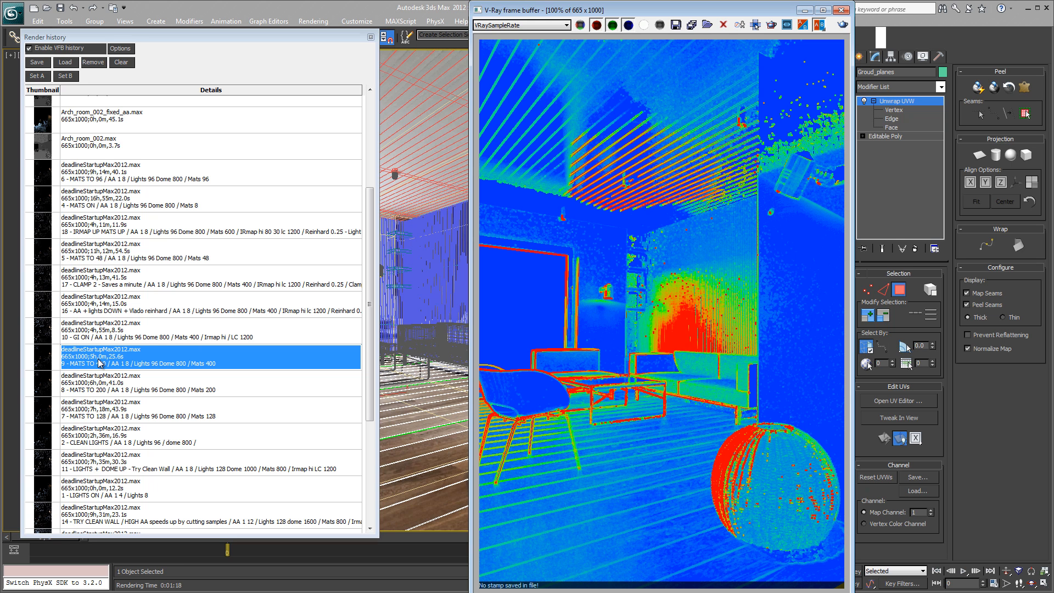
- Compare the render times of the saved renders from "4 - MATS ON" through "9 - MATS TO 400" in the render history
{"action": "left_click", "coordinate": [287, 289]}
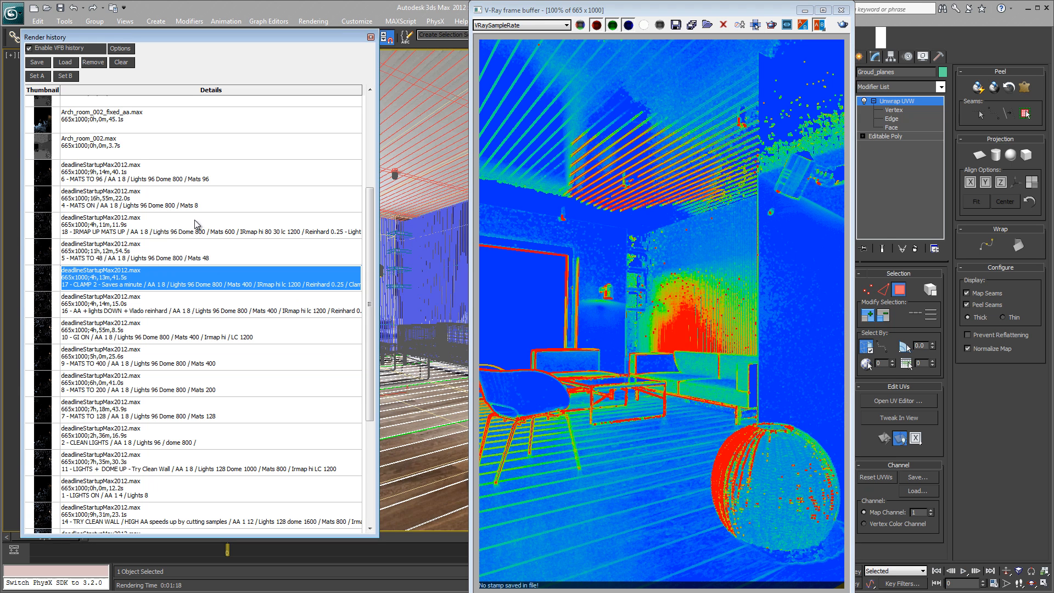
{"action": "left_click", "coordinate": [140, 202]}
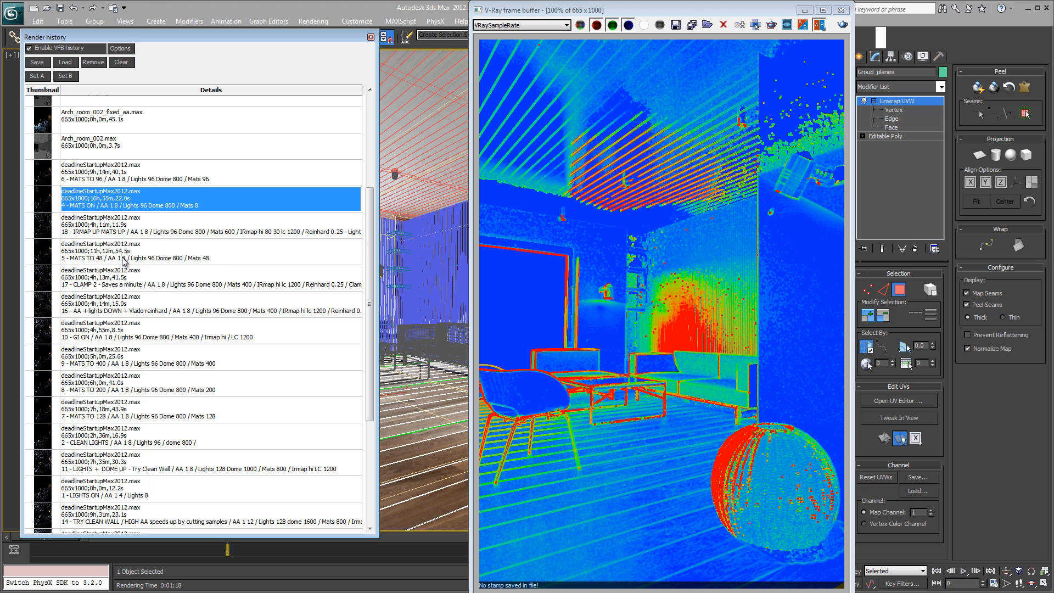
{"action": "left_click", "coordinate": [124, 261]}
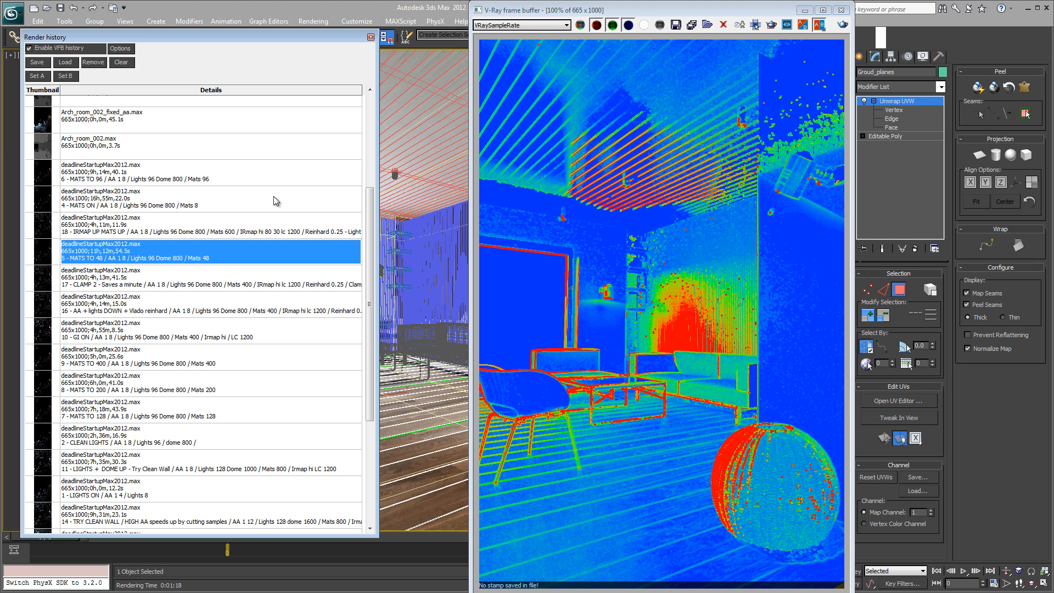
{"action": "left_click", "coordinate": [197, 209]}
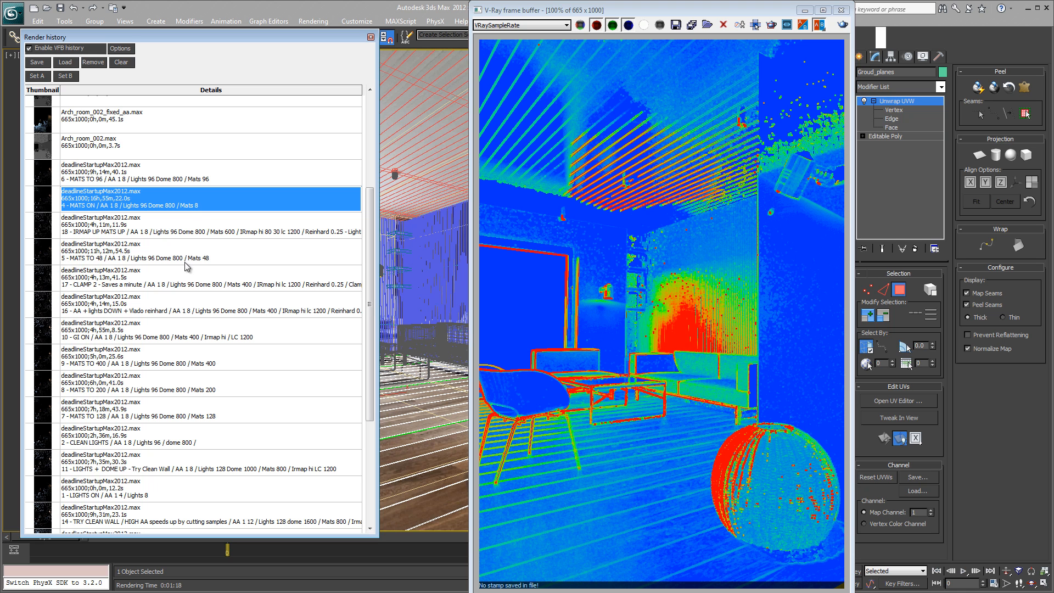
{"action": "left_click", "coordinate": [209, 263]}
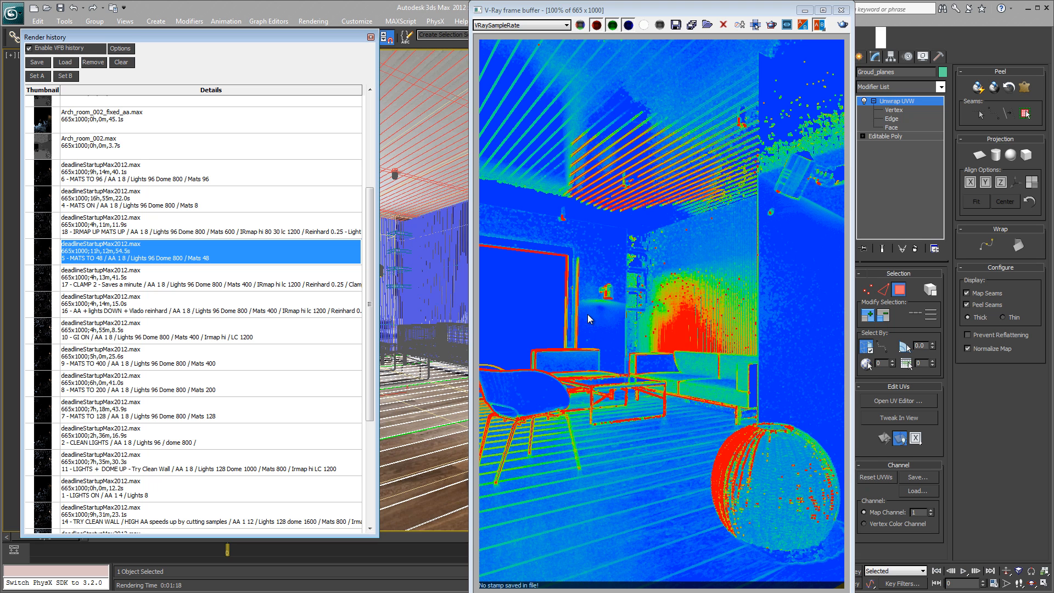
{"action": "left_click", "coordinate": [203, 209]}
{"action": "left_click", "coordinate": [212, 261]}
{"action": "left_click", "coordinate": [213, 413]}
{"action": "left_click", "coordinate": [208, 388]}
{"action": "left_click", "coordinate": [209, 361]}
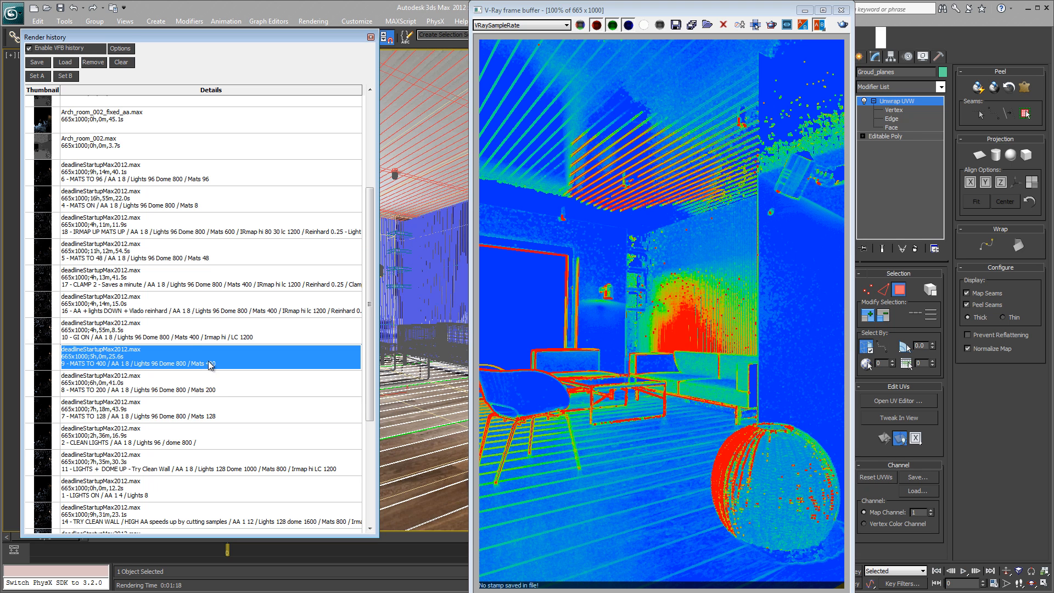
{"action": "left_click", "coordinate": [158, 175]}
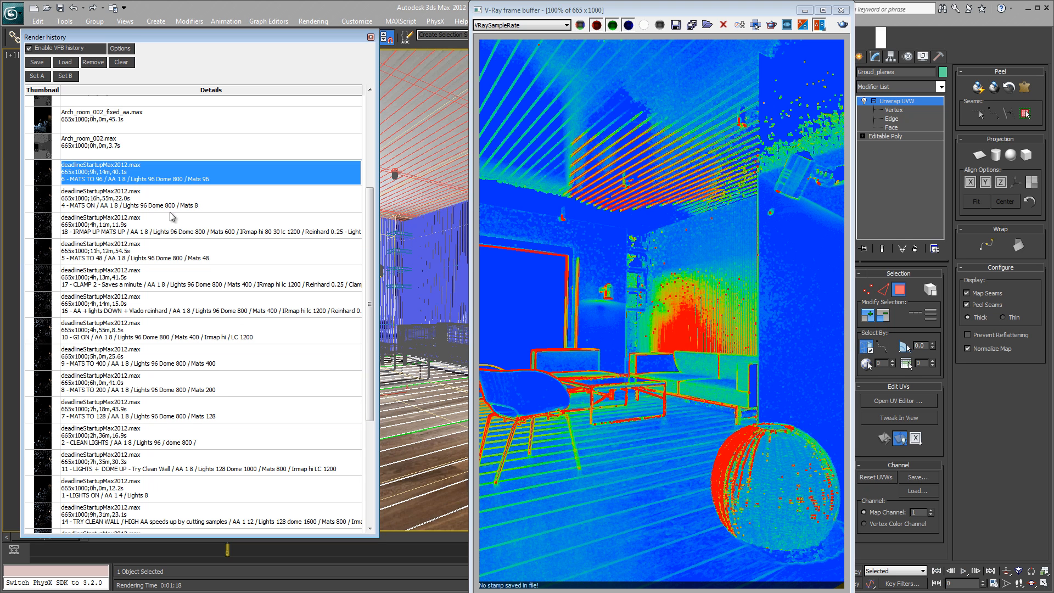
{"action": "left_click", "coordinate": [198, 209]}
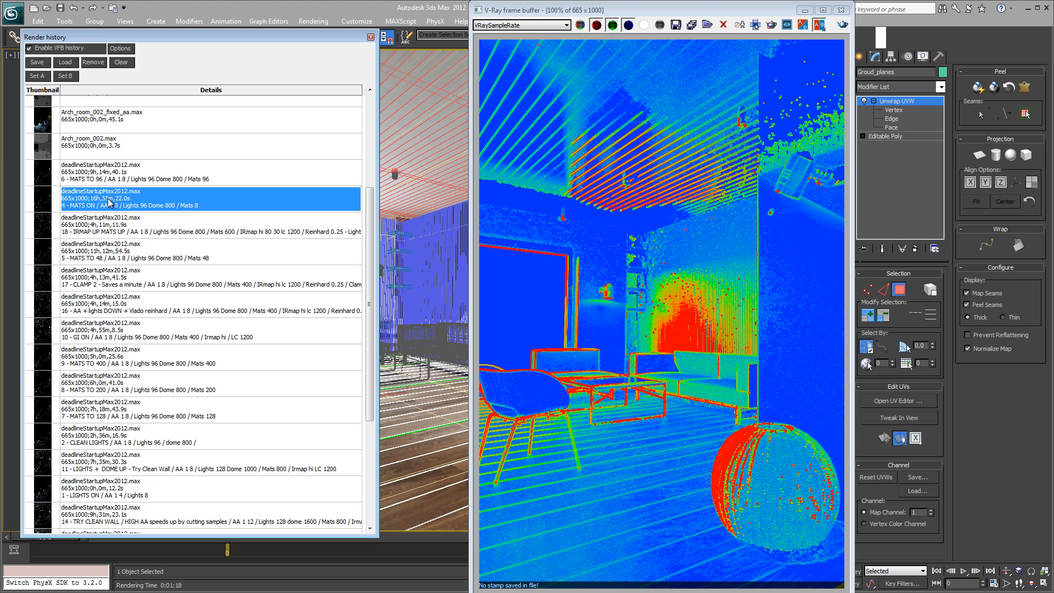
{"action": "left_click", "coordinate": [124, 365]}
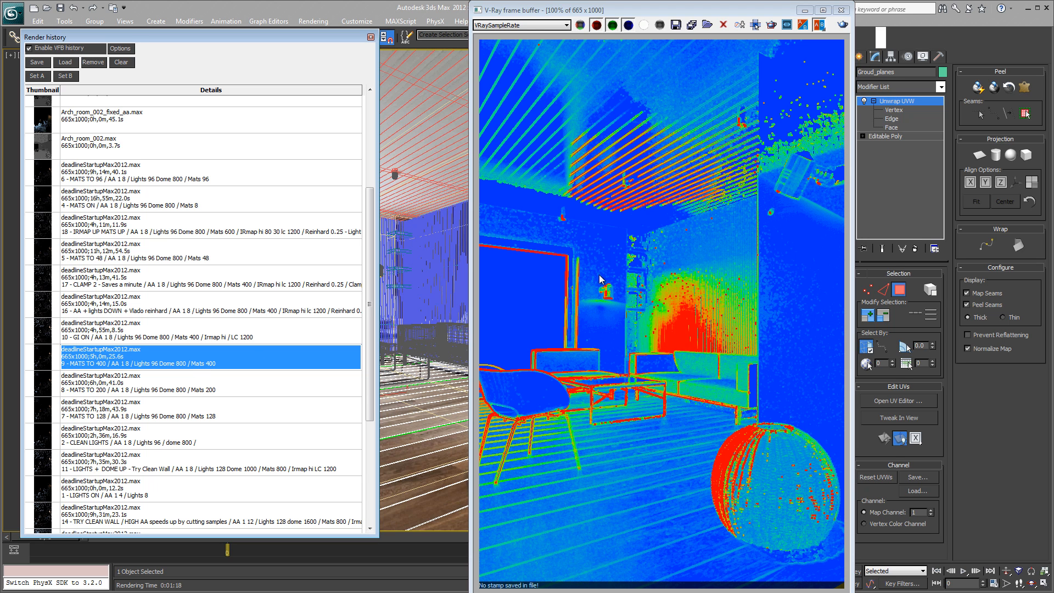
- Examine the RGB color, VRayRawLighting and VRayReflection passes of the saved render "9 - MATS TO 400"
{"action": "left_click", "coordinate": [529, 26]}
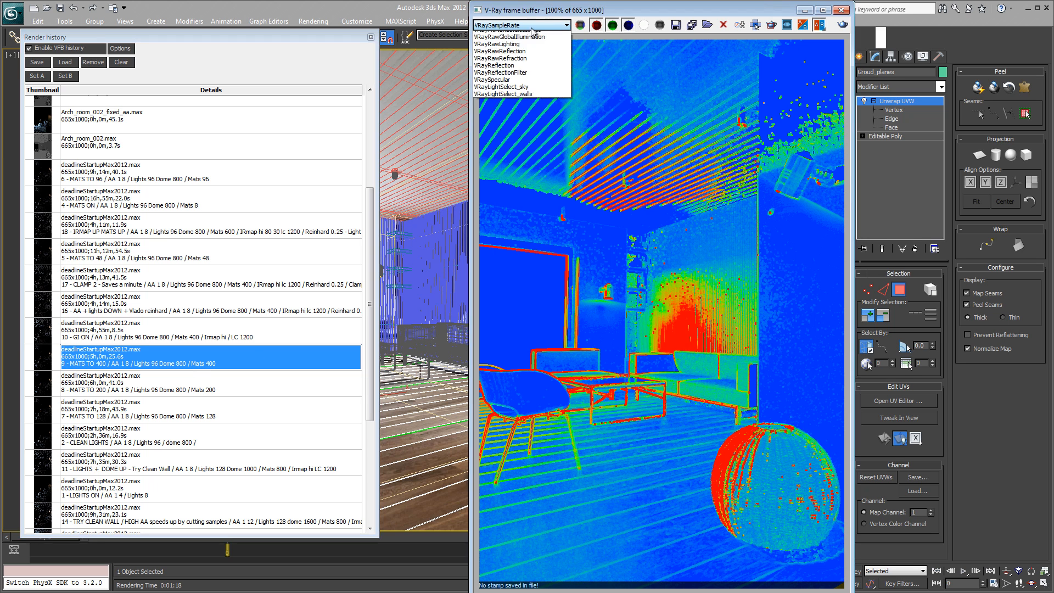
{"action": "left_click", "coordinate": [524, 37]}
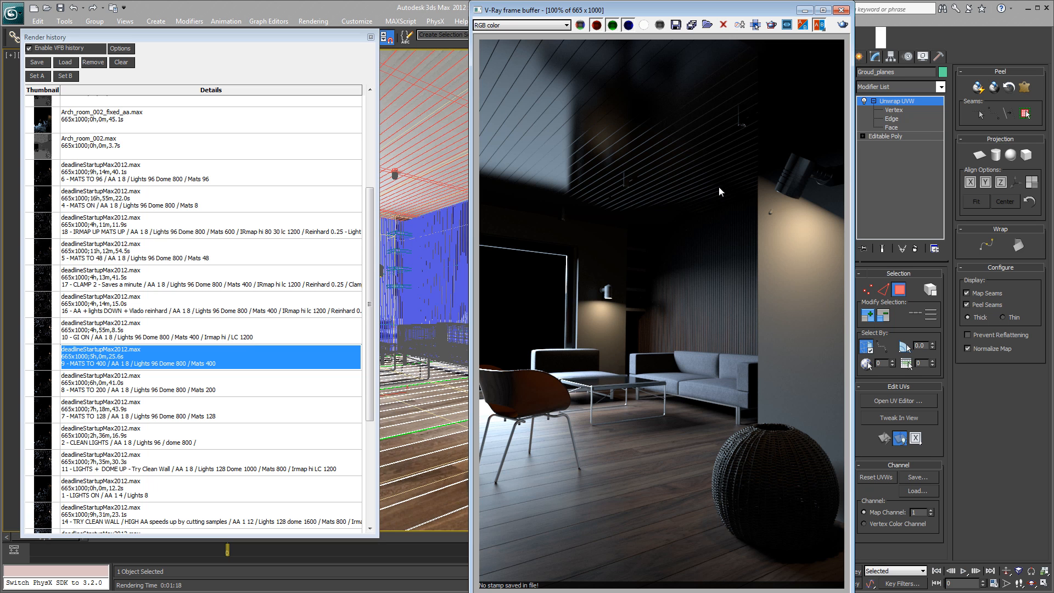
{"action": "left_click", "coordinate": [566, 26]}
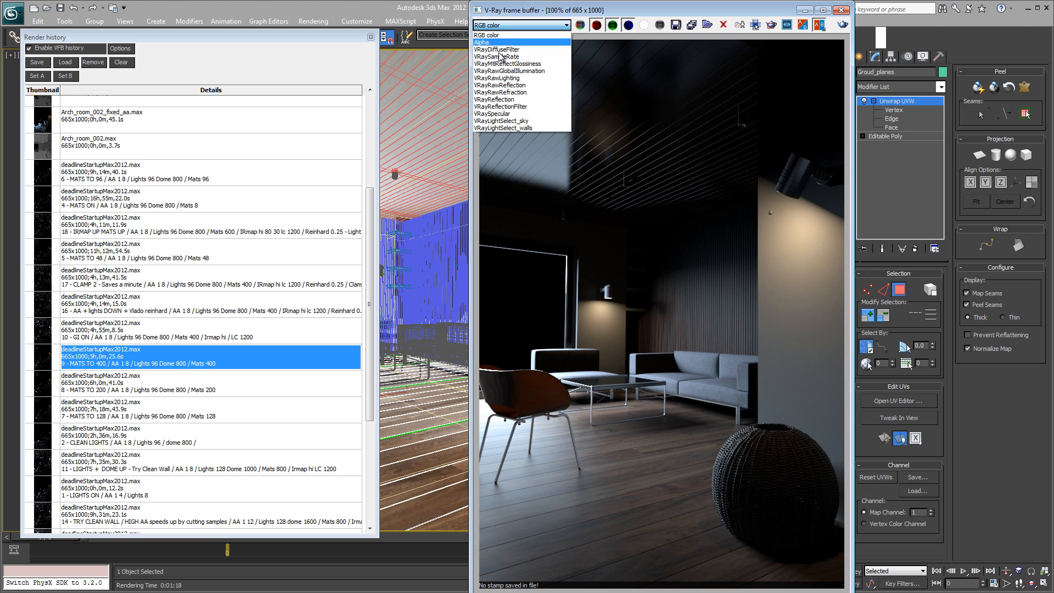
{"action": "left_click", "coordinate": [527, 78]}
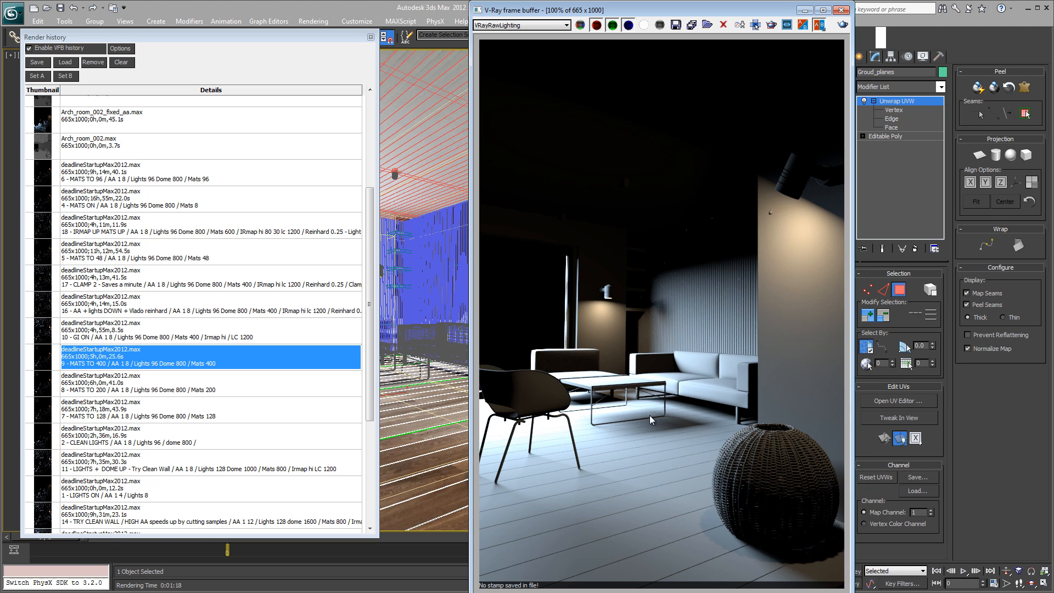
{"action": "left_click", "coordinate": [552, 25]}
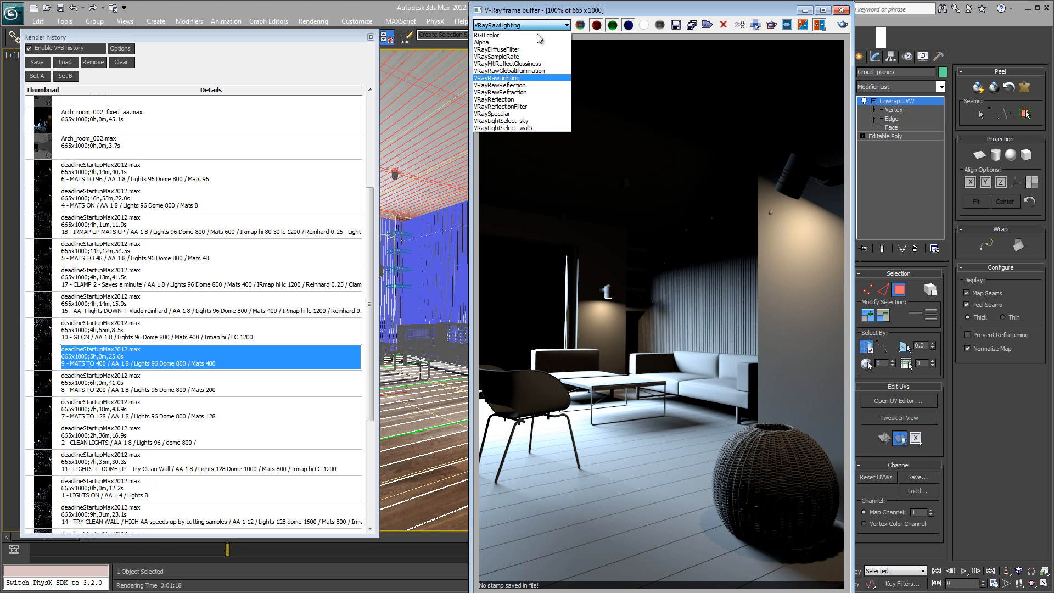
{"action": "left_click", "coordinate": [518, 99]}
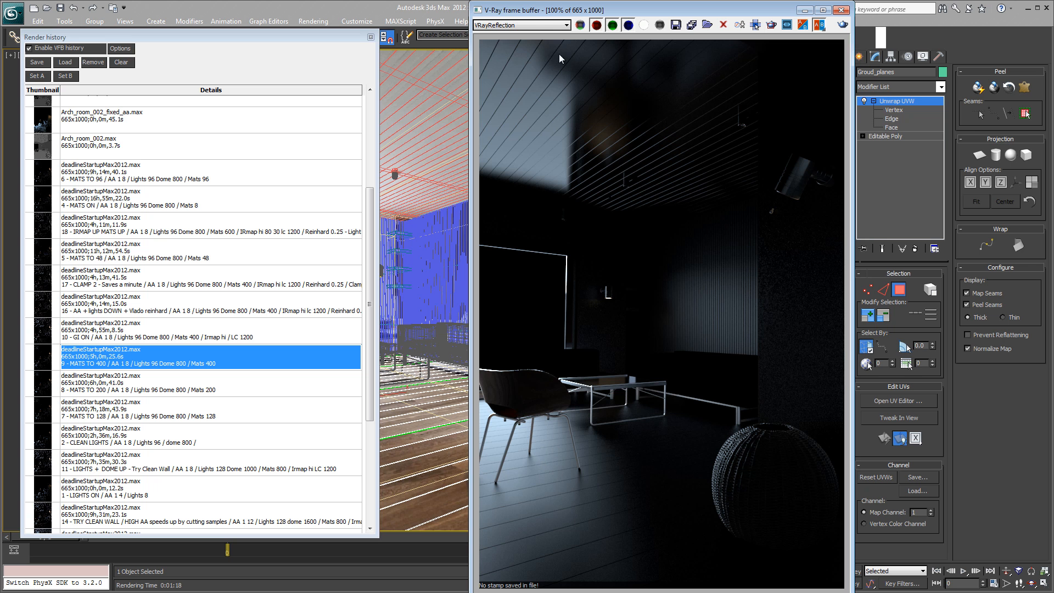
- Check the VRaySampleRate pass of the "9 - MATS TO 400" render again and return to RGB color
{"action": "left_click", "coordinate": [565, 25]}
{"action": "left_click", "coordinate": [508, 77]}
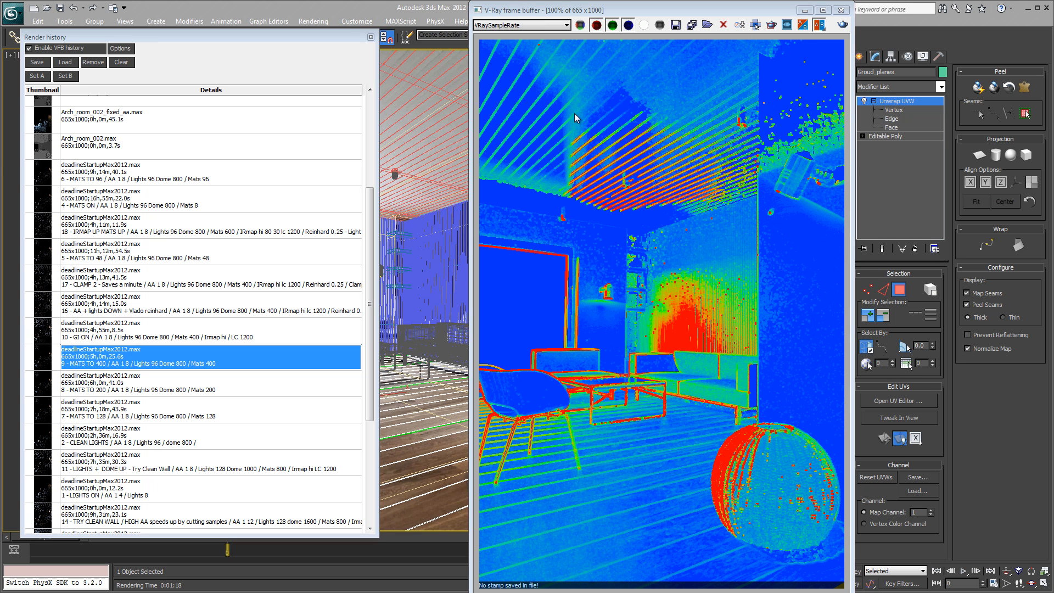
{"action": "left_click", "coordinate": [542, 27]}
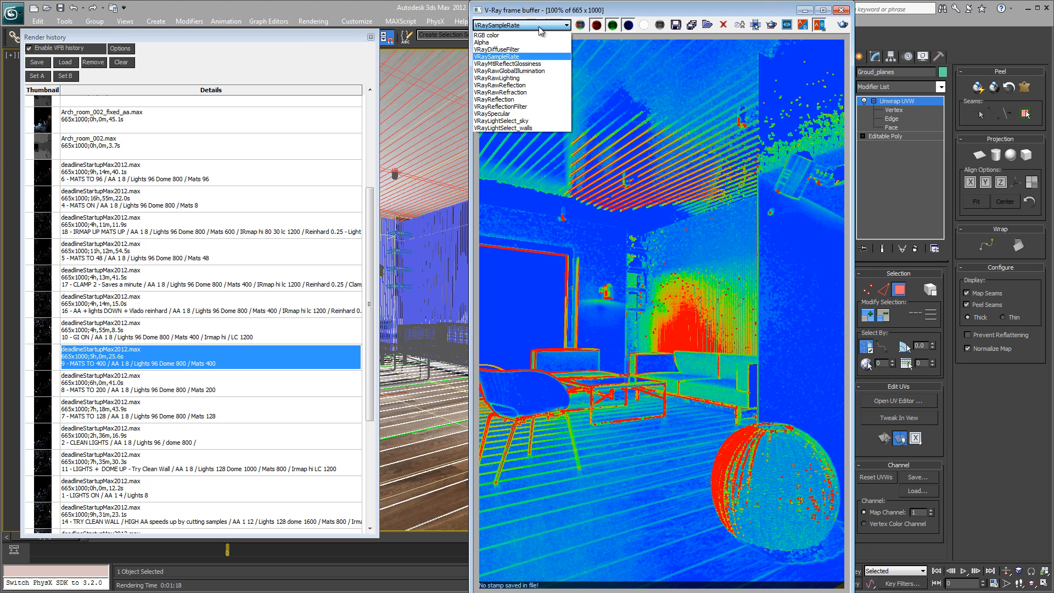
{"action": "left_click", "coordinate": [508, 35]}
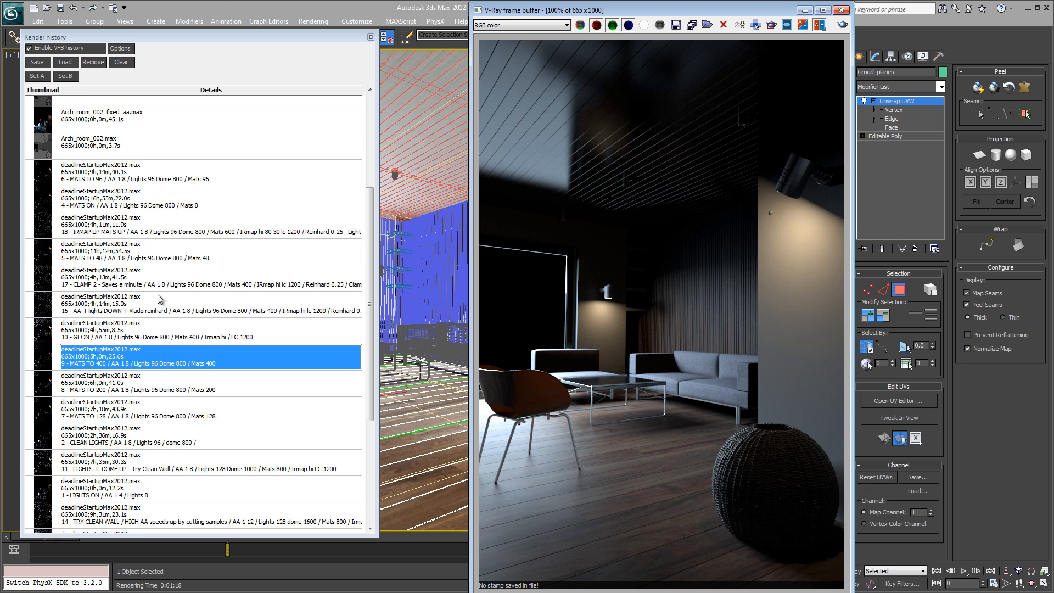
- Load the saved render "10 - GI ON", view its RGB color image, and move the frame buffer aside
{"action": "left_click", "coordinate": [109, 341]}
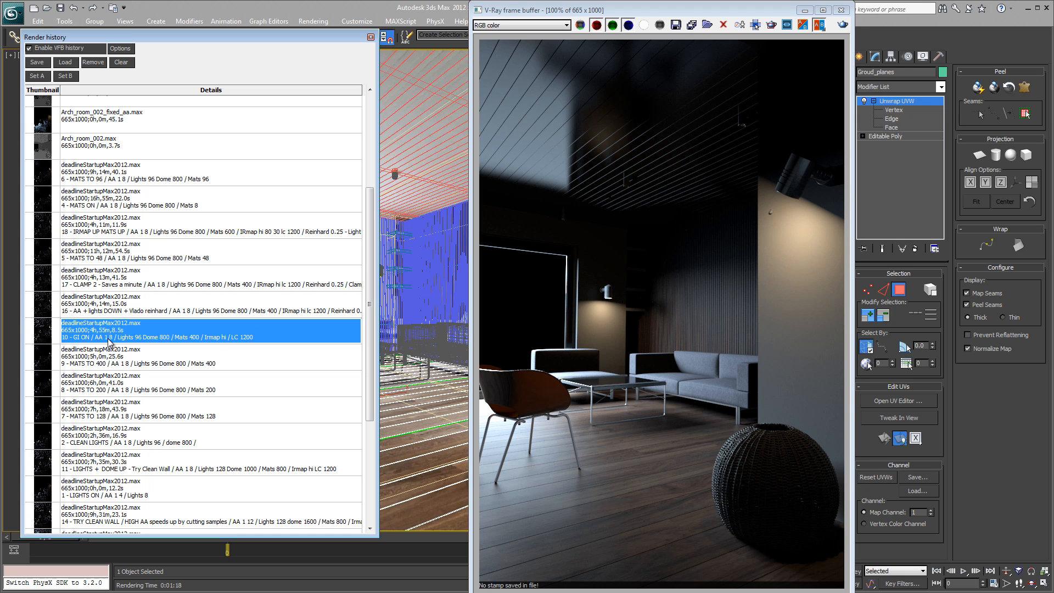
{"action": "double_click", "coordinate": [201, 334]}
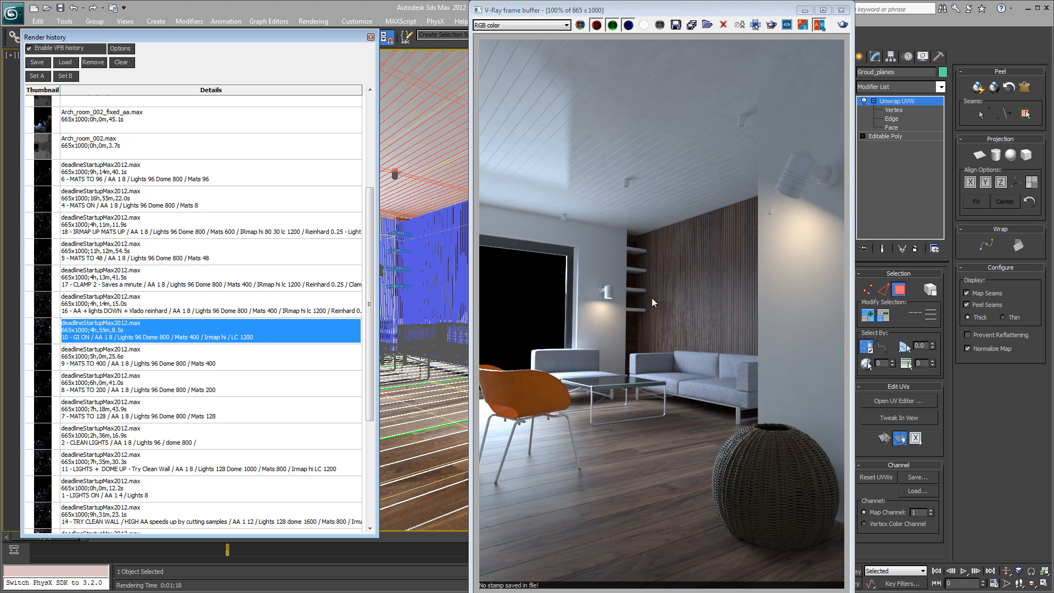
{"action": "left_click", "coordinate": [659, 10]}
{"action": "left_click_drag", "start_coordinate": [660, 11], "coordinate": [850, 52]}
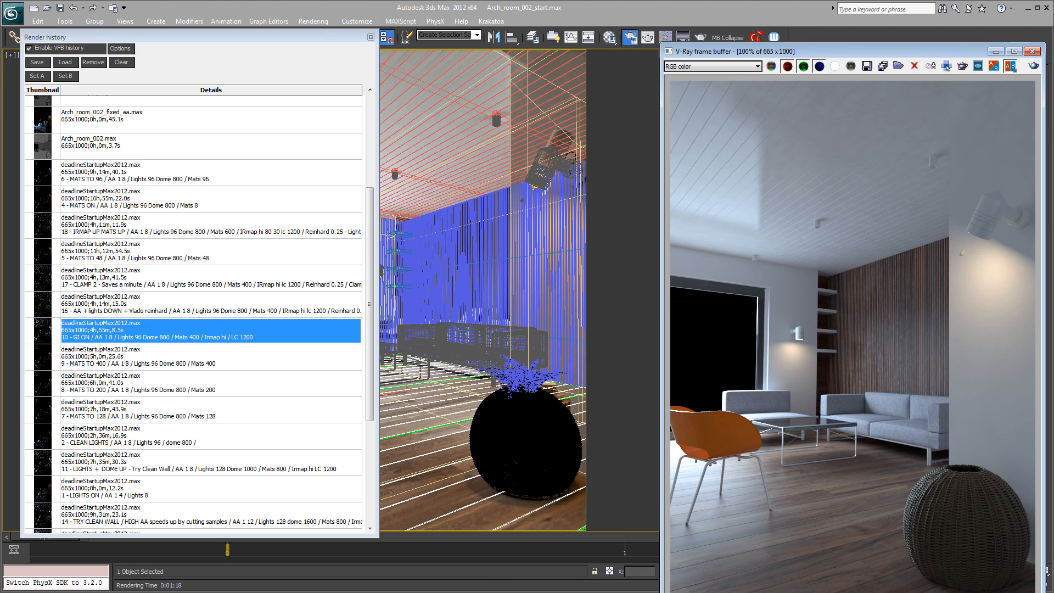
- Turn on V-Ray indirect illumination in the render setup, expand the Light cache settings for review, and minimize the dialog
{"action": "key", "text": "F10"}
{"action": "left_click_drag", "start_coordinate": [384, 214], "coordinate": [456, 57]}
{"action": "left_click", "coordinate": [411, 72]}
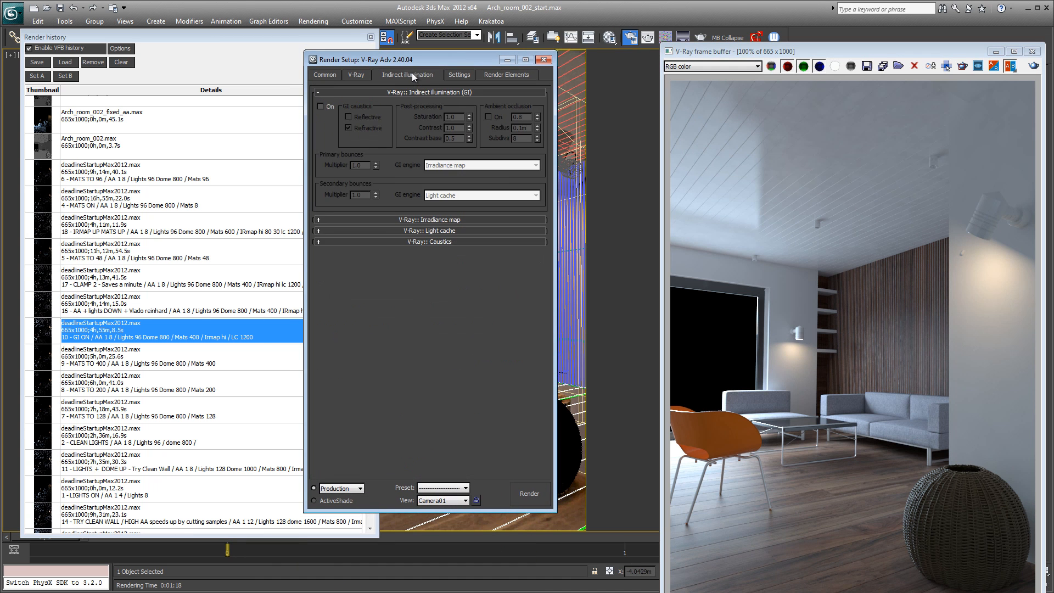
{"action": "left_click", "coordinate": [320, 106]}
{"action": "left_click", "coordinate": [437, 231]}
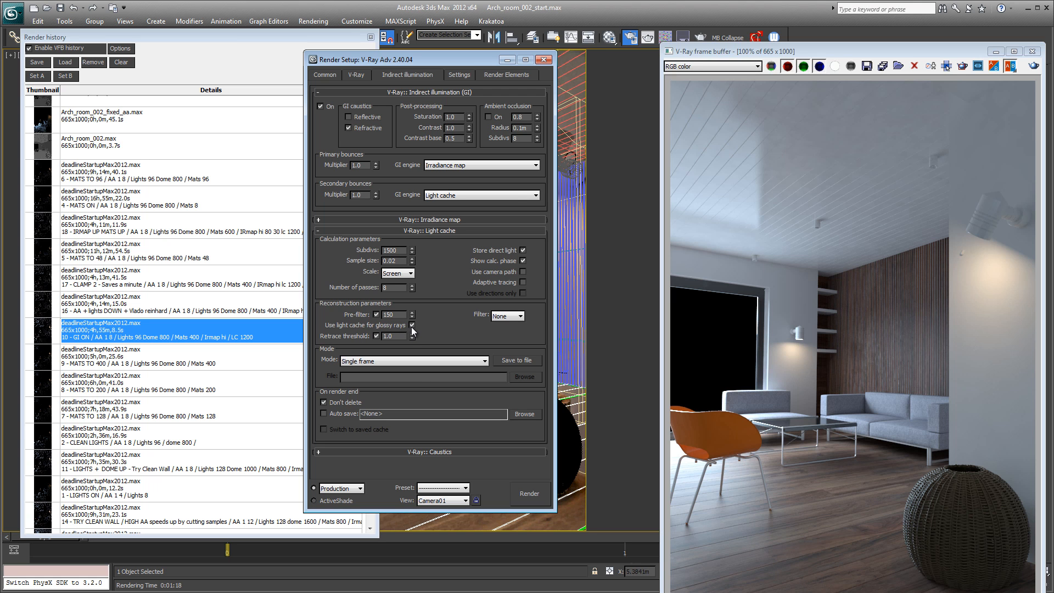
{"action": "left_click", "coordinate": [506, 60]}
- Move the frame buffer back beside the render history and examine the "10 - GI ON" render's VRayRawGlobalIllumination and VRaySampleRate passes
{"action": "left_click_drag", "start_coordinate": [878, 48], "coordinate": [727, 13]}
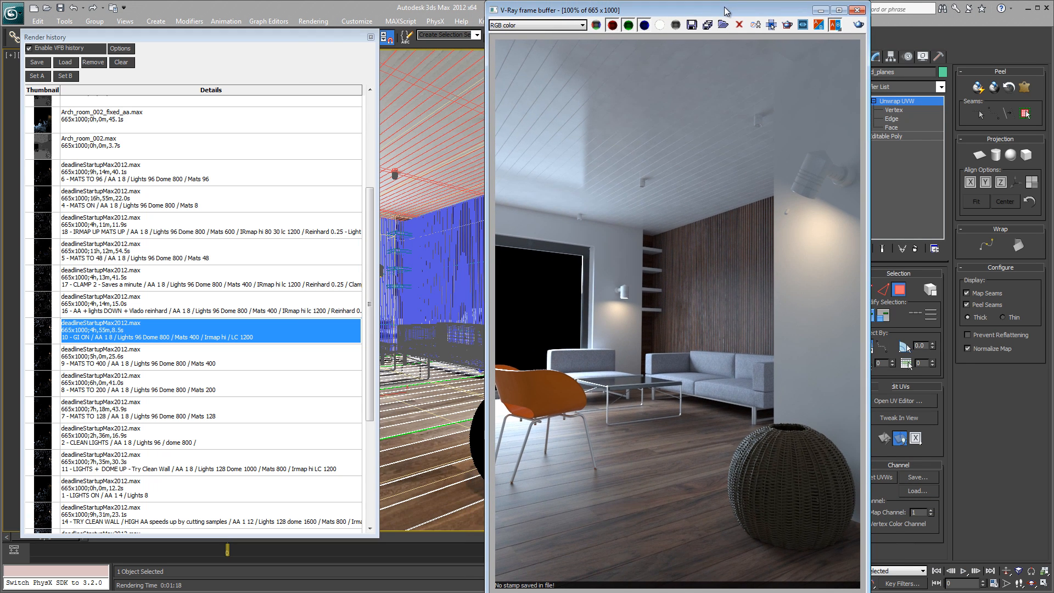
{"action": "left_click", "coordinate": [568, 27]}
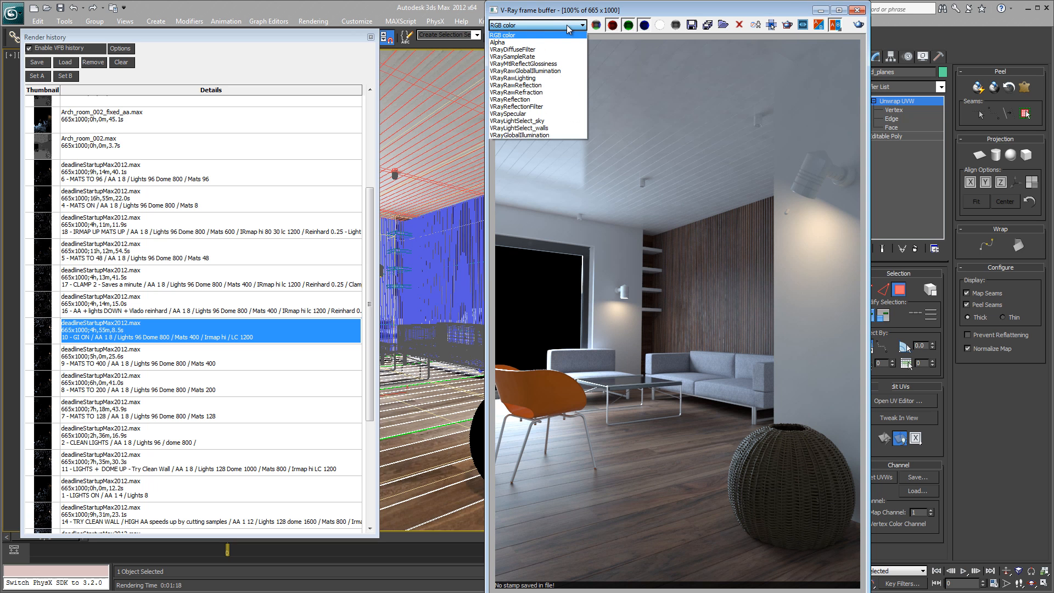
{"action": "left_click", "coordinate": [560, 72]}
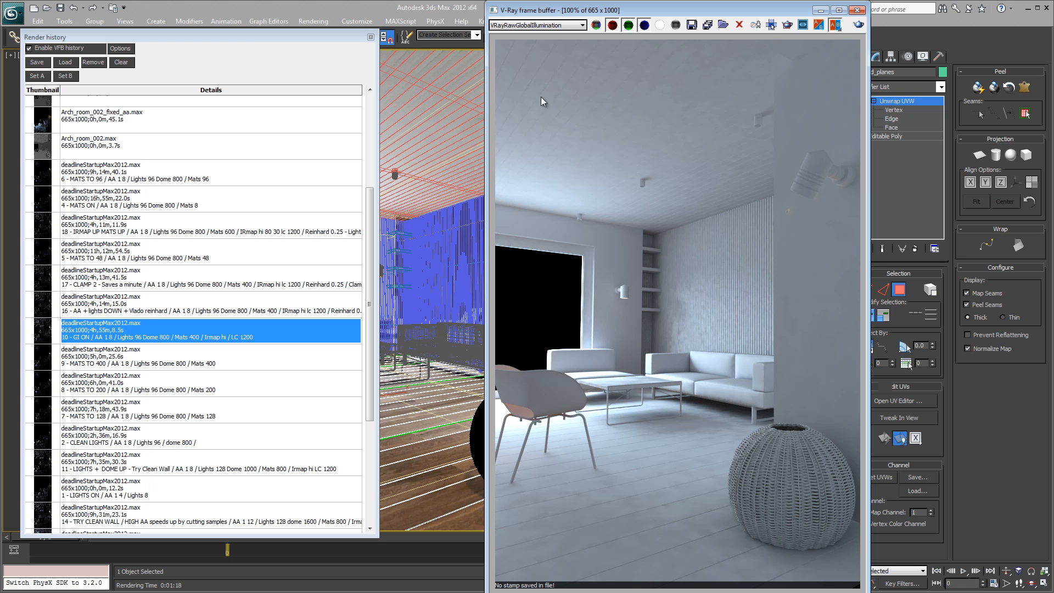
{"action": "left_click", "coordinate": [559, 25]}
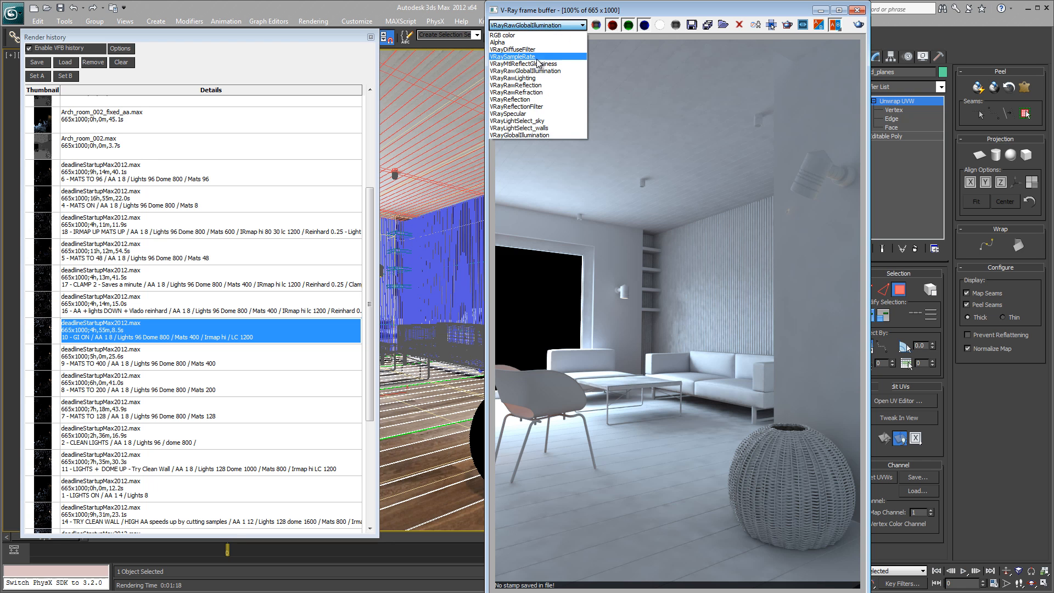
{"action": "left_click", "coordinate": [538, 57]}
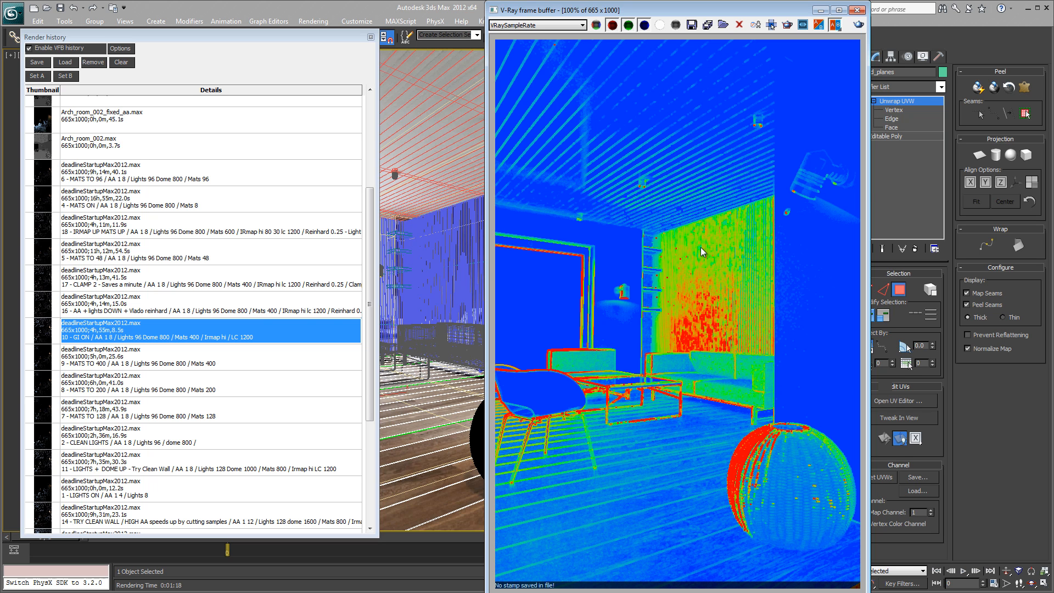
- View the render's VRayRawLighting and VRayReflection passes, and return the frame buffer to RGB color
{"action": "left_click", "coordinate": [554, 24]}
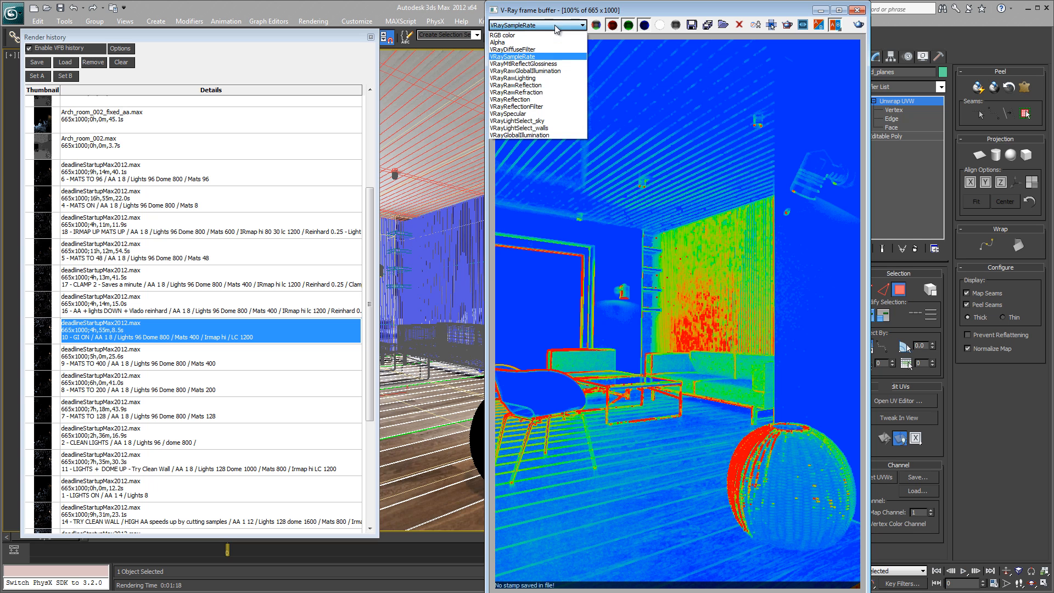
{"action": "left_click", "coordinate": [540, 78]}
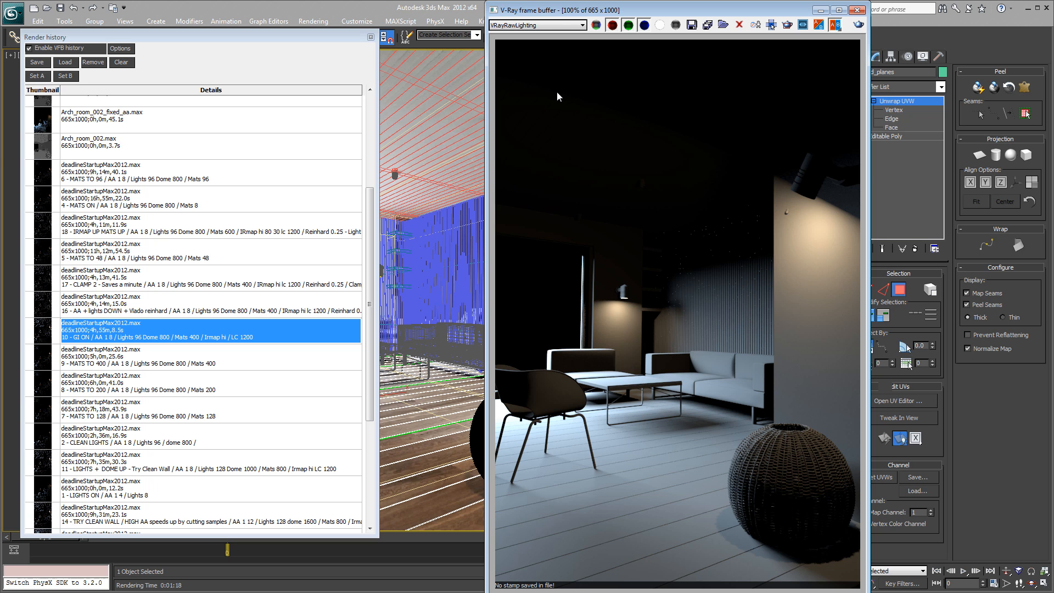
{"action": "left_click", "coordinate": [555, 25]}
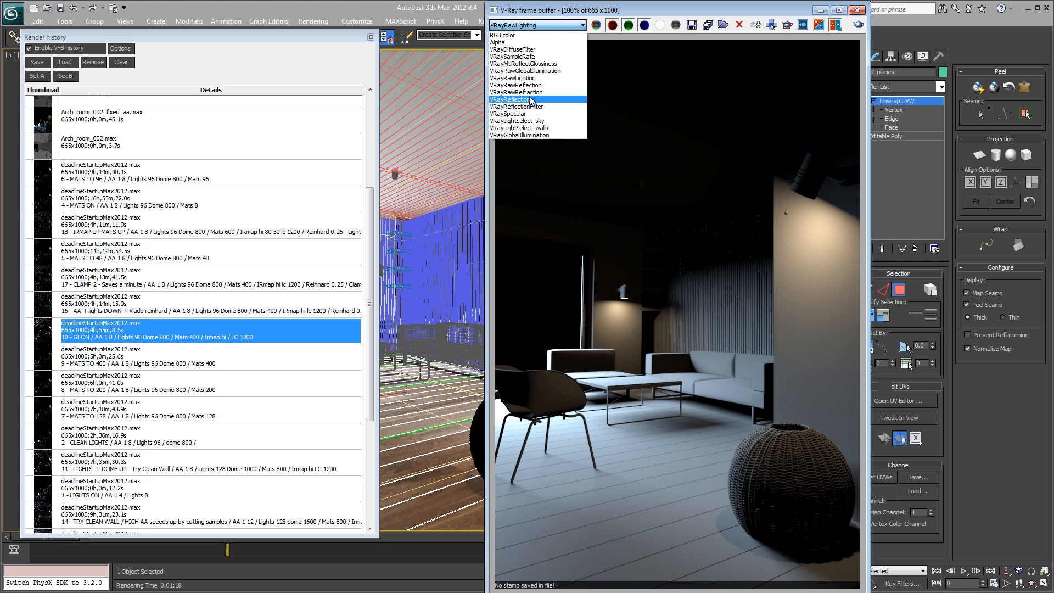
{"action": "left_click", "coordinate": [528, 100]}
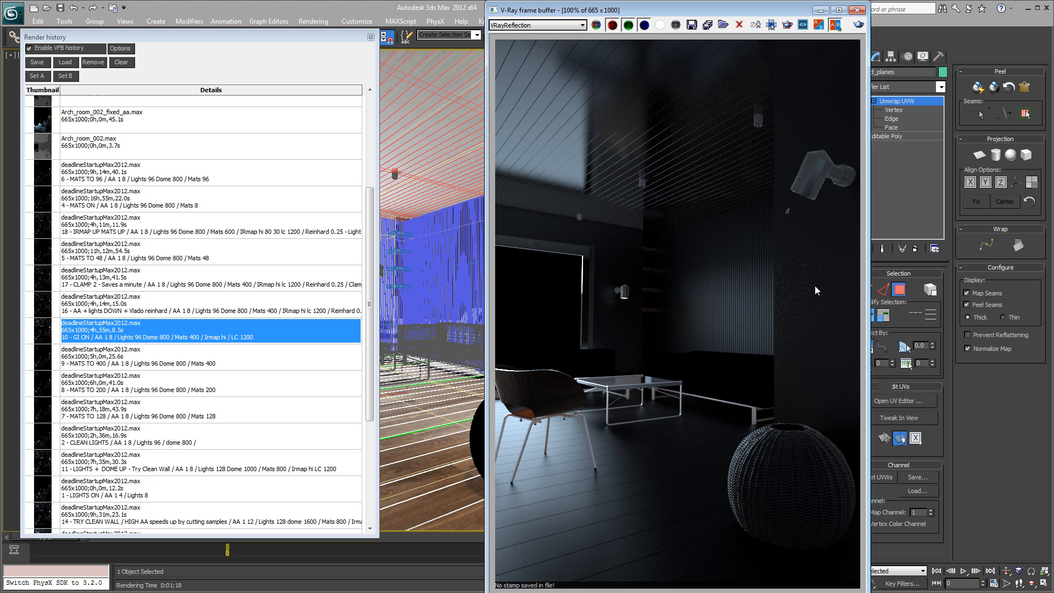
{"action": "left_click", "coordinate": [517, 25]}
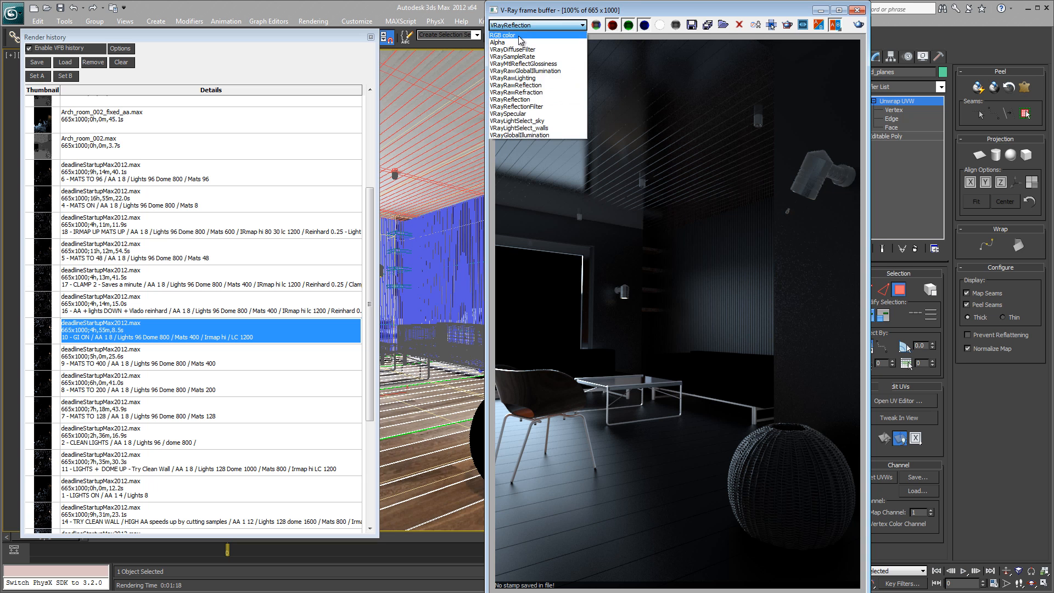
{"action": "left_click", "coordinate": [518, 35]}
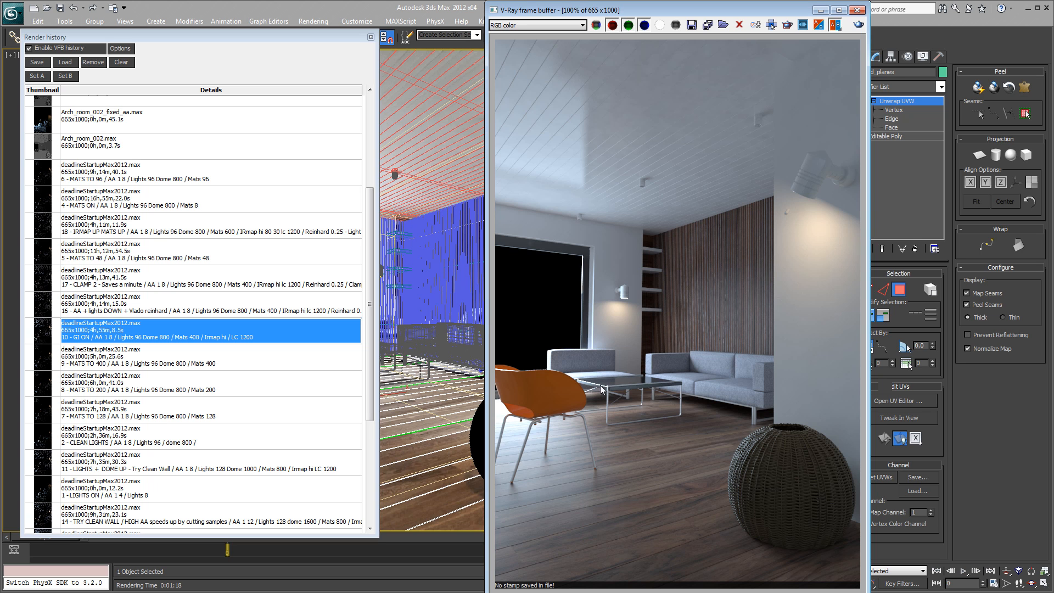
- Show the VRayRawLighting pass and examine the lighting on the coffee table's edges up close
{"action": "left_click", "coordinate": [569, 28]}
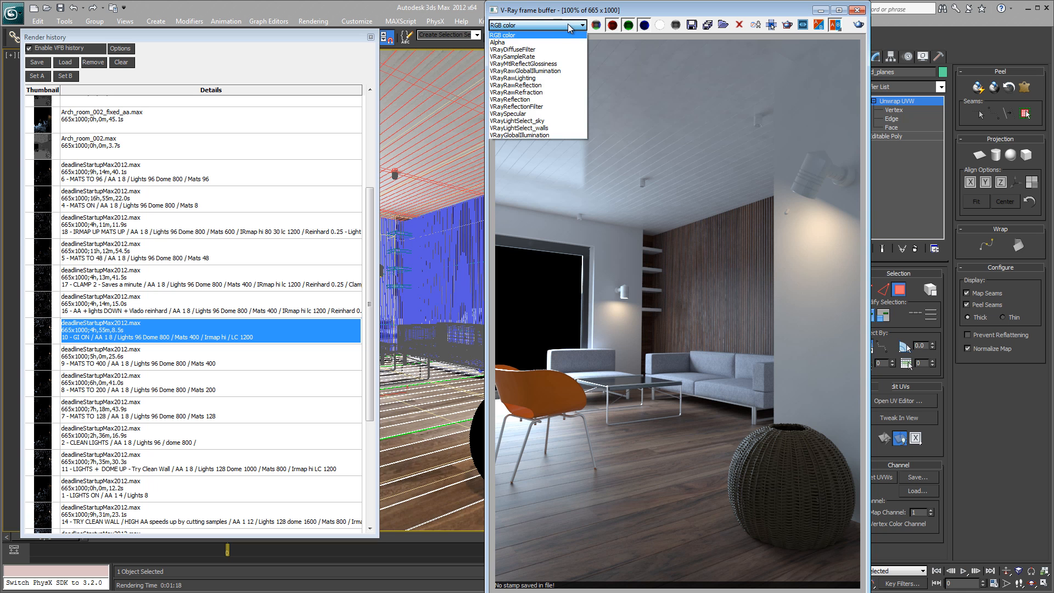
{"action": "left_click", "coordinate": [556, 78]}
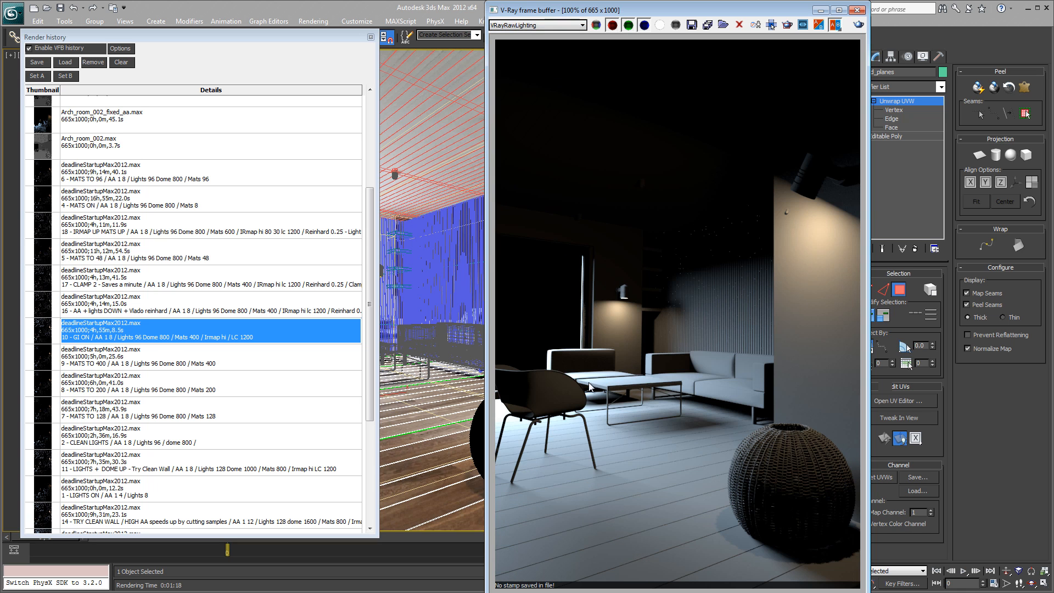
{"action": "scroll", "coordinate": [587, 383], "scroll_direction": "up", "scroll_amount": 2}
{"action": "scroll", "coordinate": [587, 383], "scroll_direction": "up", "scroll_amount": 1}
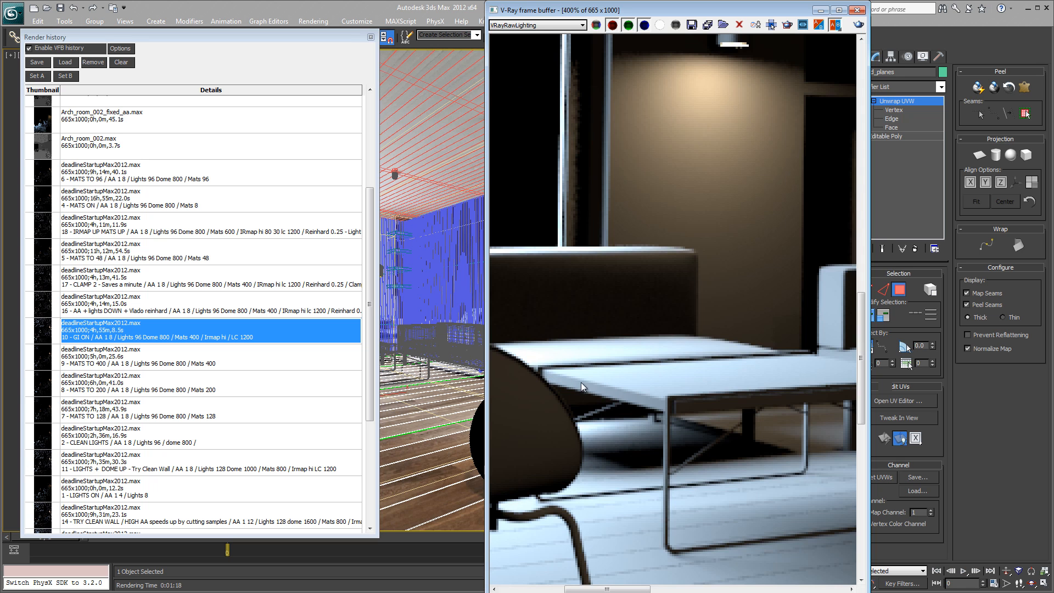
{"action": "scroll", "coordinate": [642, 389], "scroll_direction": "down", "scroll_amount": 1}
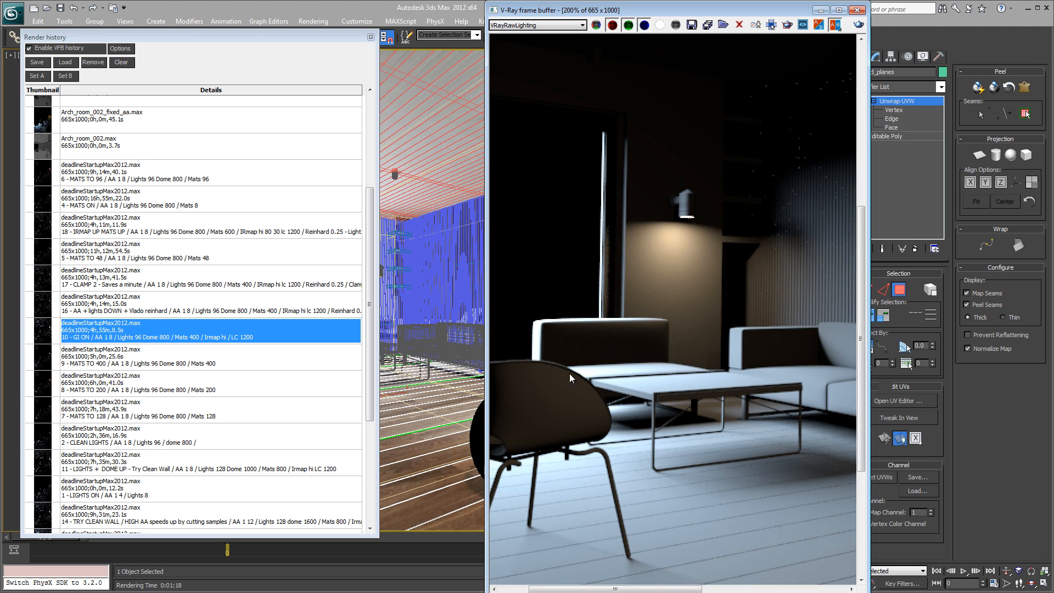
{"action": "scroll", "coordinate": [567, 375], "scroll_direction": "down", "scroll_amount": 1}
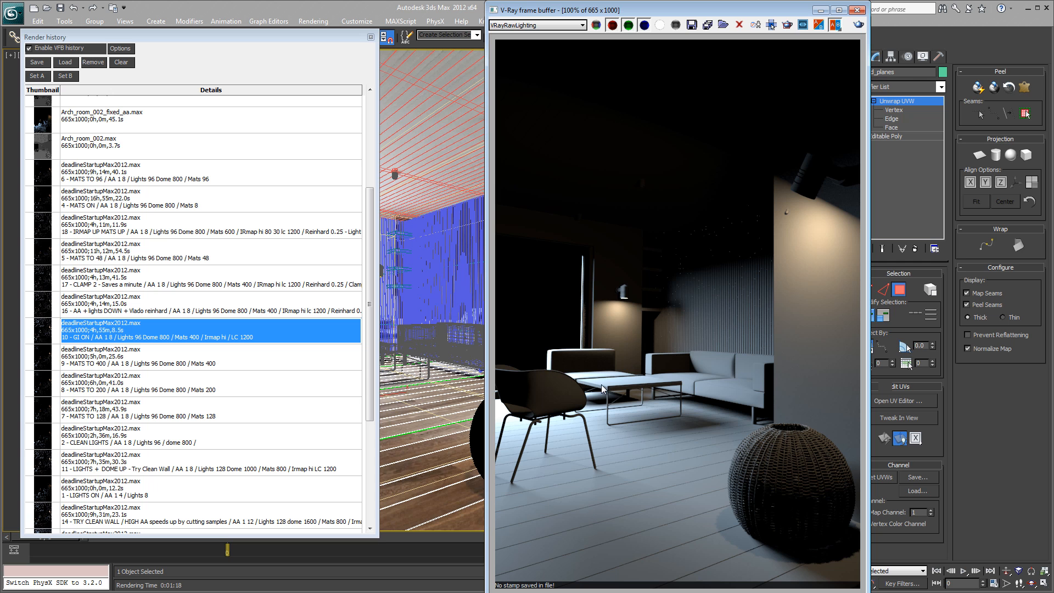
- Show the VRayReflection pass and examine the coffee table's edge reflections up close
{"action": "left_click", "coordinate": [571, 25]}
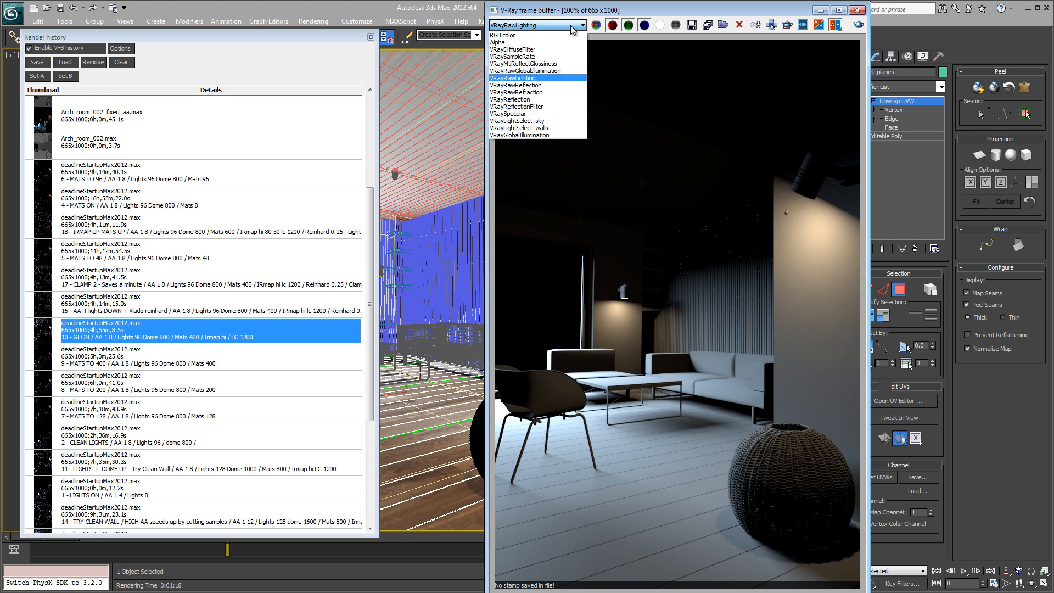
{"action": "left_click", "coordinate": [551, 100]}
{"action": "scroll", "coordinate": [609, 367], "scroll_direction": "up", "scroll_amount": 1}
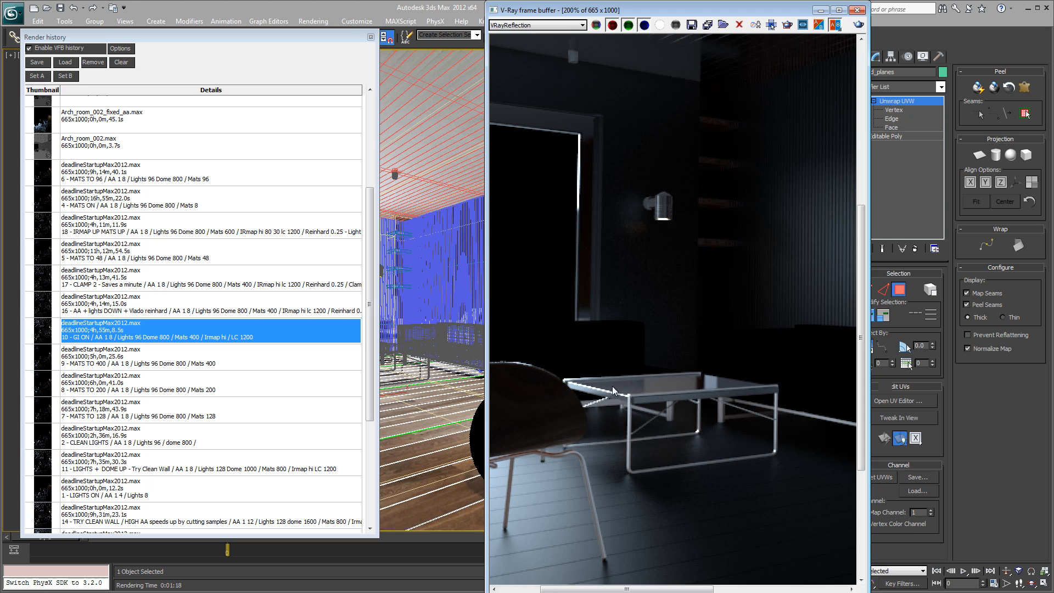
{"action": "scroll", "coordinate": [614, 384], "scroll_direction": "down", "scroll_amount": 2}
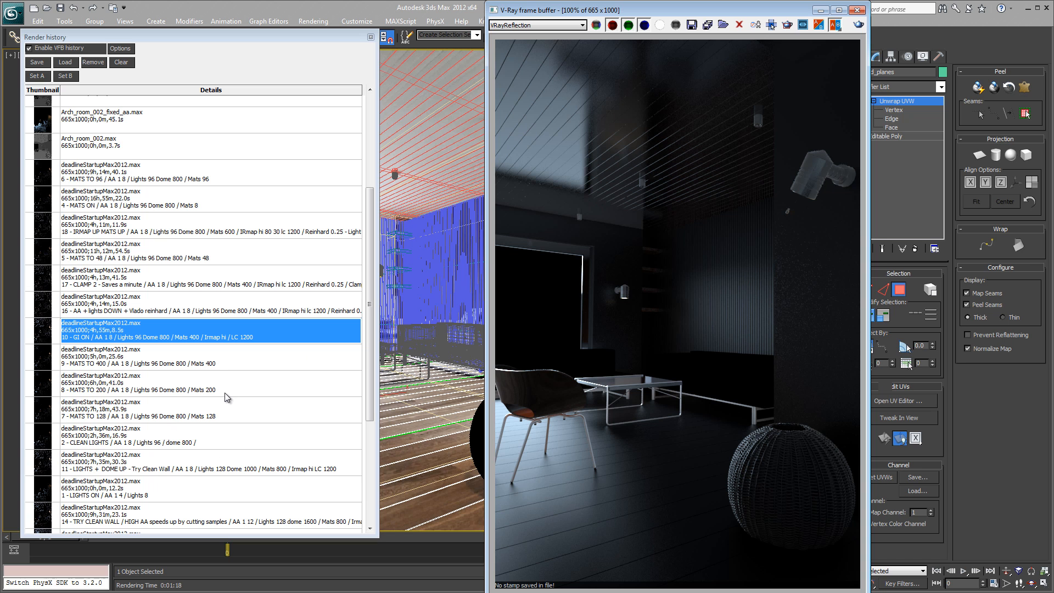
- Pick render 11, LIGHTS + DOME UP - Try Clean Wall, from the render history and view its RGB color and VRayReflection passes
{"action": "left_click", "coordinate": [137, 472]}
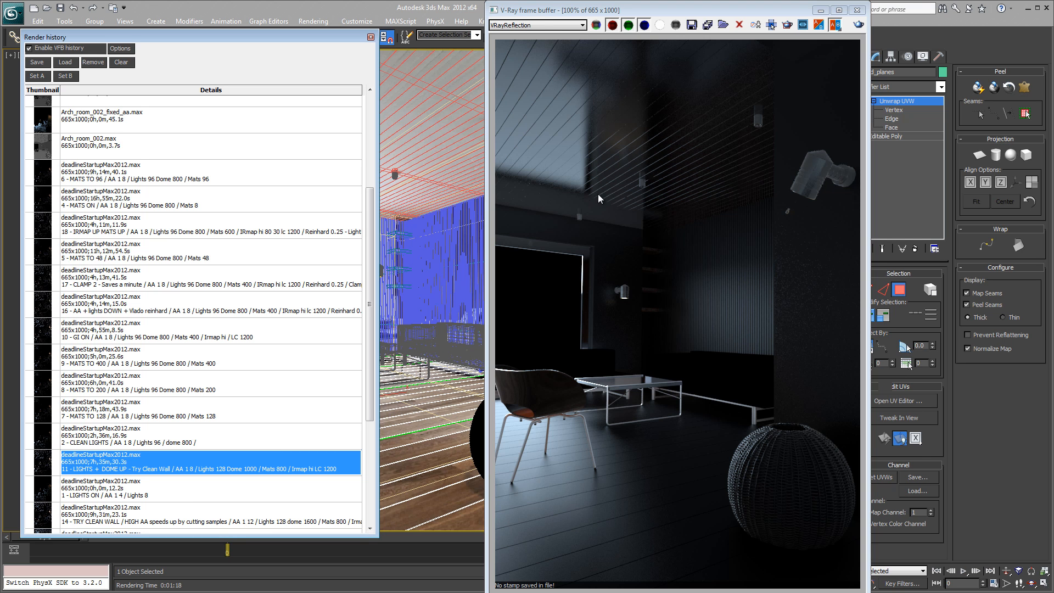
{"action": "left_click", "coordinate": [553, 25]}
{"action": "left_click", "coordinate": [535, 33]}
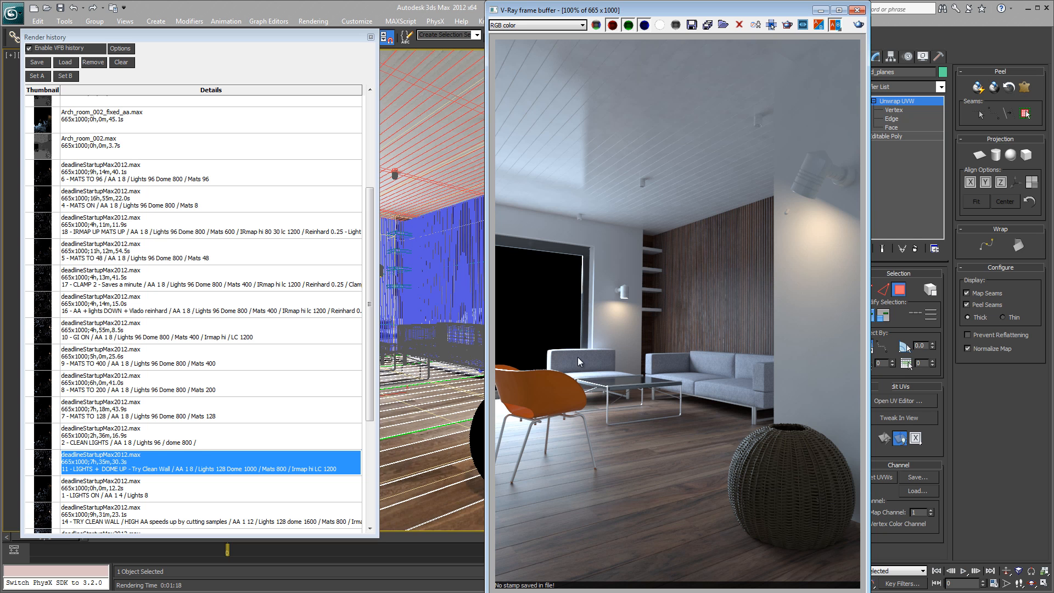
{"action": "left_click", "coordinate": [160, 469]}
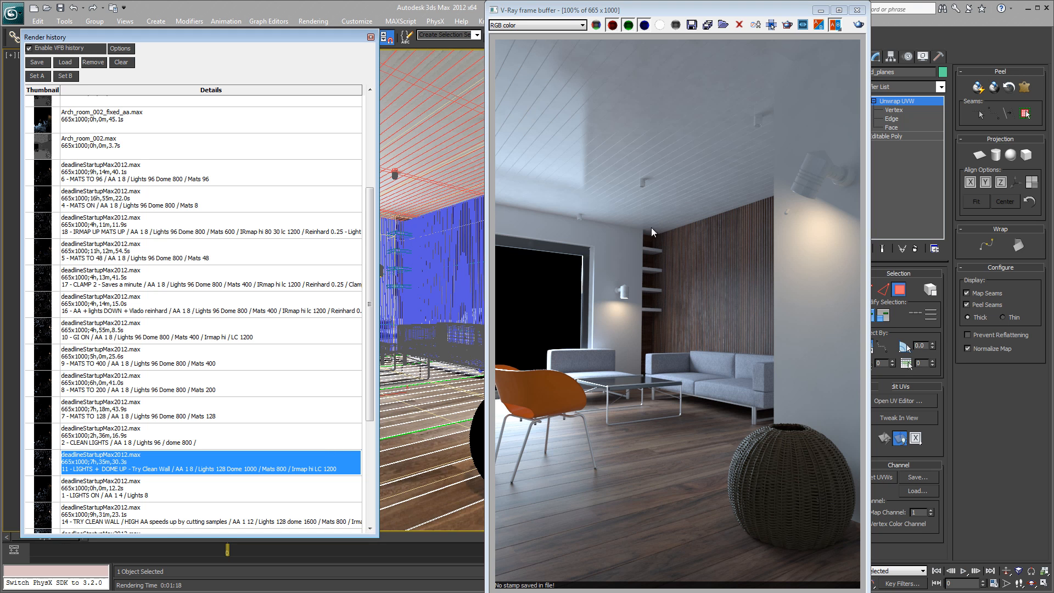
{"action": "left_click", "coordinate": [568, 25]}
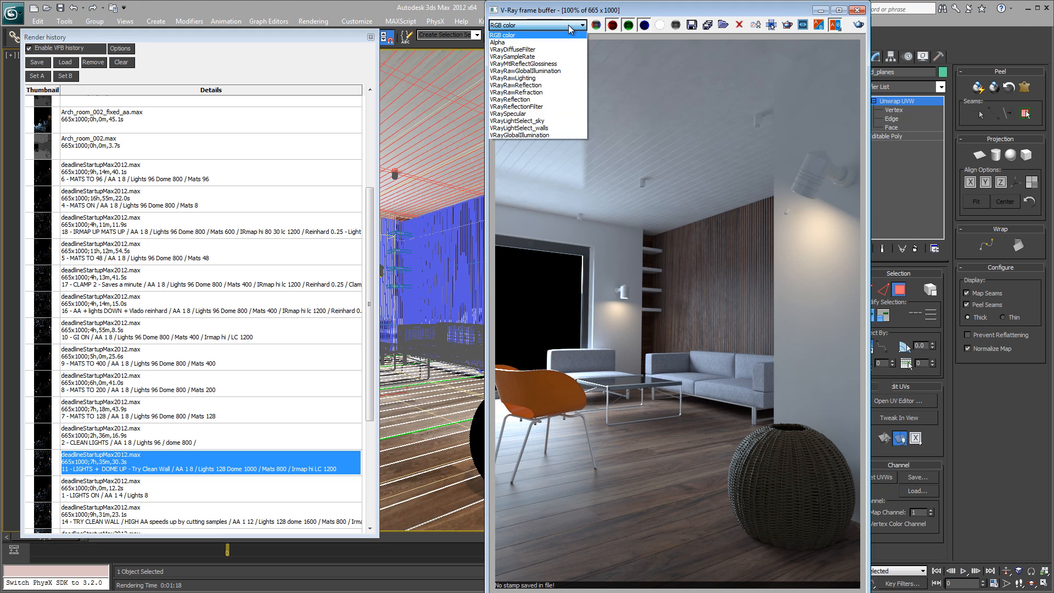
{"action": "left_click", "coordinate": [537, 99]}
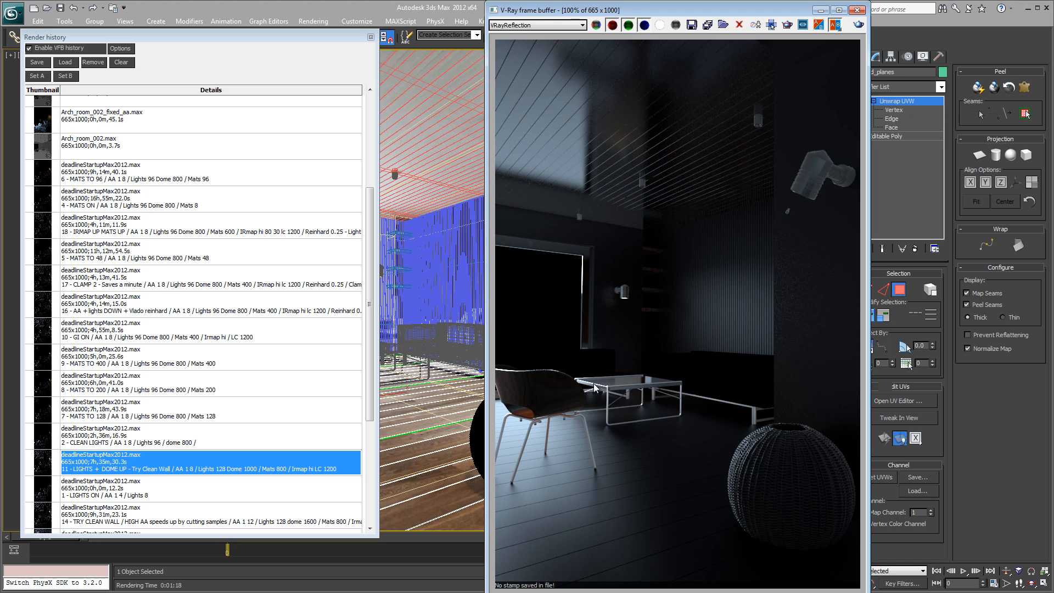
- Move the frame buffer aside and reveal the V-Ray Color mapping settings in Render Setup, with Image sampler collapsed
{"action": "left_click_drag", "start_coordinate": [613, 14], "coordinate": [753, 27]}
{"action": "left_click_drag", "start_coordinate": [673, 26], "coordinate": [707, 29]}
{"action": "left_click", "coordinate": [631, 37]}
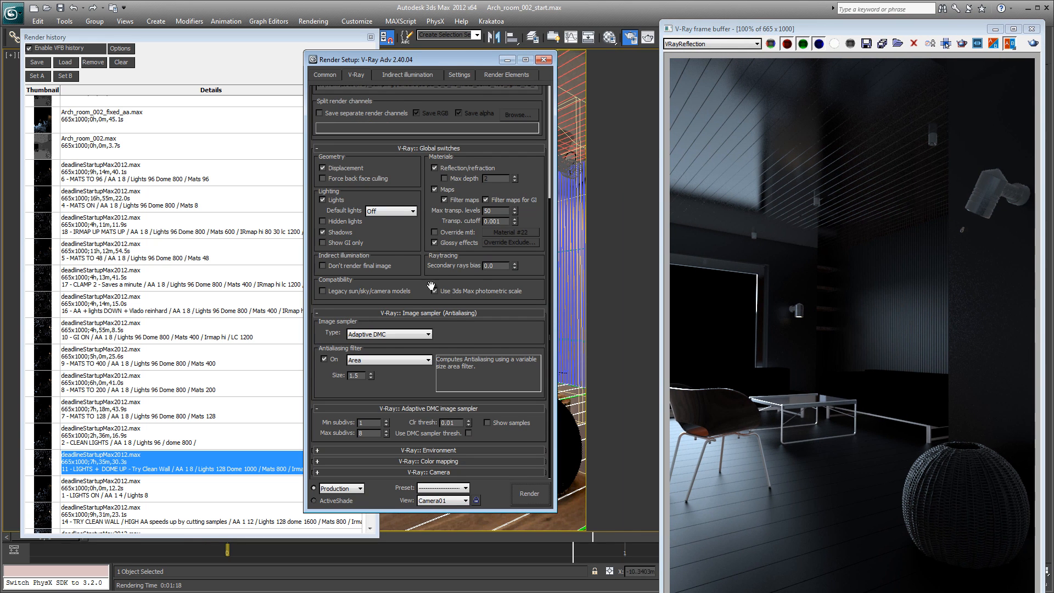
{"action": "left_click", "coordinate": [428, 313]}
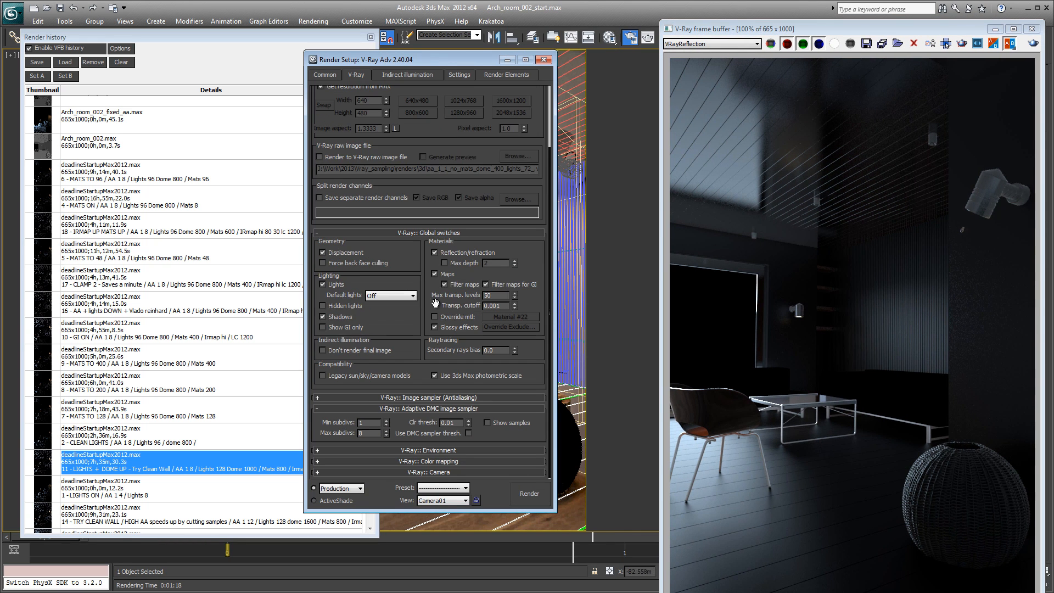
{"action": "left_click", "coordinate": [437, 462]}
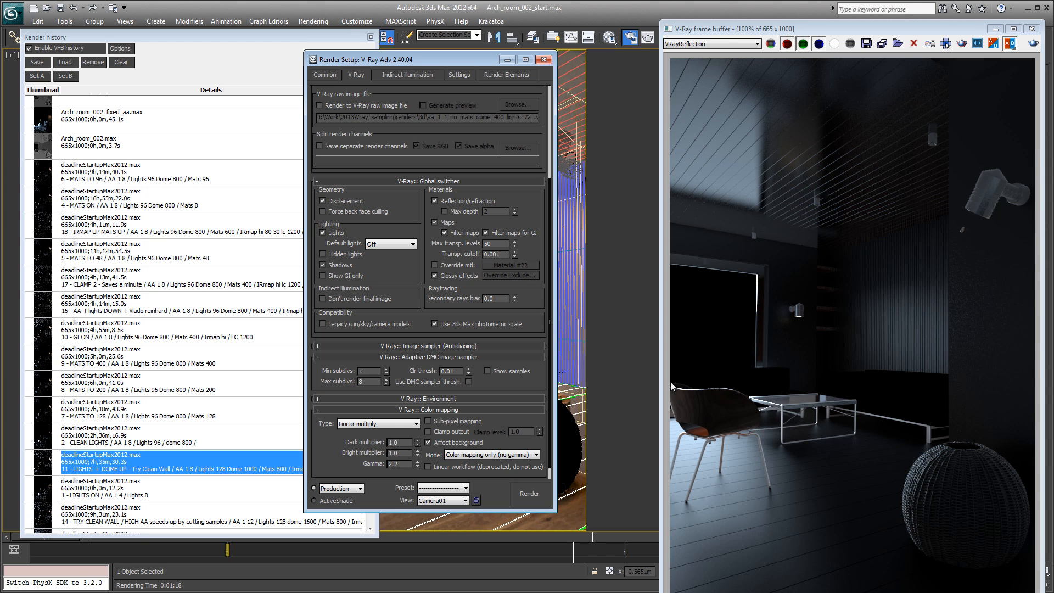
- Try Clamp output and its clamp level in the color mapping settings, turn it back off and close Render Setup
{"action": "left_click", "coordinate": [453, 431]}
{"action": "double_click", "coordinate": [517, 431]}
{"action": "left_click", "coordinate": [530, 431]}
{"action": "left_click_drag", "start_coordinate": [530, 431], "coordinate": [509, 433]}
{"action": "left_click", "coordinate": [450, 432]}
{"action": "left_click", "coordinate": [559, 61]}
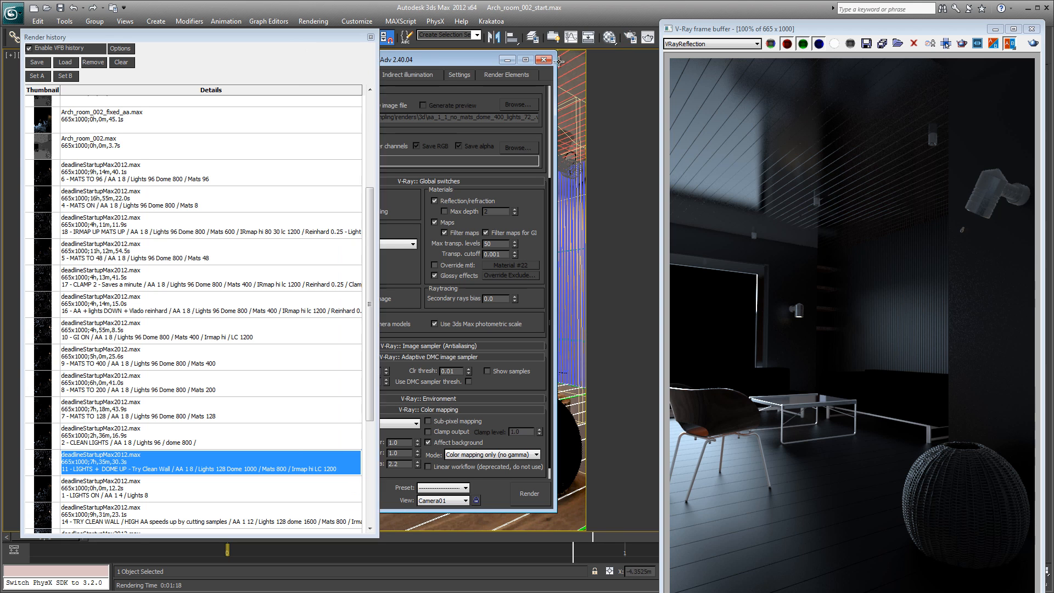
{"action": "left_click", "coordinate": [544, 59]}
- Place the frame buffer back beside the render history and display the RGB color channel
{"action": "left_click_drag", "start_coordinate": [700, 22], "coordinate": [684, 16]}
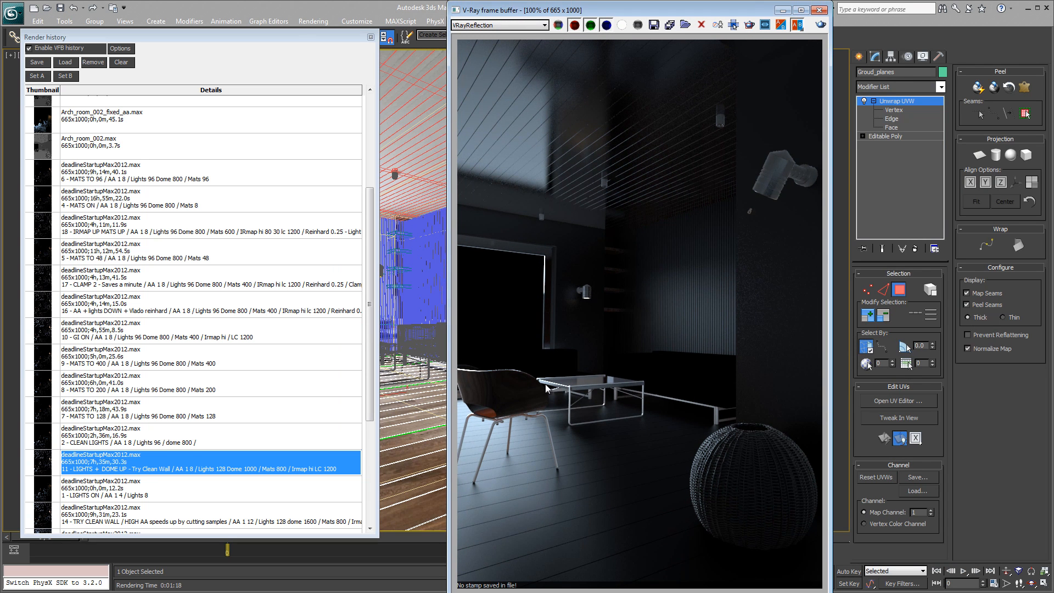
{"action": "left_click", "coordinate": [496, 26]}
{"action": "left_click", "coordinate": [495, 39]}
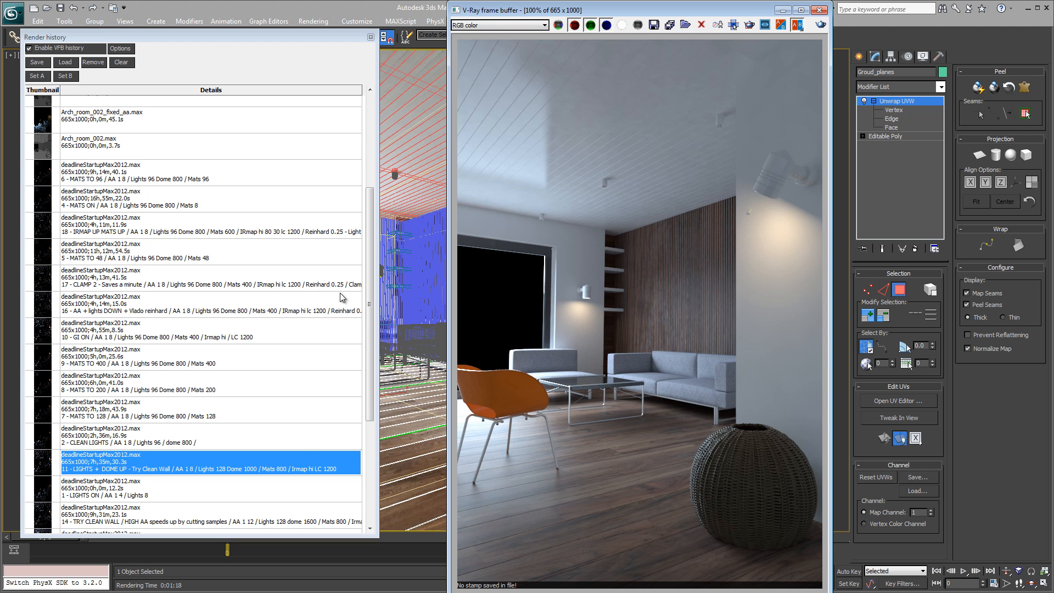
- Pick render 12, AA Up - Clean Wall / Ref worse, from the render history
{"action": "scroll", "coordinate": [368, 394], "scroll_direction": "down", "scroll_amount": 5}
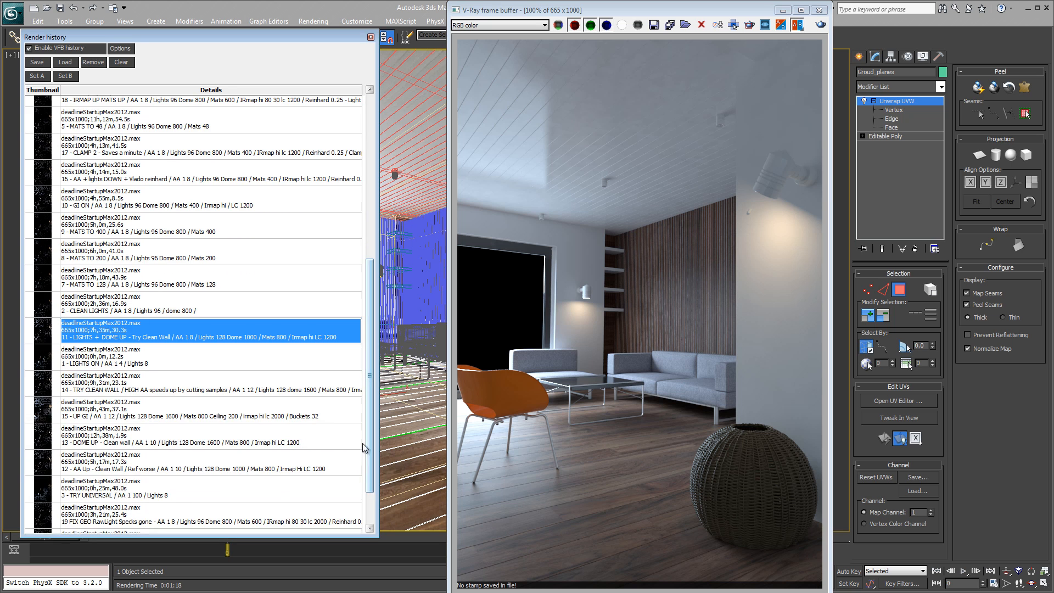
{"action": "left_click", "coordinate": [126, 478]}
{"action": "left_click", "coordinate": [144, 467]}
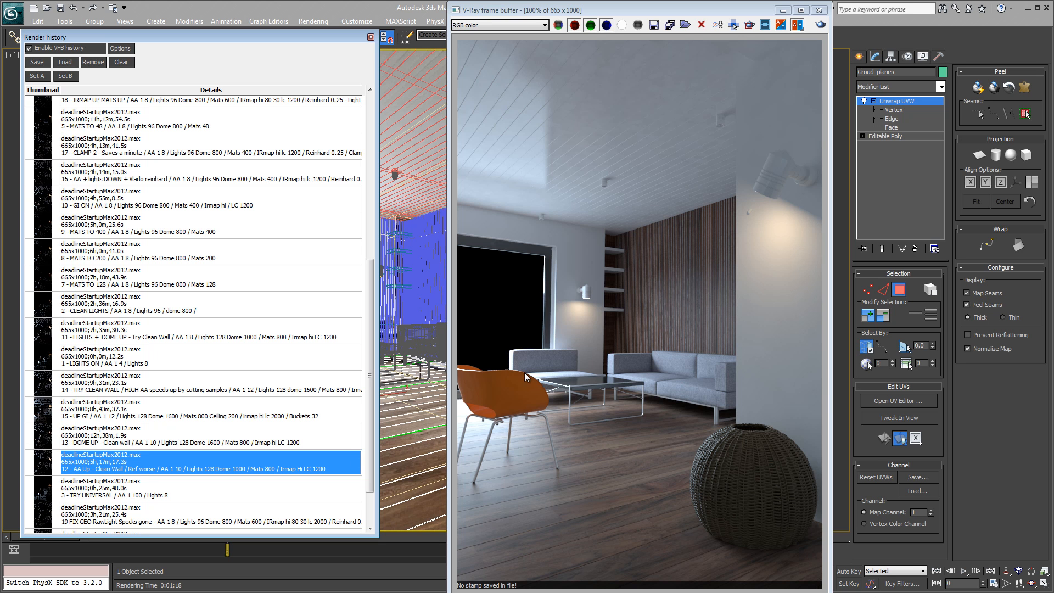
- Examine the antialiasing along the coffee table's bright metal edges at up to 1600% zoom and return to the full image
{"action": "left_click", "coordinate": [554, 387]}
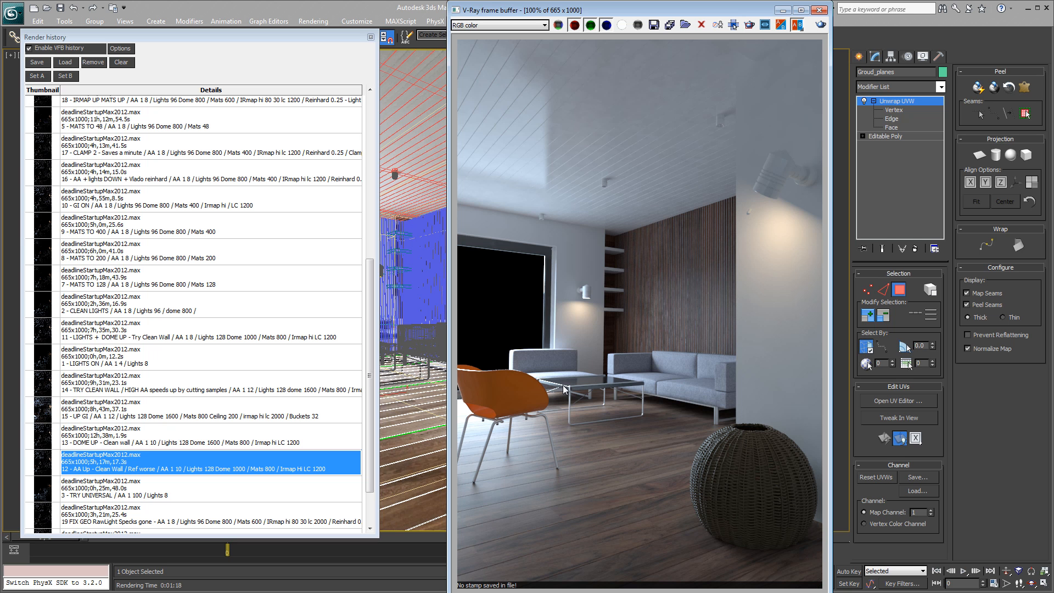
{"action": "scroll", "coordinate": [564, 388], "scroll_direction": "up", "scroll_amount": 1}
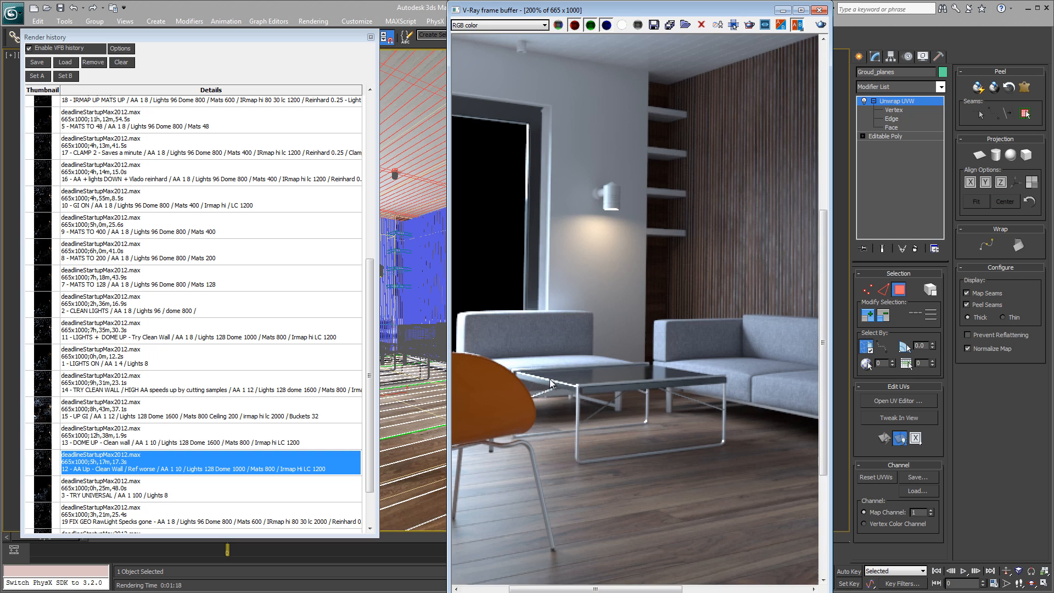
{"action": "scroll", "coordinate": [550, 379], "scroll_direction": "up", "scroll_amount": 2}
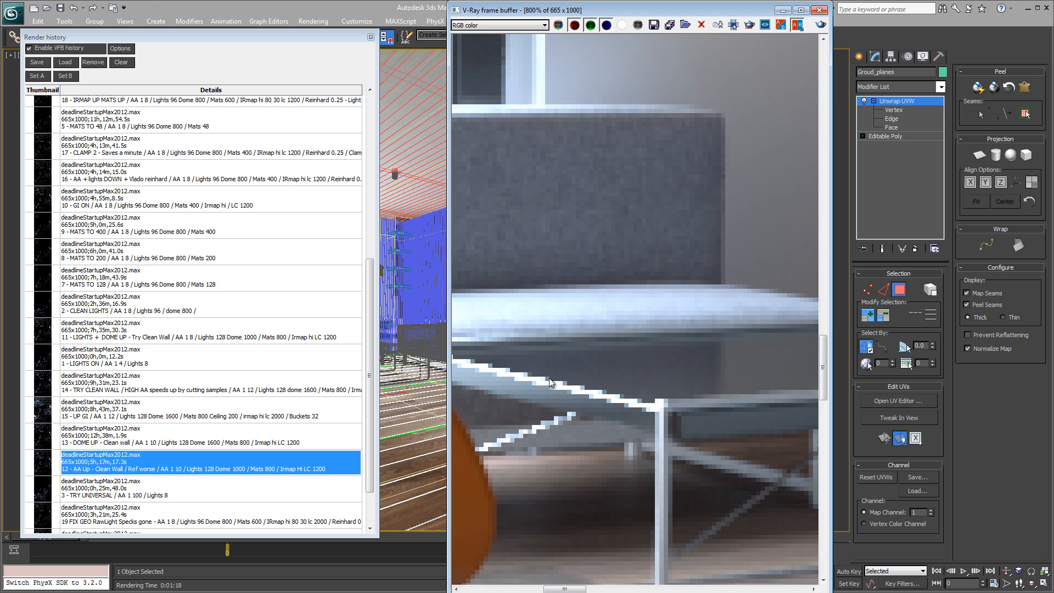
{"action": "scroll", "coordinate": [549, 378], "scroll_direction": "up", "scroll_amount": 1}
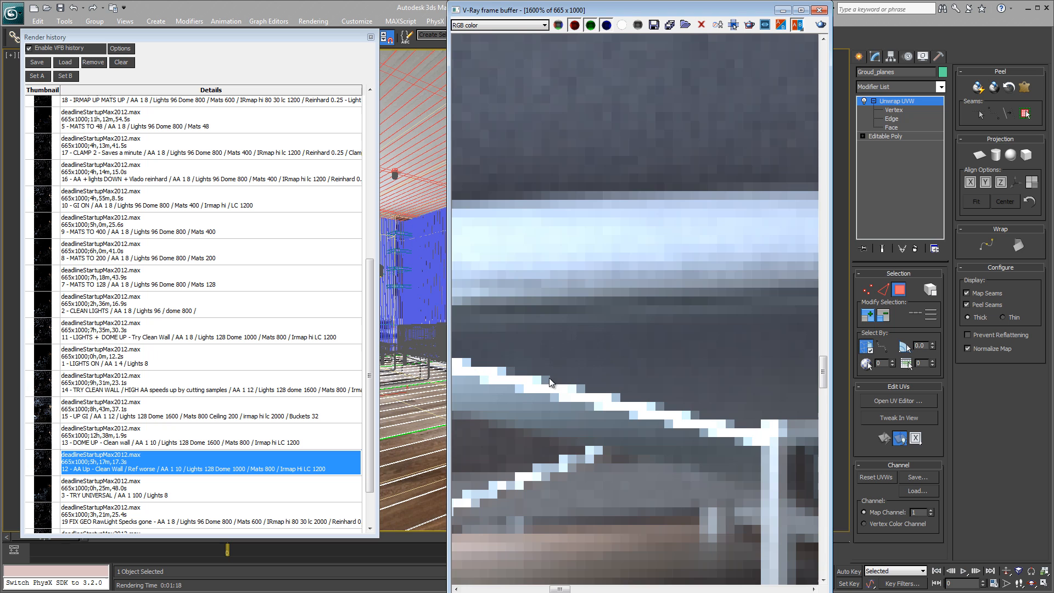
{"action": "right_click", "coordinate": [518, 379]}
{"action": "right_click_drag", "start_coordinate": [518, 380], "coordinate": [526, 380]}
{"action": "scroll", "coordinate": [605, 377], "scroll_direction": "down", "scroll_amount": 2}
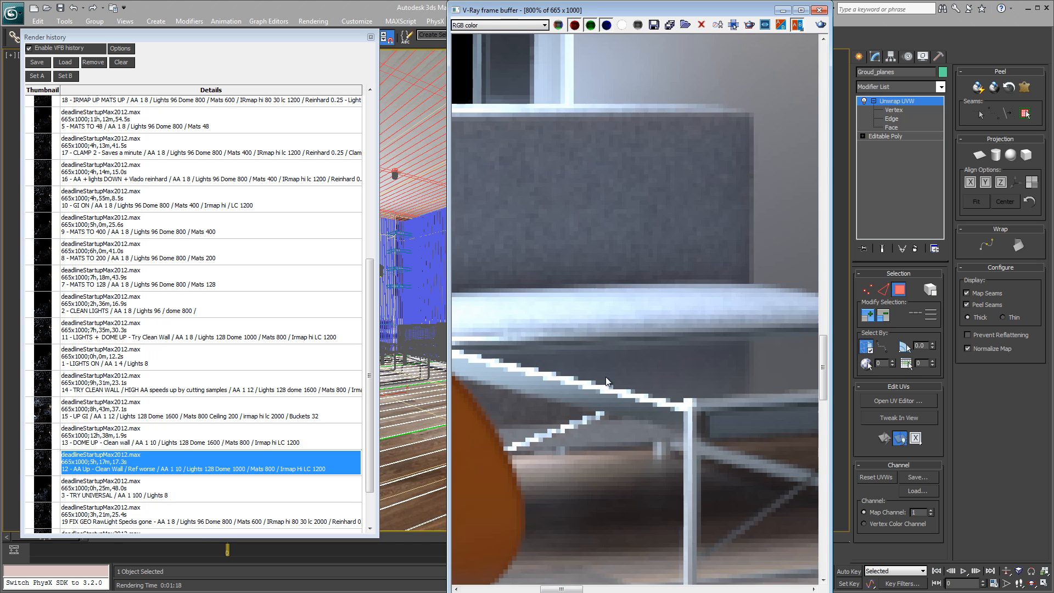
{"action": "scroll", "coordinate": [605, 376], "scroll_direction": "down", "scroll_amount": 1}
{"action": "scroll", "coordinate": [605, 377], "scroll_direction": "down", "scroll_amount": 1}
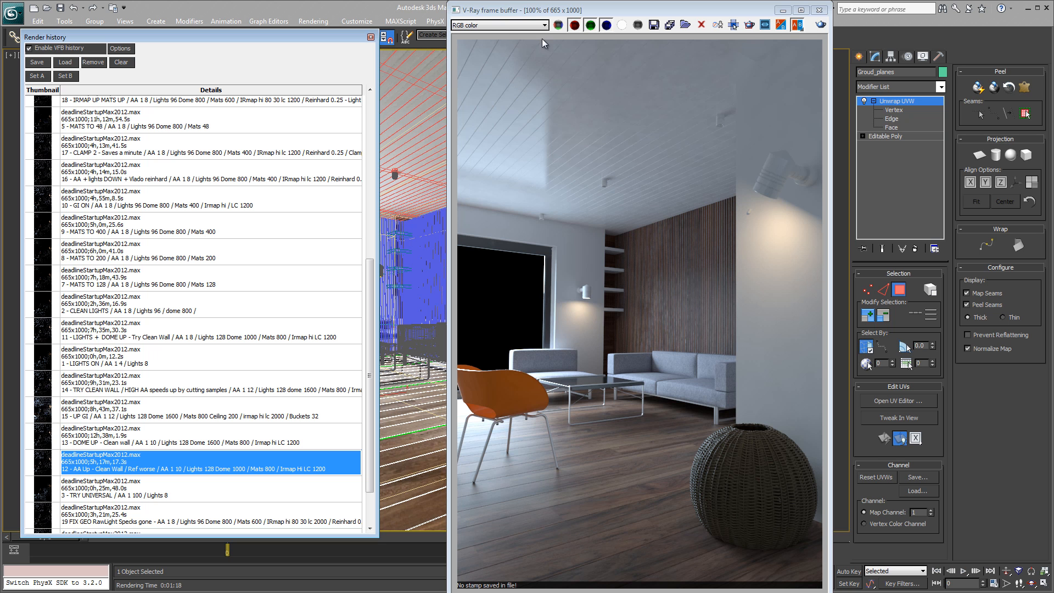
- Examine the VRayReflection pass of render 12 in the frame buffer and return to the RGB color channel
{"action": "left_click", "coordinate": [528, 26]}
{"action": "left_click", "coordinate": [500, 106]}
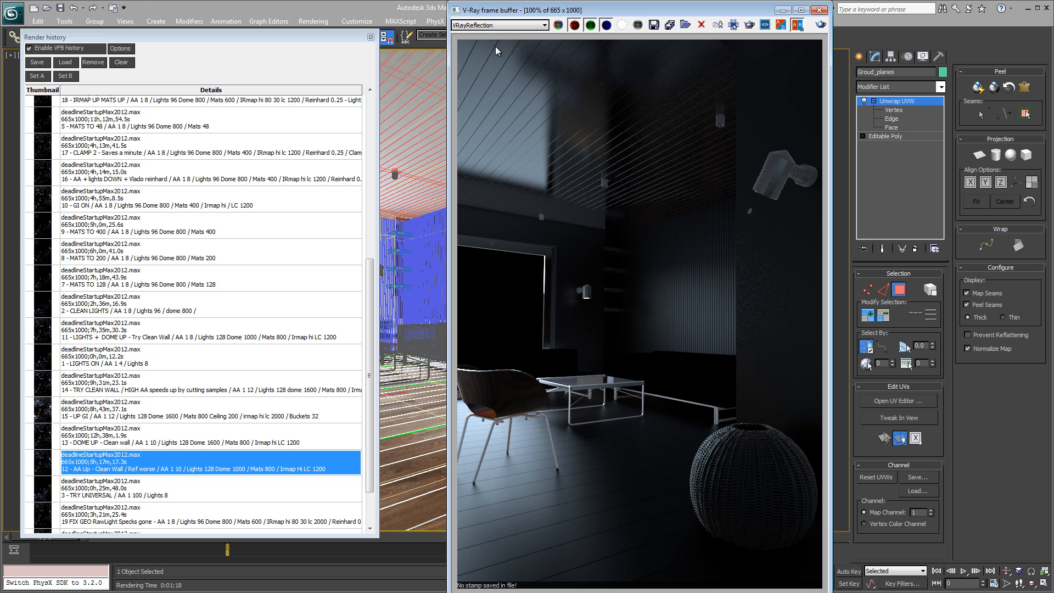
{"action": "left_click", "coordinate": [518, 24]}
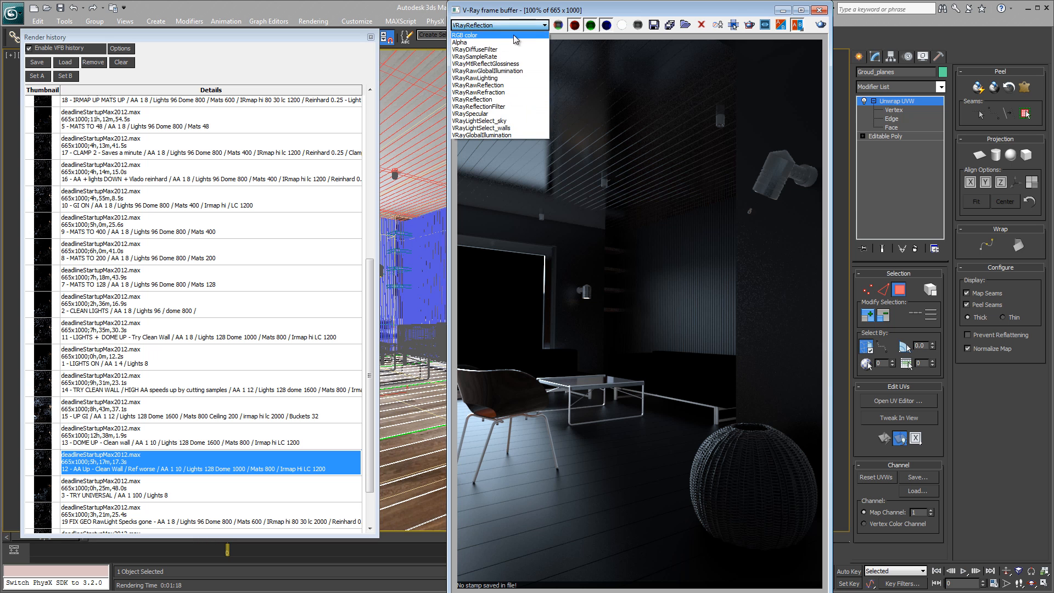
{"action": "left_click", "coordinate": [513, 35]}
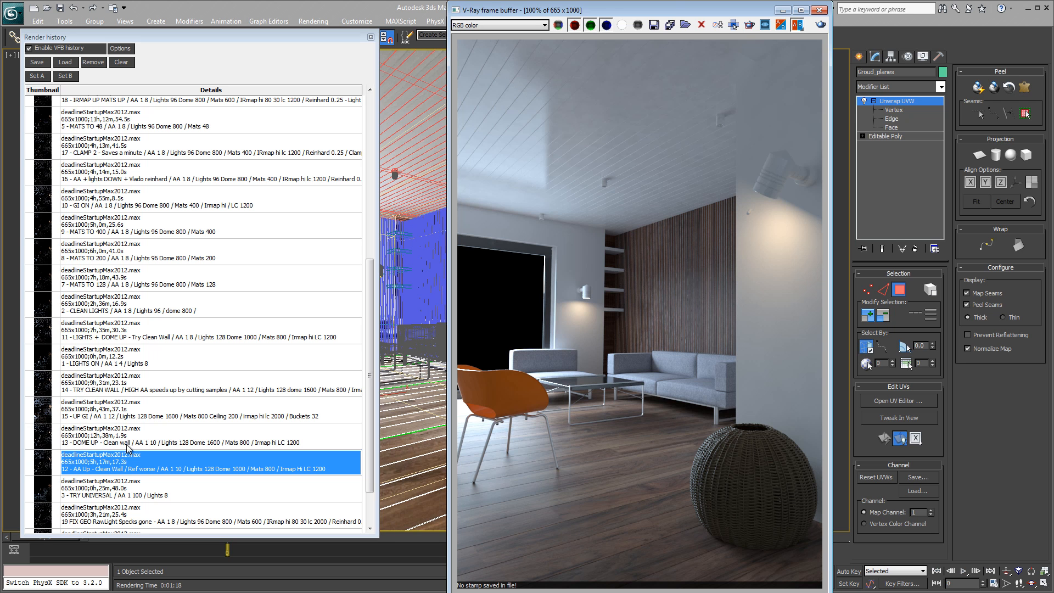
- Go through the render history entries 13 - DOME UP, 14 - TRY CLEAN WALL and 15 - UP GI to compare their settings and times
{"action": "left_click", "coordinate": [181, 445]}
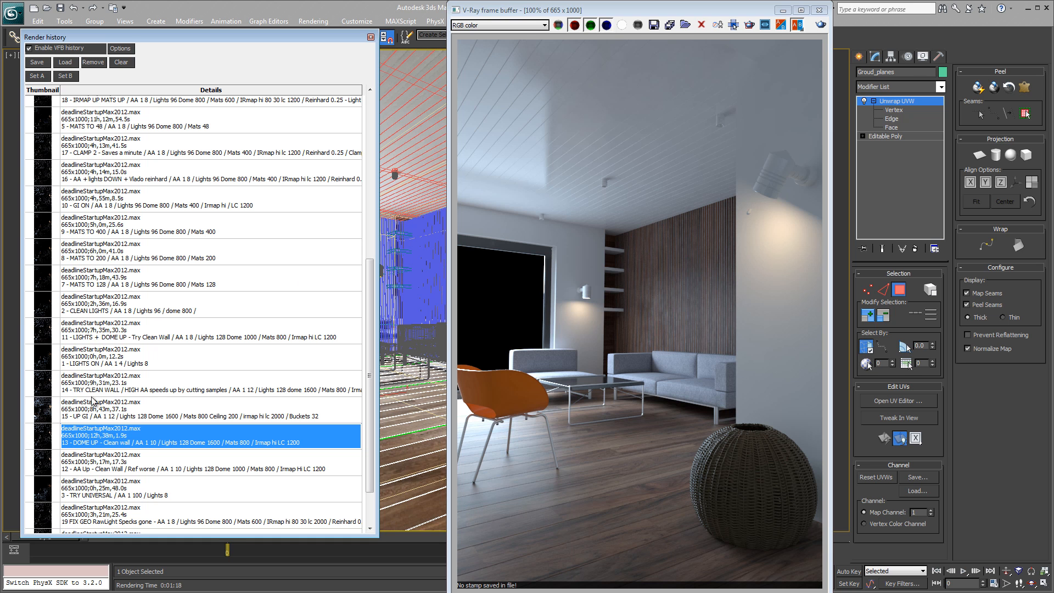
{"action": "left_click", "coordinate": [153, 393]}
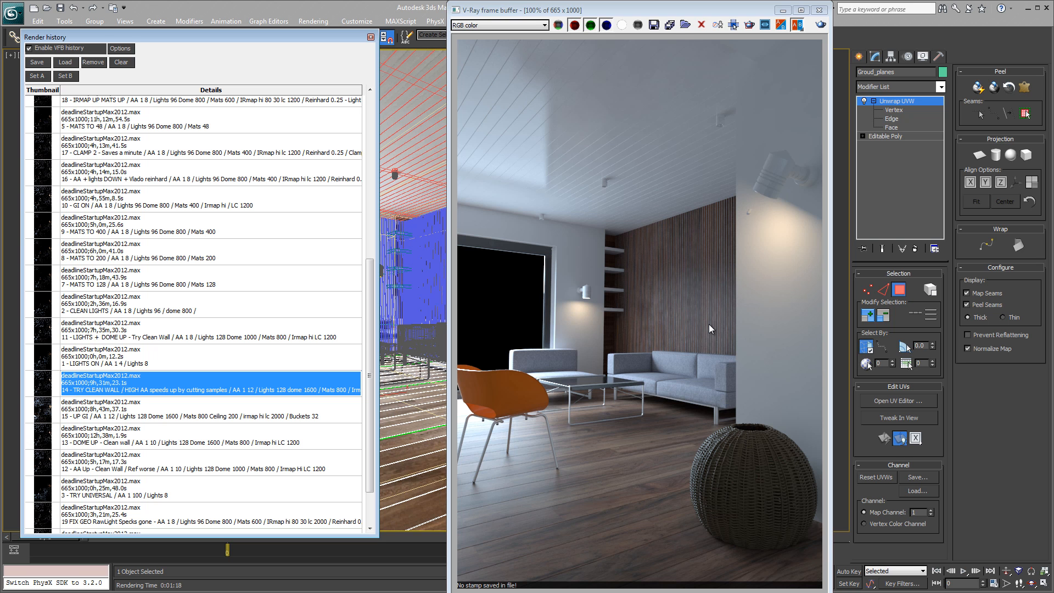
{"action": "left_click", "coordinate": [183, 416]}
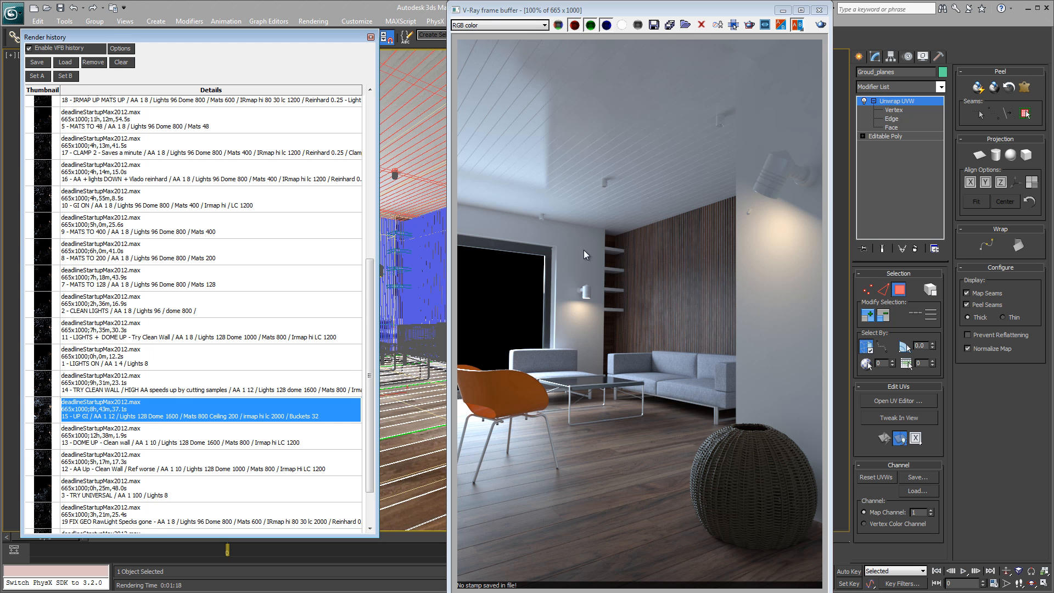
- Examine the VRayRawGlobalIllumination and VRaySampleRate passes in the frame buffer and return to the RGB color channel
{"action": "left_click", "coordinate": [532, 25]}
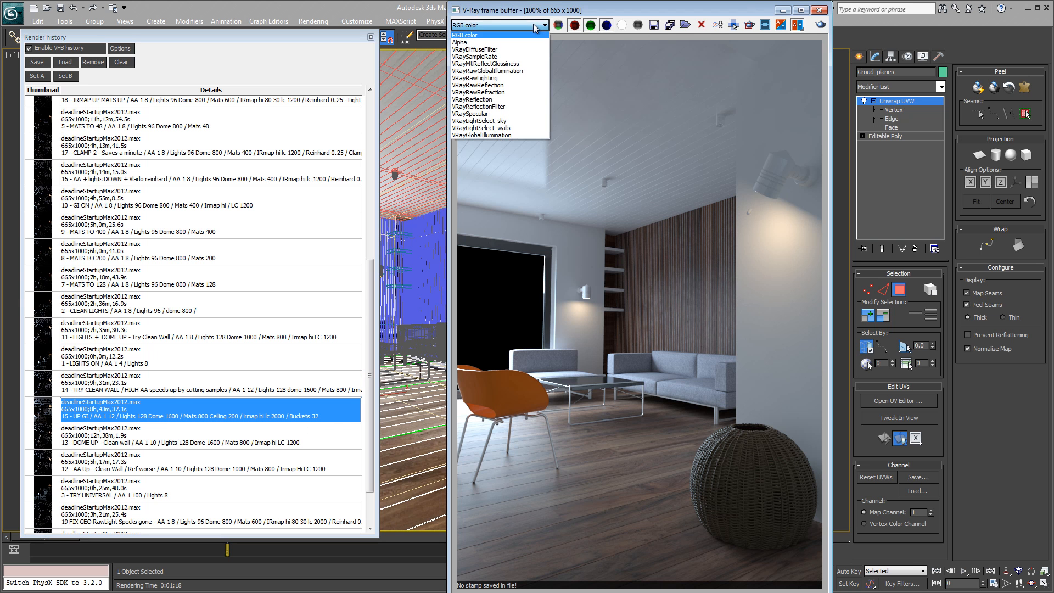
{"action": "left_click", "coordinate": [504, 72]}
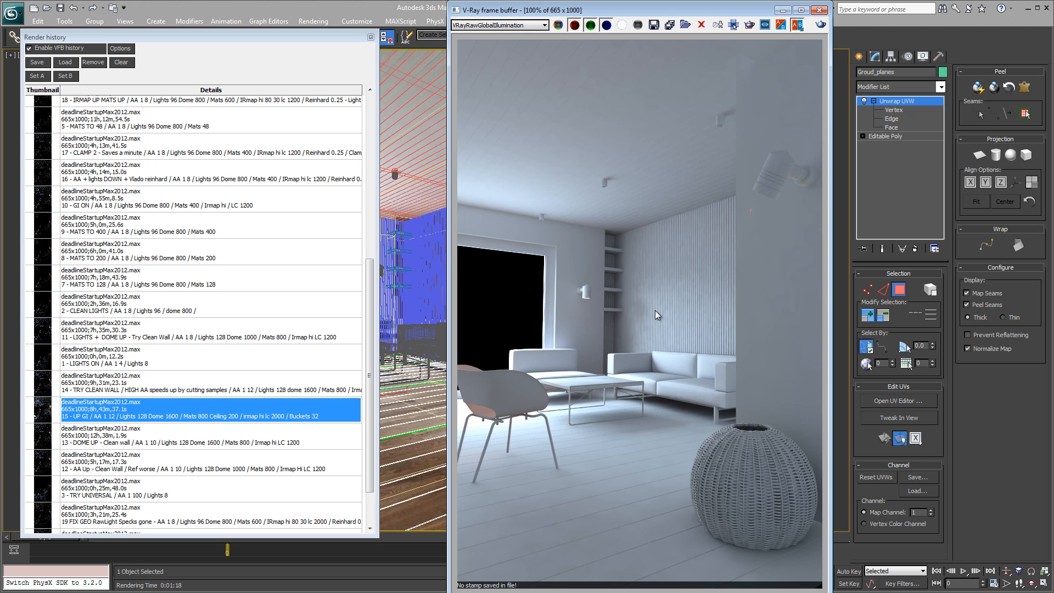
{"action": "left_click", "coordinate": [505, 25]}
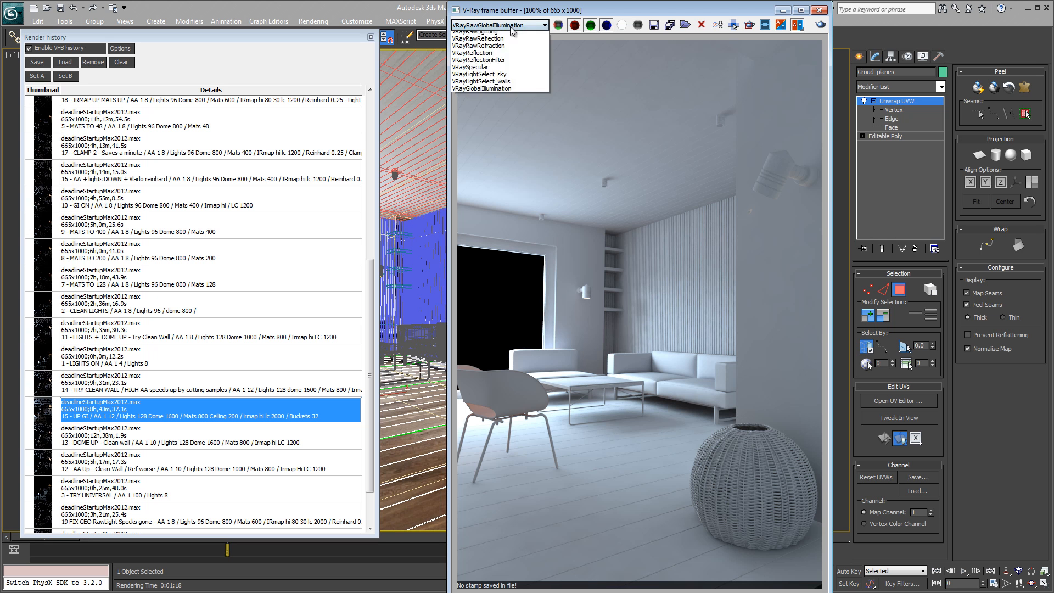
{"action": "left_click", "coordinate": [504, 64]}
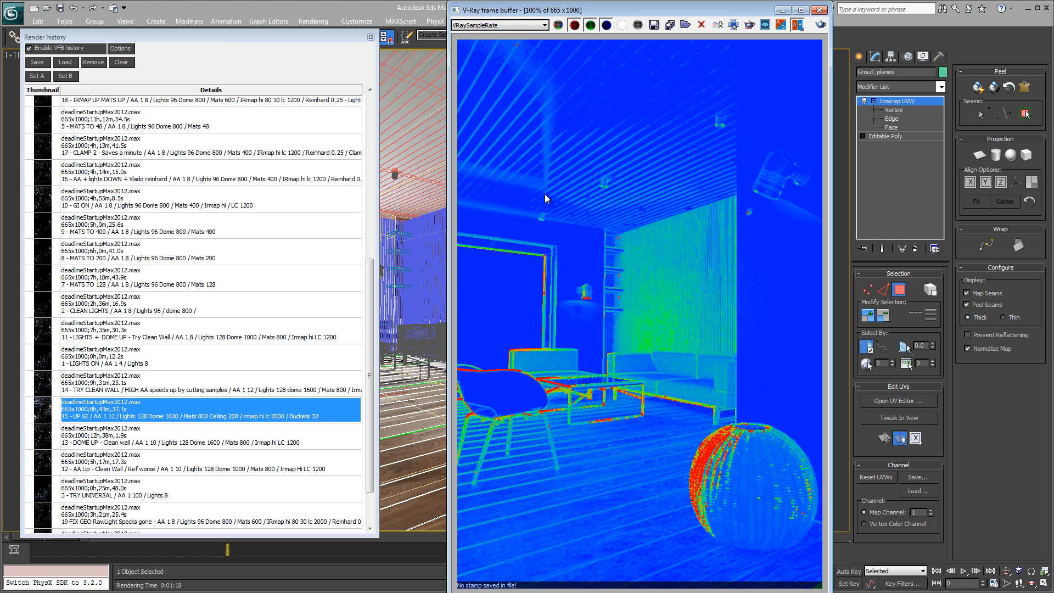
{"action": "left_click", "coordinate": [508, 24]}
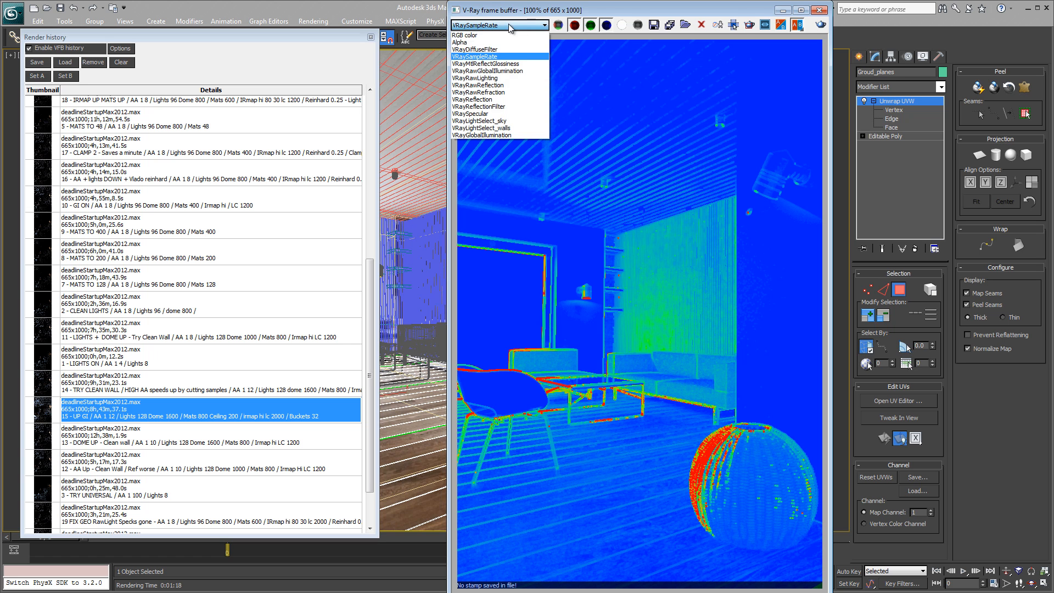
{"action": "left_click", "coordinate": [471, 35]}
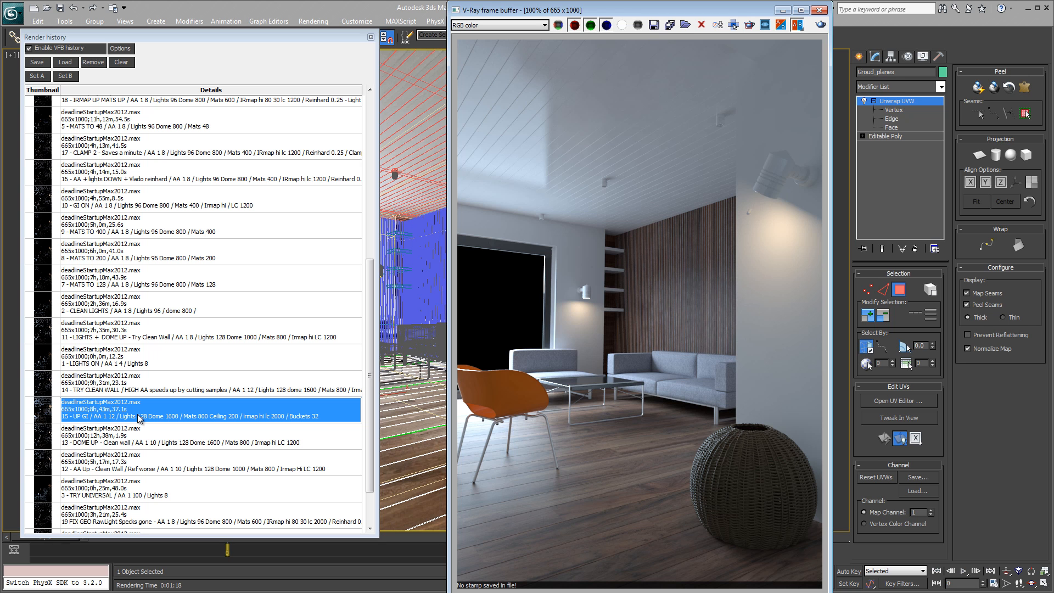
- Compare history entries 15 - UP GI and 10 - GI ON with 16 - AA + lights DOWN + Vlado reinhard, leaving entry 16 selected
{"action": "left_click", "coordinate": [138, 415]}
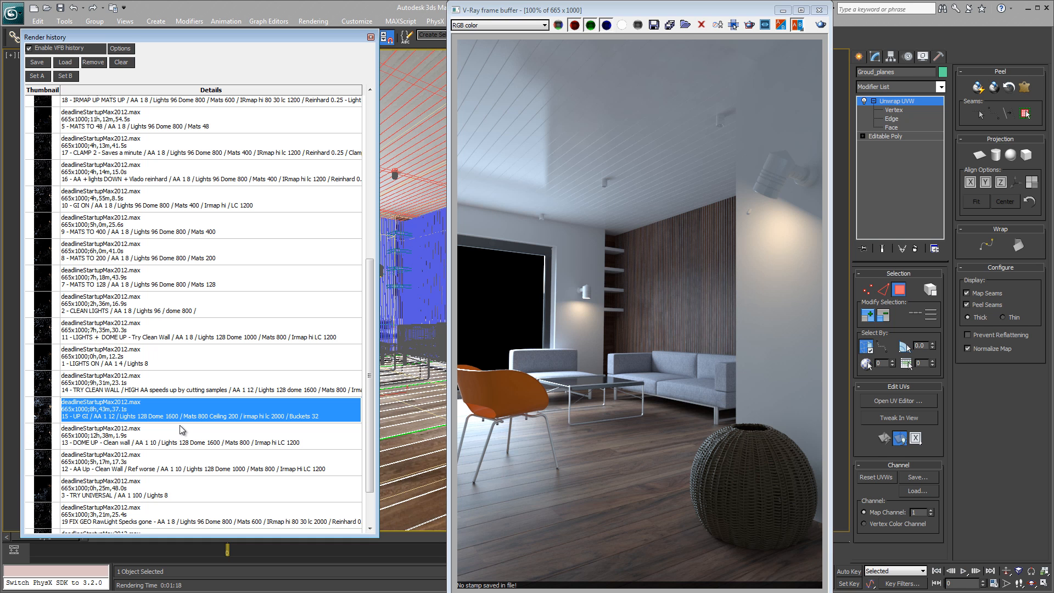
{"action": "left_click", "coordinate": [202, 213]}
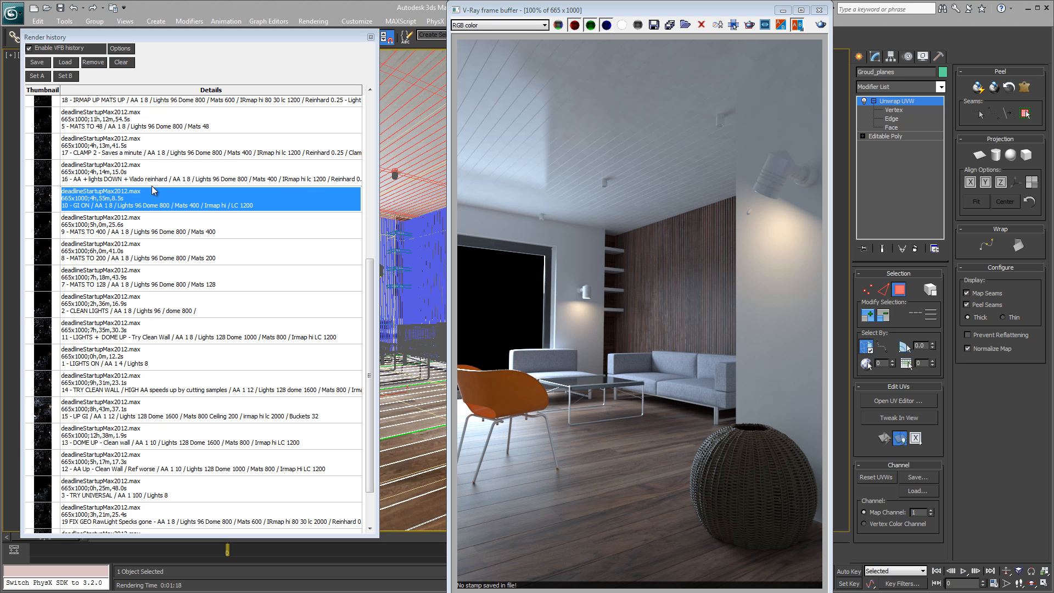
{"action": "left_click", "coordinate": [189, 181]}
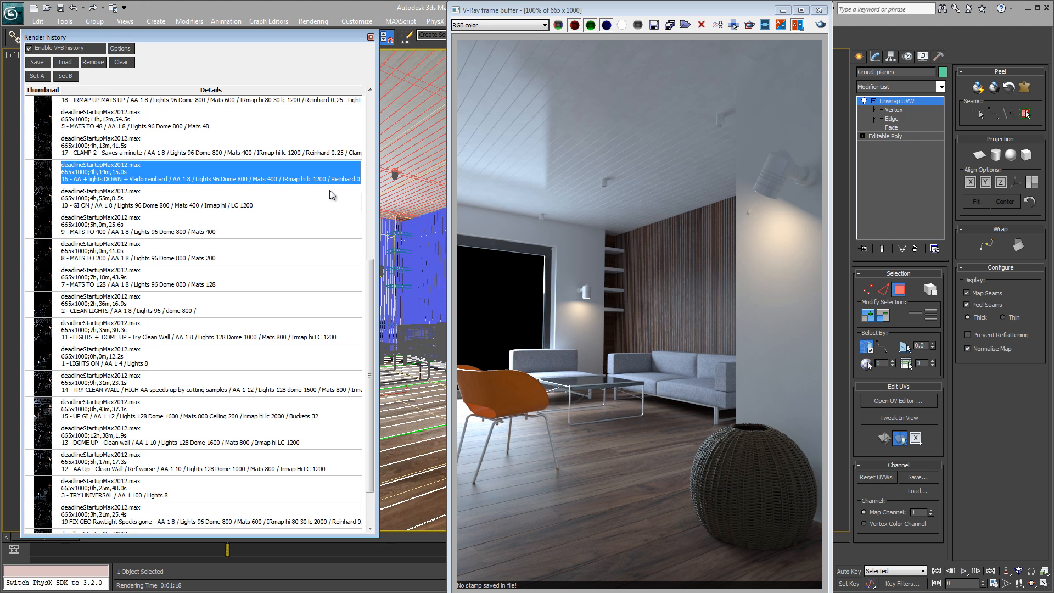
- Widen the render history to show the full render descriptions and move the frame buffer away from it to uncover the viewport
{"action": "left_click_drag", "start_coordinate": [380, 209], "coordinate": [449, 207]}
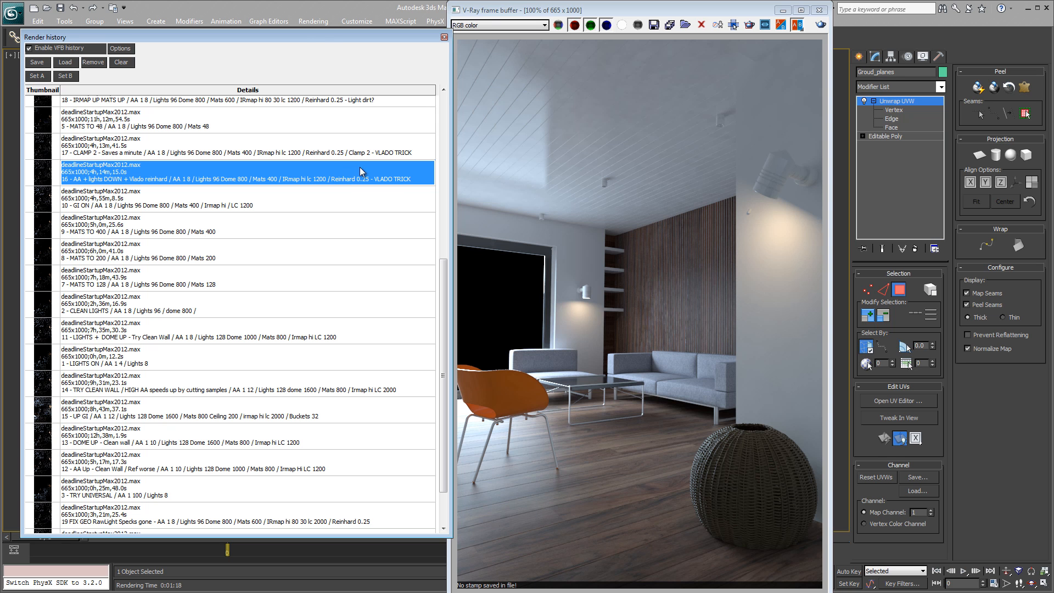
{"action": "left_click_drag", "start_coordinate": [318, 36], "coordinate": [304, 36]}
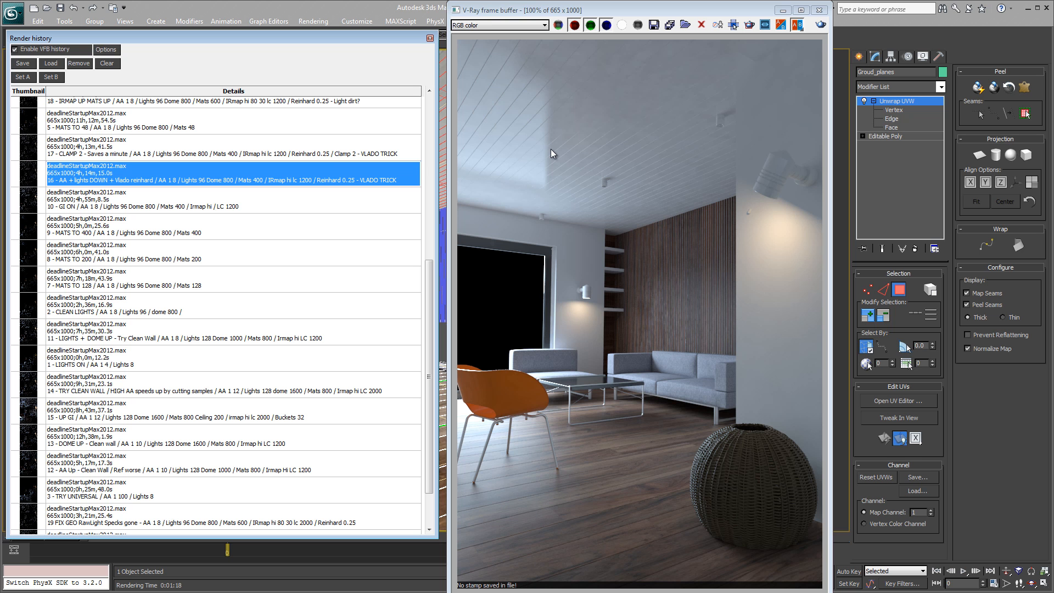
{"action": "left_click_drag", "start_coordinate": [606, 11], "coordinate": [825, 12]}
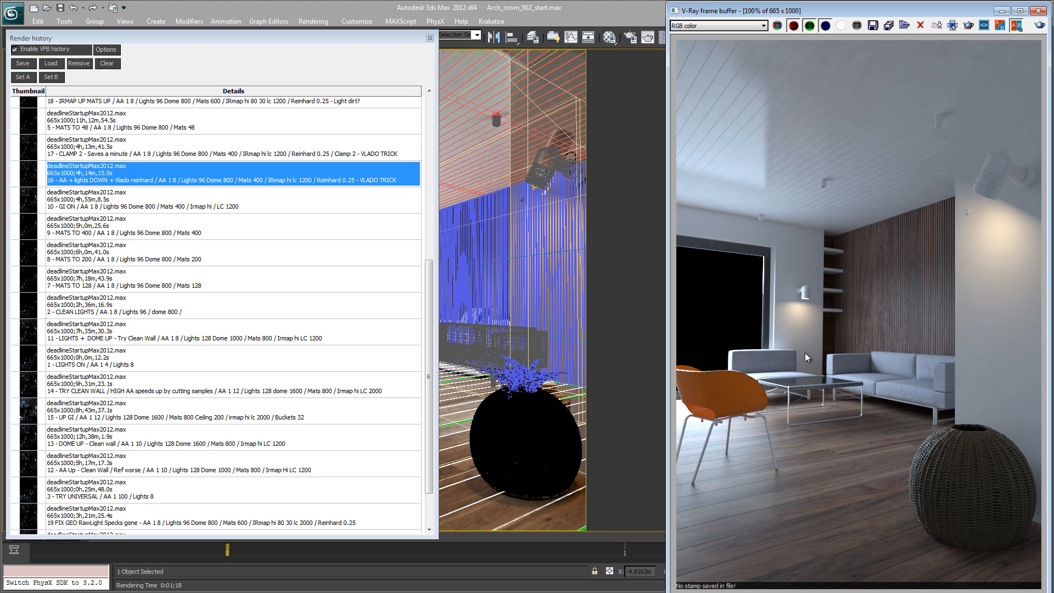
- Collapse the Global switches in the V-Ray Render Setup and set the color mapping type to Reinhard
{"action": "left_click", "coordinate": [632, 42]}
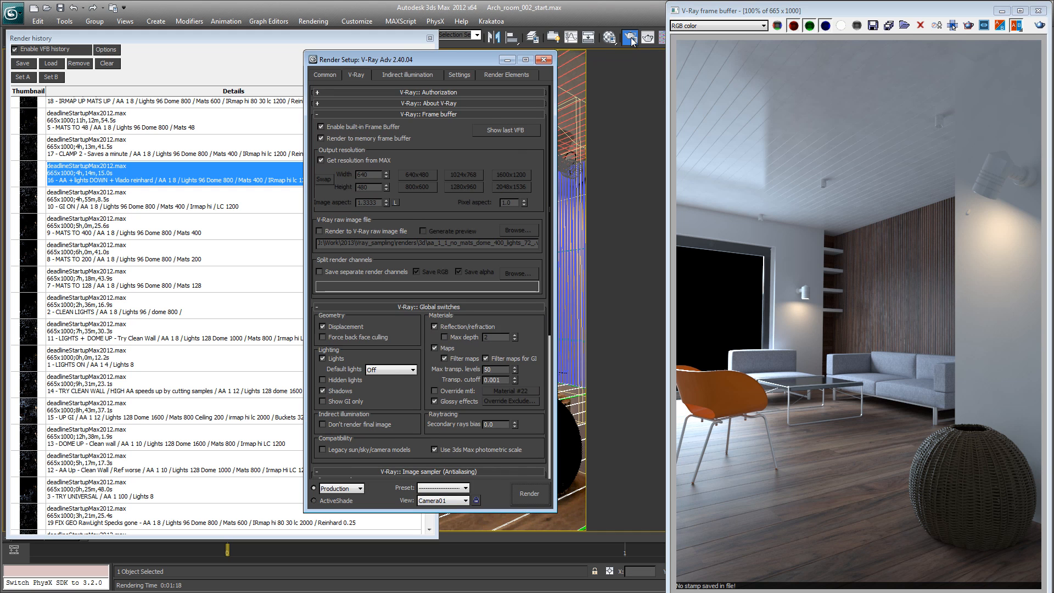
{"action": "left_click", "coordinate": [415, 307]}
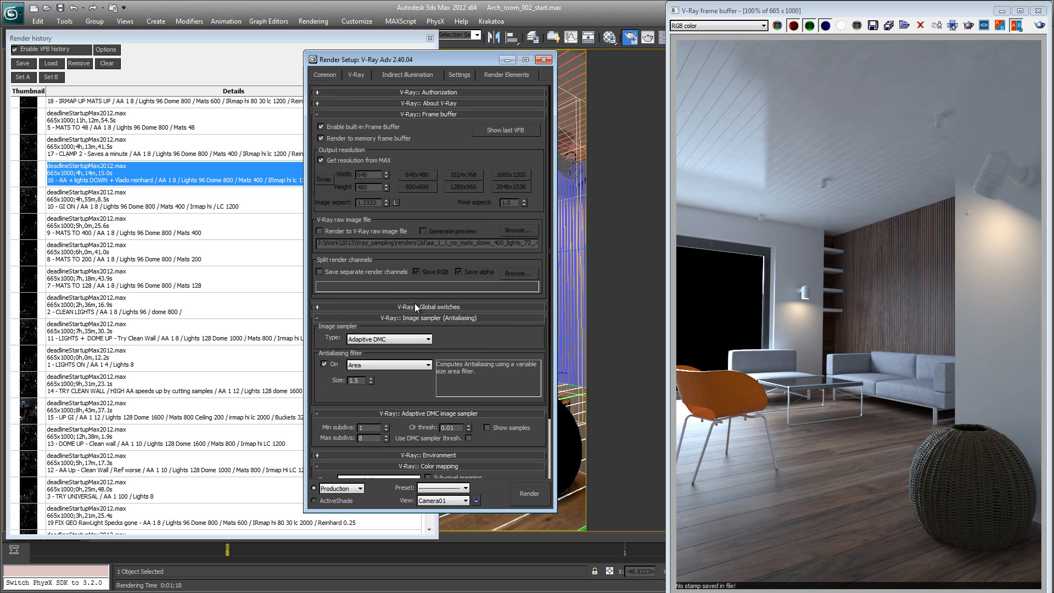
{"action": "scroll", "coordinate": [415, 306], "scroll_direction": "down", "scroll_amount": 3}
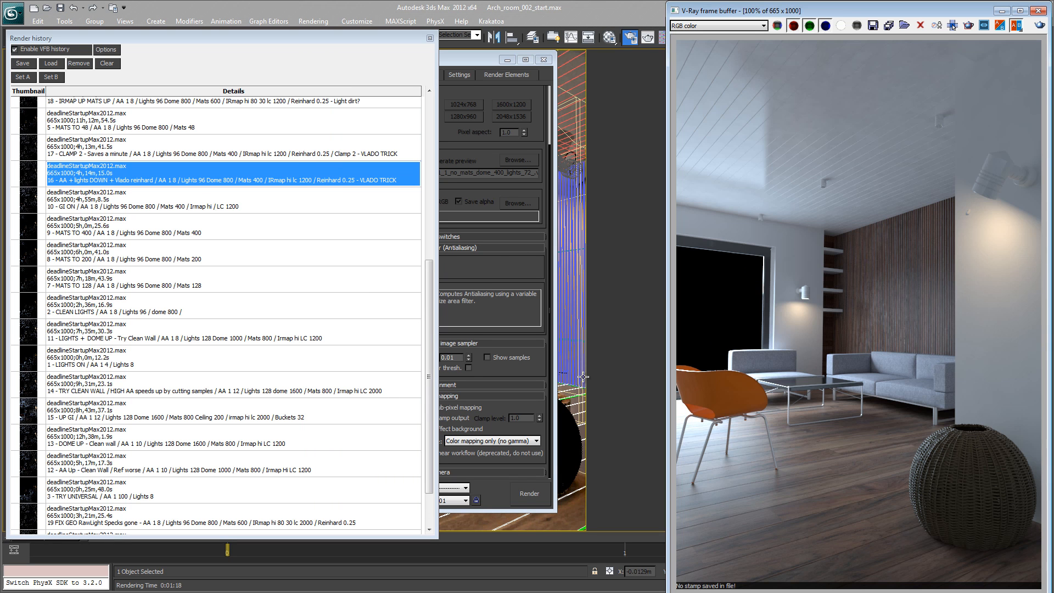
{"action": "left_click", "coordinate": [510, 270]}
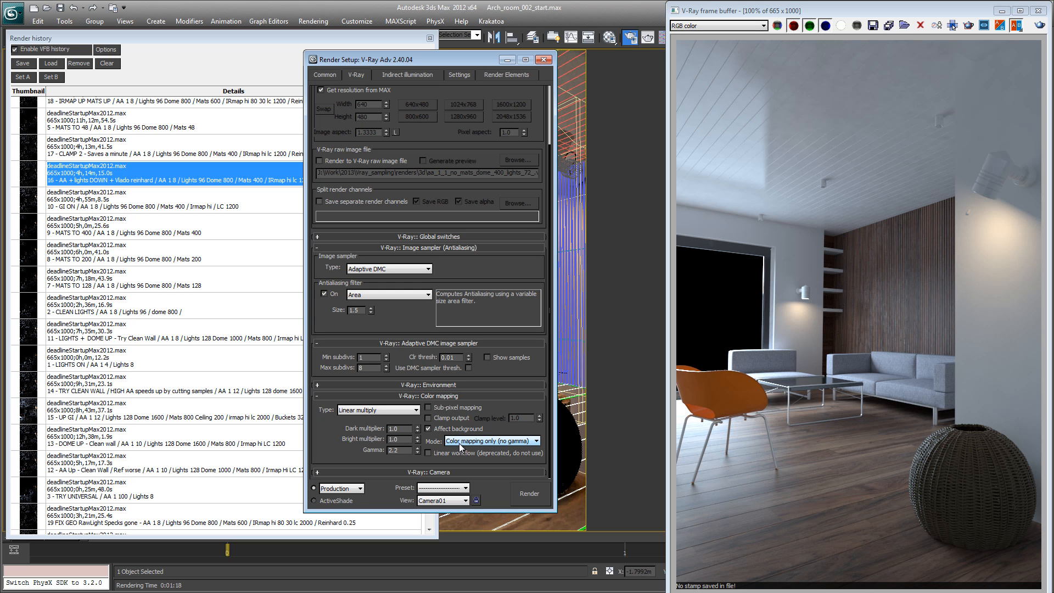
{"action": "key", "text": "ctrl+s"}
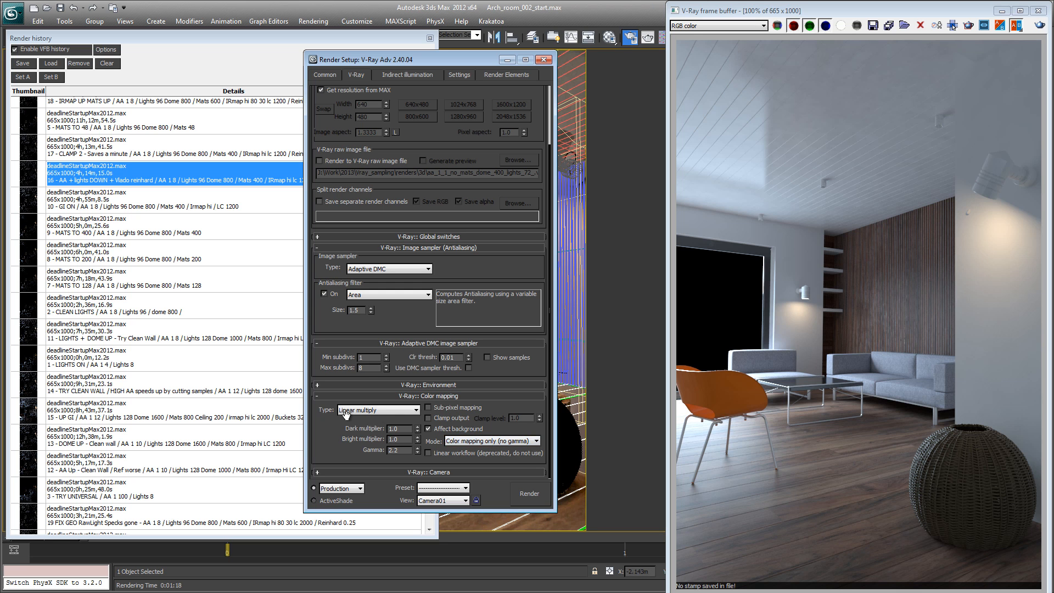
{"action": "left_click", "coordinate": [399, 416]}
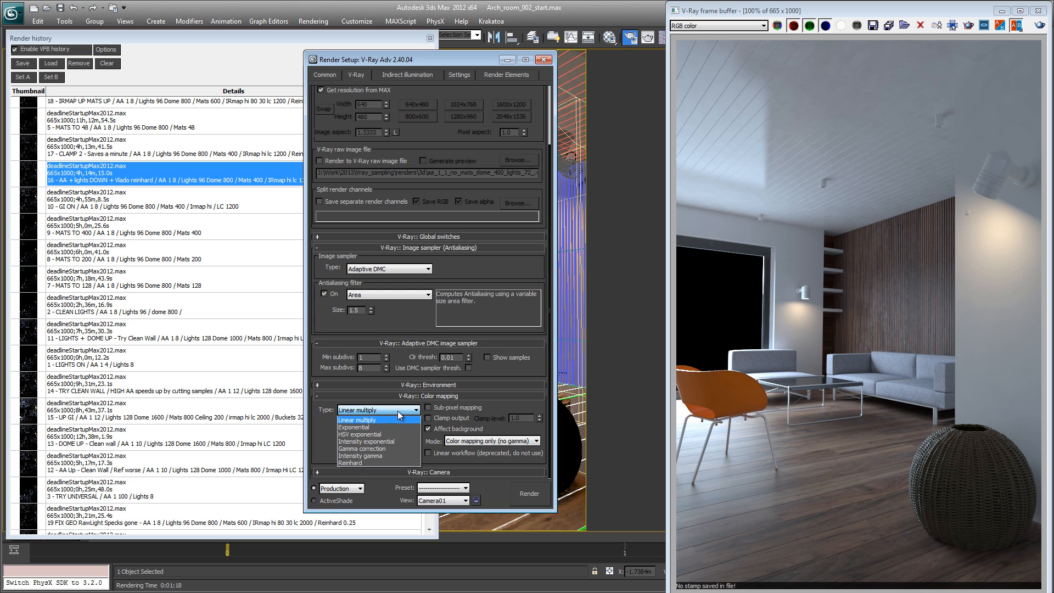
{"action": "left_click", "coordinate": [371, 463]}
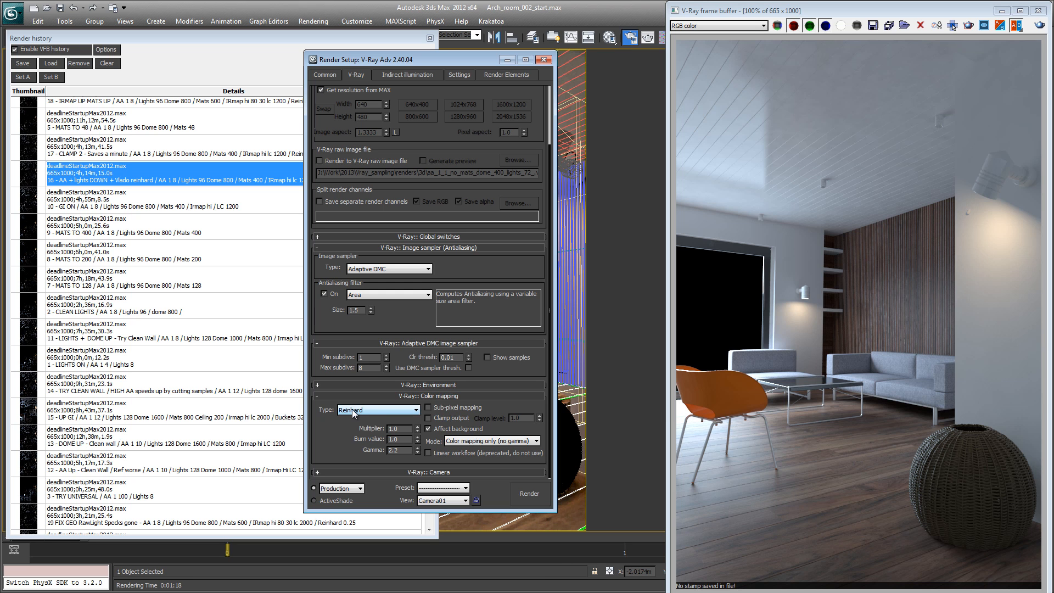
- Set the Reinhard burn value to 0.25 and close Render Setup
{"action": "left_click", "coordinate": [398, 439]}
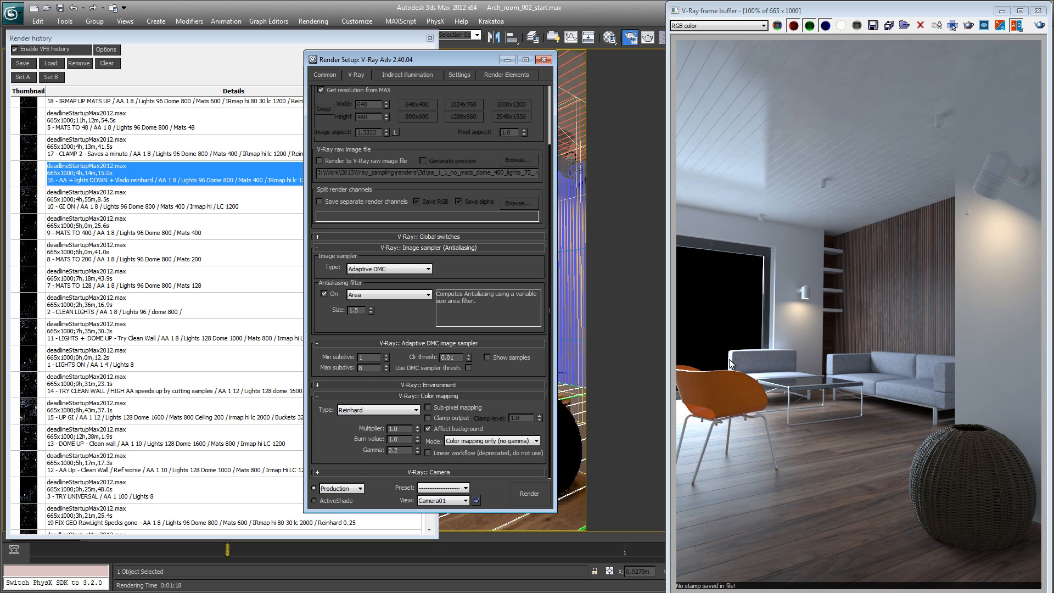
{"action": "left_click_drag", "start_coordinate": [408, 439], "coordinate": [360, 439]}
{"action": "type", "text": ".25"}
{"action": "key", "text": "Return"}
{"action": "left_click", "coordinate": [543, 59]}
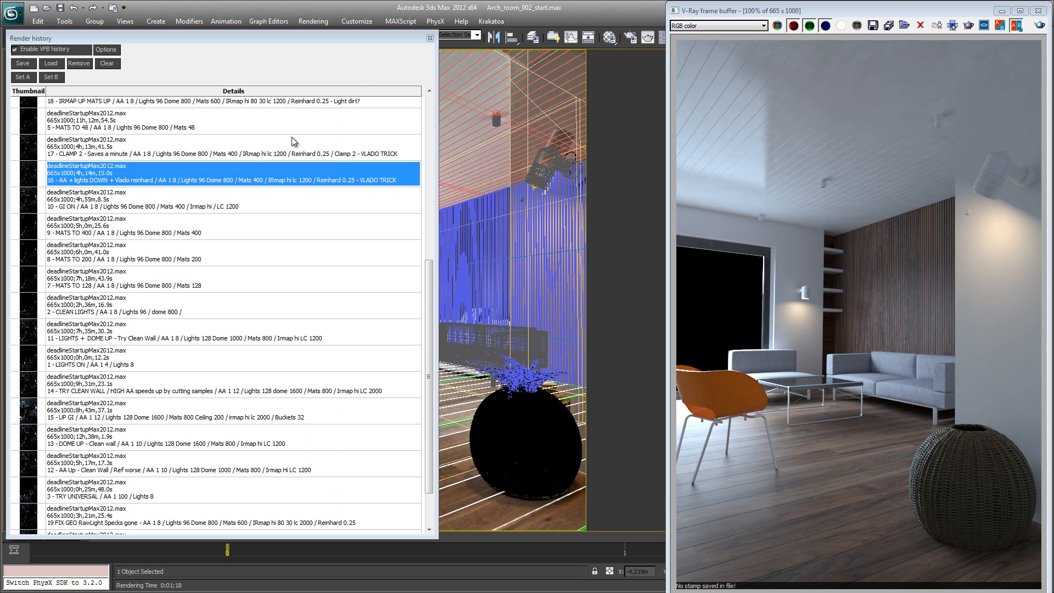
- Load render 16, AA + lights DOWN + Vlado reinhard, into the frame buffer and move the frame buffer closer to the render history
{"action": "double_click", "coordinate": [172, 178]}
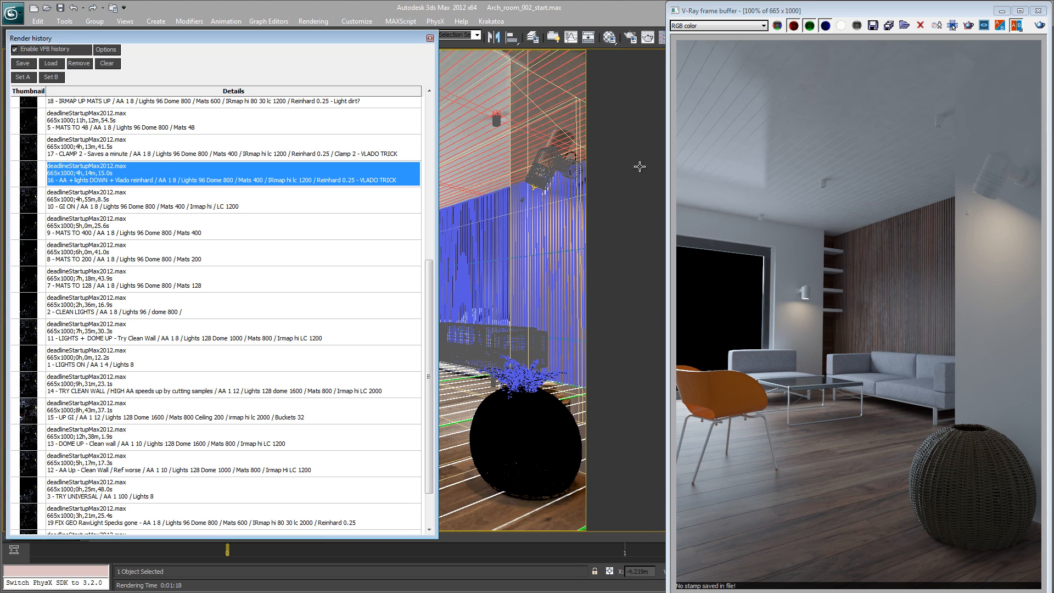
{"action": "left_click_drag", "start_coordinate": [933, 14], "coordinate": [811, 17]}
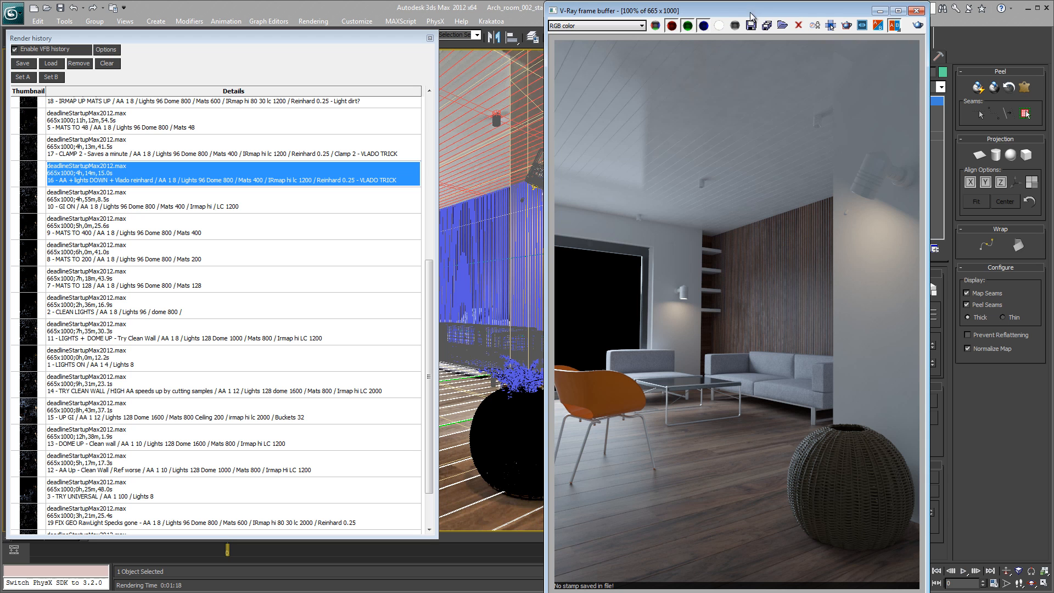
{"action": "left_click_drag", "start_coordinate": [751, 12], "coordinate": [749, 11]}
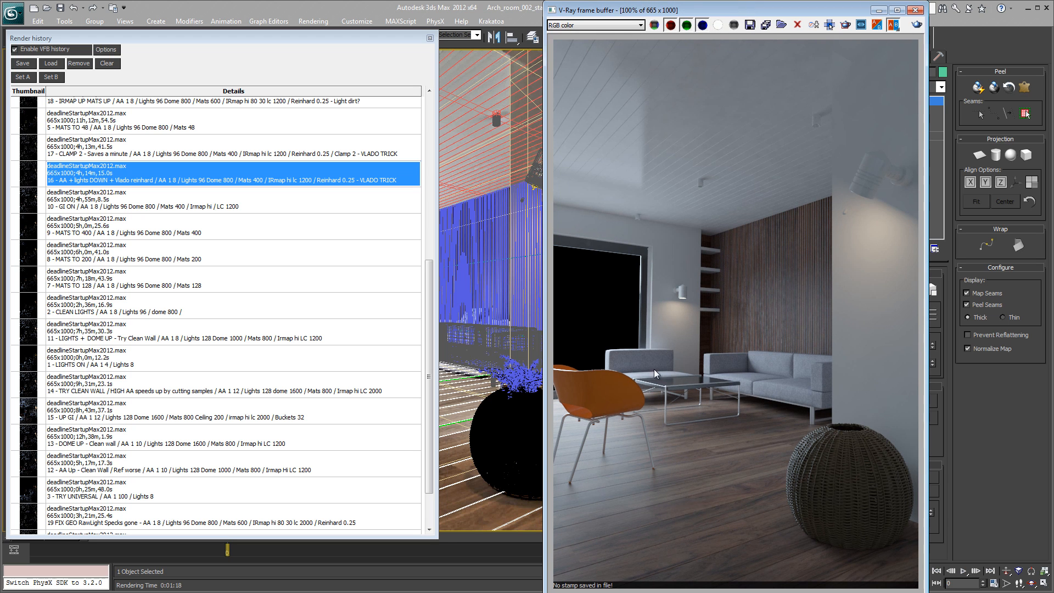
- Shorten the frame buffer window to reach its correction controls, open Color corrections and enable the curve correction
{"action": "left_click_drag", "start_coordinate": [603, 592], "coordinate": [602, 556]}
{"action": "scroll", "coordinate": [645, 479], "scroll_direction": "down", "scroll_amount": 3}
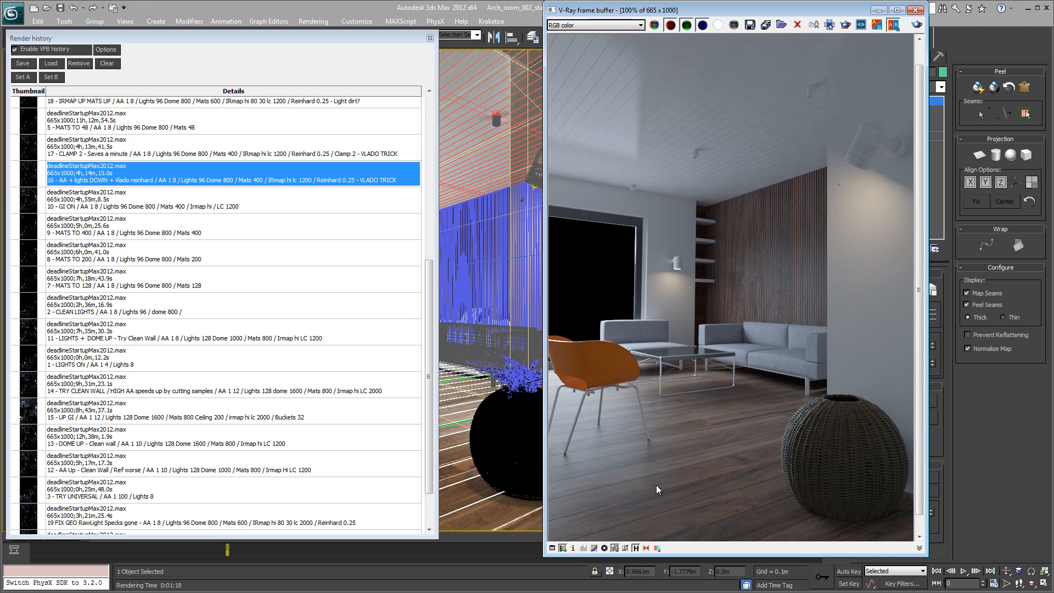
{"action": "left_click", "coordinate": [551, 548]}
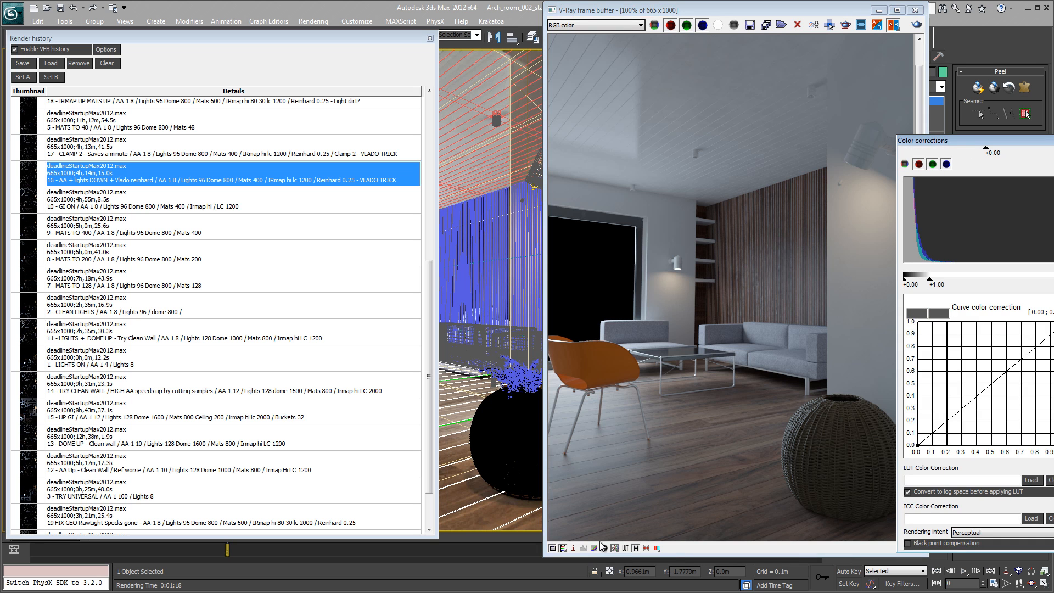
{"action": "left_click", "coordinate": [604, 547]}
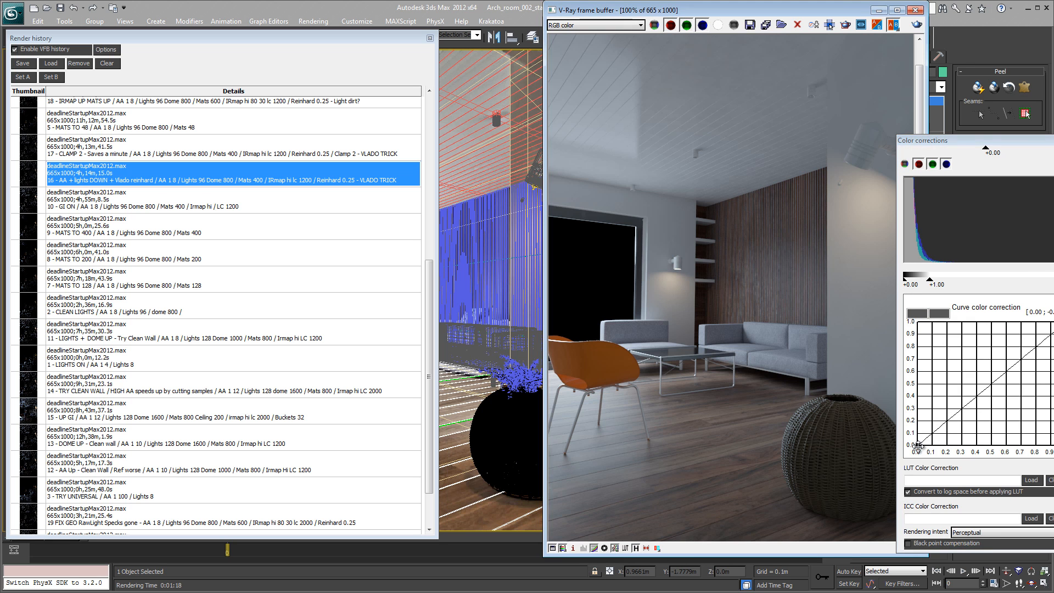
- Shape the color correction curve into an S by lowering the shadow handle and raising the highlight handle for more contrast
{"action": "left_click", "coordinate": [970, 418]}
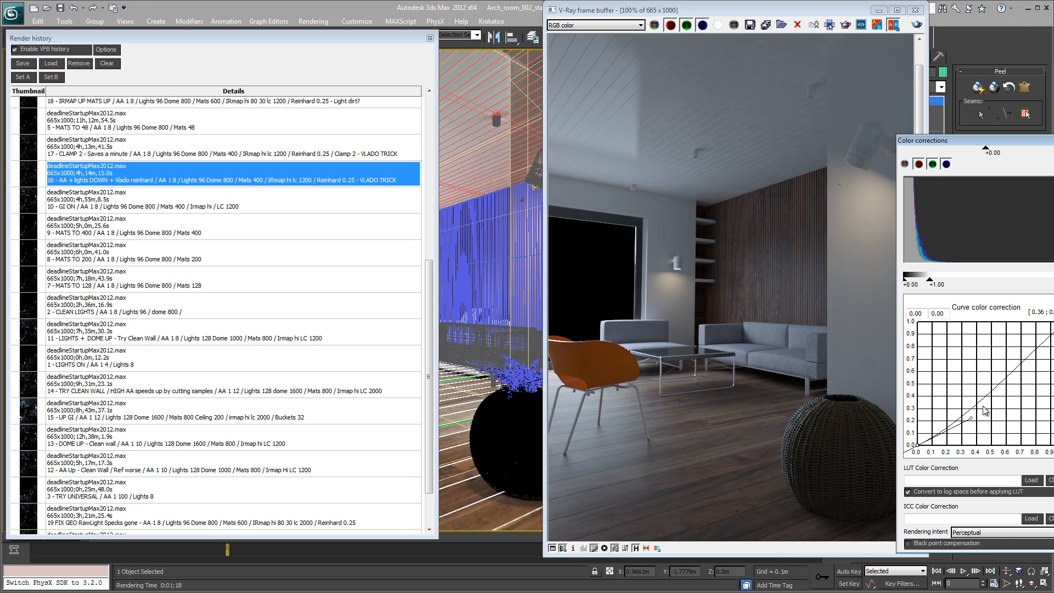
{"action": "left_click", "coordinate": [1053, 321]}
{"action": "left_click_drag", "start_coordinate": [1022, 359], "coordinate": [991, 341]}
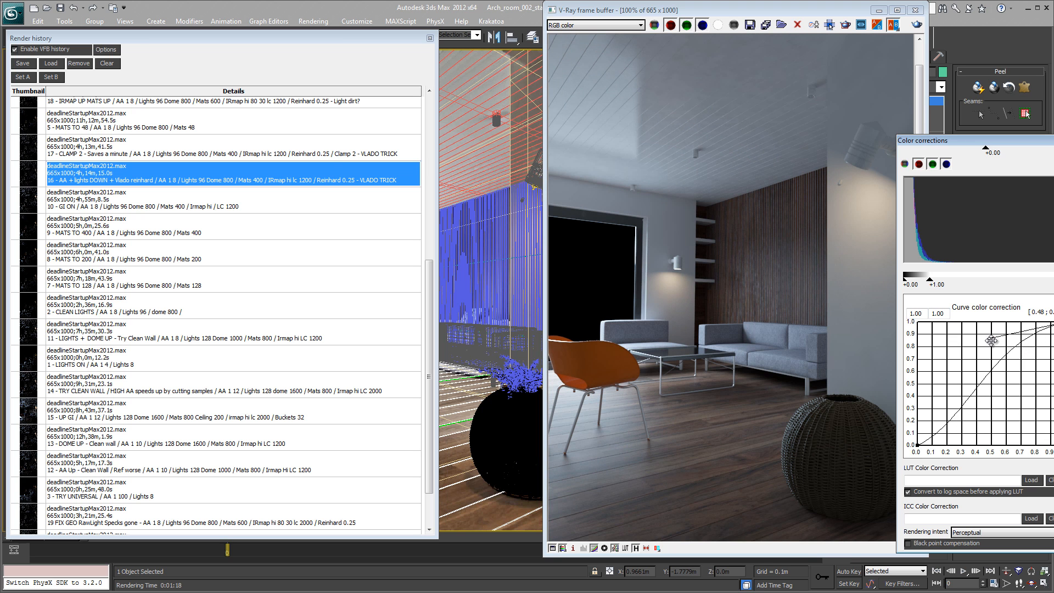
- Raise the shadow handle of the color correction curve to lift the dark tones, and close Color corrections
{"action": "left_click", "coordinate": [917, 443]}
{"action": "left_click_drag", "start_coordinate": [971, 418], "coordinate": [952, 412]}
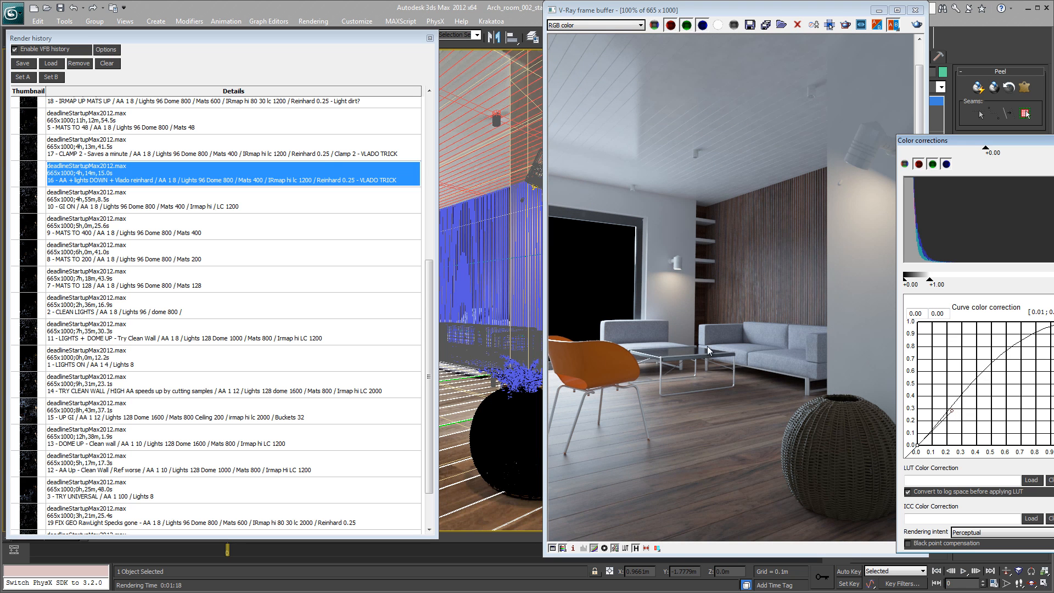
{"action": "left_click", "coordinate": [593, 548]}
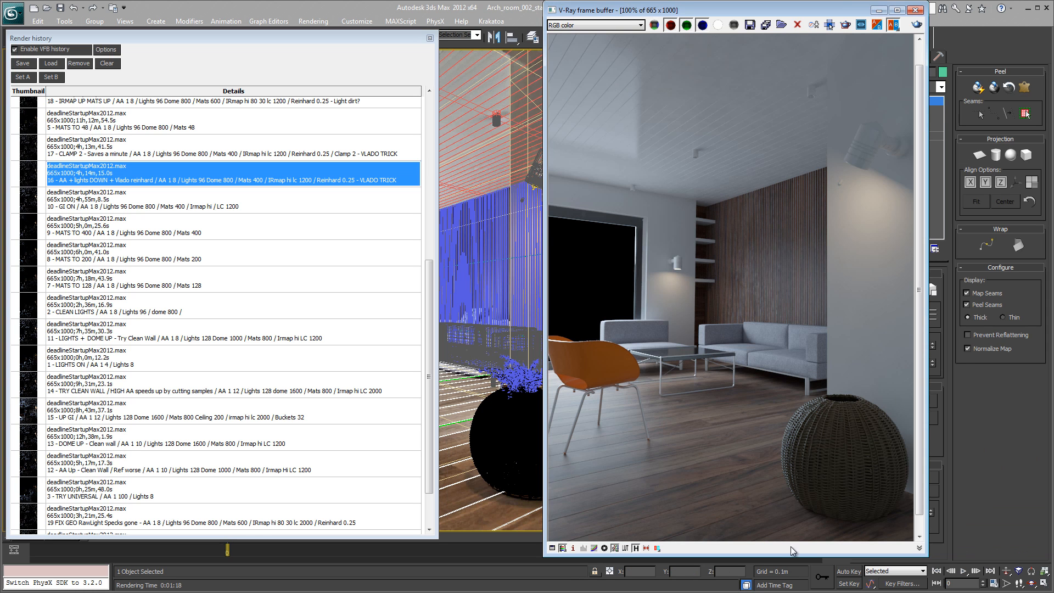
- Enlarge the frame buffer window to fit the render, and compare render 10, GI ON, with render 16, Vlado reinhard
{"action": "left_click_drag", "start_coordinate": [785, 556], "coordinate": [785, 588]}
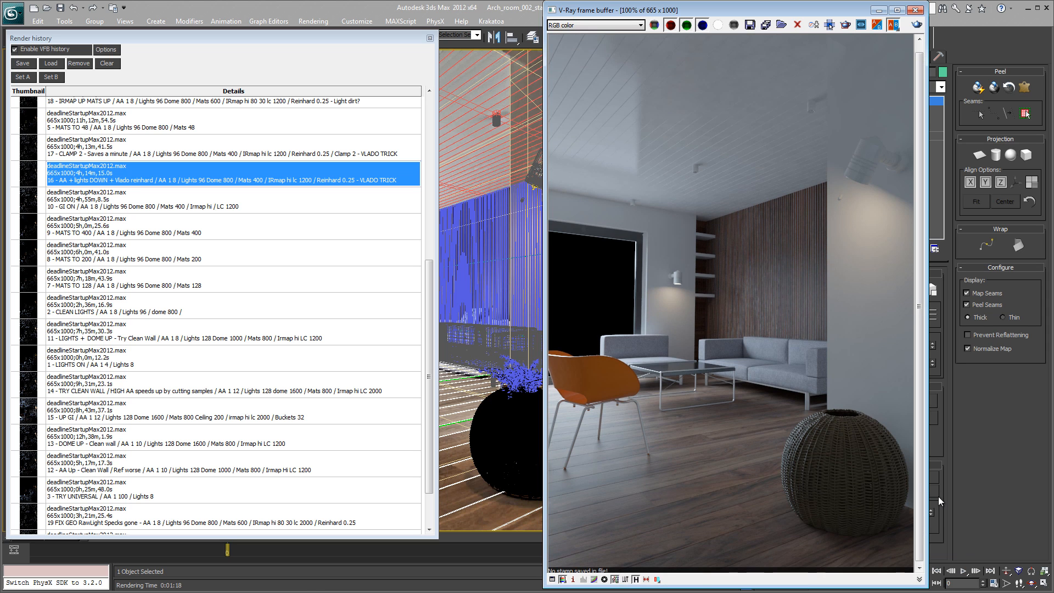
{"action": "left_click_drag", "start_coordinate": [927, 482], "coordinate": [936, 482]}
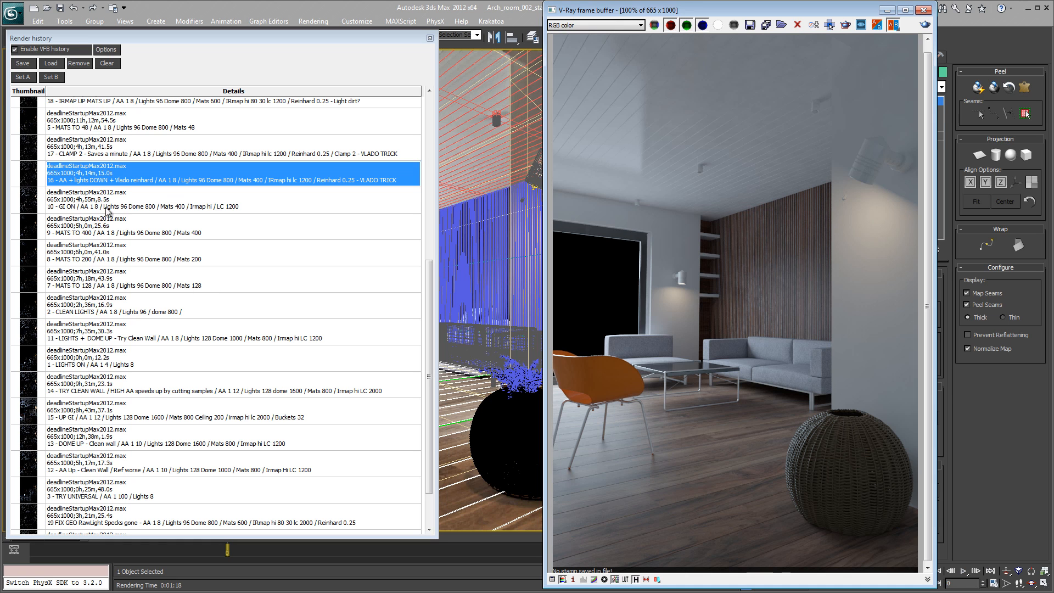
{"action": "left_click", "coordinate": [108, 207]}
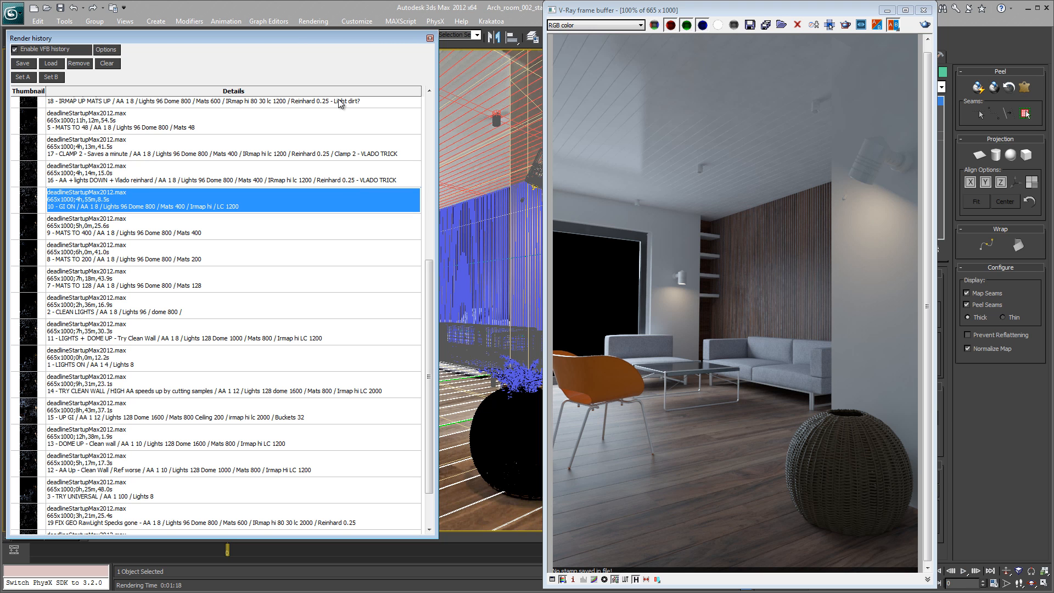
{"action": "left_click", "coordinate": [149, 183]}
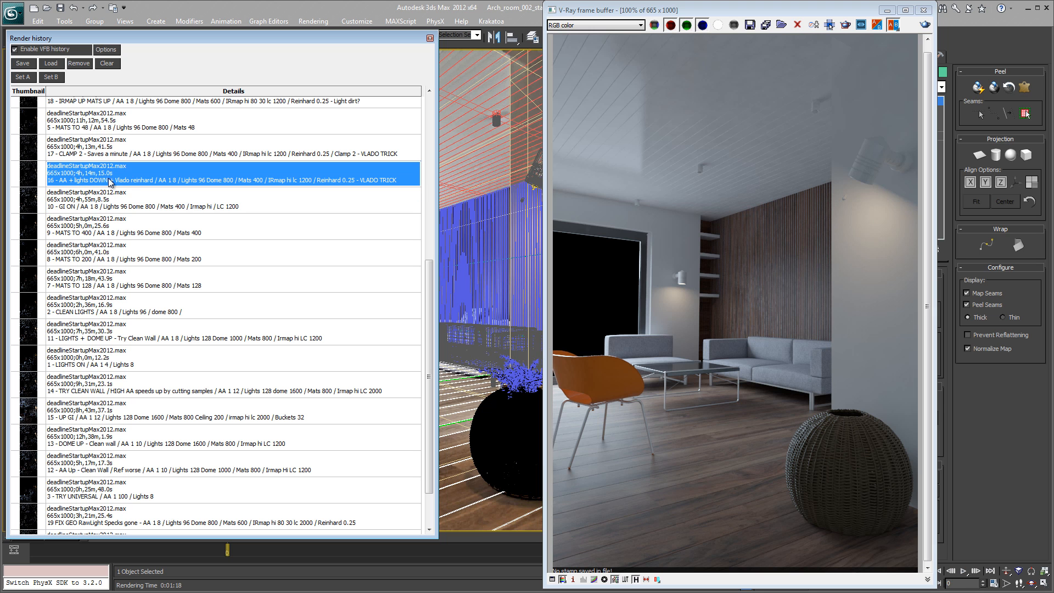
- Inspect the VRaySampleRate and VRayRawLighting passes of render 16, and return to RGB color
{"action": "left_click", "coordinate": [607, 25]}
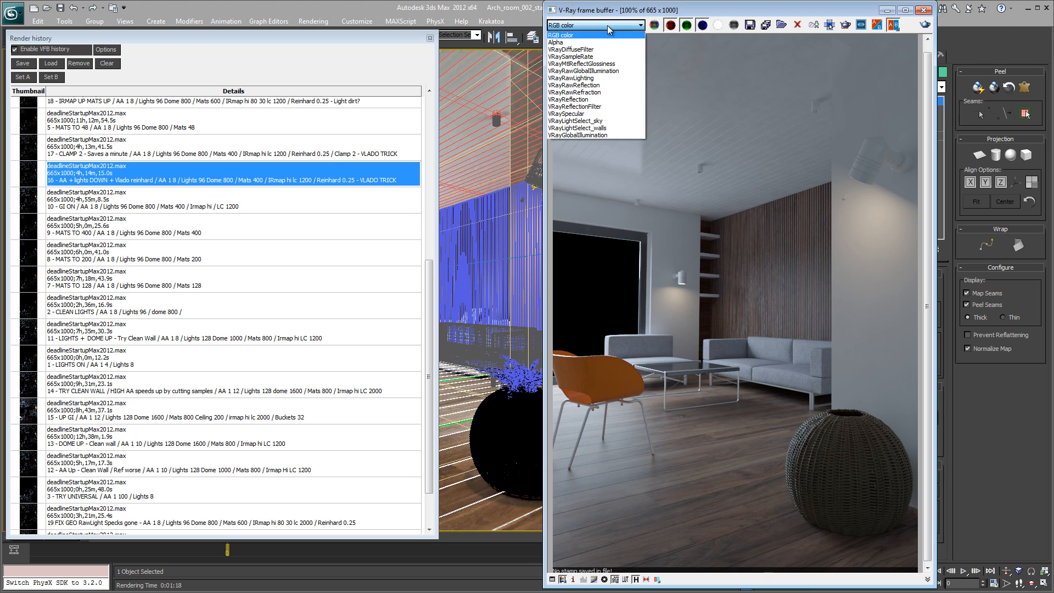
{"action": "left_click", "coordinate": [604, 57]}
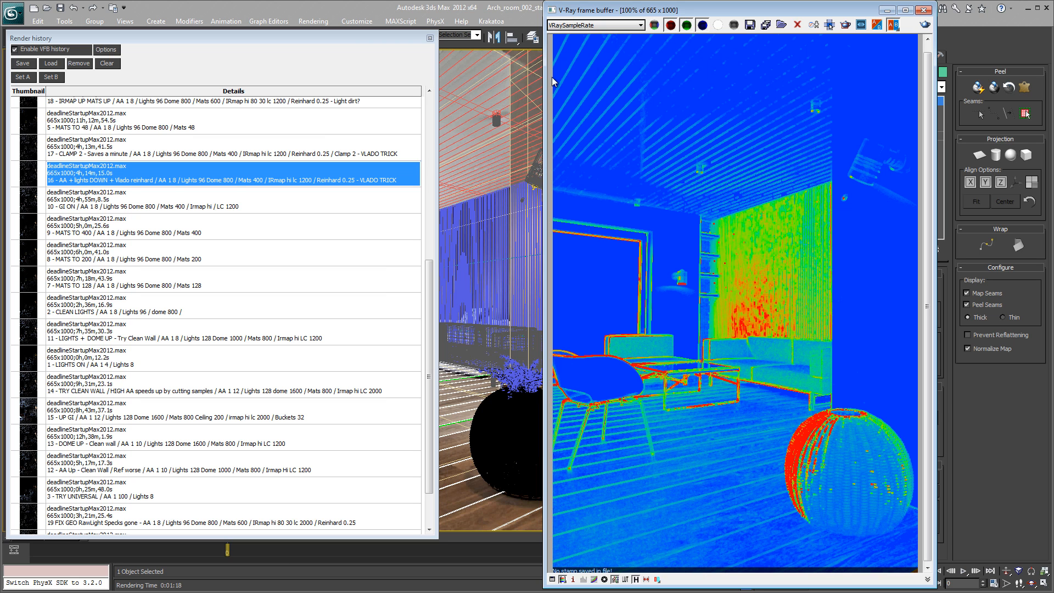
{"action": "left_click", "coordinate": [621, 26]}
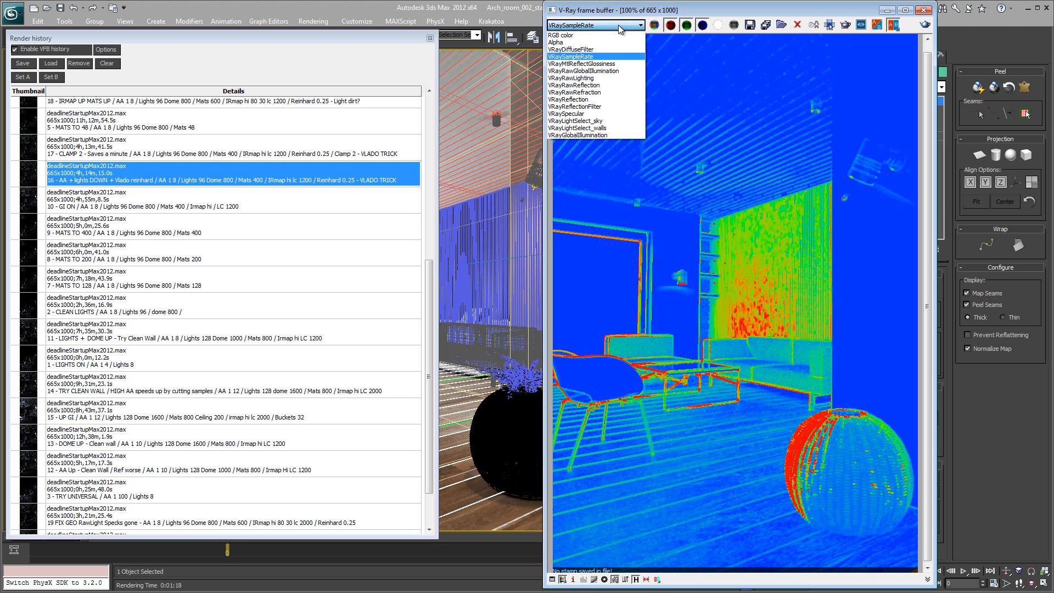
{"action": "left_click", "coordinate": [572, 78]}
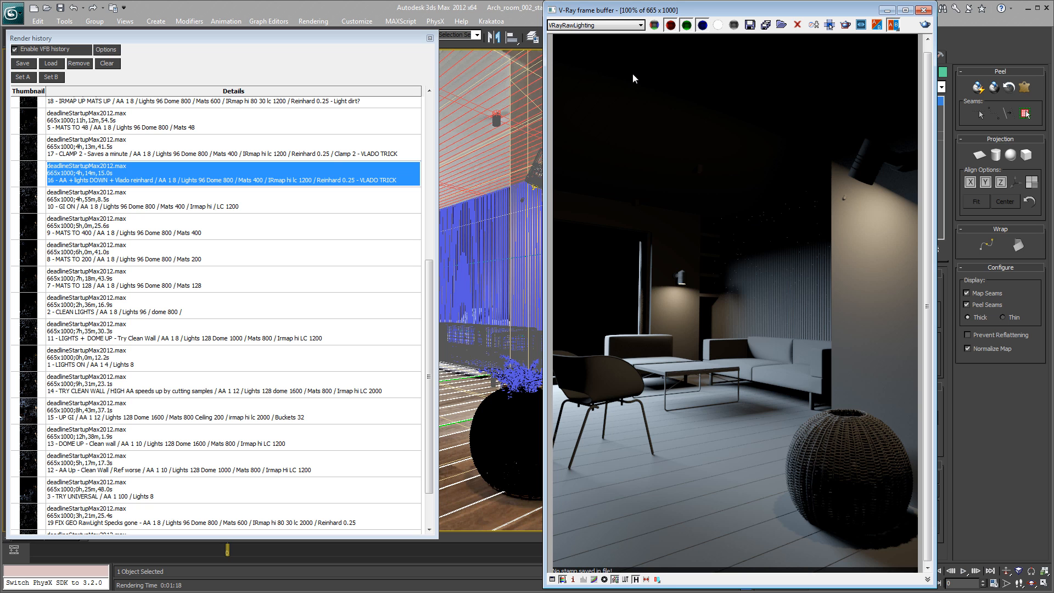
{"action": "left_click", "coordinate": [607, 25]}
{"action": "left_click", "coordinate": [565, 35]}
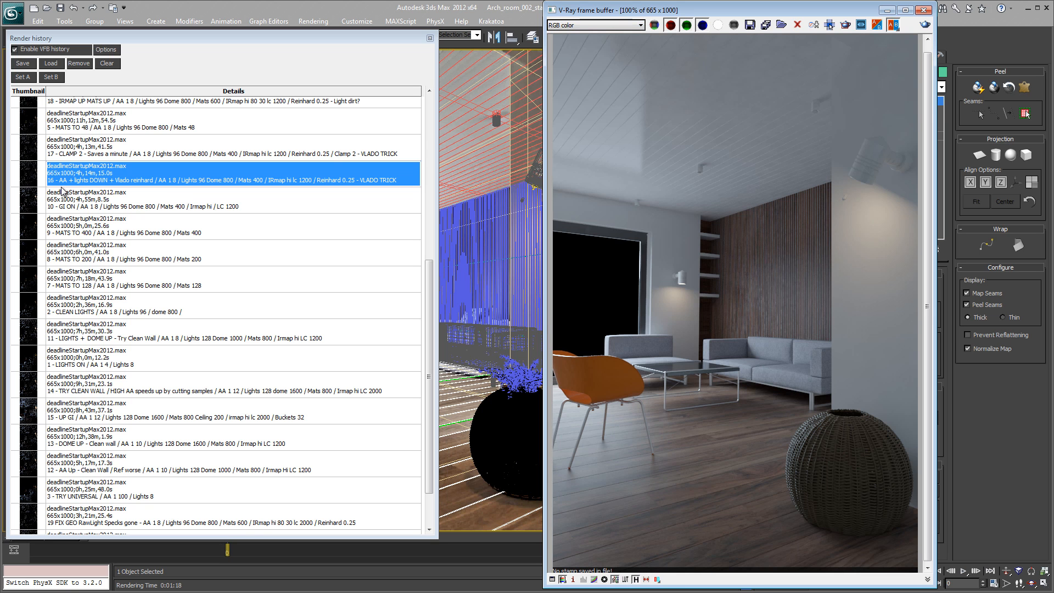
- Load render 17, CLAMP 2 - Saves a minute, and move the frame buffer away from the render history
{"action": "double_click", "coordinate": [86, 151]}
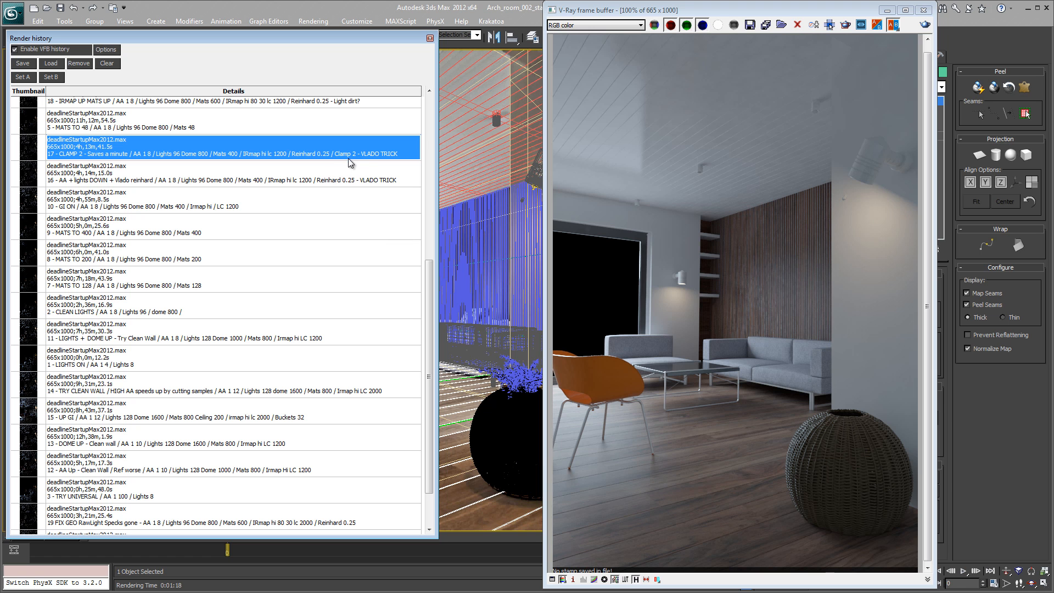
{"action": "left_click", "coordinate": [693, 12]}
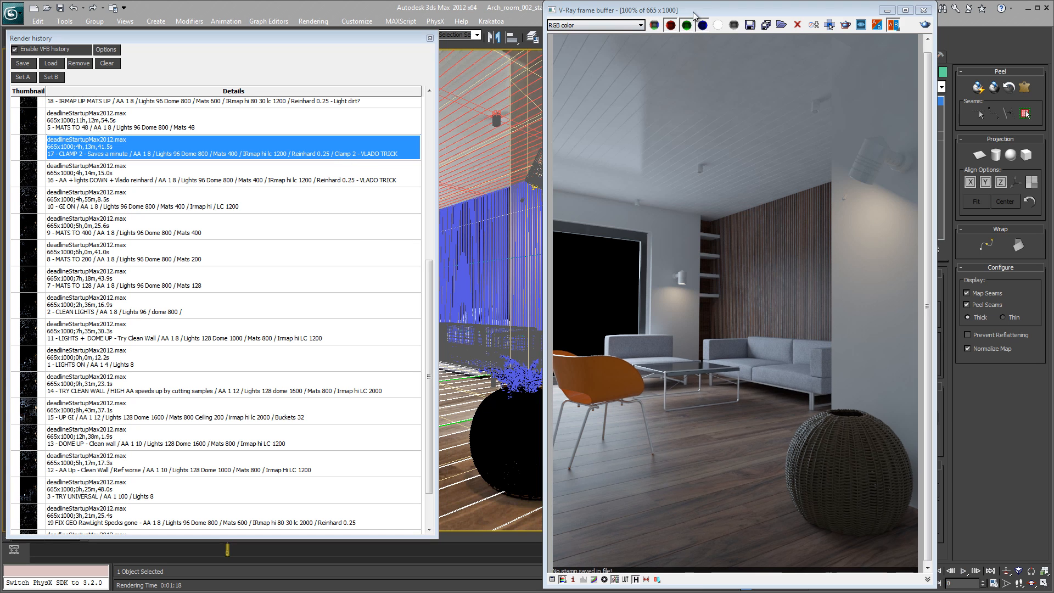
{"action": "left_click_drag", "start_coordinate": [693, 12], "coordinate": [913, 12]}
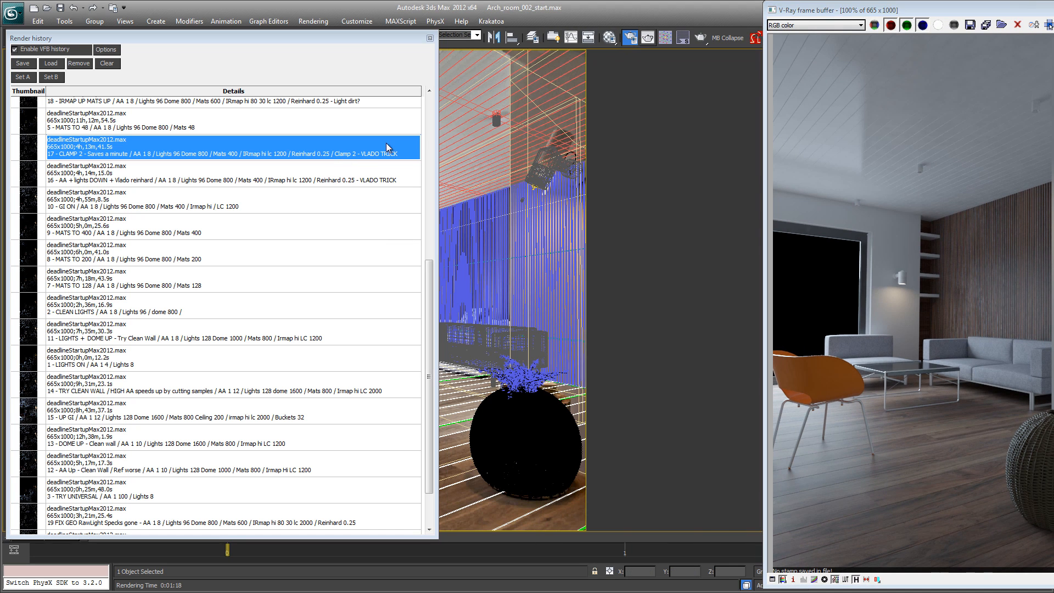
- In the V-Ray color mapping settings, enable Clamp output with a clamp level of 2.0, and move Render Setup off the render history
{"action": "key", "text": "F10"}
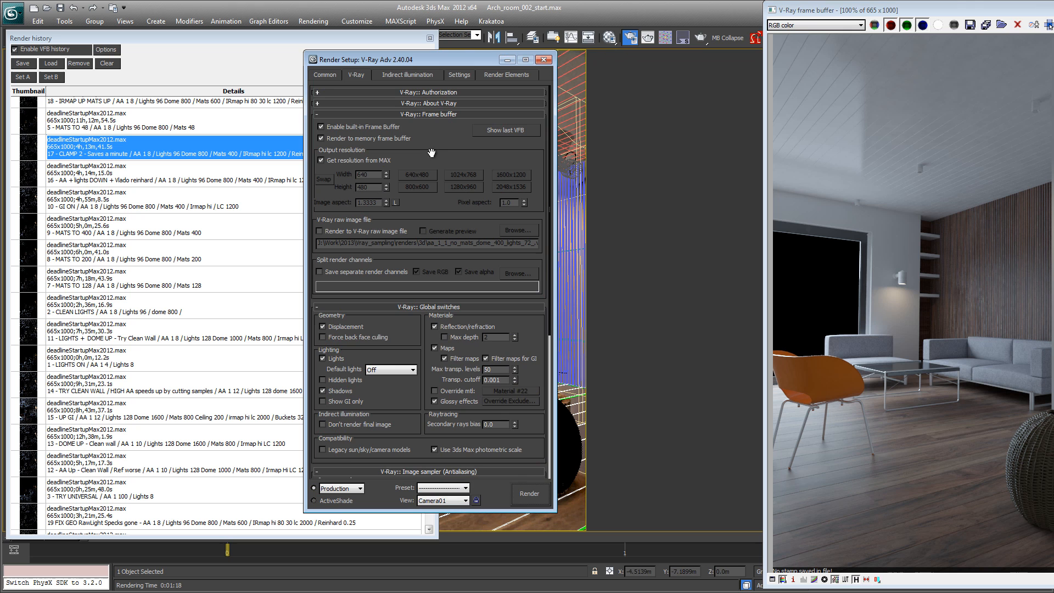
{"action": "left_click", "coordinate": [437, 308]}
{"action": "left_click_drag", "start_coordinate": [509, 423], "coordinate": [516, 291]}
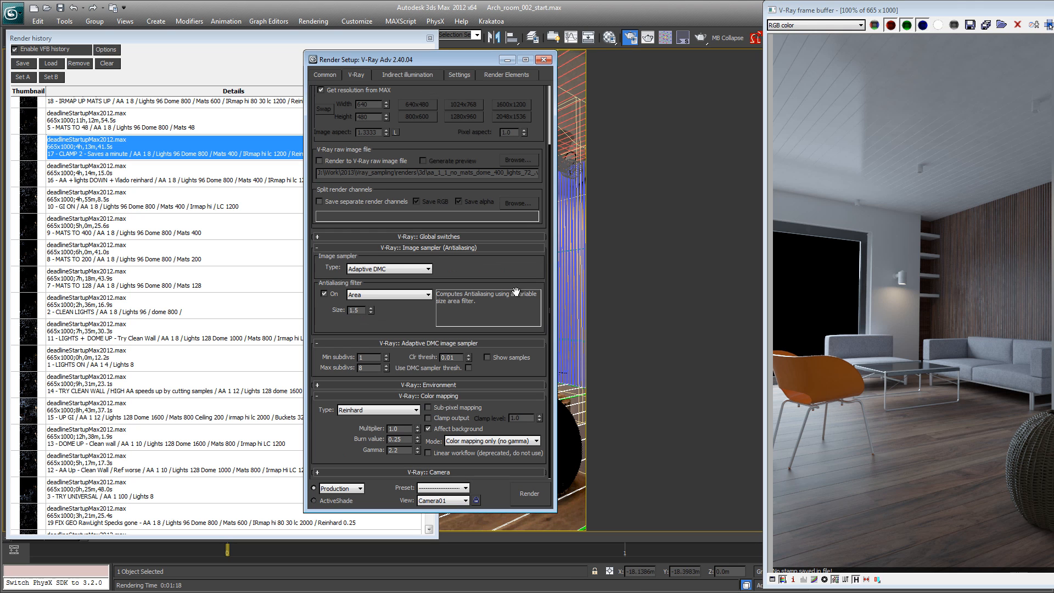
{"action": "left_click", "coordinate": [444, 421]}
{"action": "double_click", "coordinate": [525, 418]}
{"action": "left_click_drag", "start_coordinate": [452, 60], "coordinate": [601, 61]}
- Bring the frame buffer back beside the render history and compare render 17 with render 16
{"action": "left_click_drag", "start_coordinate": [886, 11], "coordinate": [640, 11]}
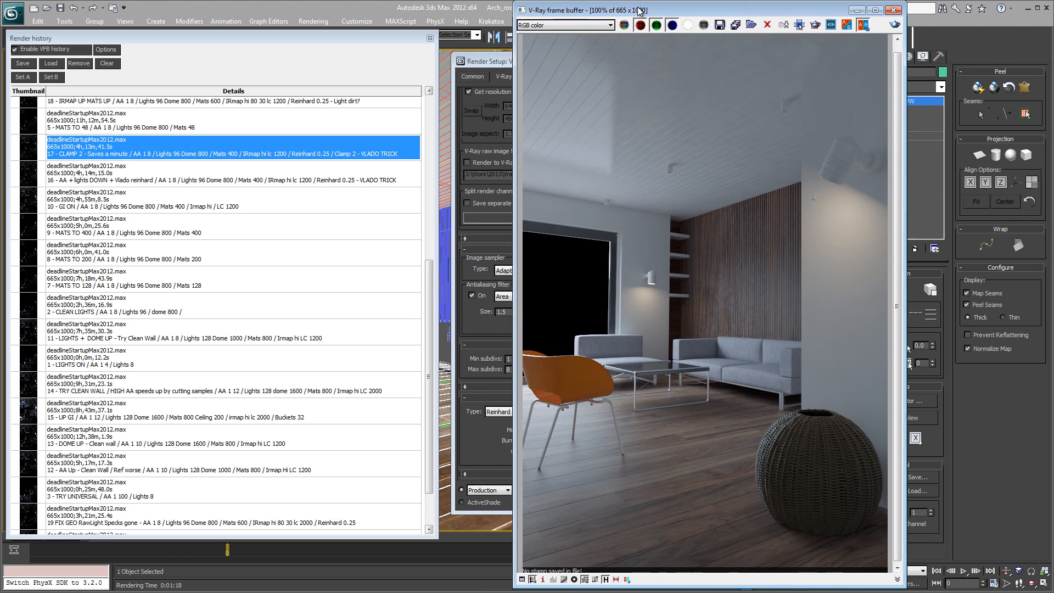
{"action": "double_click", "coordinate": [130, 153]}
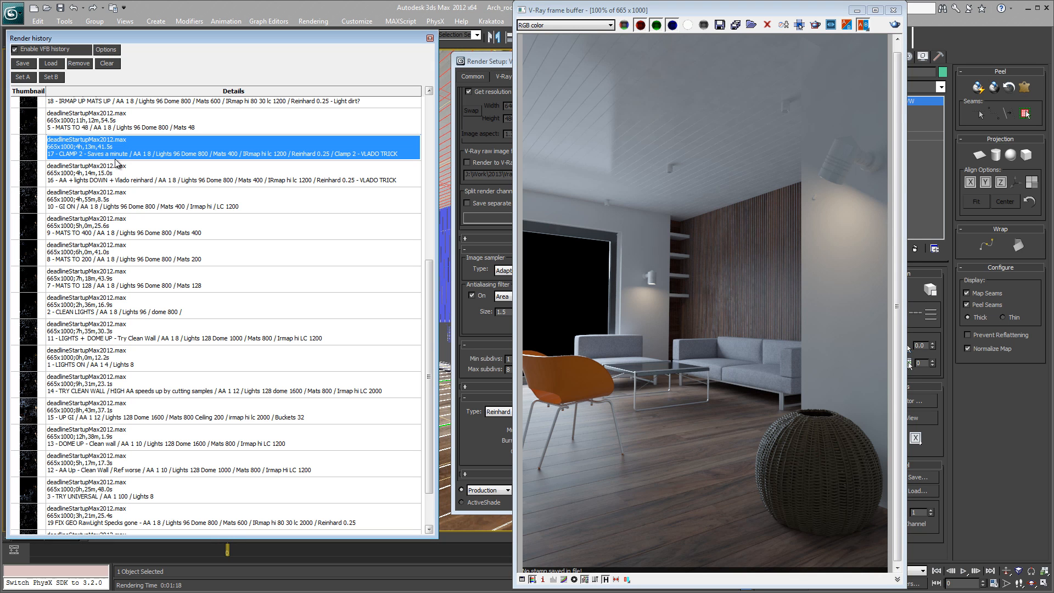
{"action": "left_click", "coordinate": [103, 180]}
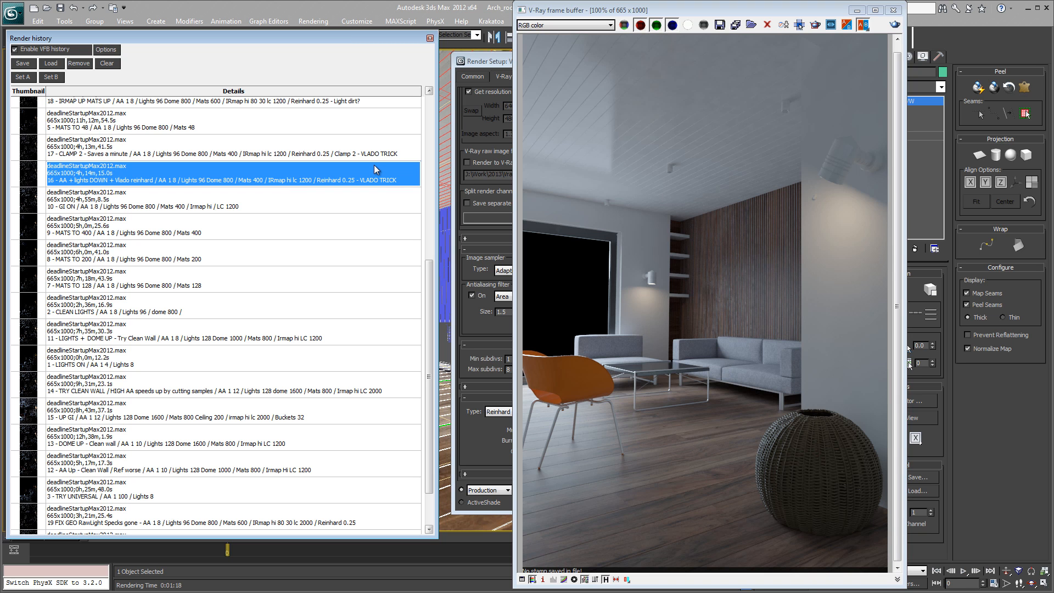
- Load render 18, IRMAP UP MATS UP, and set the irradiance map to 80 HSph. subdivs and 30 interpolation samples
{"action": "left_click_drag", "start_coordinate": [429, 276], "coordinate": [429, 244]}
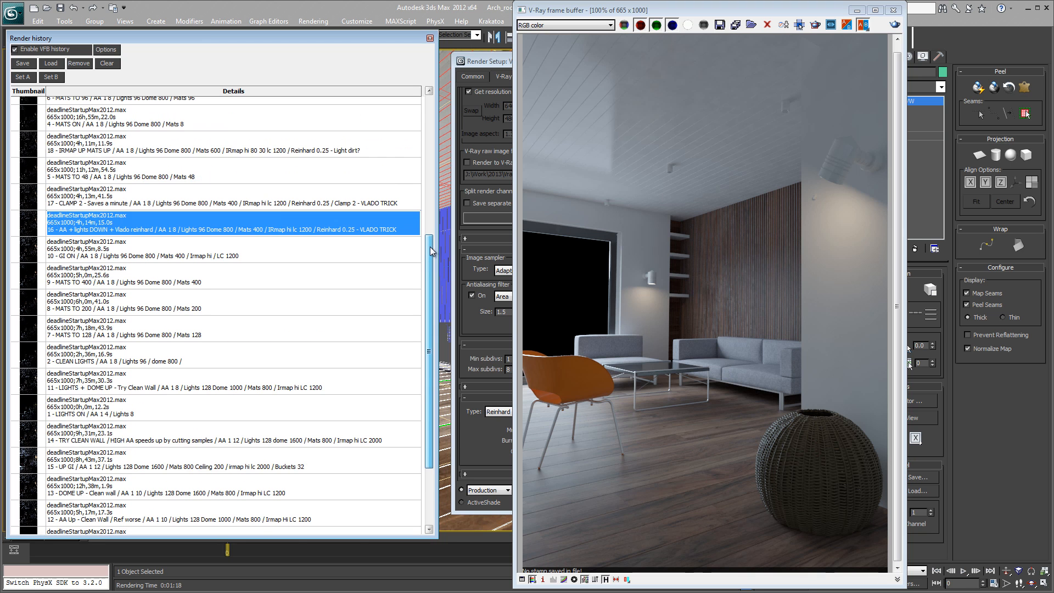
{"action": "left_click", "coordinate": [133, 147]}
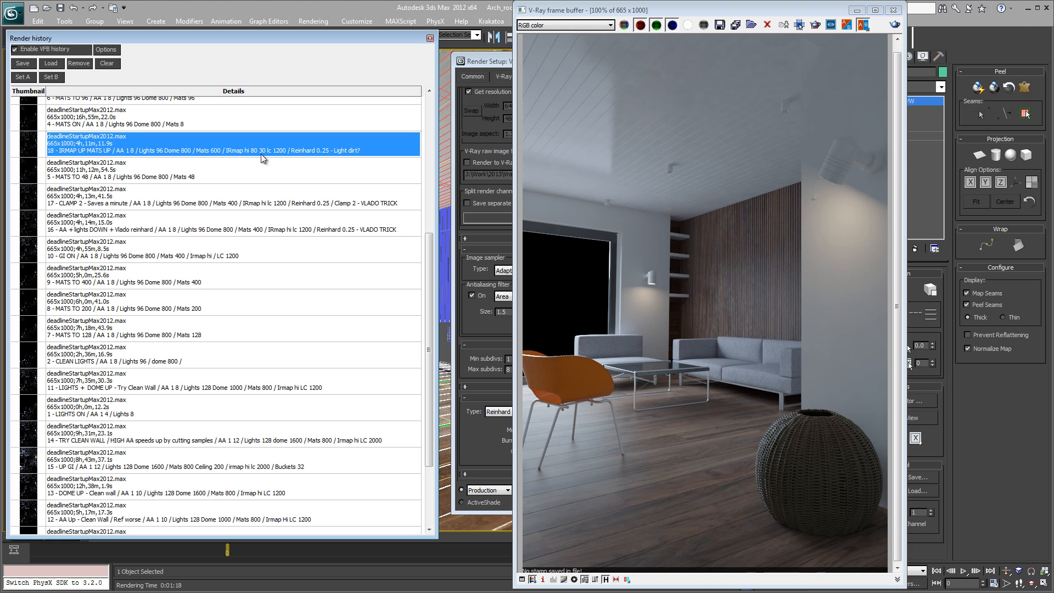
{"action": "left_click", "coordinate": [495, 61]}
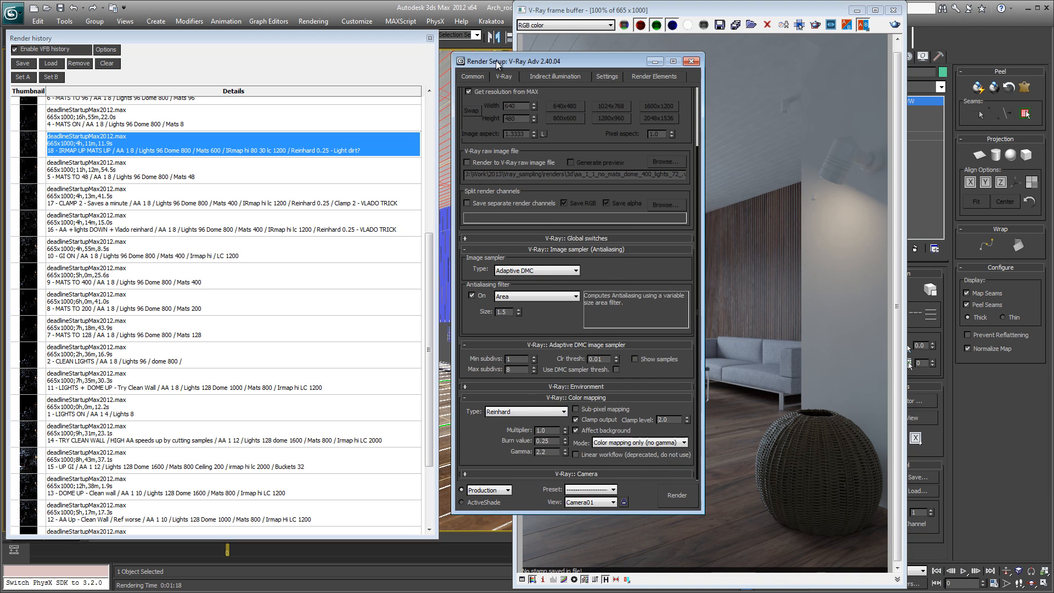
{"action": "left_click", "coordinate": [560, 76]}
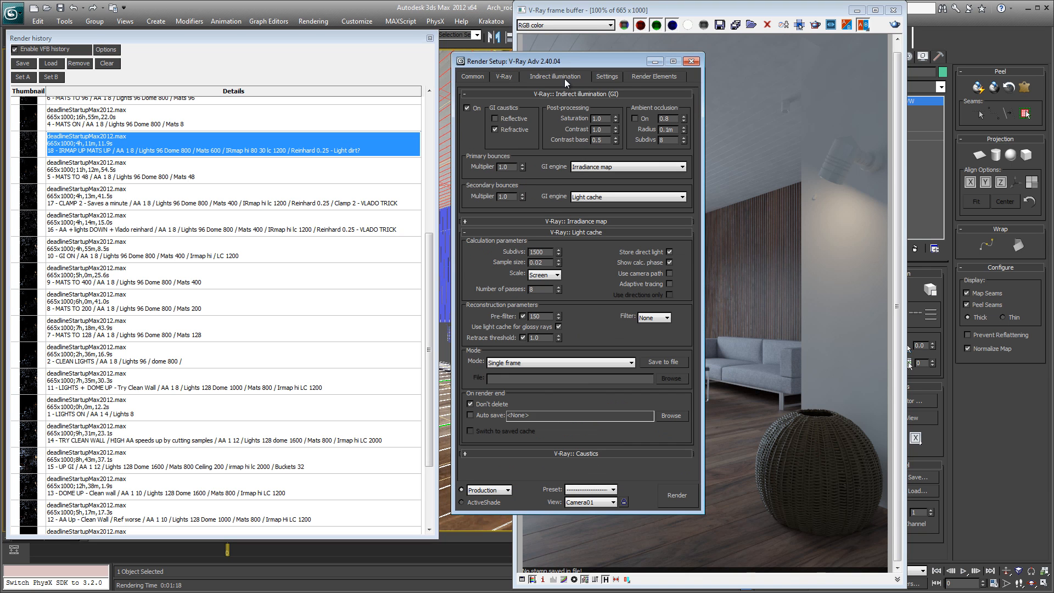
{"action": "left_click", "coordinate": [586, 222]}
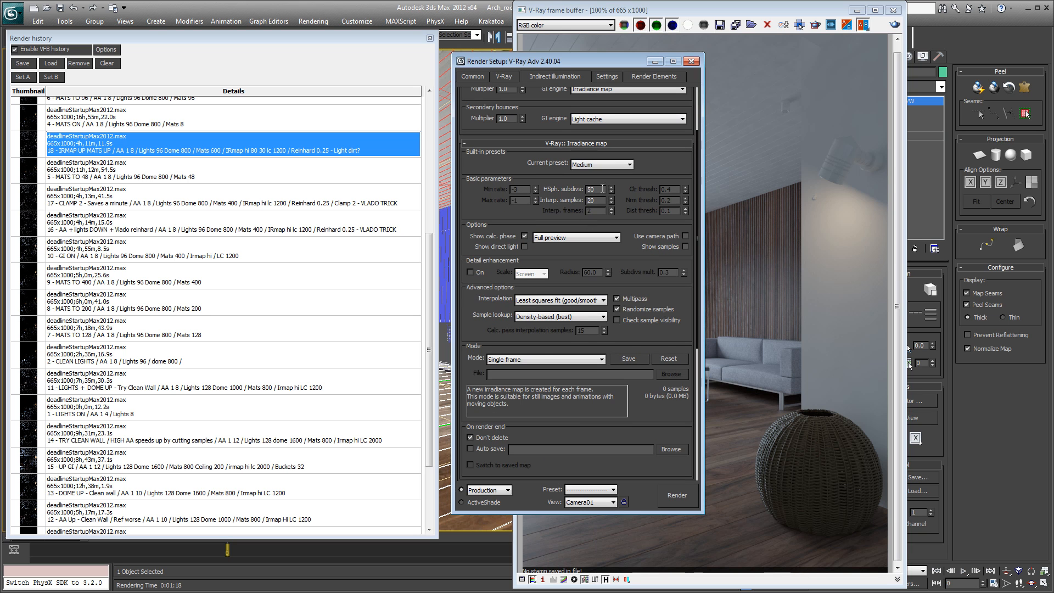
{"action": "key", "text": "Tab"}
{"action": "left_click", "coordinate": [597, 189]}
{"action": "type", "text": "80"}
{"action": "key", "text": "Tab"}
{"action": "type", "text": "30"}
{"action": "left_click", "coordinate": [655, 61]}
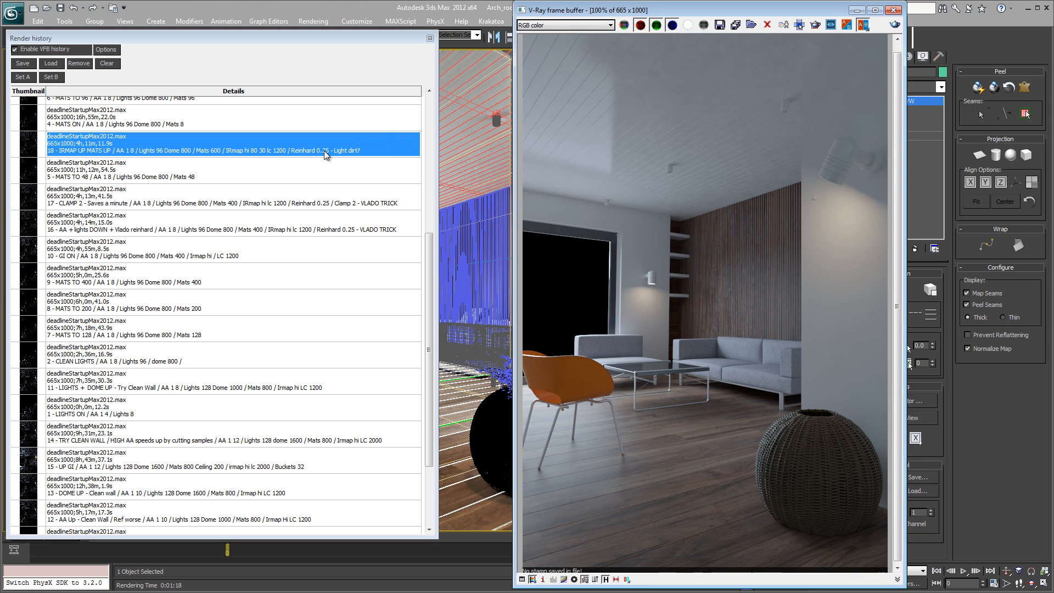
- Inspect the VRaySampleRate, VRayRawLighting and VRayReflection passes of render 18, and return to RGB color
{"action": "left_click", "coordinate": [325, 149]}
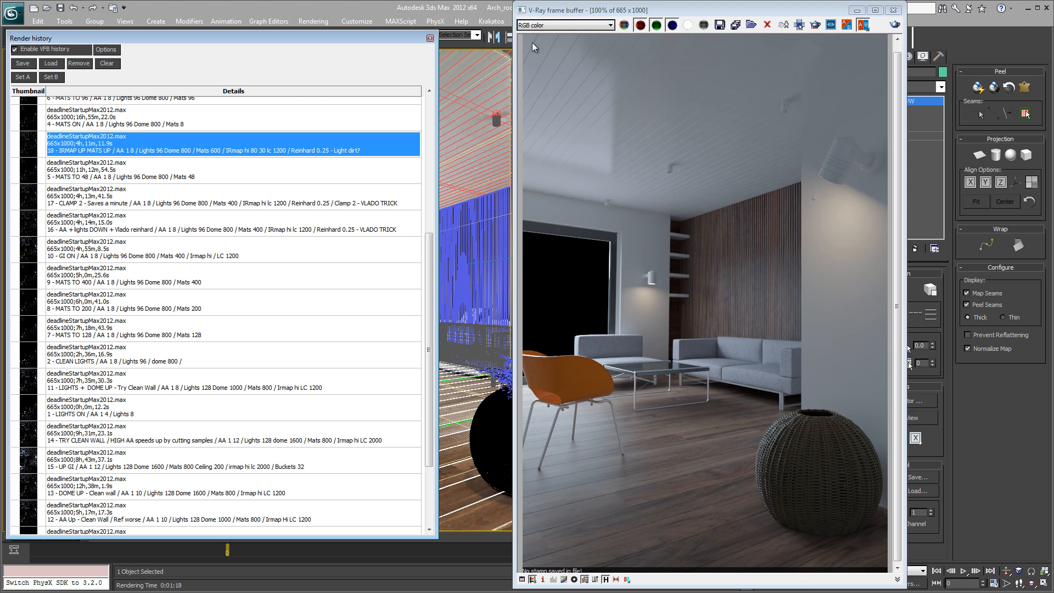
{"action": "left_click", "coordinate": [571, 28]}
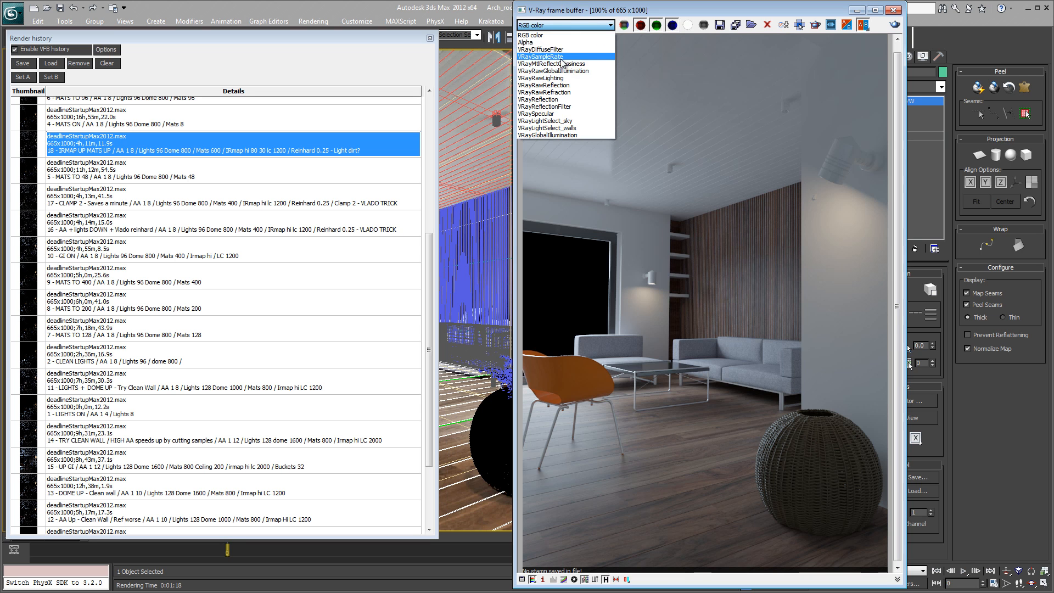
{"action": "left_click", "coordinate": [540, 57]}
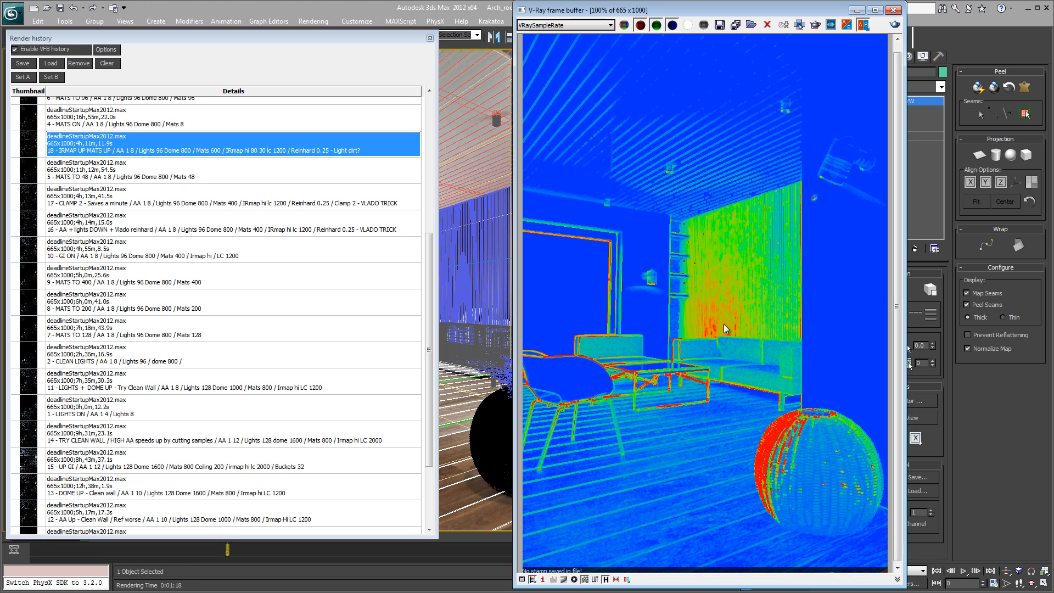
{"action": "left_click", "coordinate": [535, 27]}
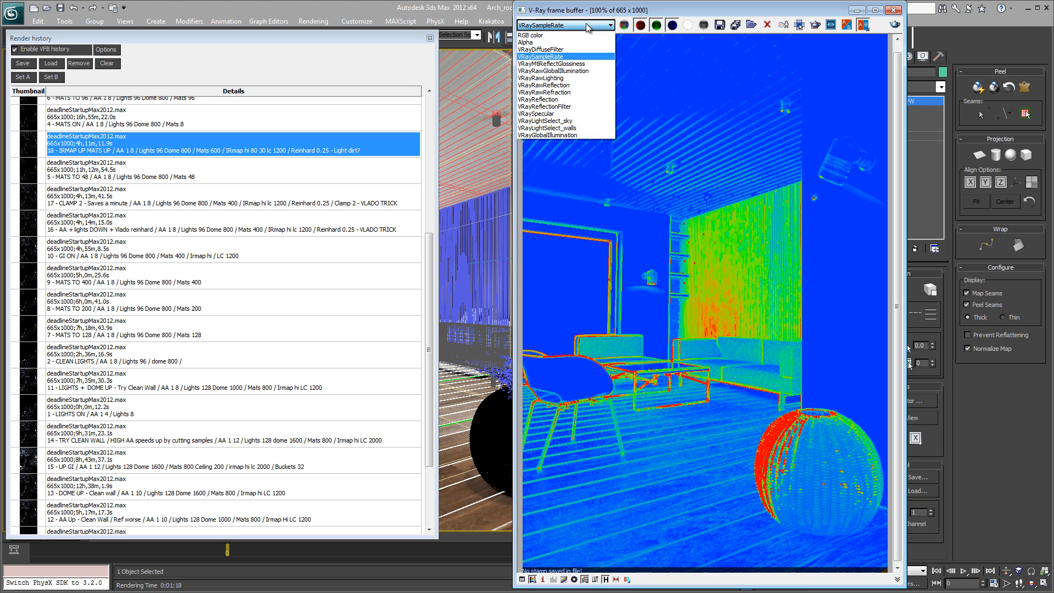
{"action": "left_click", "coordinate": [580, 78]}
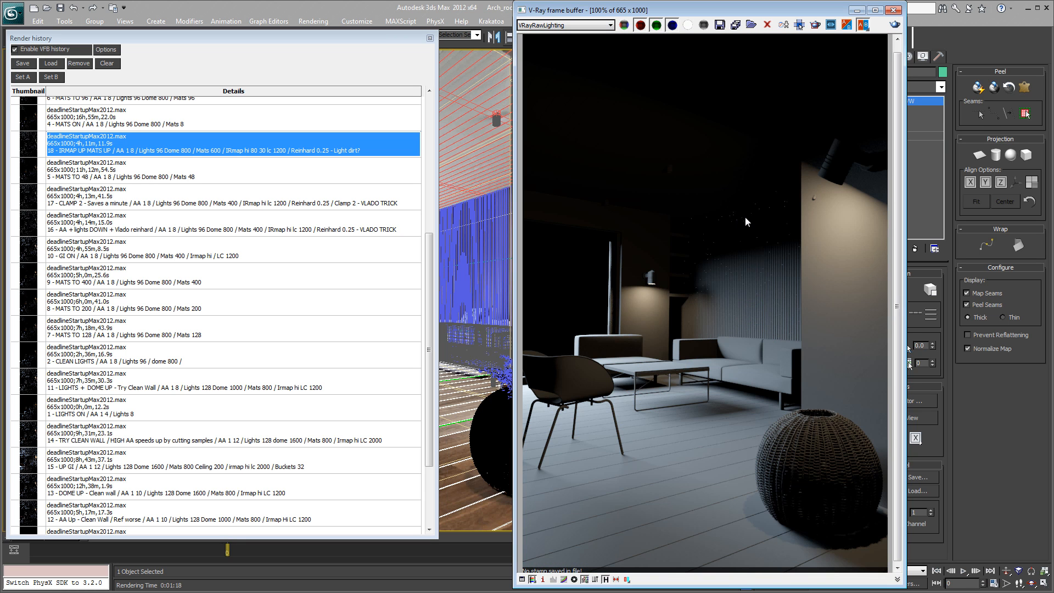
{"action": "left_click", "coordinate": [573, 26]}
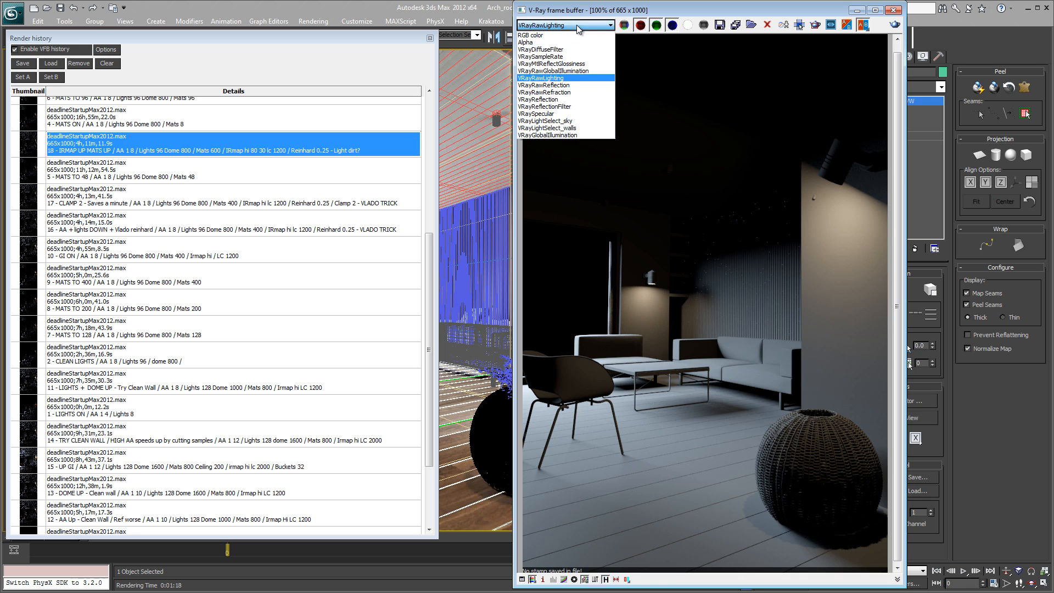
{"action": "left_click", "coordinate": [565, 100]}
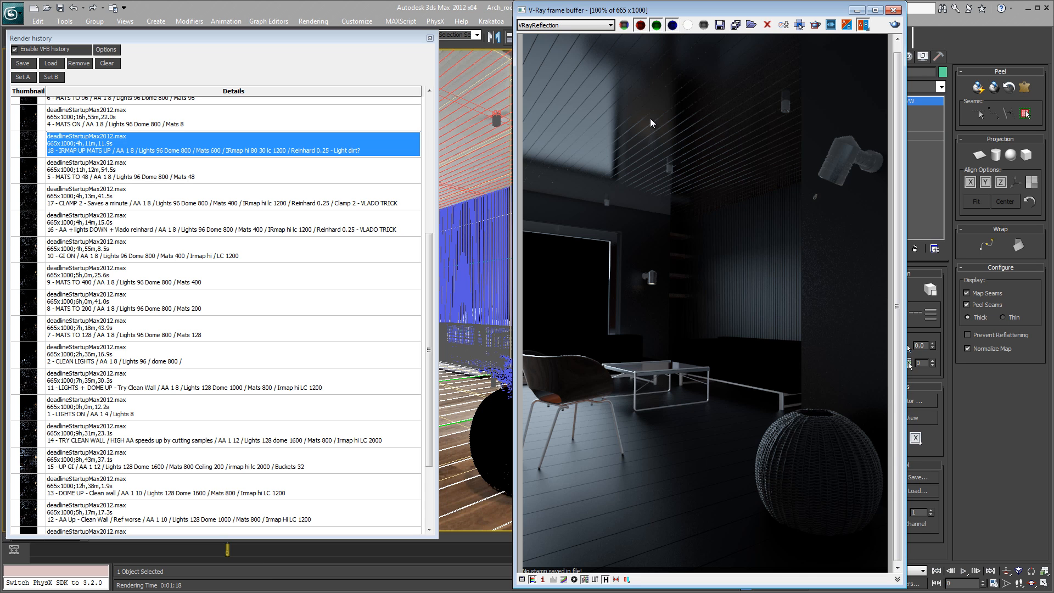
{"action": "left_click", "coordinate": [565, 25]}
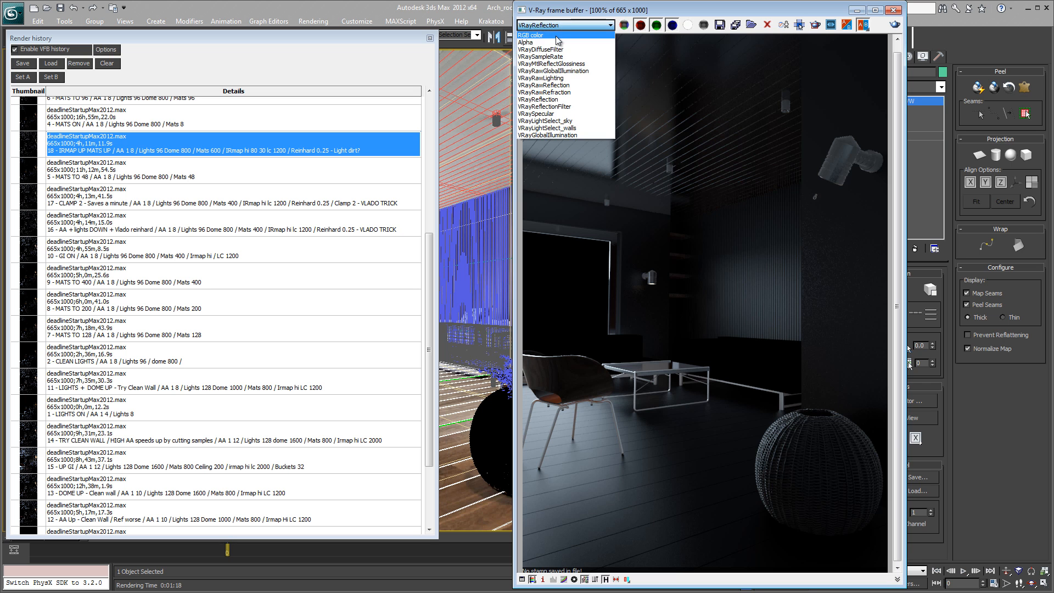
{"action": "left_click", "coordinate": [556, 35]}
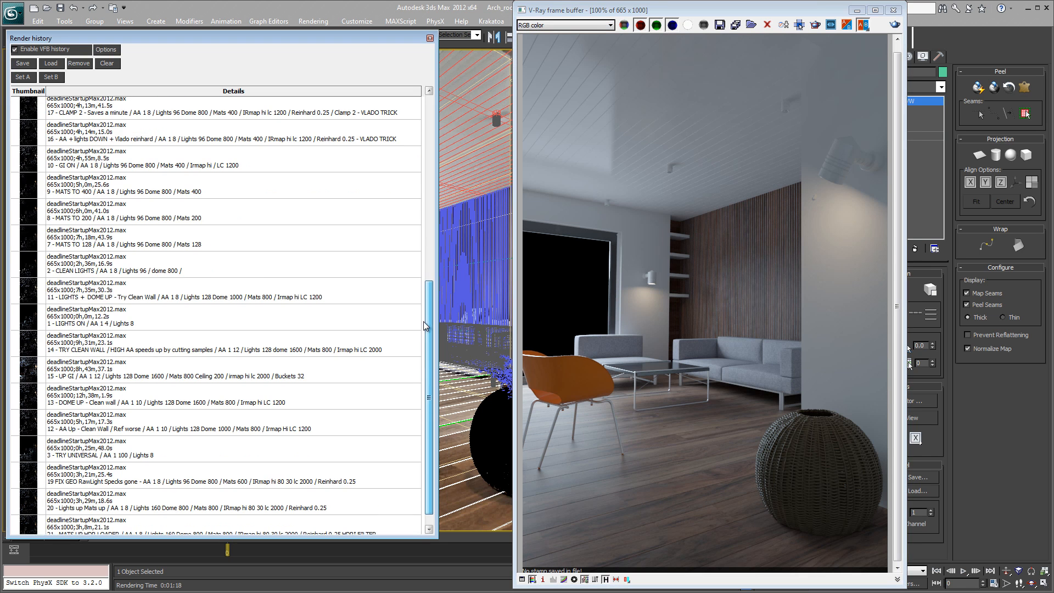
- Load render 19, FIX GEO RawLight Specks gone, from the render history
{"action": "scroll", "coordinate": [428, 318], "scroll_direction": "down", "scroll_amount": 3}
{"action": "left_click", "coordinate": [157, 464]}
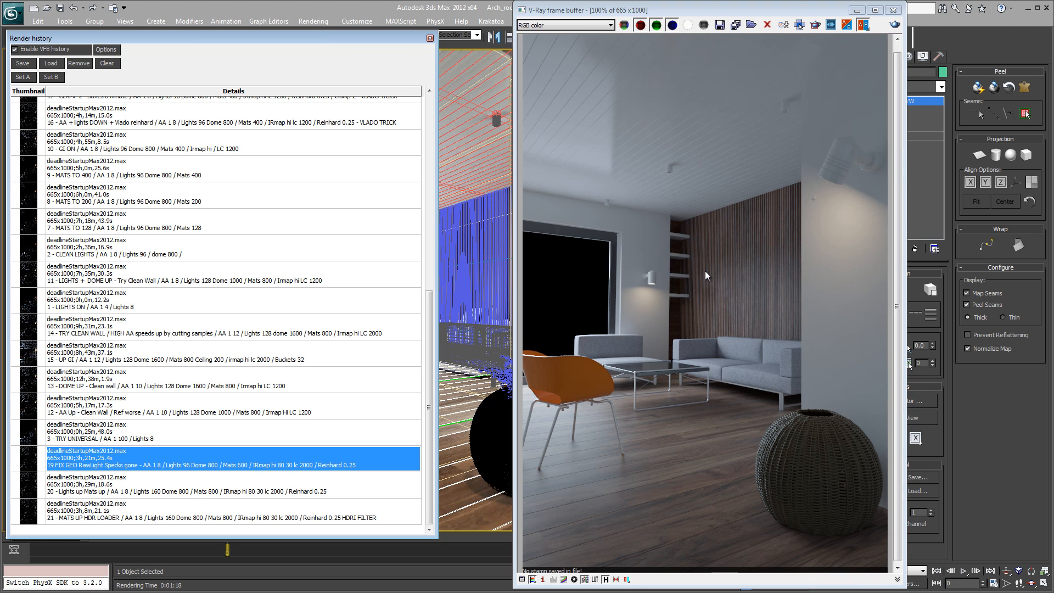
- Inspect the VRayRawLighting pass of the displayed render for specks on the slatted wall, and return to RGB color
{"action": "left_click", "coordinate": [609, 24]}
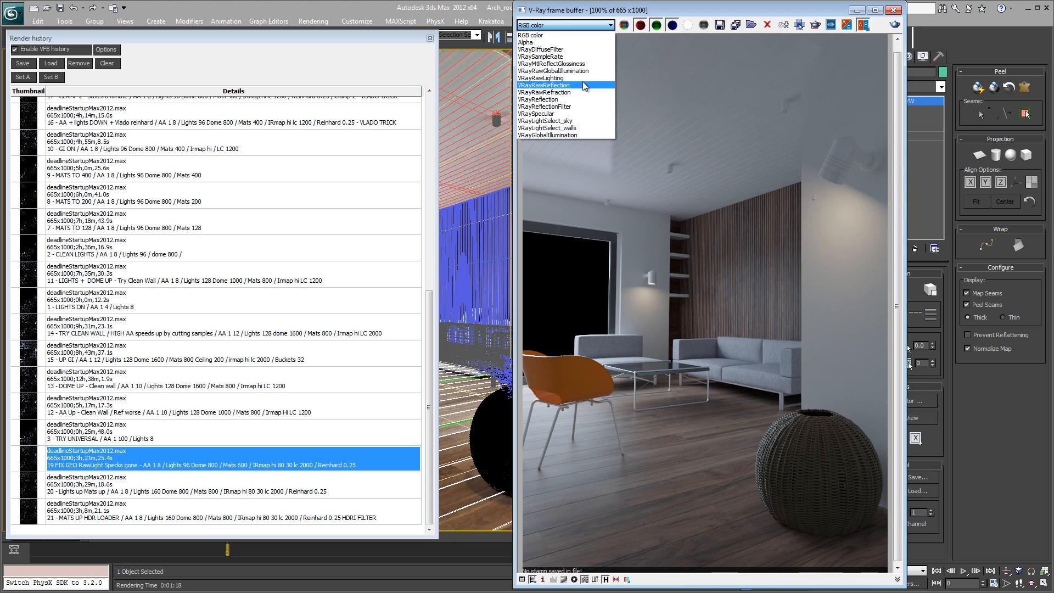
{"action": "left_click", "coordinate": [582, 78]}
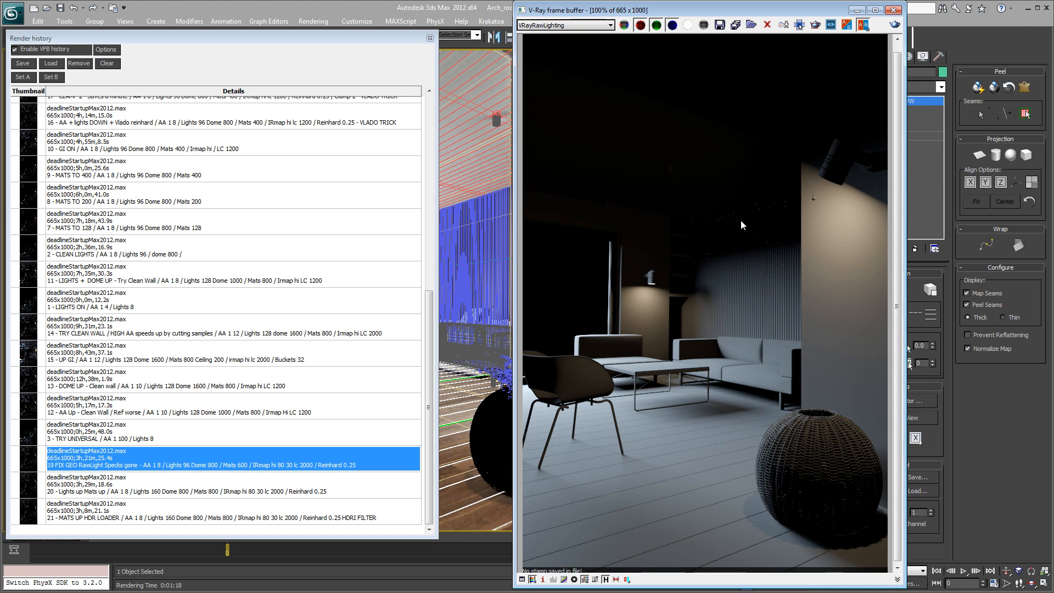
{"action": "left_click", "coordinate": [565, 26]}
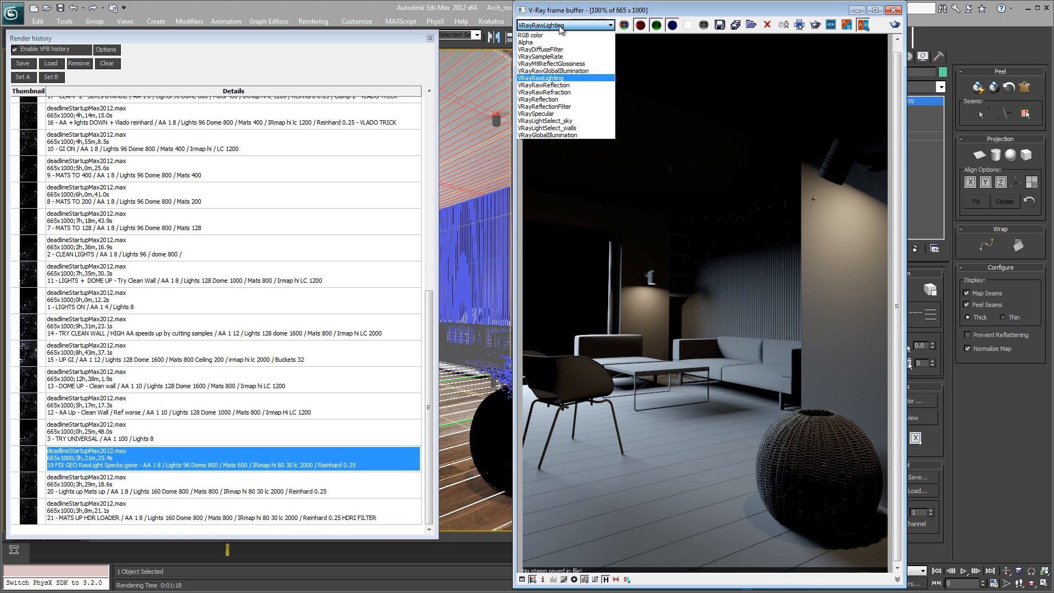
{"action": "left_click", "coordinate": [549, 34]}
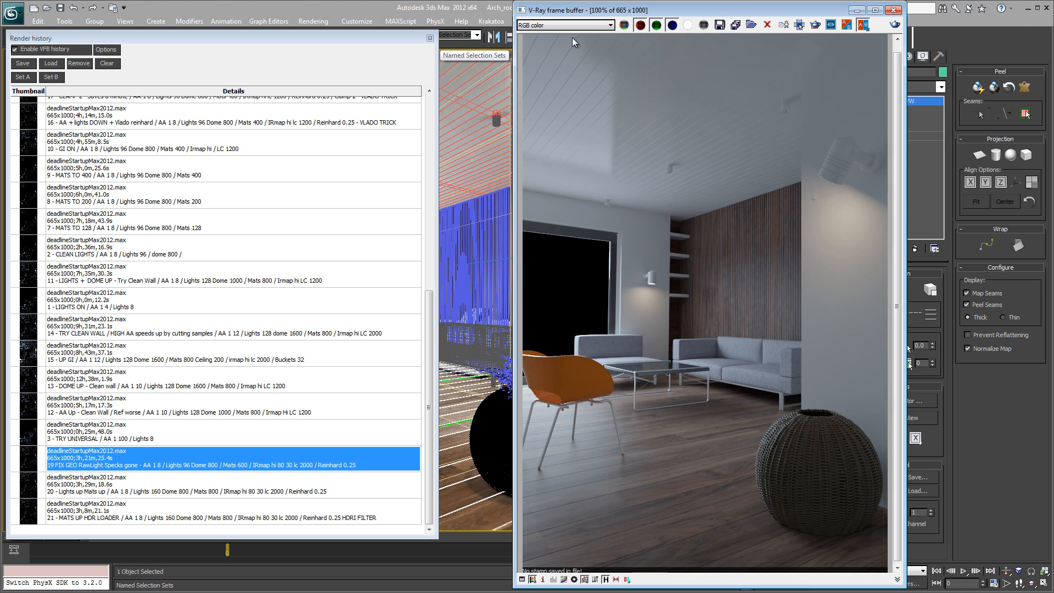
- Move the frame buffer and render history aside and orbit the maximized Top viewport into an angled overview of the whole scene
{"action": "left_click_drag", "start_coordinate": [682, 12], "coordinate": [1016, 39]}
{"action": "left_click_drag", "start_coordinate": [403, 43], "coordinate": [384, 590]}
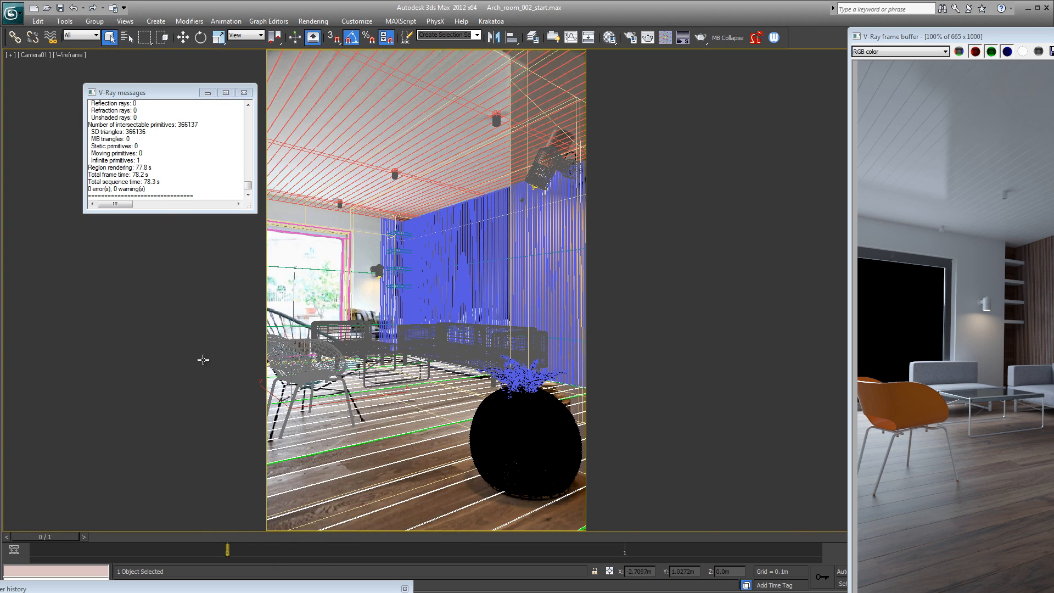
{"action": "key", "text": "alt+w"}
{"action": "left_click", "coordinate": [361, 254]}
{"action": "key", "text": "t"}
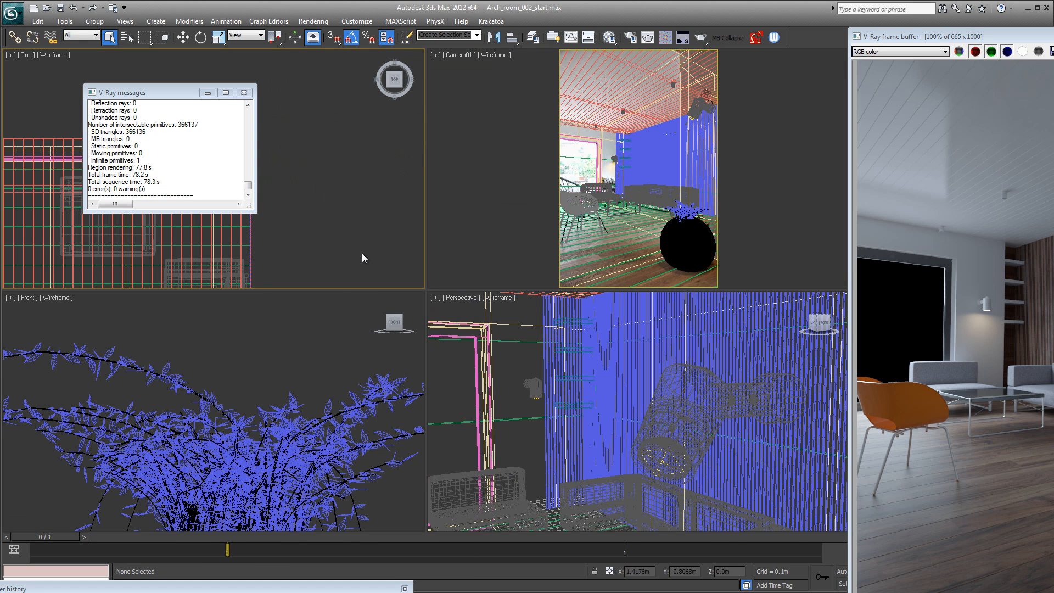
{"action": "key", "text": "alt+w"}
{"action": "scroll", "coordinate": [560, 280], "scroll_direction": "up", "scroll_amount": 5}
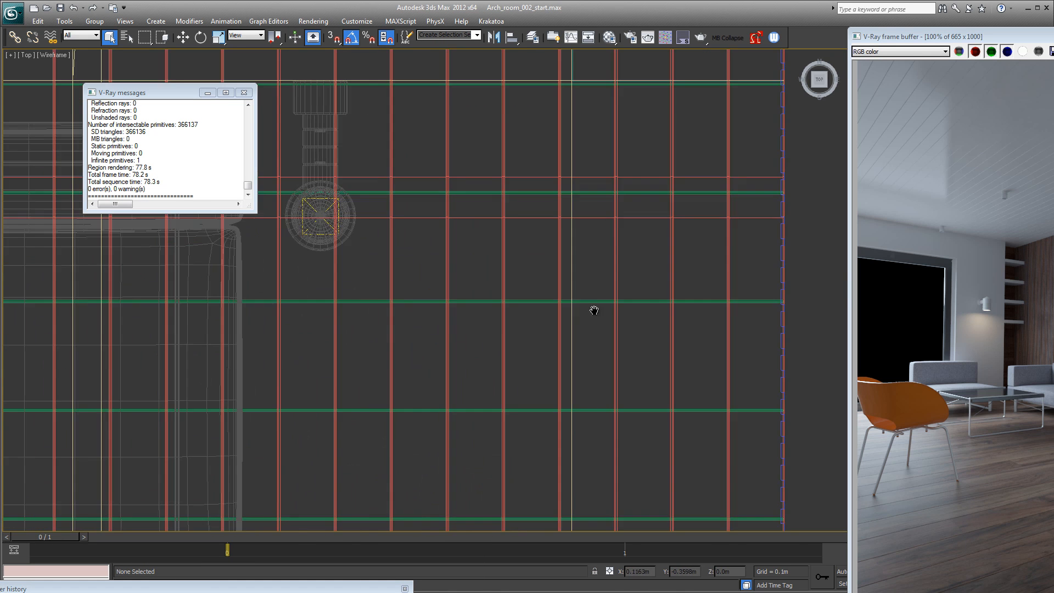
{"action": "scroll", "coordinate": [560, 307], "scroll_direction": "down", "scroll_amount": 10}
{"action": "middle_click_drag", "start_coordinate": [501, 364], "coordinate": [533, 297], "text": "alt"}
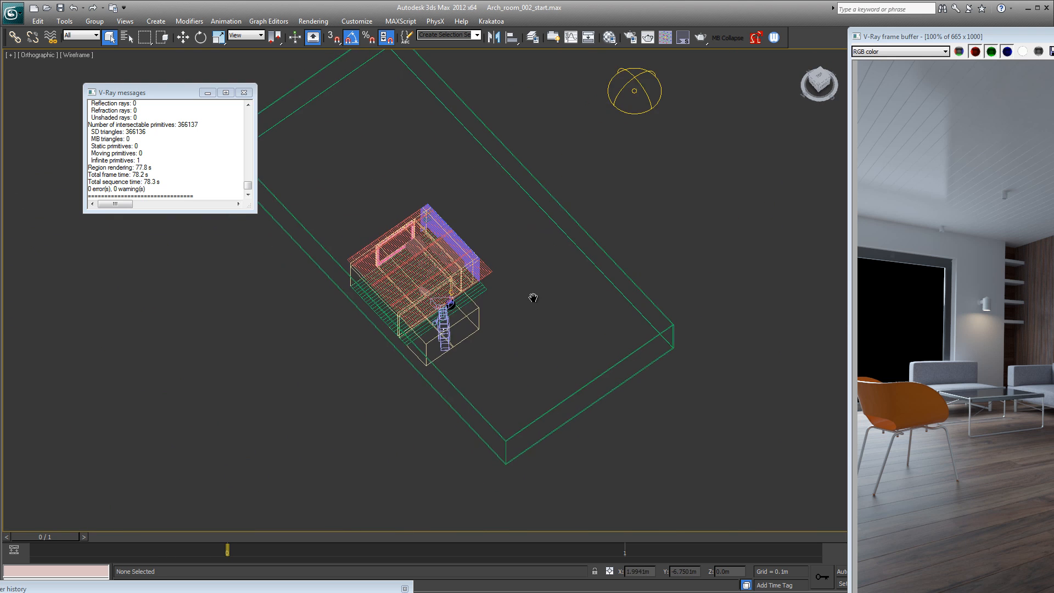
- Select the slatted wall and the room shell together and isolate them
{"action": "scroll", "coordinate": [535, 307], "scroll_direction": "up", "scroll_amount": 4}
{"action": "left_click", "coordinate": [515, 346]}
{"action": "middle_click_drag", "start_coordinate": [538, 343], "coordinate": [555, 302], "text": "alt"}
{"action": "left_click", "coordinate": [524, 261], "text": "ctrl"}
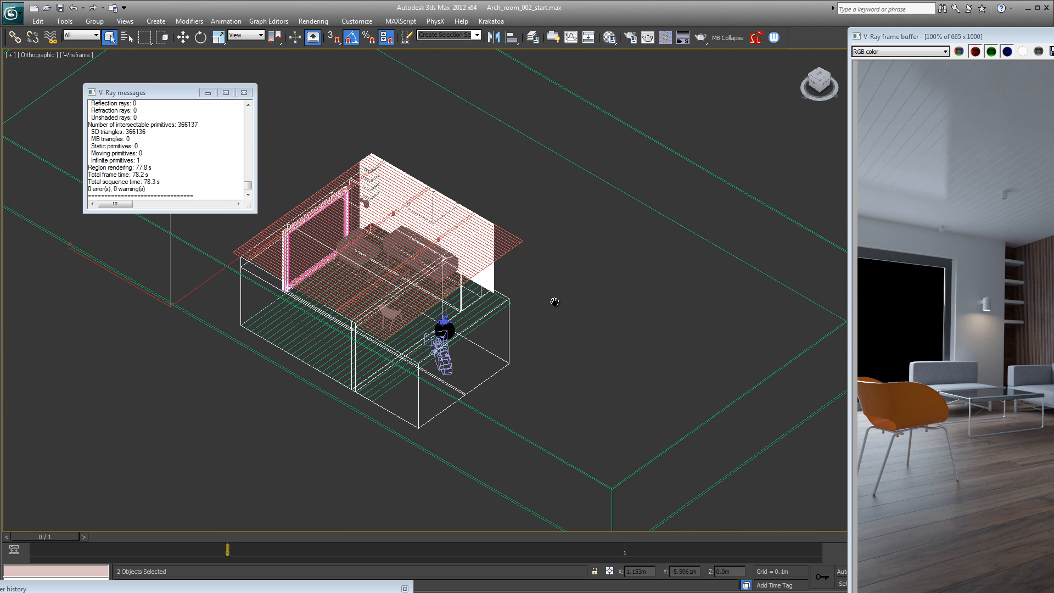
{"action": "key", "text": "alt+q"}
{"action": "scroll", "coordinate": [557, 324], "scroll_direction": "down", "scroll_amount": 2}
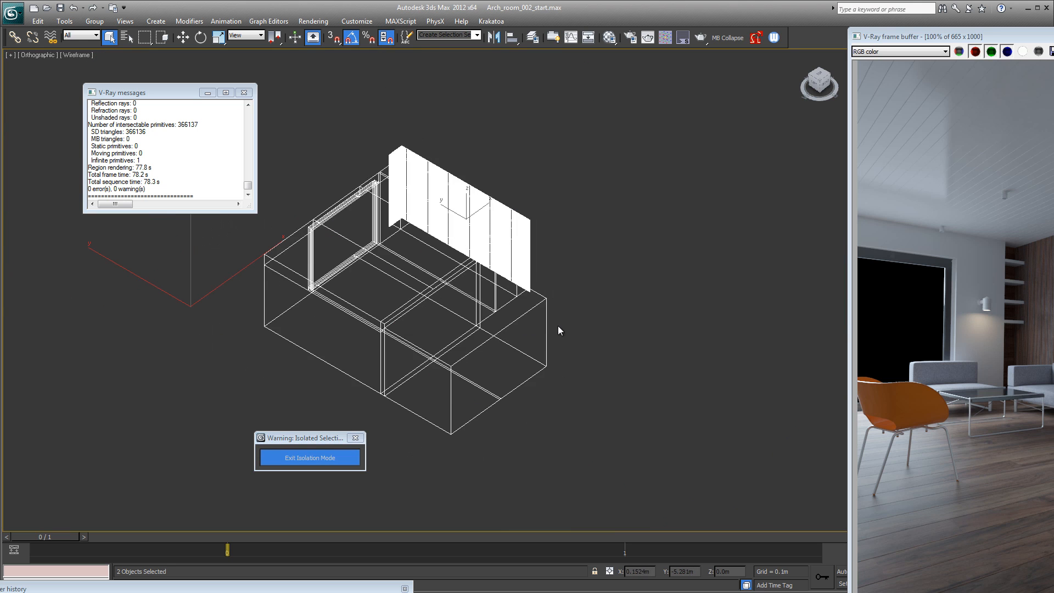
- Examine closely in the Top view where the backs of the slats meet the room wall
{"action": "scroll", "coordinate": [532, 341], "scroll_direction": "up", "scroll_amount": 1}
{"action": "key", "text": "t"}
{"action": "middle_click_drag", "start_coordinate": [517, 433], "coordinate": [516, 247]}
{"action": "scroll", "coordinate": [516, 373], "scroll_direction": "down", "scroll_amount": 1}
{"action": "scroll", "coordinate": [515, 351], "scroll_direction": "up", "scroll_amount": 3}
{"action": "middle_click_drag", "start_coordinate": [567, 356], "coordinate": [461, 360]}
{"action": "scroll", "coordinate": [513, 310], "scroll_direction": "up", "scroll_amount": 2}
{"action": "middle_click_drag", "start_coordinate": [611, 310], "coordinate": [489, 321]}
{"action": "left_click", "coordinate": [489, 321]}
{"action": "scroll", "coordinate": [490, 321], "scroll_direction": "up", "scroll_amount": 2}
{"action": "middle_click_drag", "start_coordinate": [372, 301], "coordinate": [459, 298]}
{"action": "scroll", "coordinate": [459, 298], "scroll_direction": "up", "scroll_amount": 3}
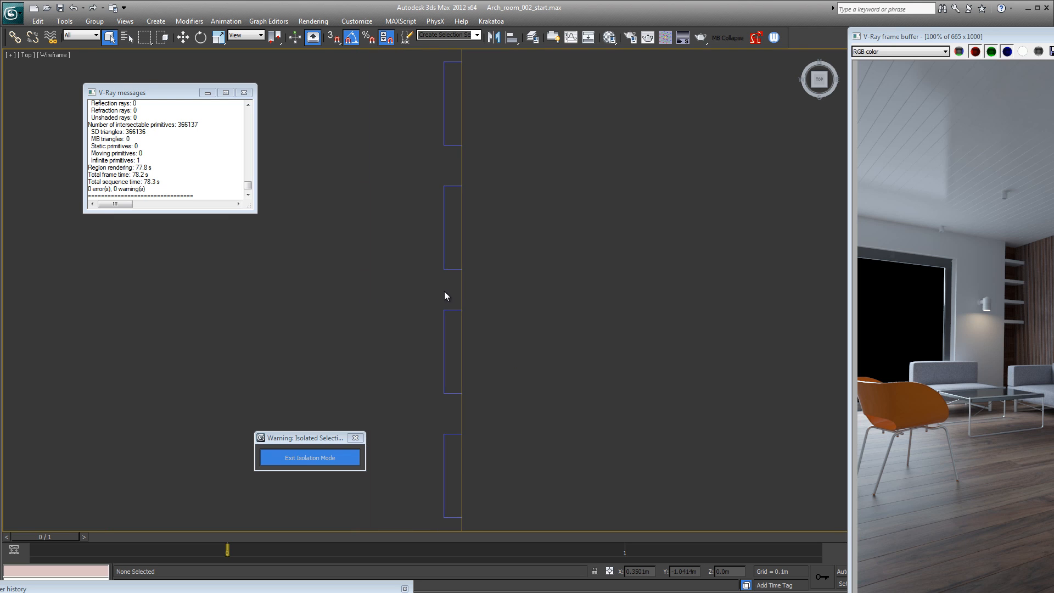
{"action": "left_click_drag", "start_coordinate": [480, 323], "coordinate": [479, 324]}
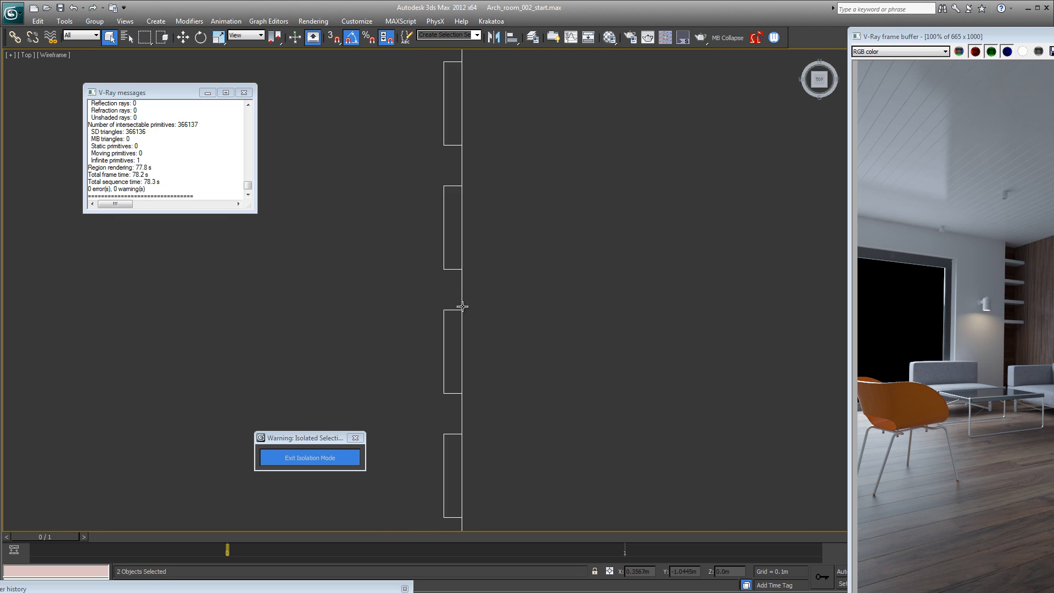
{"action": "left_click", "coordinate": [491, 310]}
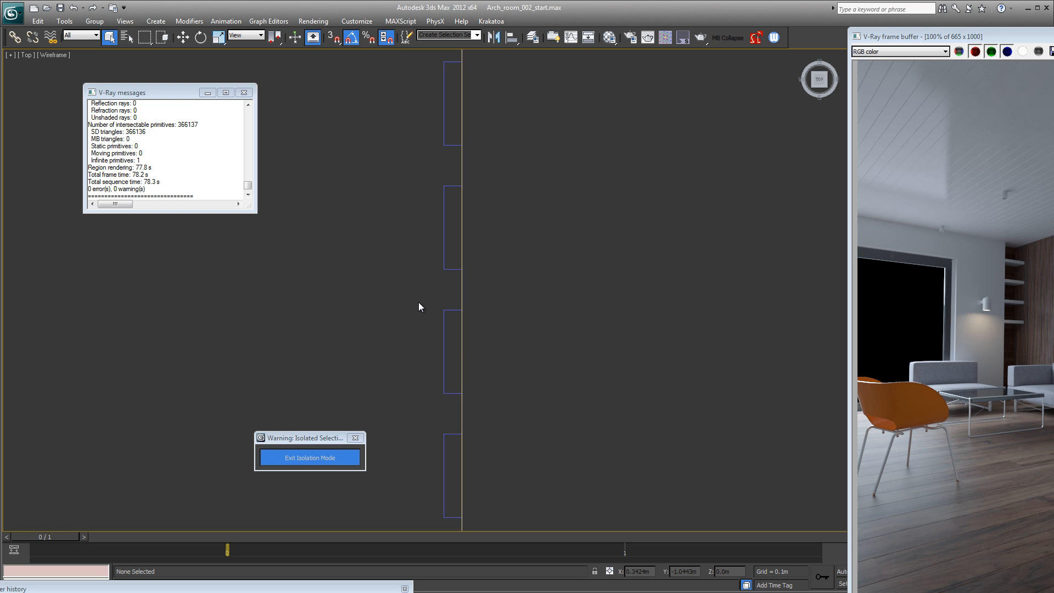
{"action": "left_click_drag", "start_coordinate": [450, 347], "coordinate": [450, 347]}
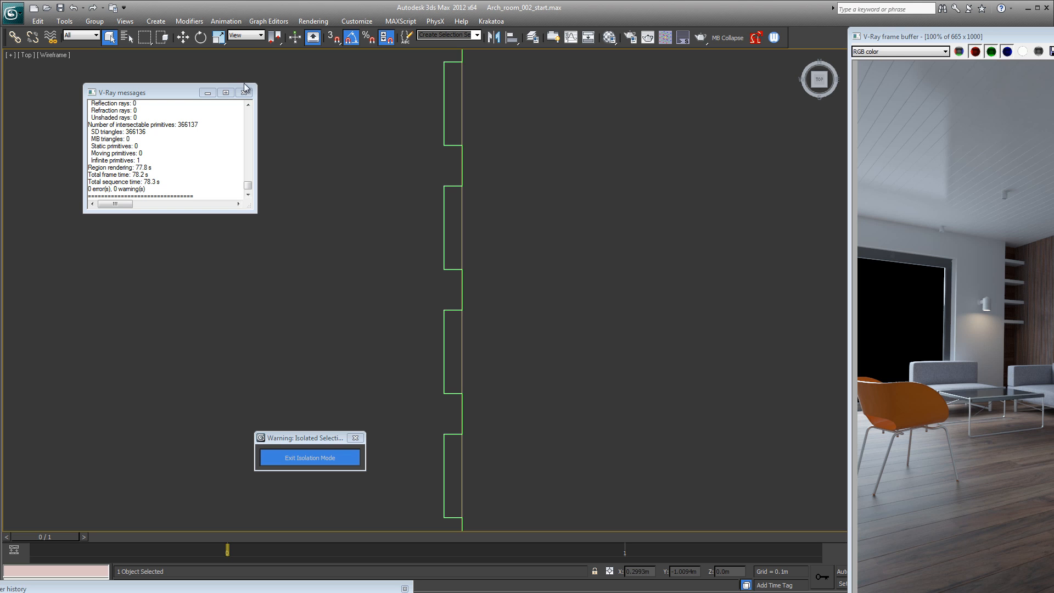
- Move the slatted wall slightly away from the room wall in the Top view, and undo the move
{"action": "left_click", "coordinate": [183, 38]}
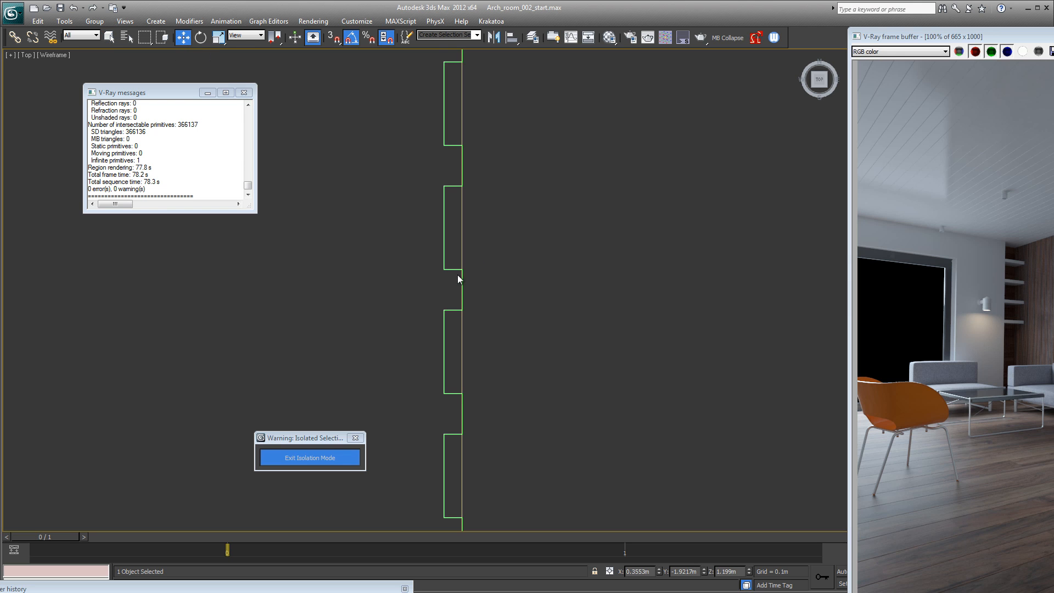
{"action": "scroll", "coordinate": [506, 280], "scroll_direction": "down", "scroll_amount": 7}
{"action": "middle_click_drag", "start_coordinate": [486, 324], "coordinate": [513, 228]}
{"action": "scroll", "coordinate": [464, 305], "scroll_direction": "down", "scroll_amount": 1}
{"action": "middle_click_drag", "start_coordinate": [463, 304], "coordinate": [448, 246]}
{"action": "scroll", "coordinate": [491, 311], "scroll_direction": "up", "scroll_amount": 6}
{"action": "scroll", "coordinate": [462, 299], "scroll_direction": "up", "scroll_amount": 3}
{"action": "middle_click_drag", "start_coordinate": [517, 358], "coordinate": [473, 329]}
{"action": "scroll", "coordinate": [467, 316], "scroll_direction": "up", "scroll_amount": 2}
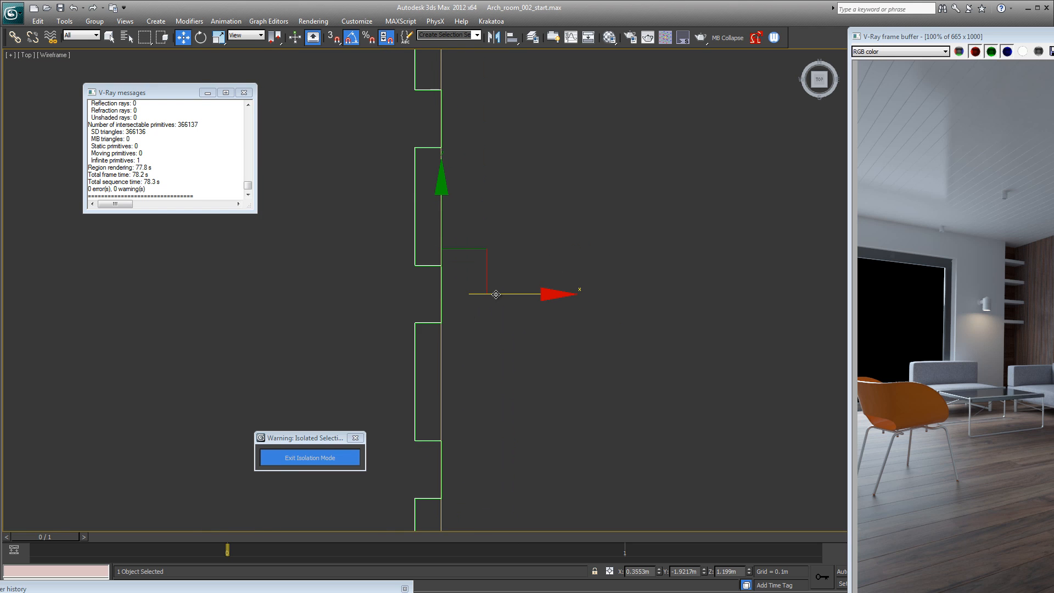
{"action": "left_click", "coordinate": [426, 291]}
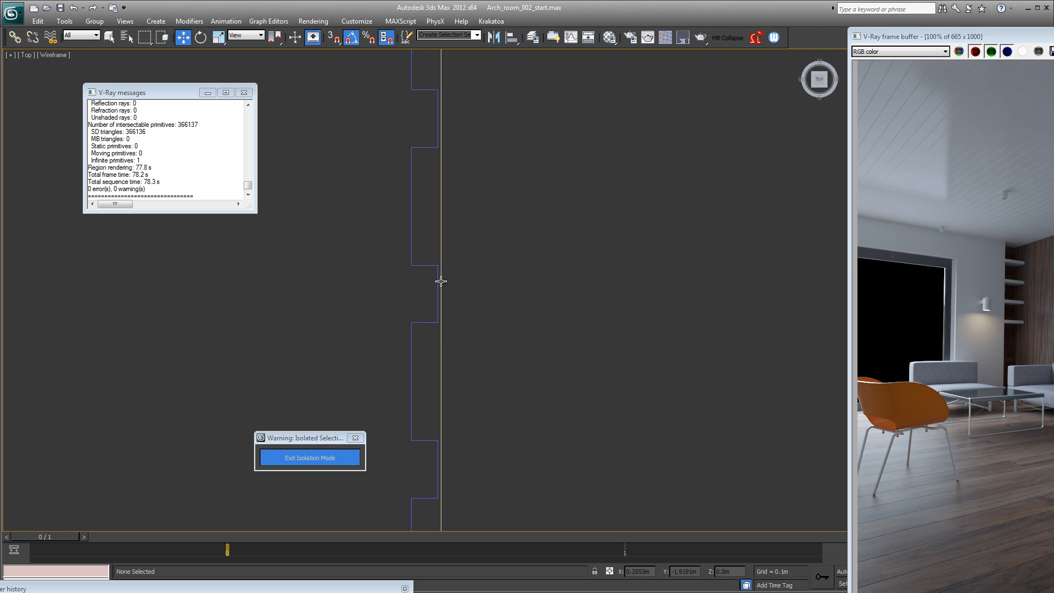
{"action": "left_click", "coordinate": [436, 280]}
{"action": "left_click", "coordinate": [477, 320]}
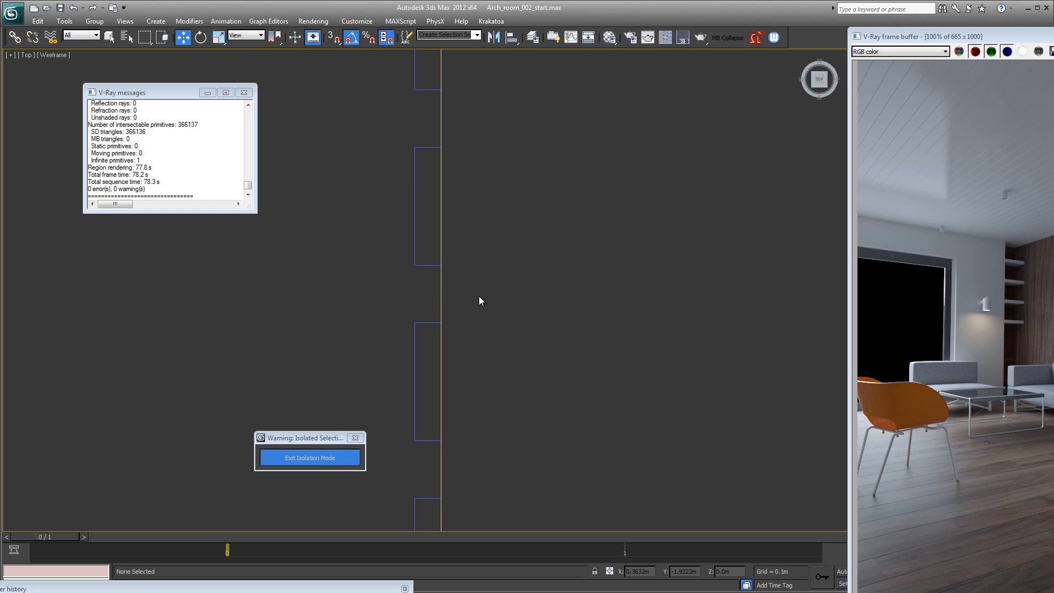
- Return to the maximized Camera01 view and bring the frame buffer and render history back side by side
{"action": "key", "text": "alt+w"}
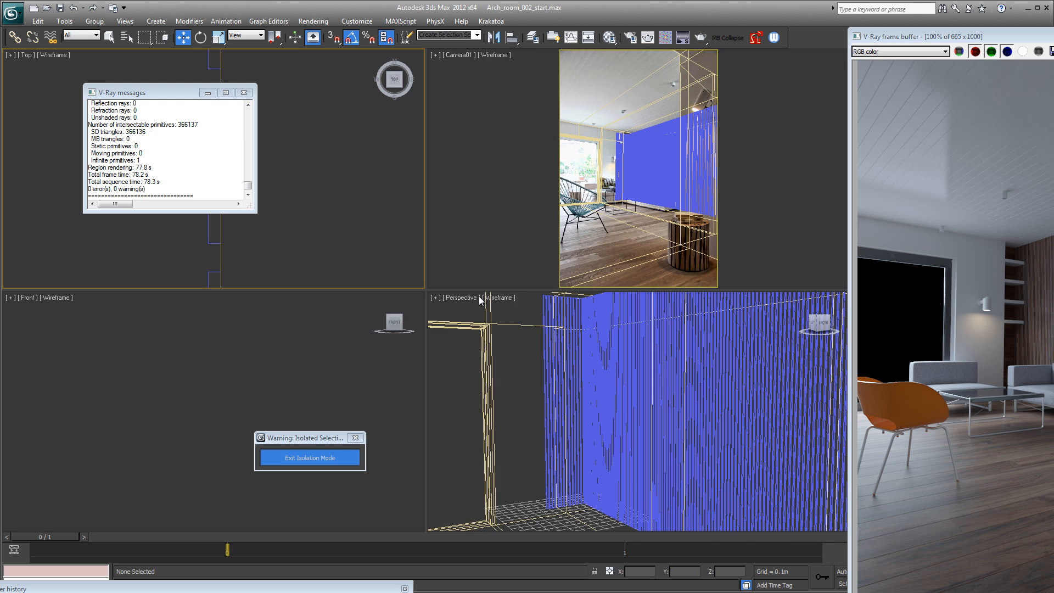
{"action": "left_click", "coordinate": [535, 206]}
{"action": "key", "text": "alt+w"}
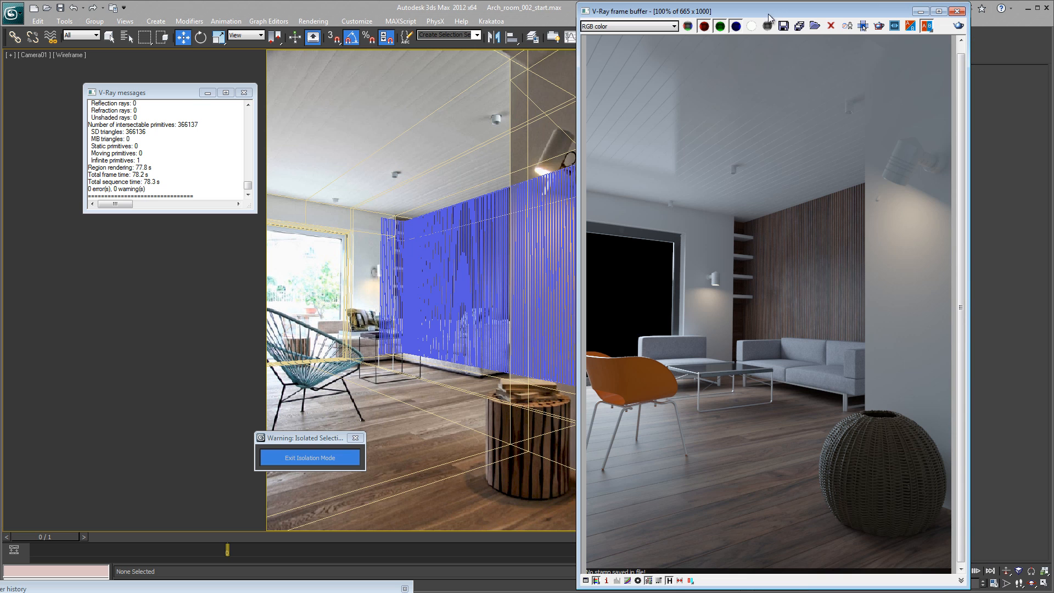
{"action": "left_click_drag", "start_coordinate": [771, 15], "coordinate": [758, 16]}
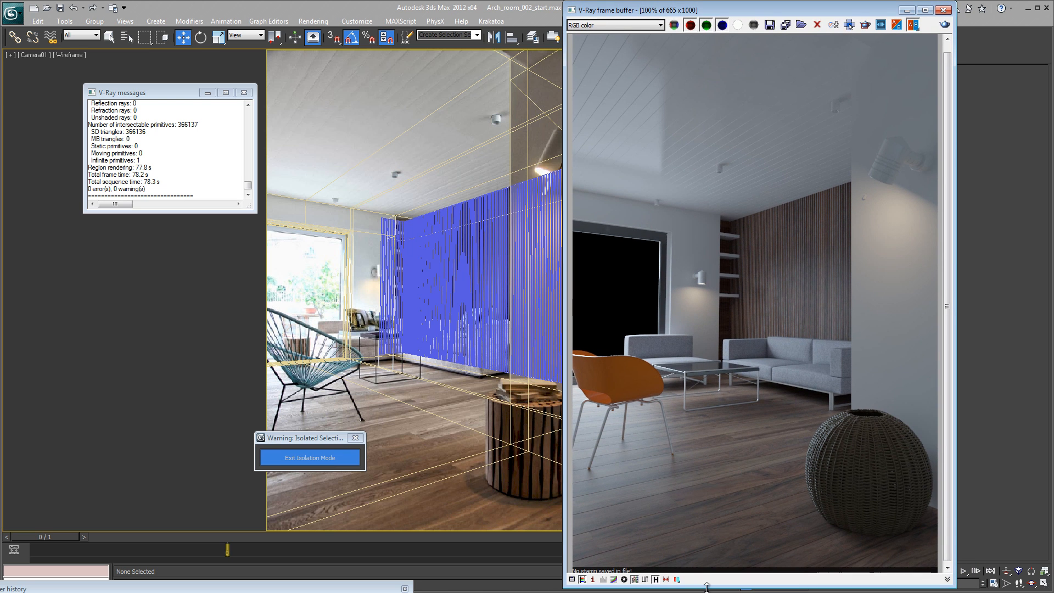
{"action": "left_click_drag", "start_coordinate": [706, 587], "coordinate": [707, 591]}
{"action": "left_click_drag", "start_coordinate": [389, 586], "coordinate": [404, 64]}
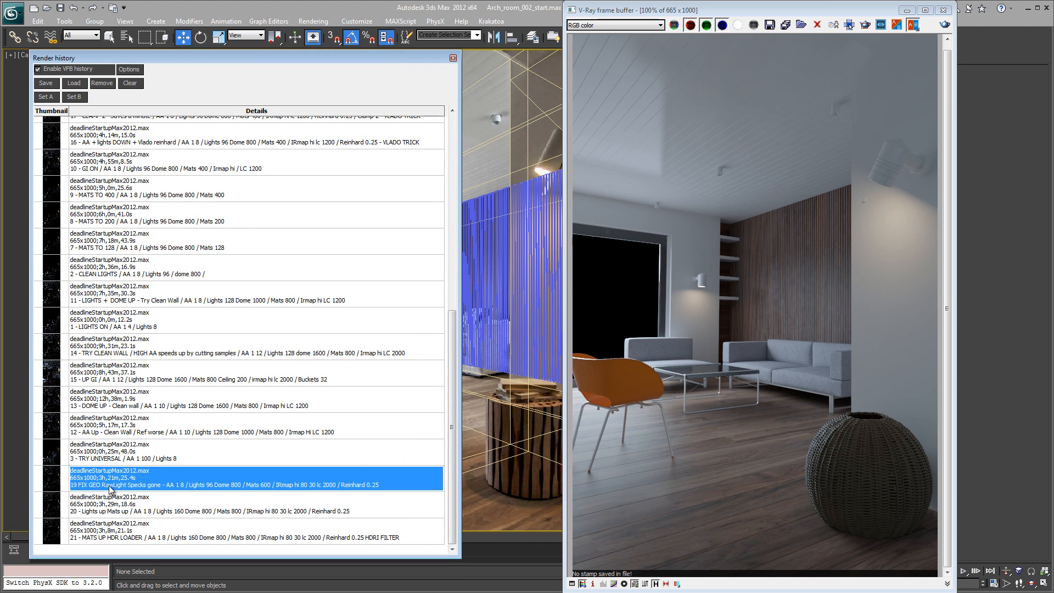
- Load render 19, FIX GEO RawLight Specks gone, and compare its entry with the earlier tests in the render history
{"action": "double_click", "coordinate": [109, 486]}
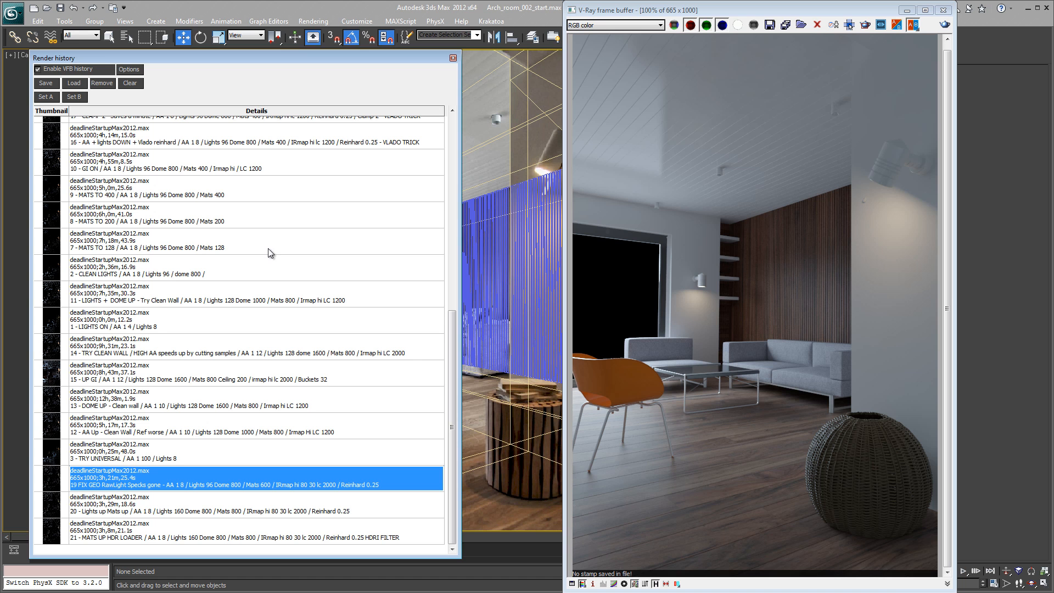
{"action": "left_click_drag", "start_coordinate": [449, 351], "coordinate": [456, 287]}
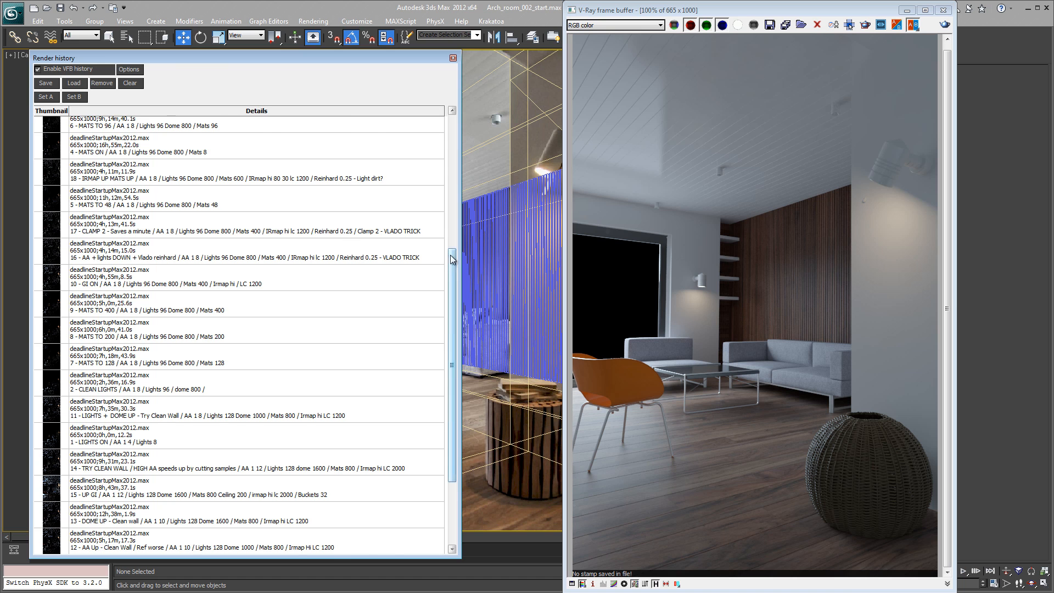
{"action": "left_click_drag", "start_coordinate": [453, 263], "coordinate": [456, 369]}
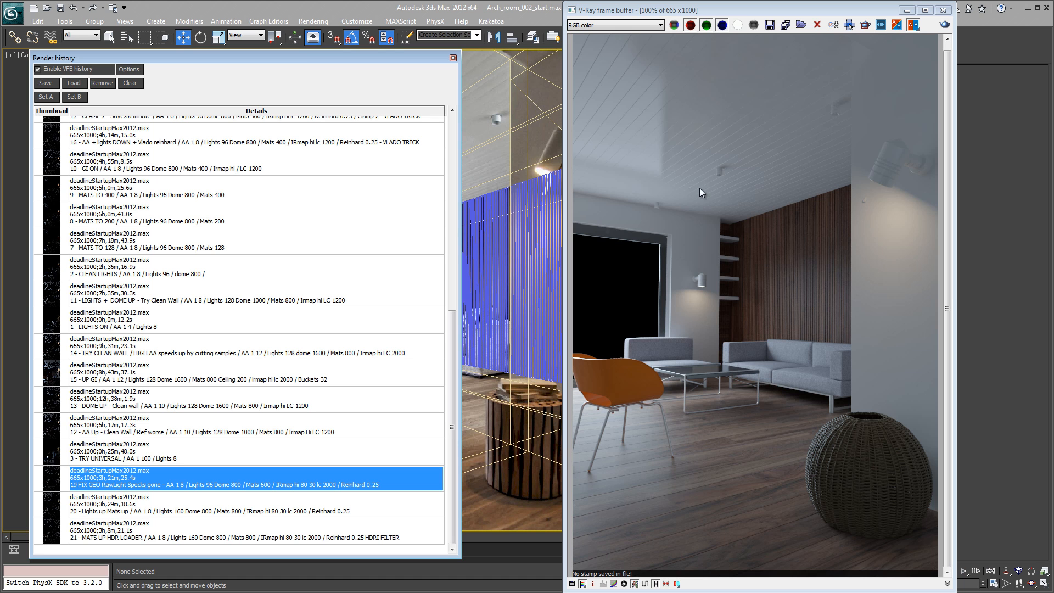
- Inspect the VRayRawLighting, VRayRawGlobalIllumination and VRayGlobalIllumination passes of render 19, and return to RGB color
{"action": "left_click", "coordinate": [627, 28]}
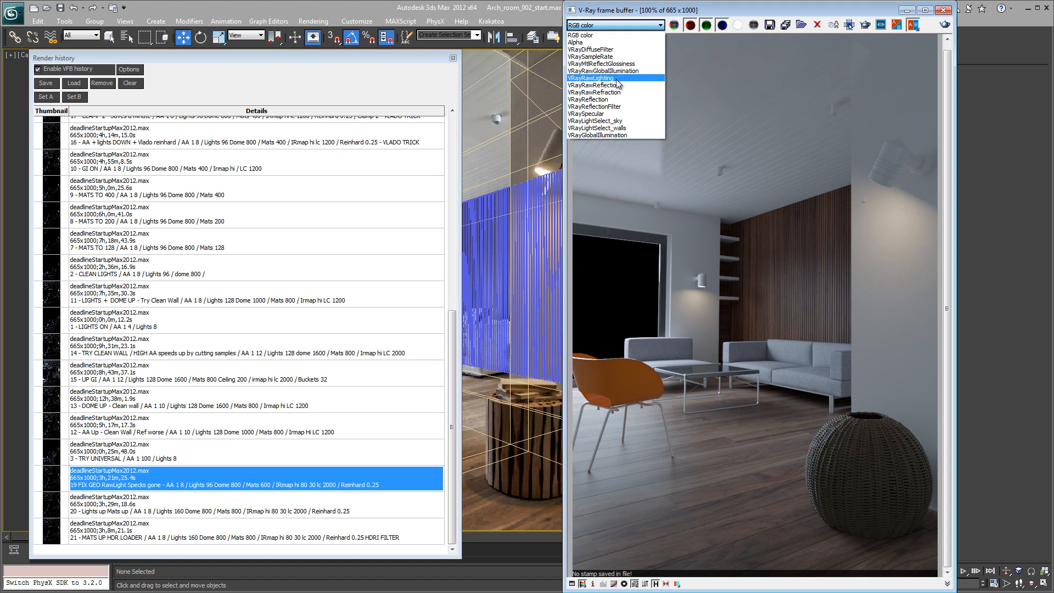
{"action": "left_click", "coordinate": [608, 78]}
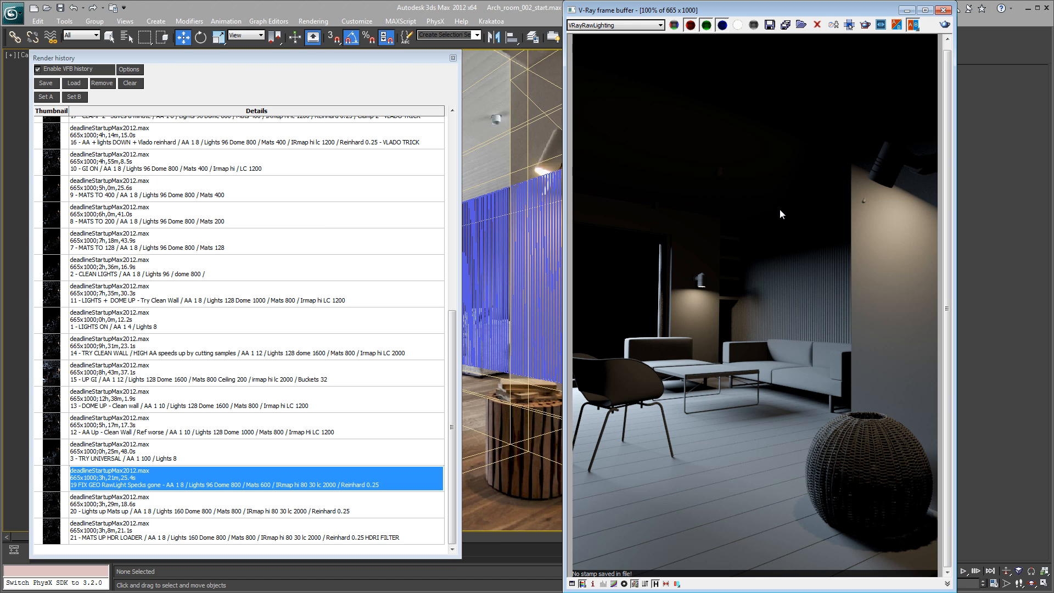
{"action": "left_click", "coordinate": [629, 25]}
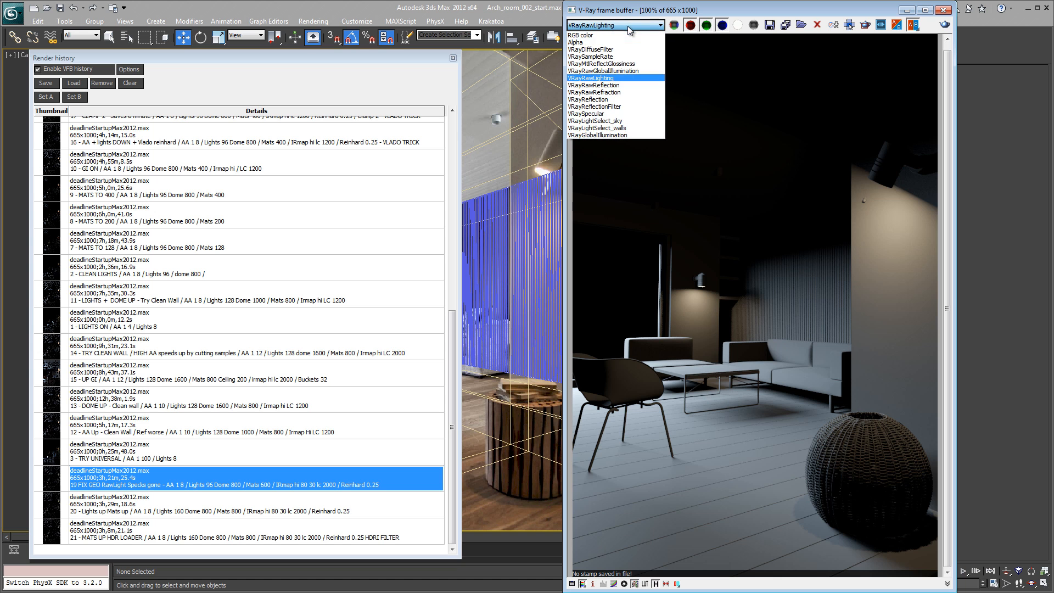
{"action": "left_click", "coordinate": [630, 71]}
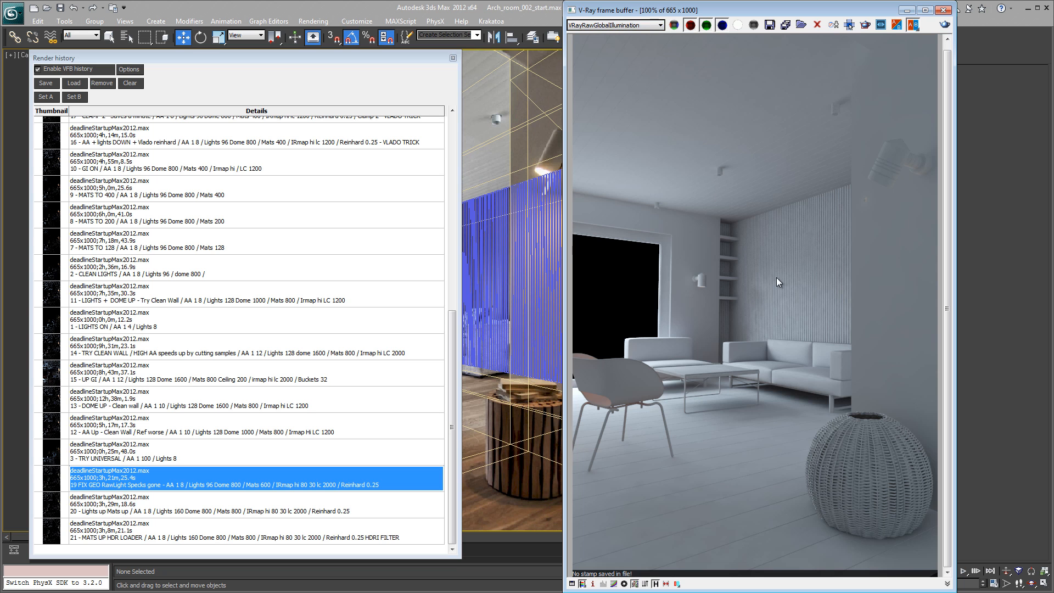
{"action": "left_click", "coordinate": [644, 24]}
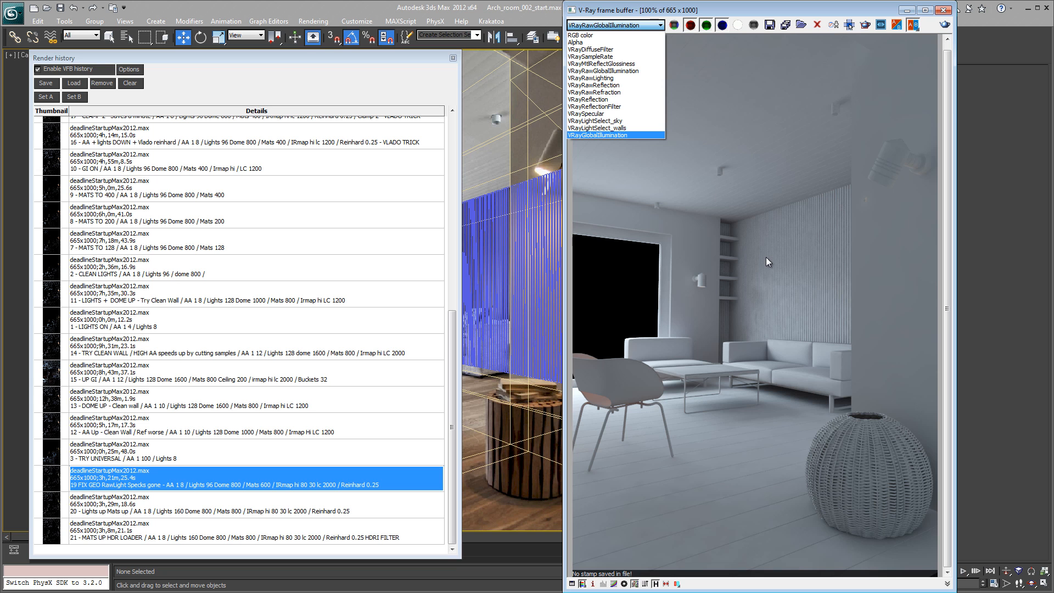
{"action": "left_click", "coordinate": [640, 135]}
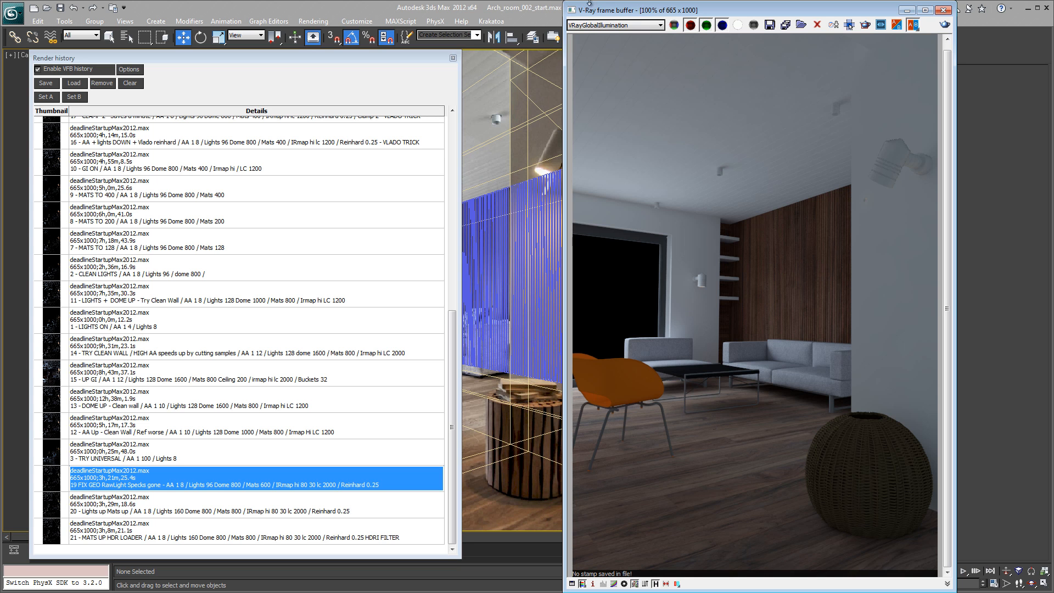
{"action": "left_click", "coordinate": [634, 25]}
{"action": "left_click", "coordinate": [596, 36]}
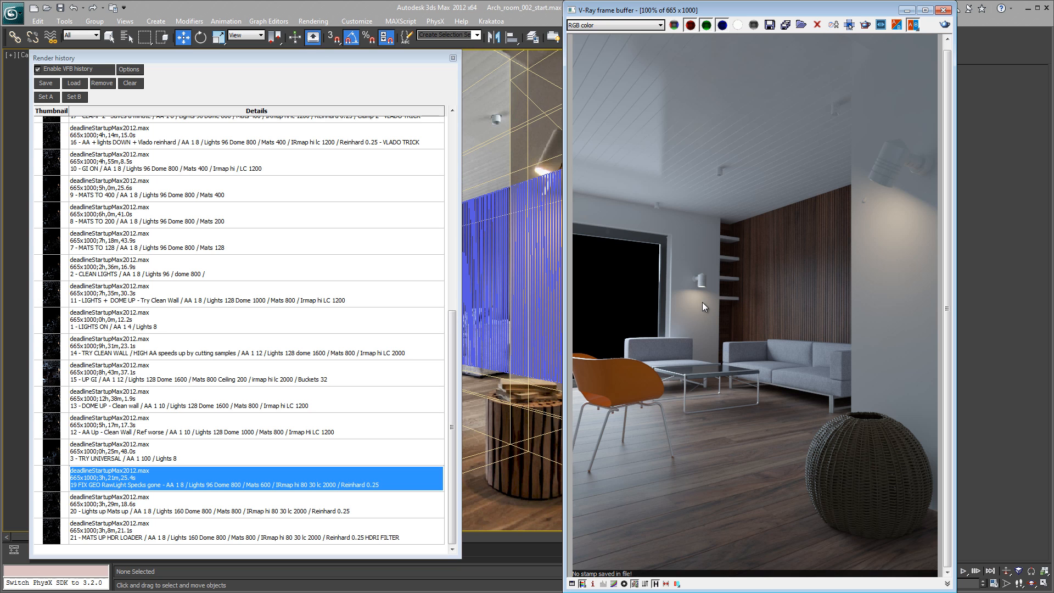
- Show the VRayRawLighting pass of render 19 at 200% around the wall lamp and slatted wall
{"action": "left_click", "coordinate": [614, 25]}
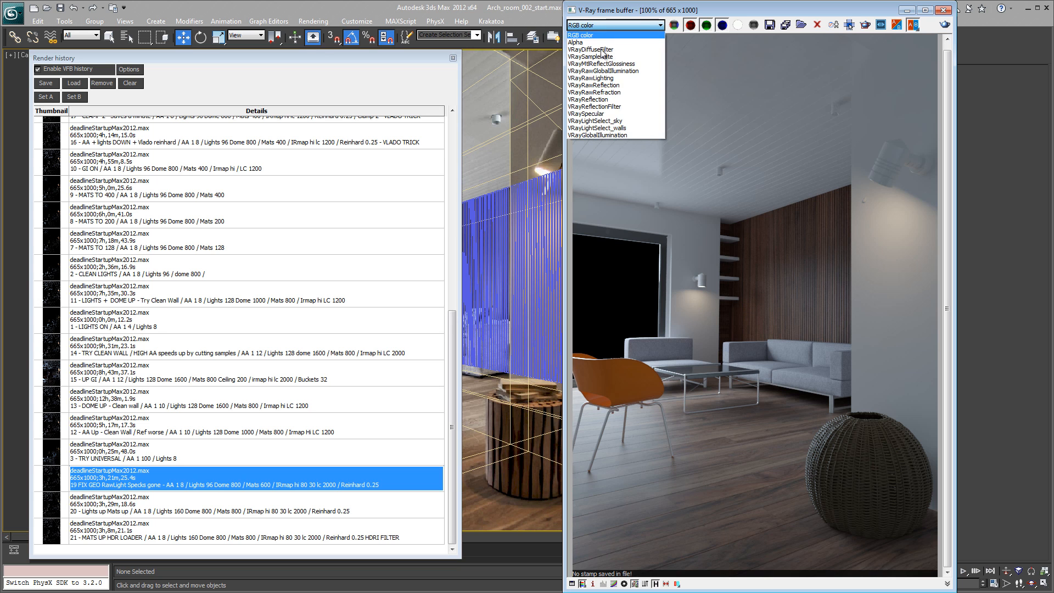
{"action": "left_click", "coordinate": [602, 78]}
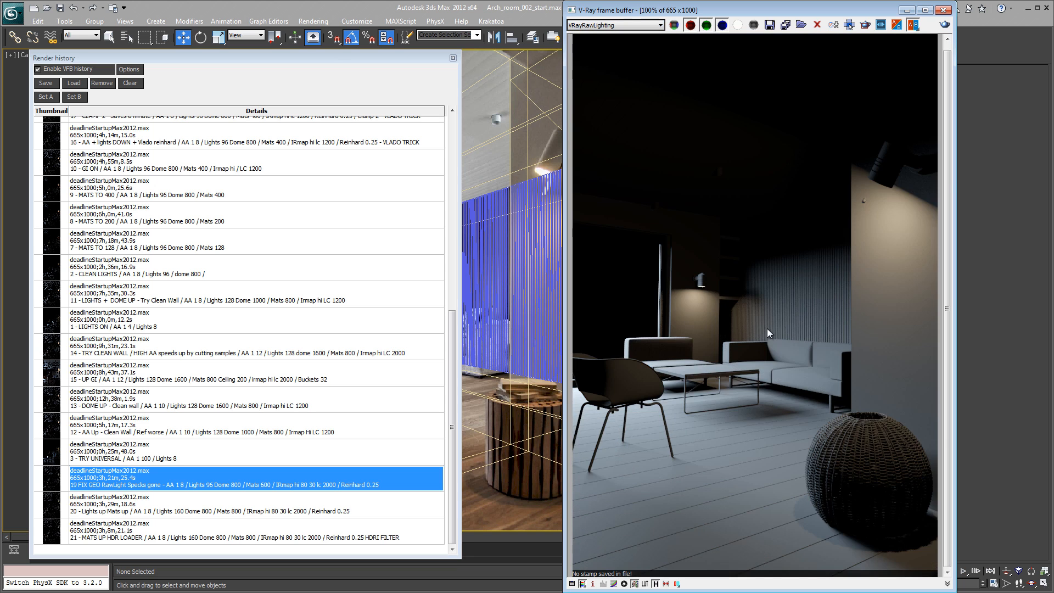
{"action": "scroll", "coordinate": [766, 329], "scroll_direction": "up", "scroll_amount": 2}
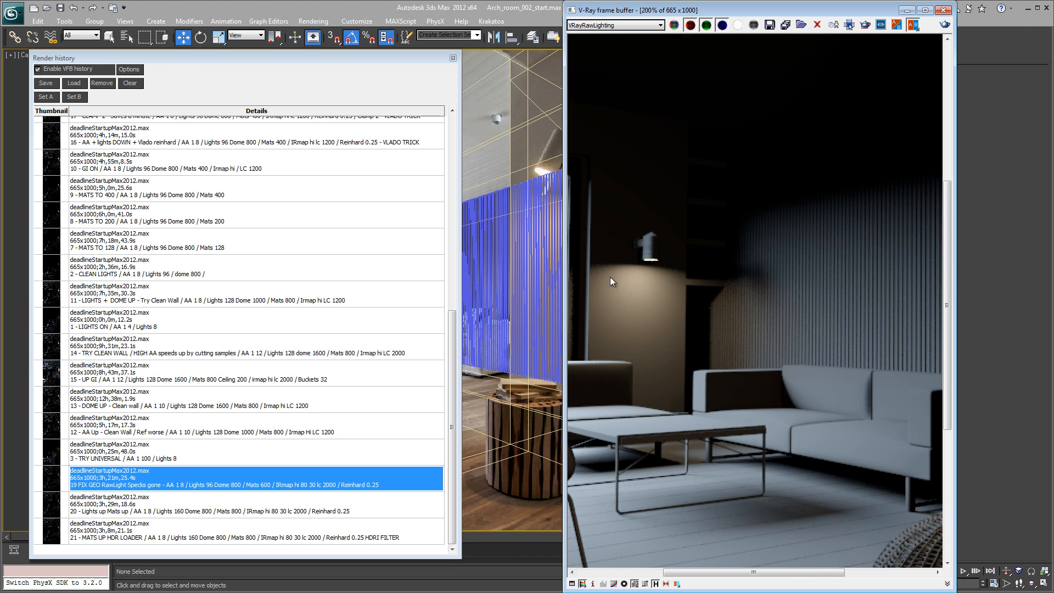
- Inspect the VRayLightSelect_walls pass of render 19 around the wall lamp at 200%, and return to the full frame
{"action": "middle_click_drag", "start_coordinate": [639, 272], "coordinate": [708, 260]}
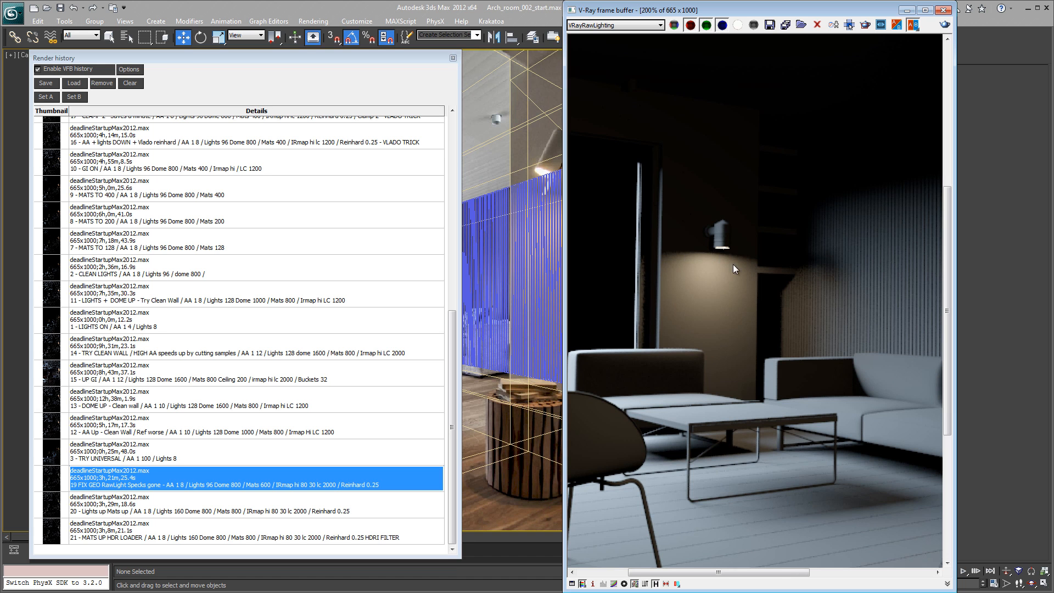
{"action": "left_click", "coordinate": [630, 26]}
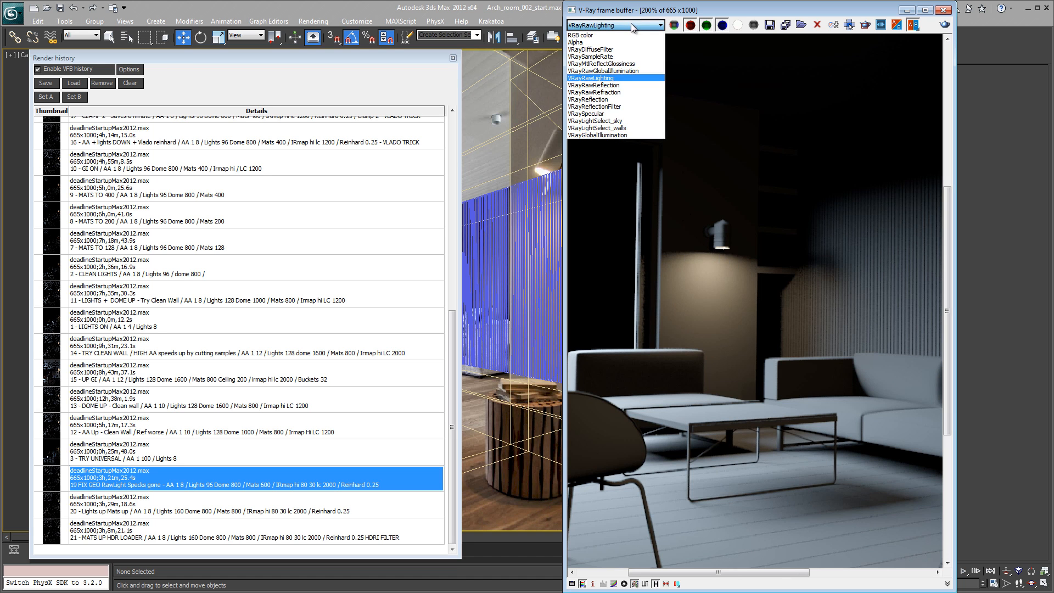
{"action": "left_click", "coordinate": [623, 128]}
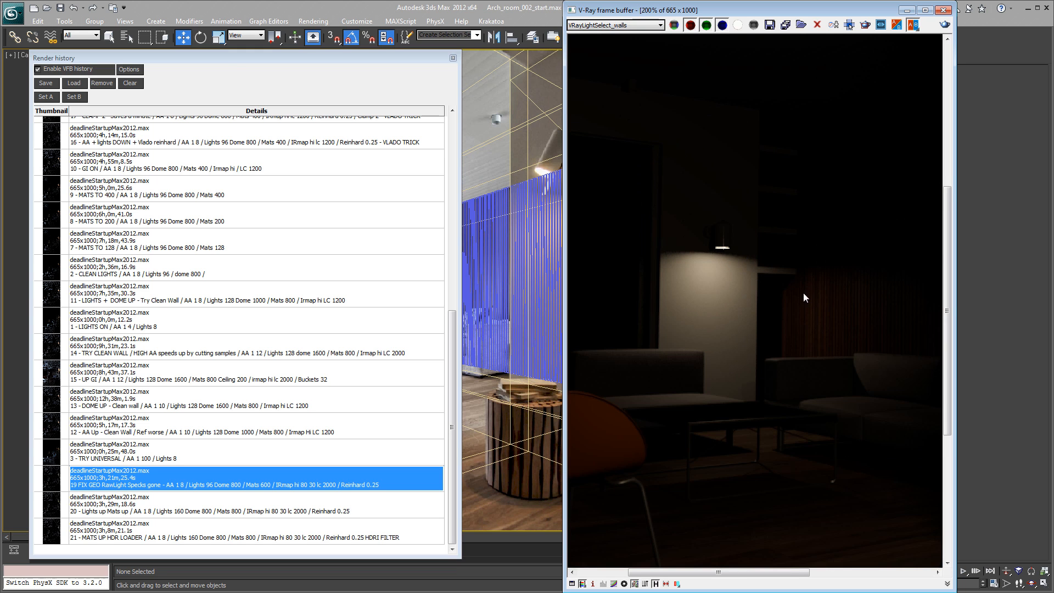
{"action": "middle_click_drag", "start_coordinate": [803, 293], "coordinate": [782, 293]}
{"action": "middle_click_drag", "start_coordinate": [690, 248], "coordinate": [677, 238]}
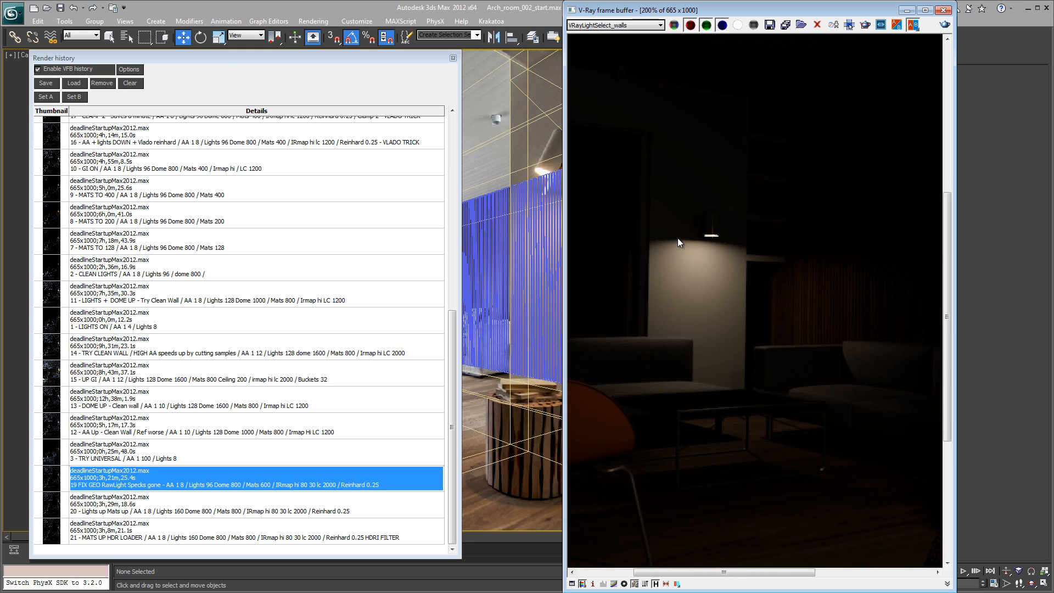
{"action": "left_click", "coordinate": [634, 27]}
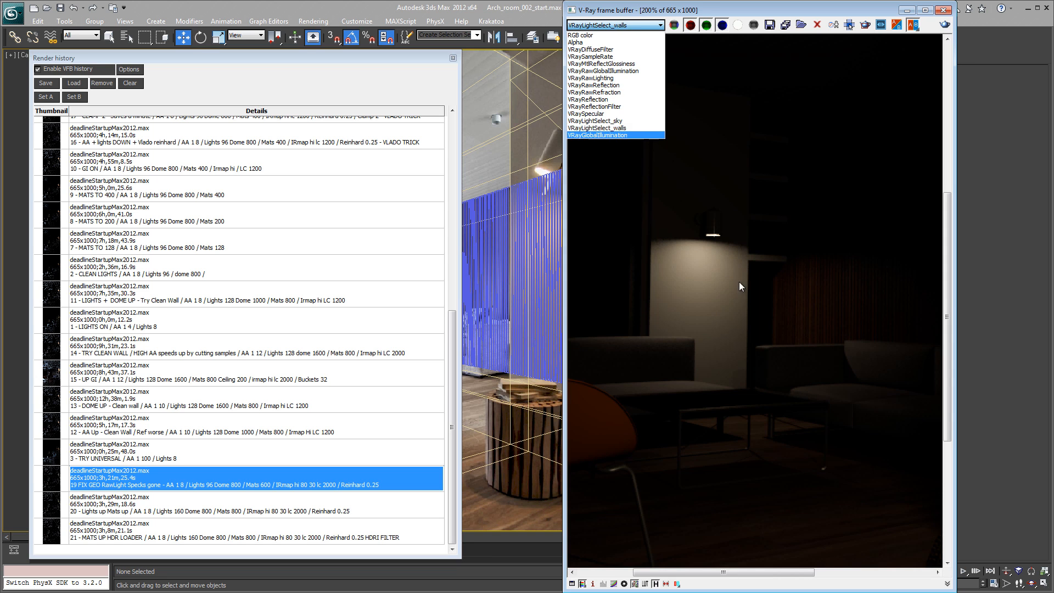
{"action": "left_click", "coordinate": [719, 258]}
{"action": "scroll", "coordinate": [719, 258], "scroll_direction": "down", "scroll_amount": 1}
{"action": "scroll", "coordinate": [719, 258], "scroll_direction": "down", "scroll_amount": 1}
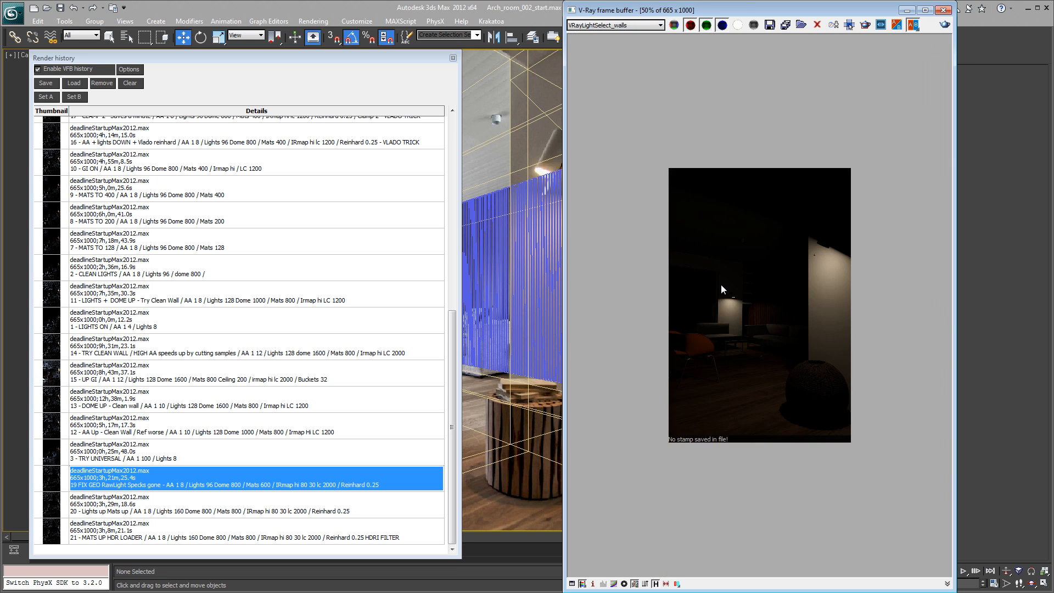
{"action": "scroll", "coordinate": [722, 282], "scroll_direction": "up", "scroll_amount": 1}
{"action": "scroll", "coordinate": [722, 282], "scroll_direction": "down", "scroll_amount": 1}
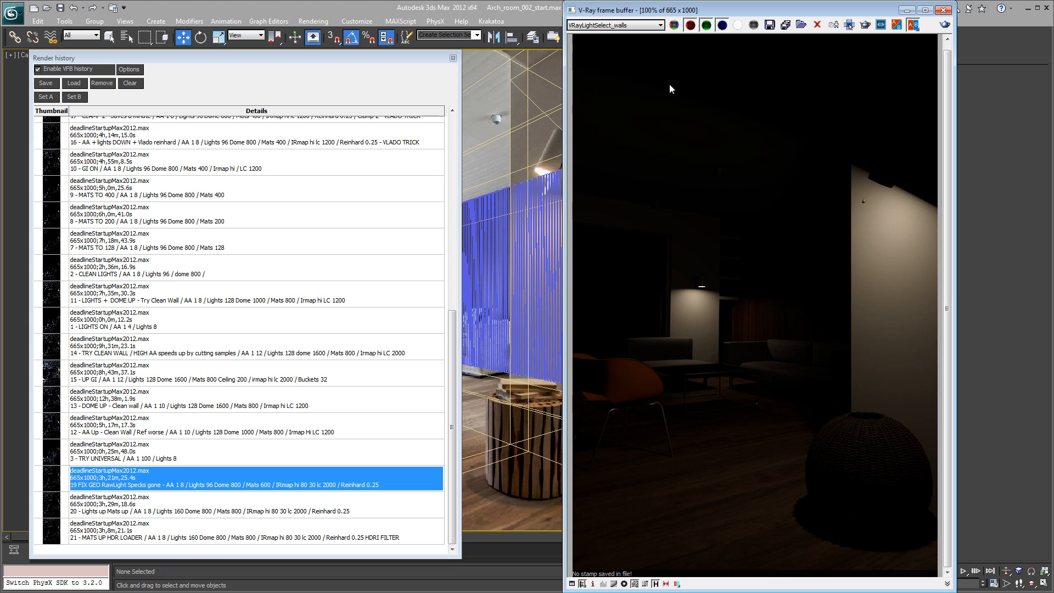
- Show render 19's VRayRawLighting pass, examine the slatted wall beside the lamp at 400%, and return to 100%
{"action": "left_click", "coordinate": [638, 26]}
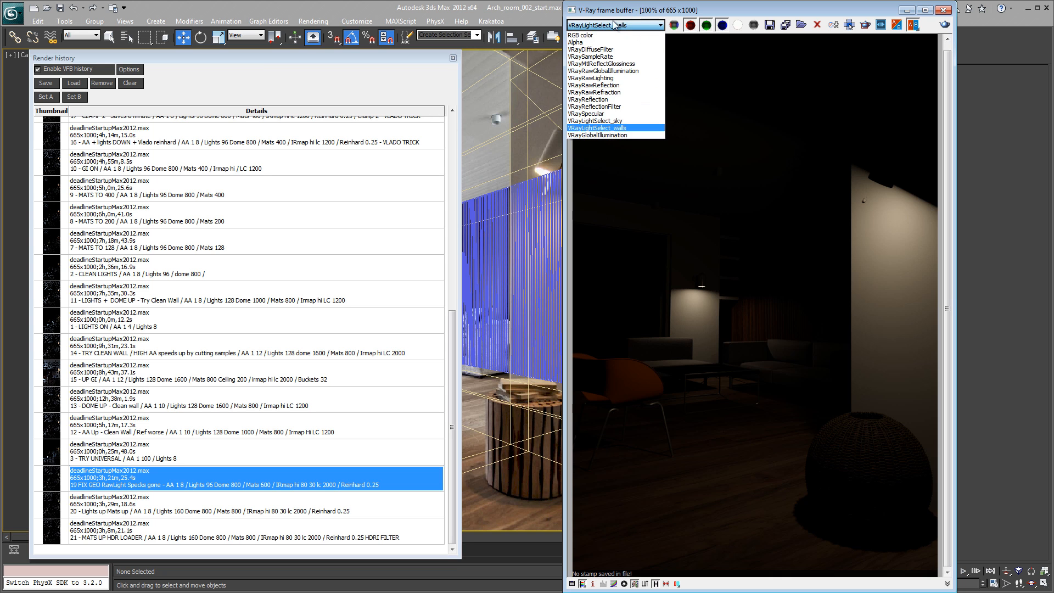
{"action": "left_click", "coordinate": [608, 79]}
{"action": "scroll", "coordinate": [716, 296], "scroll_direction": "up", "scroll_amount": 3}
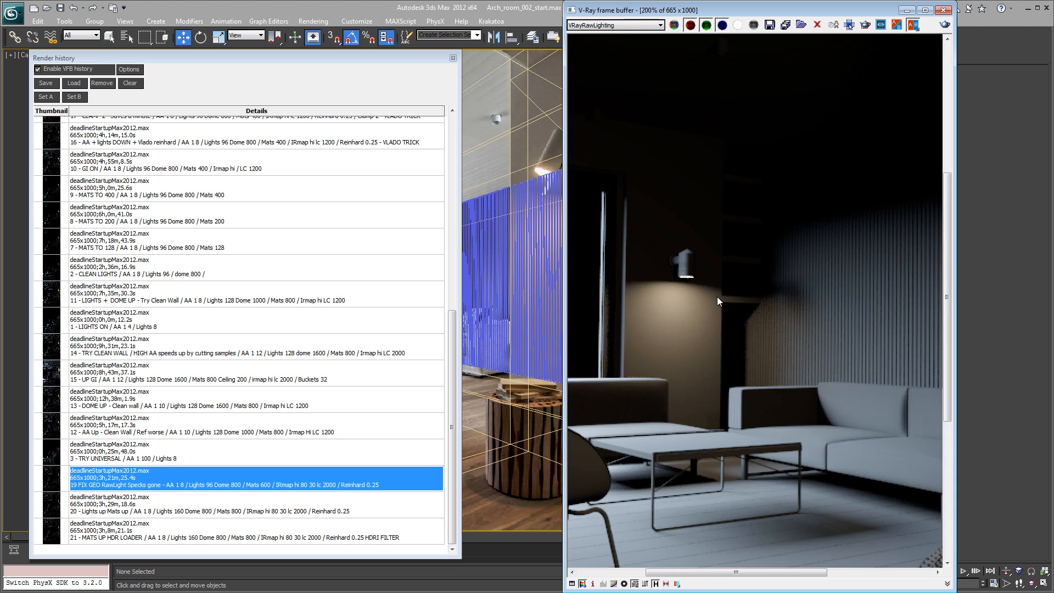
{"action": "middle_click_drag", "start_coordinate": [800, 296], "coordinate": [790, 280]}
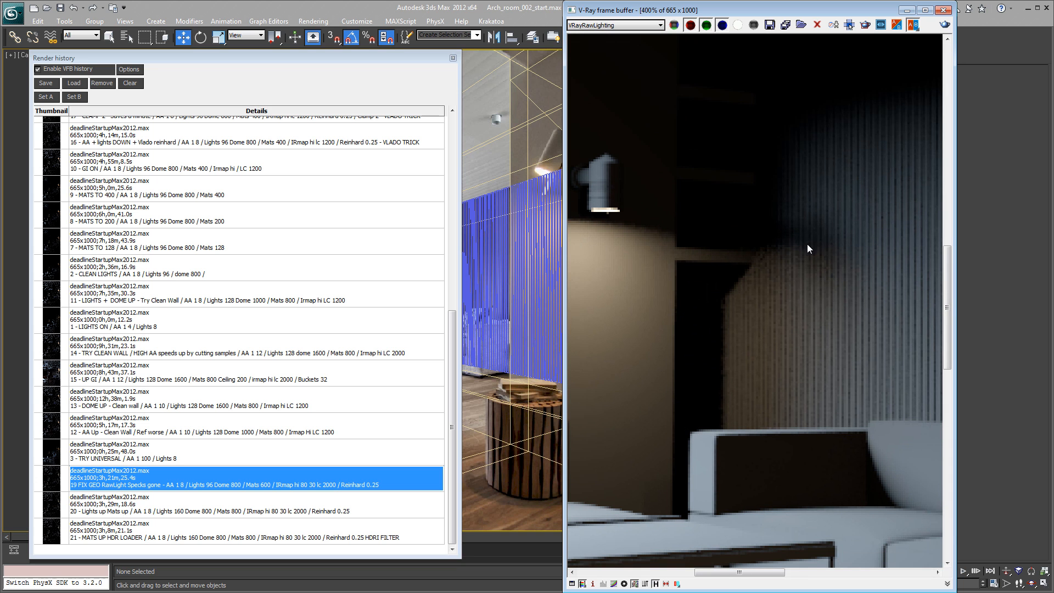
{"action": "scroll", "coordinate": [756, 281], "scroll_direction": "down", "scroll_amount": 4}
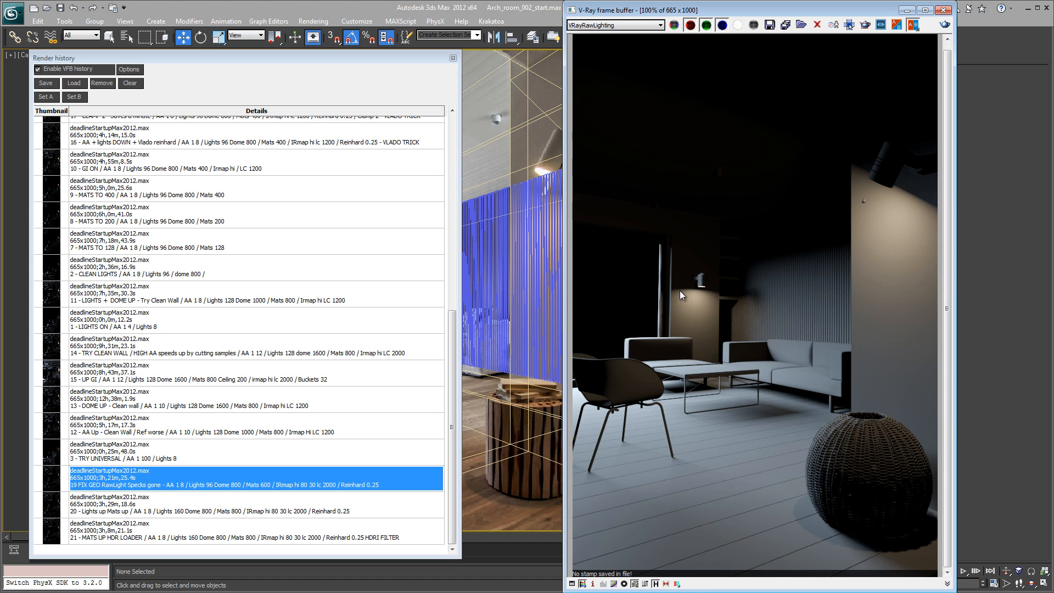
- Load render 20, Lights up Mats up, and examine its VRayRawLighting pass on the slatted wall at 400%
{"action": "double_click", "coordinate": [185, 500]}
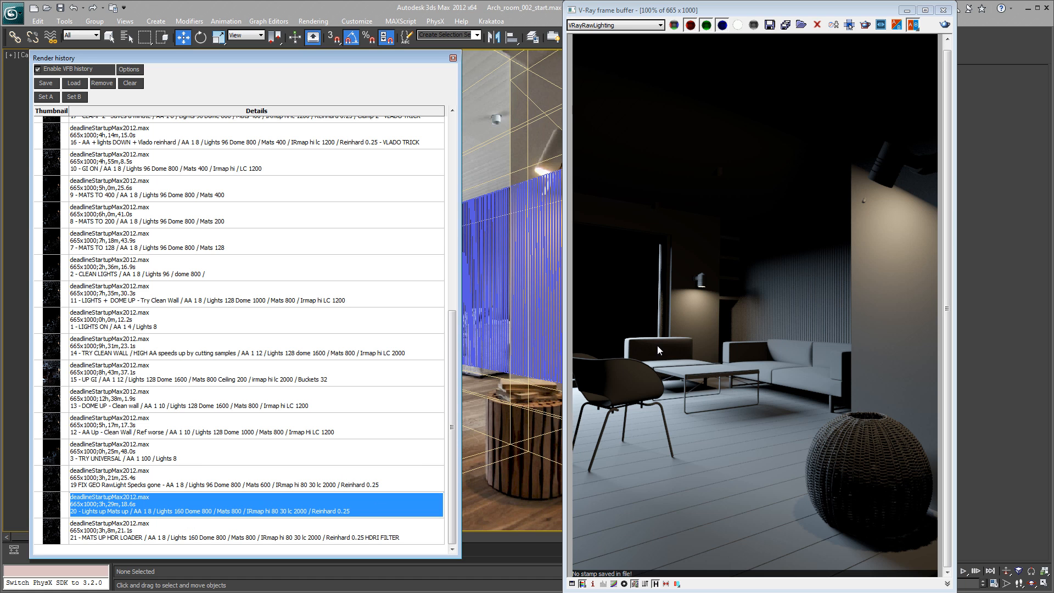
{"action": "left_click", "coordinate": [775, 333]}
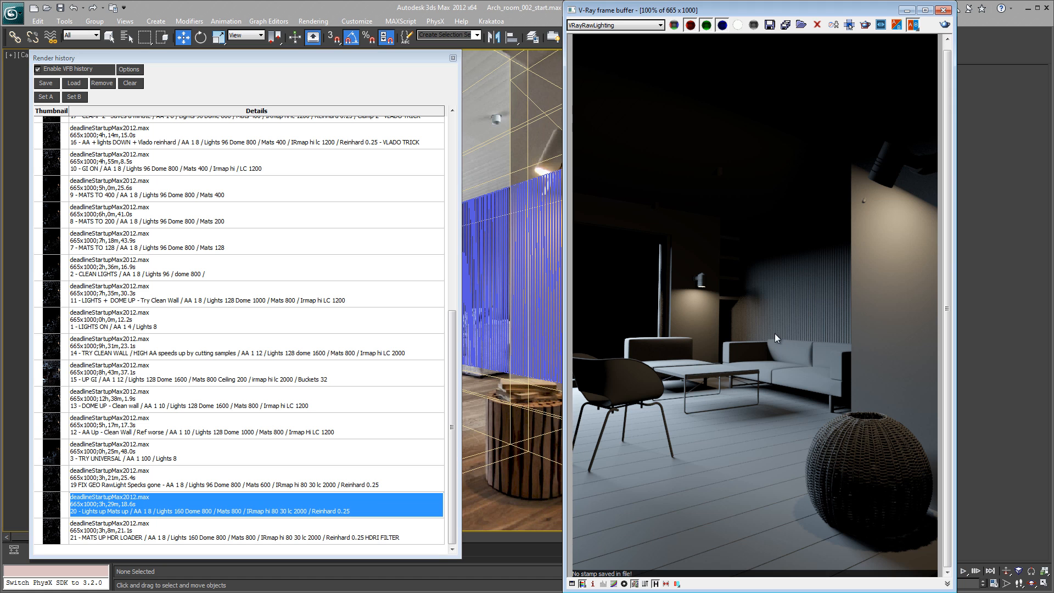
{"action": "scroll", "coordinate": [743, 307], "scroll_direction": "up", "scroll_amount": 2}
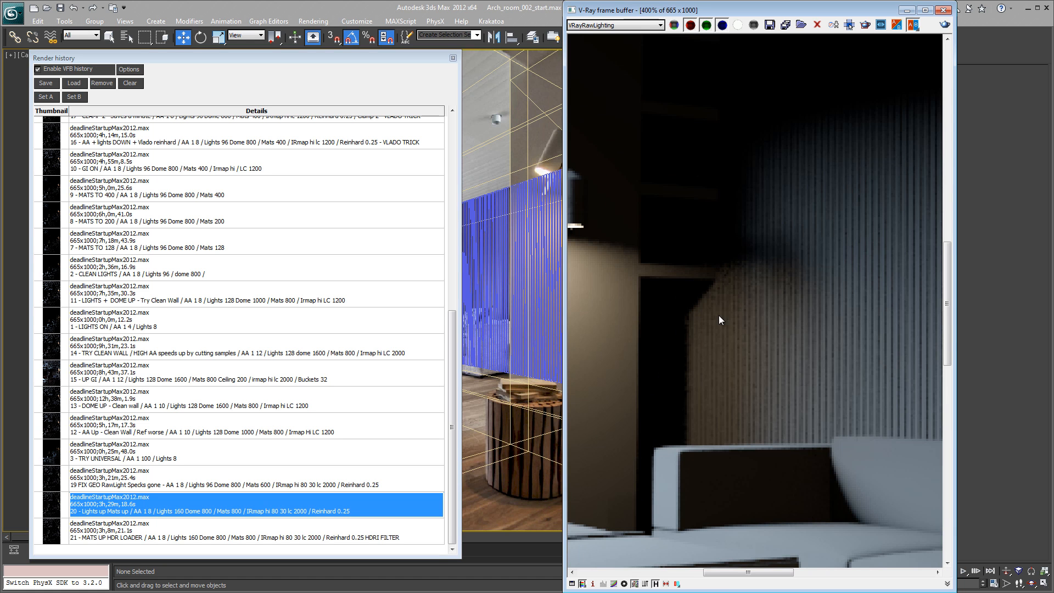
{"action": "left_click", "coordinate": [133, 510]}
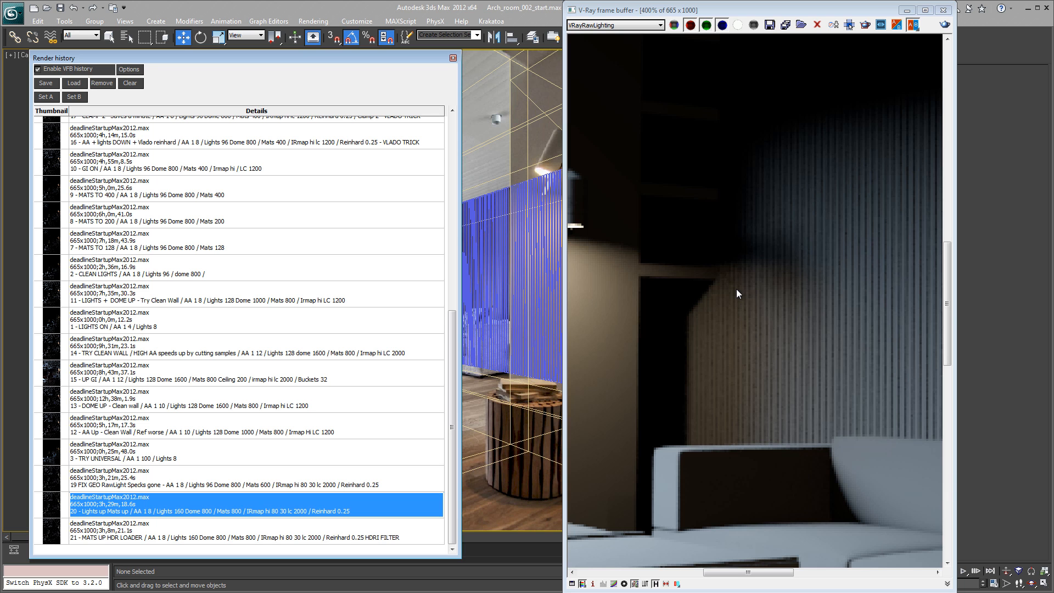
{"action": "left_click", "coordinate": [726, 309]}
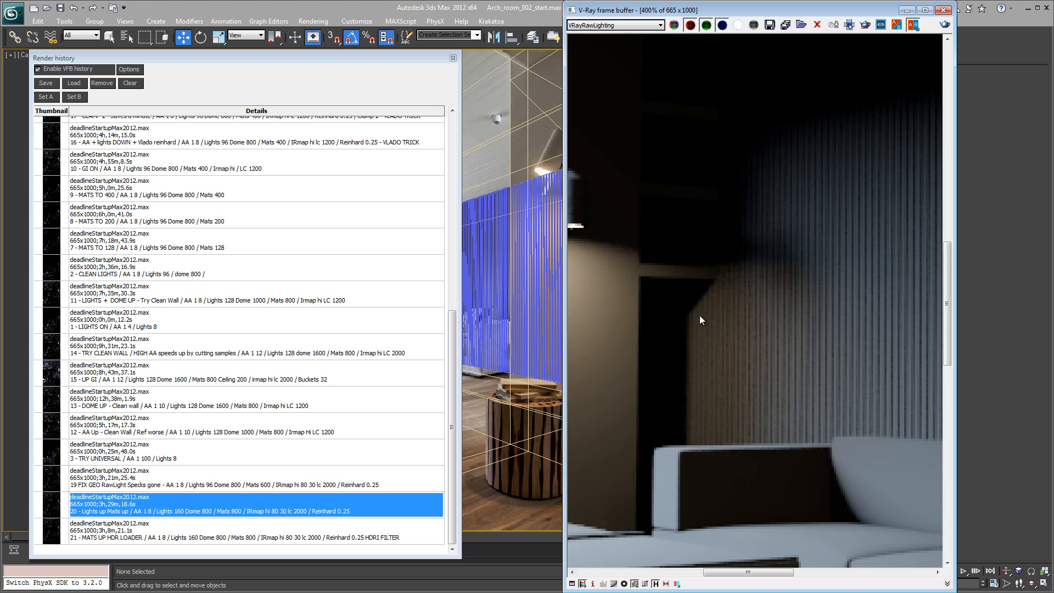
- Compare the RGB color and VRayRawLighting passes of render 20 on the slatted wall, finishing on RGB color at 100%
{"action": "left_click", "coordinate": [631, 25]}
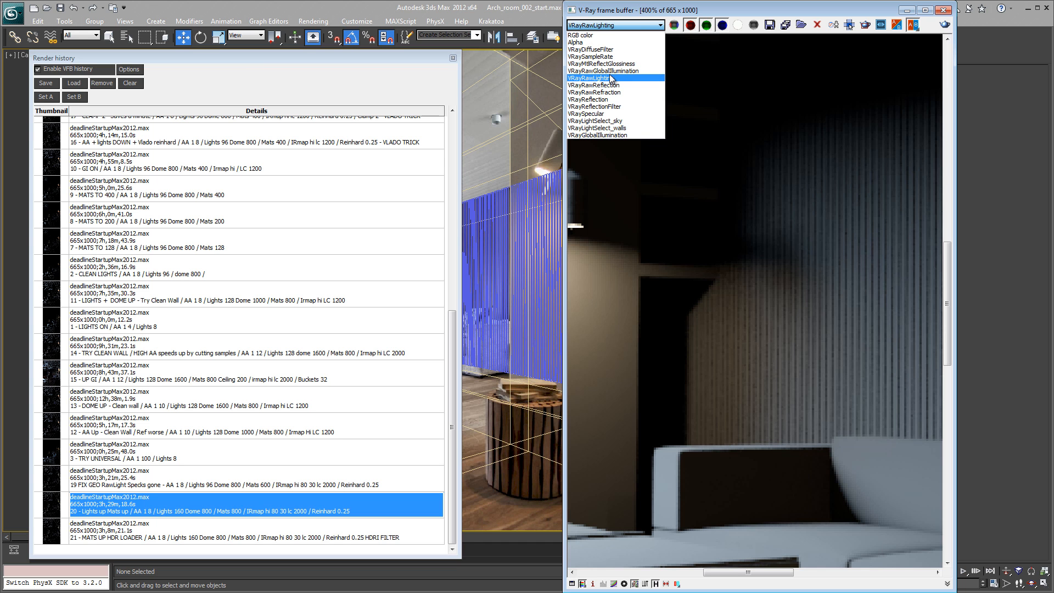
{"action": "left_click", "coordinate": [619, 35]}
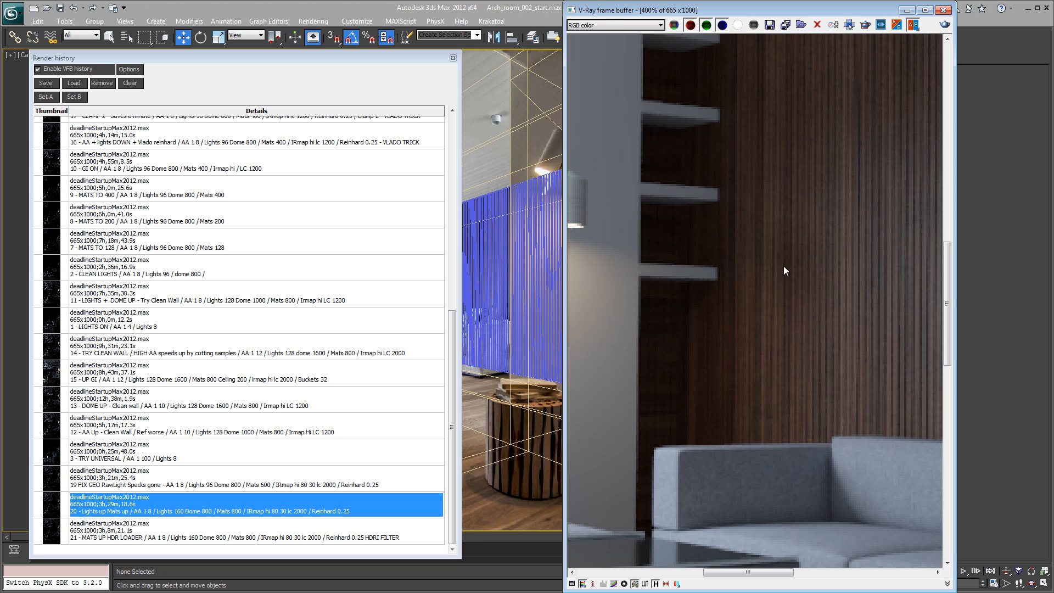
{"action": "left_click", "coordinate": [641, 25]}
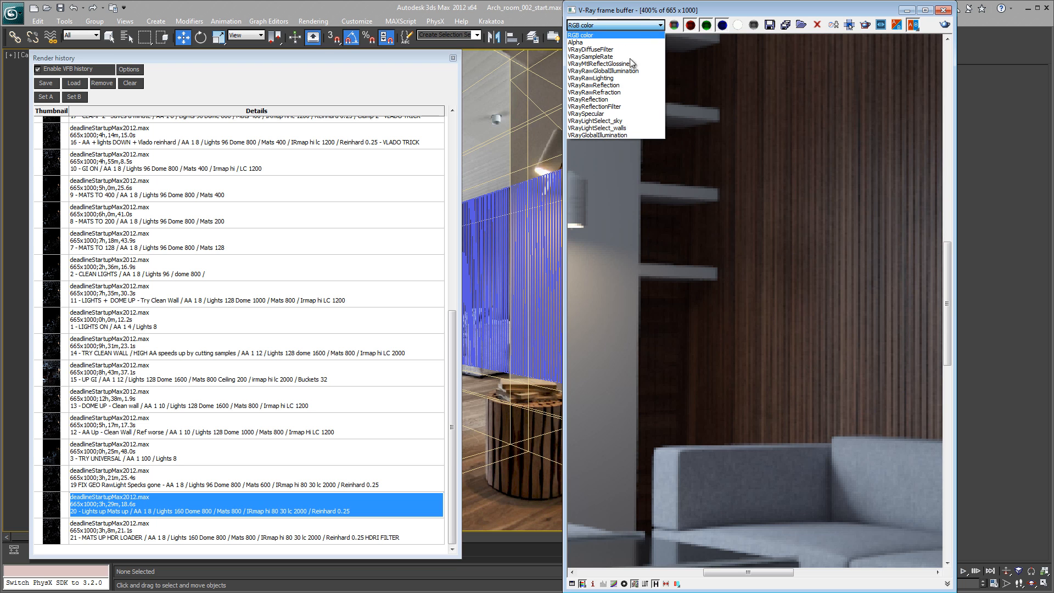
{"action": "left_click", "coordinate": [626, 78]}
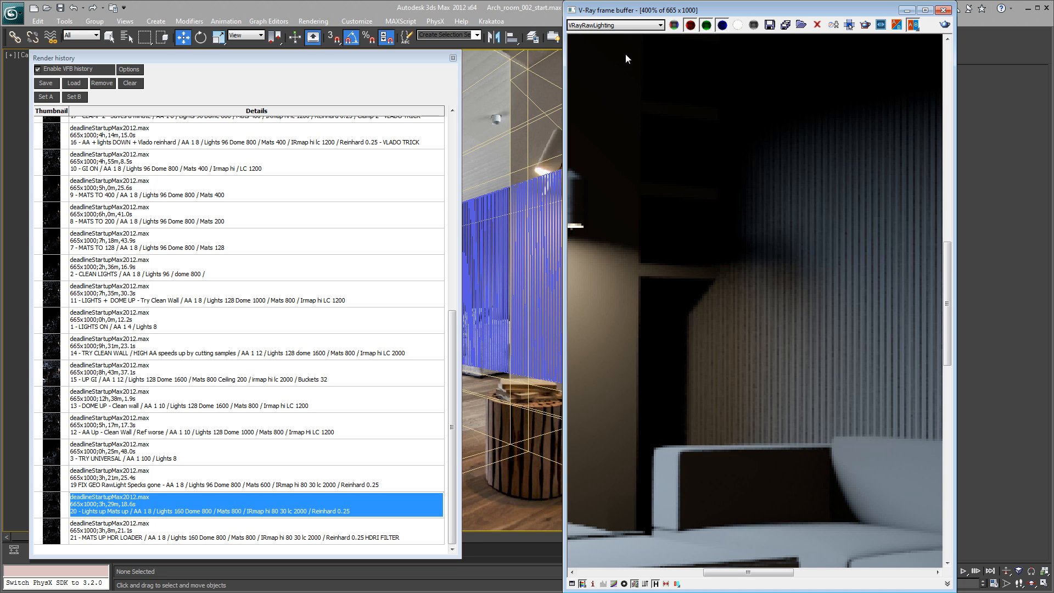
{"action": "left_click", "coordinate": [630, 26]}
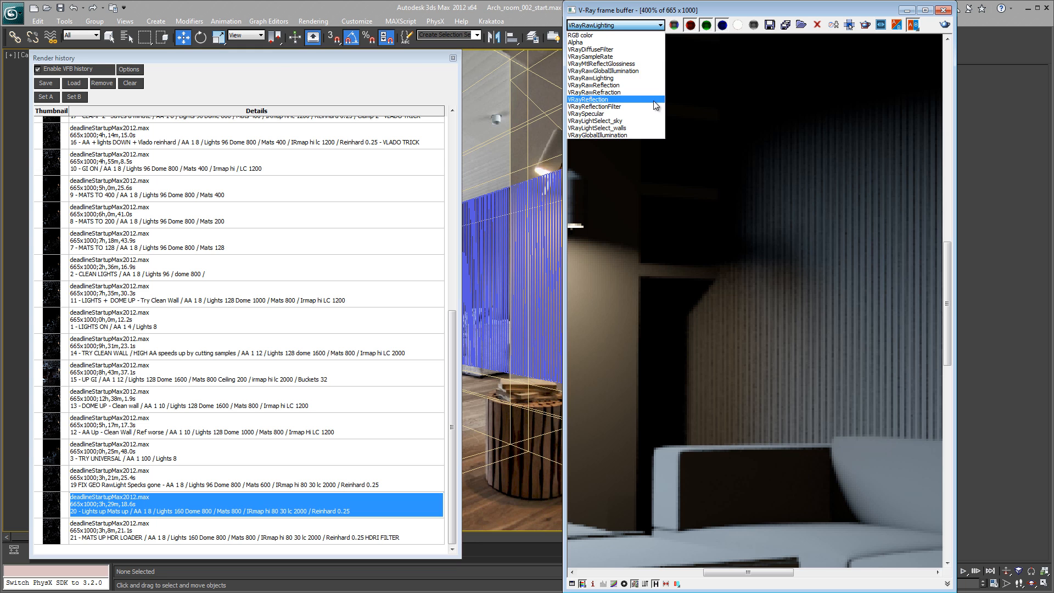
{"action": "left_click", "coordinate": [605, 36]}
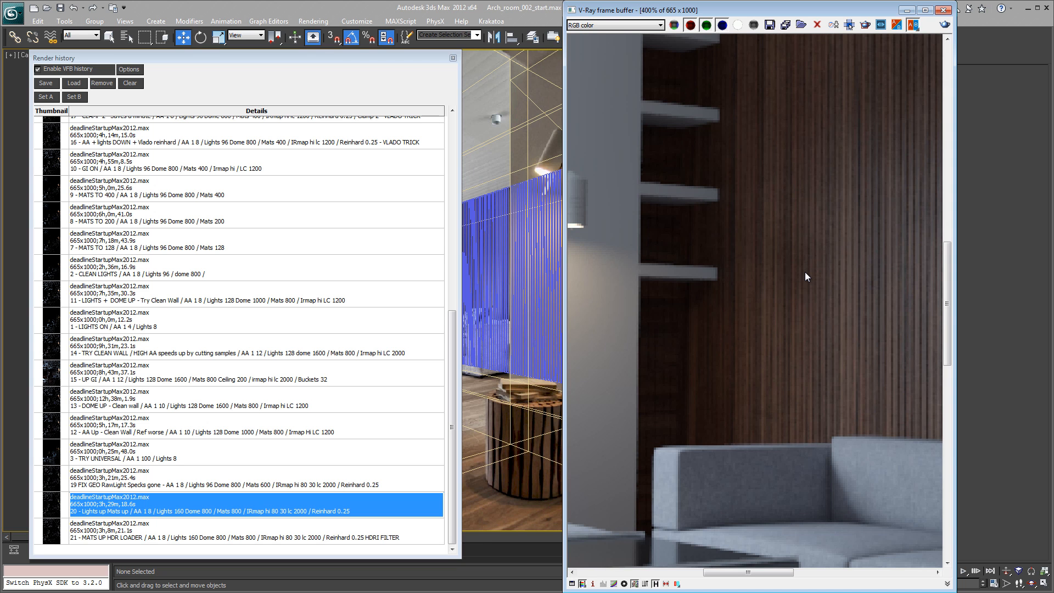
{"action": "scroll", "coordinate": [794, 268], "scroll_direction": "down", "scroll_amount": 4}
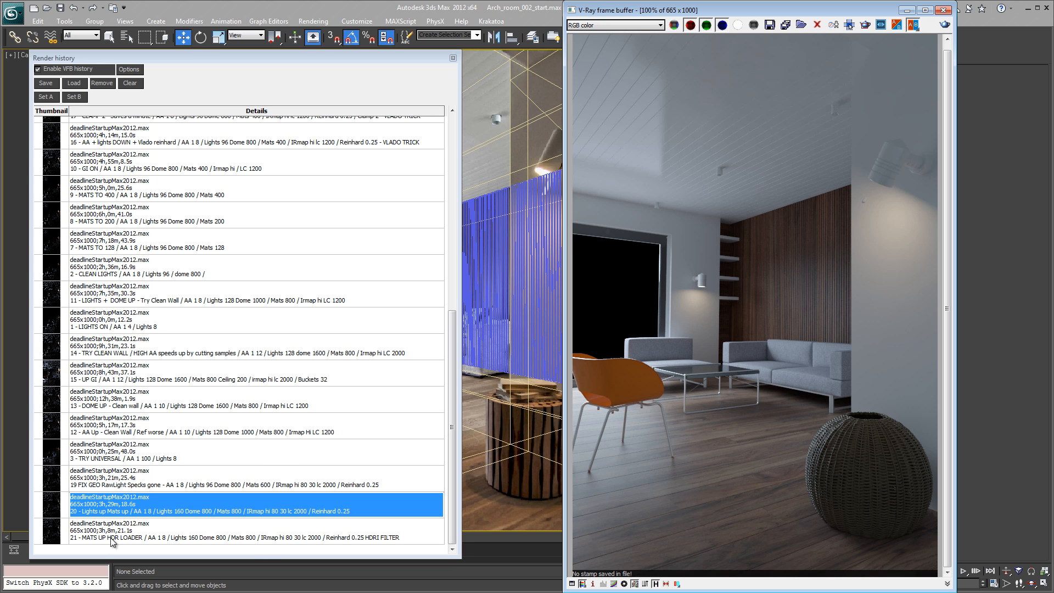
- Load render 21, MATS UP HDR LOADER, from the render history and move the frame buffer aside
{"action": "double_click", "coordinate": [127, 544]}
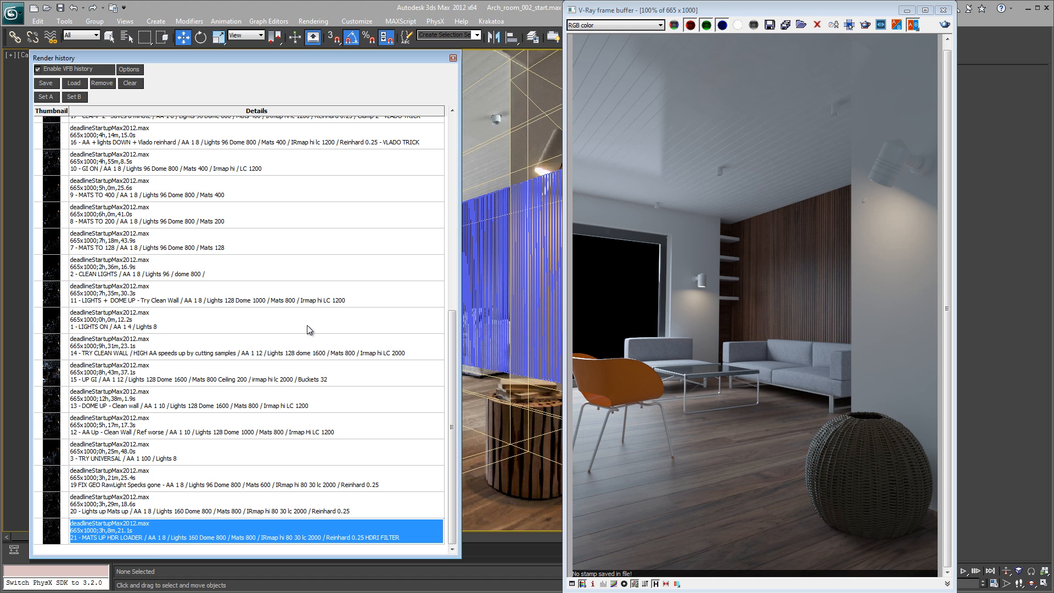
{"action": "left_click_drag", "start_coordinate": [720, 13], "coordinate": [807, 15]}
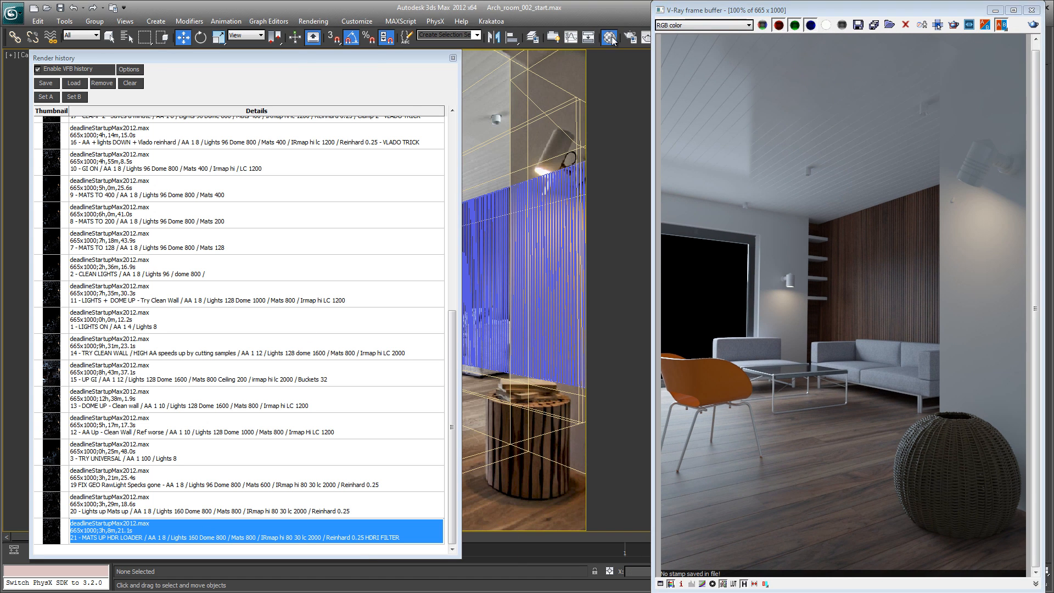
- Replace the WoodFine0032_19_L.jpg bitmap inside the Dark_wood material's diffuse Color Correction map with a VRayHDRI map
{"action": "left_click", "coordinate": [611, 38]}
{"action": "left_click", "coordinate": [388, 126]}
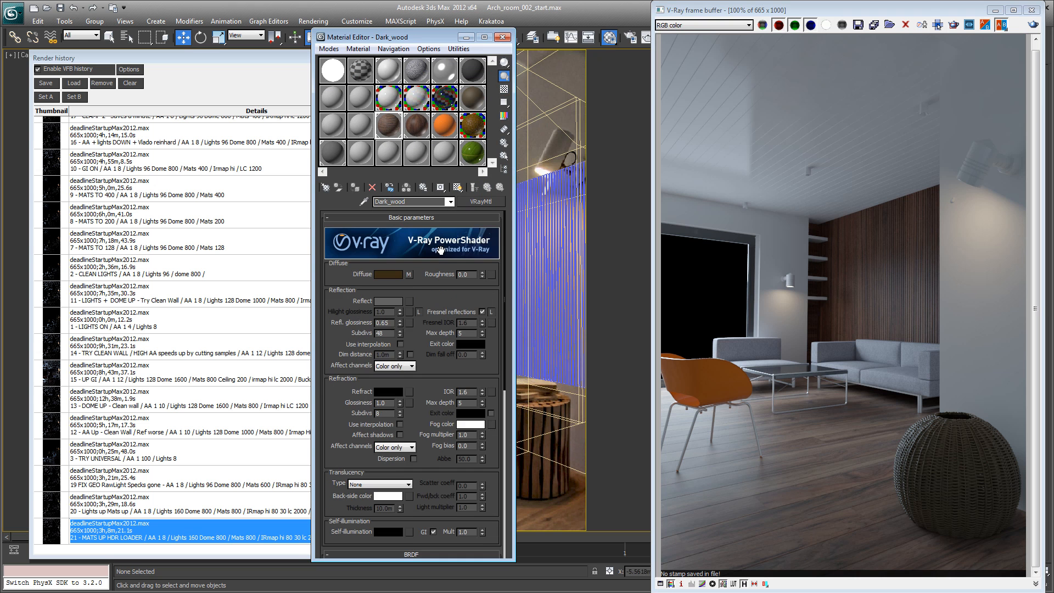
{"action": "left_click", "coordinate": [408, 273]}
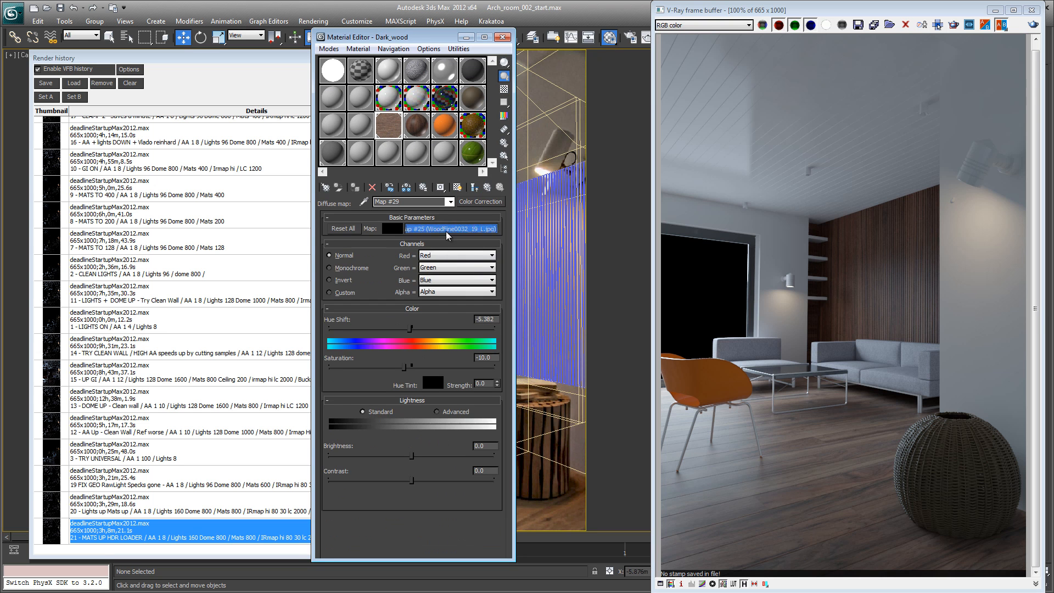
{"action": "left_click", "coordinate": [446, 229]}
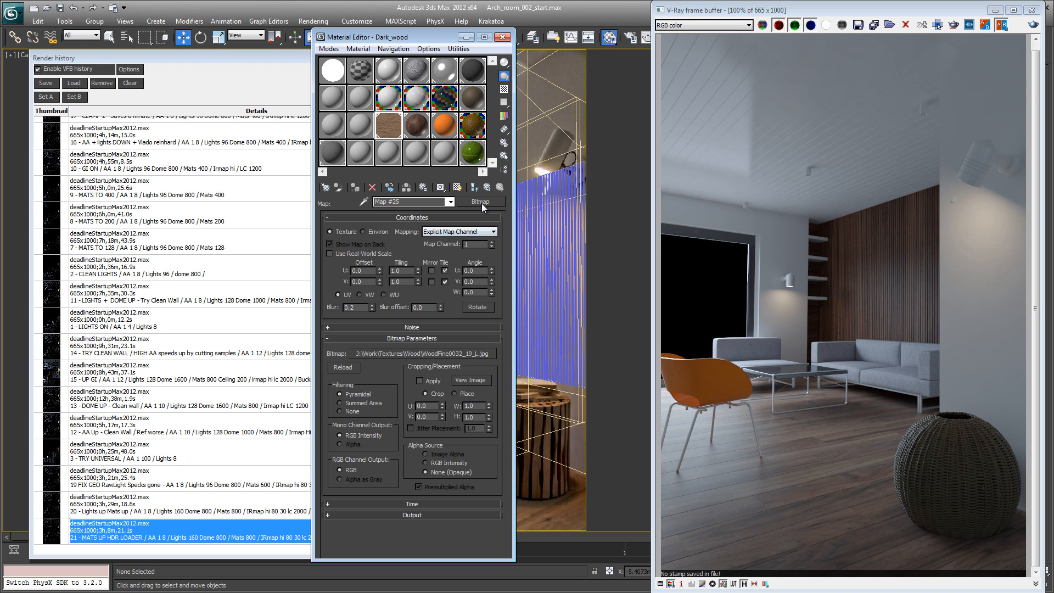
{"action": "left_click", "coordinate": [481, 203]}
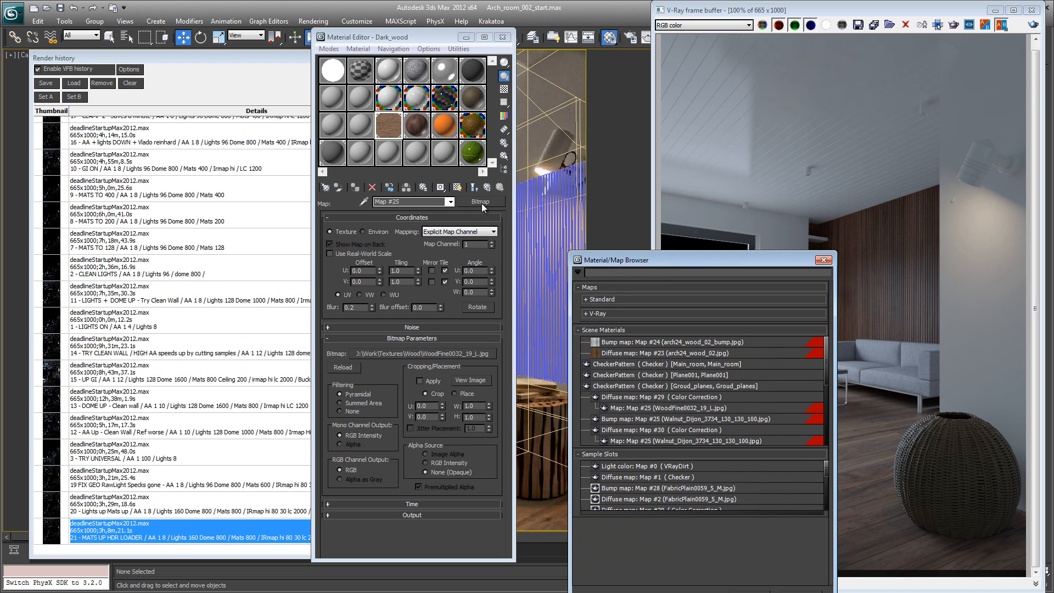
{"action": "left_click", "coordinate": [614, 312]}
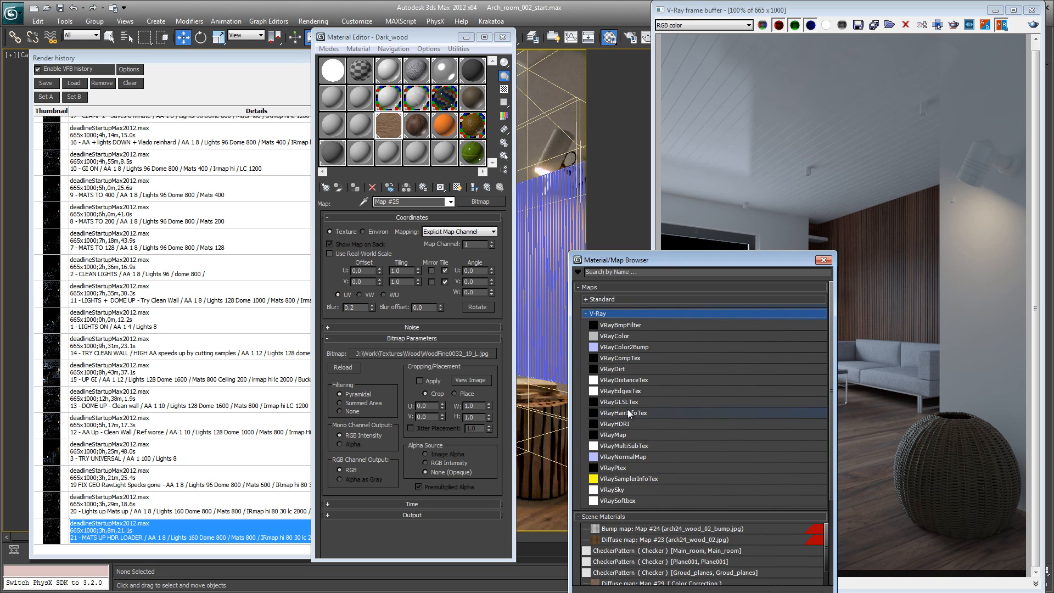
{"action": "double_click", "coordinate": [615, 423]}
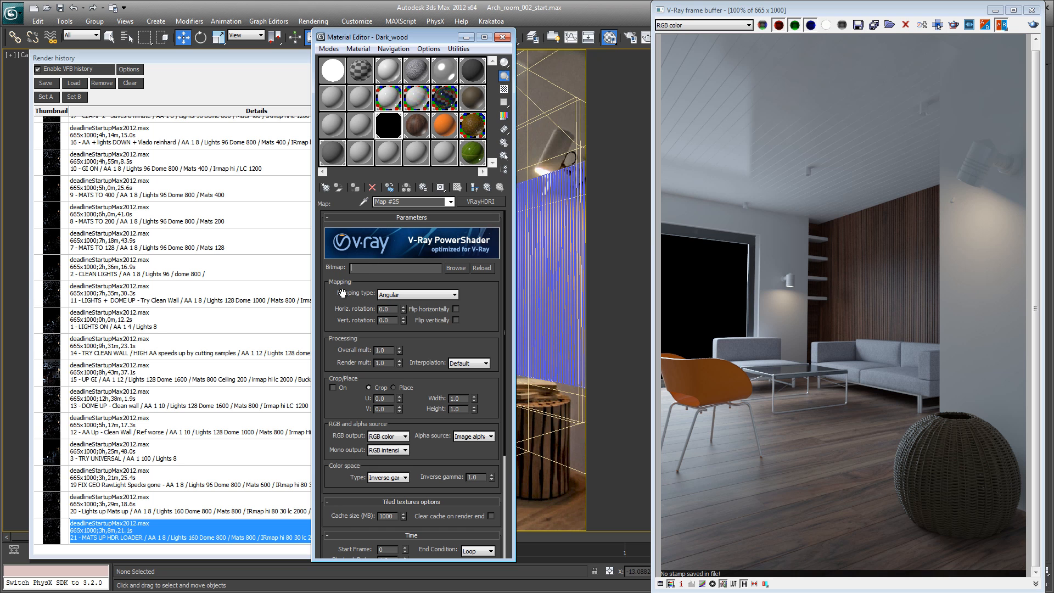
- Set the mapping type of Dark_wood's VRayHDRI map to 3ds Max standard and bring its interpolation setting into view
{"action": "left_click", "coordinate": [427, 295]}
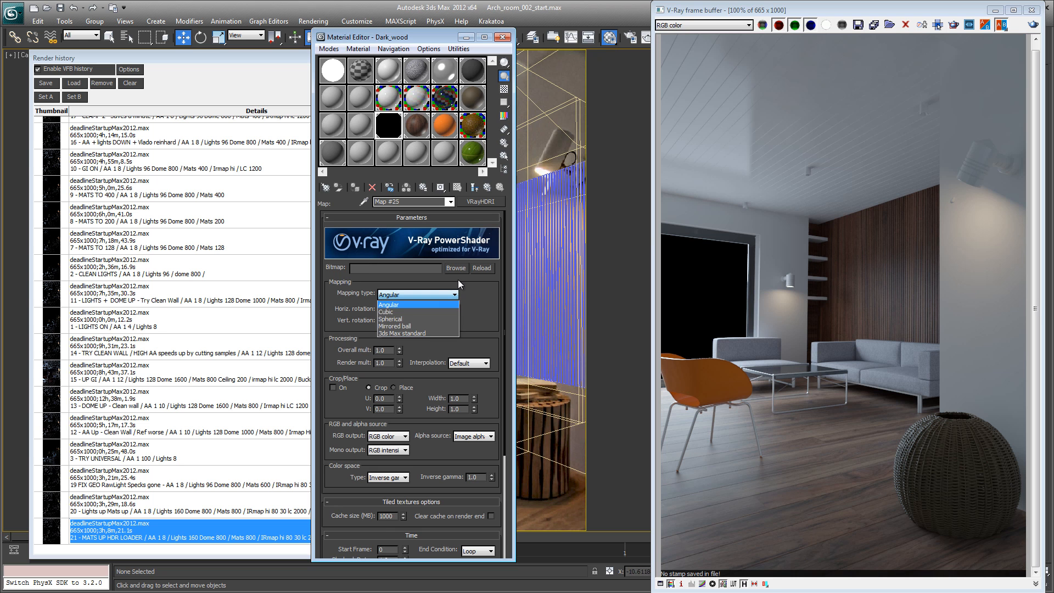
{"action": "left_click", "coordinate": [402, 333]}
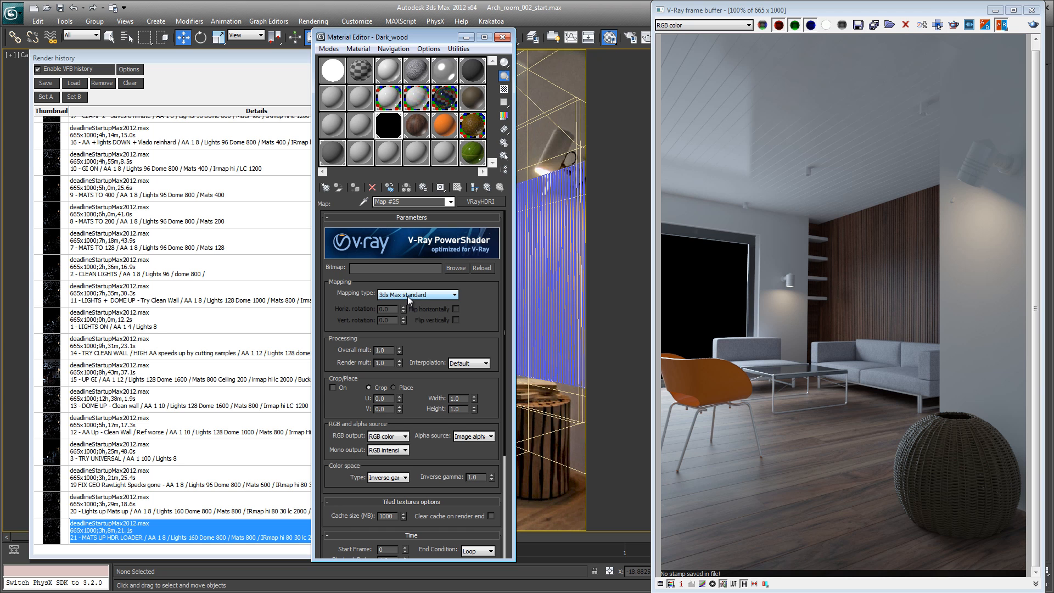
{"action": "left_click_drag", "start_coordinate": [472, 351], "coordinate": [471, 334]}
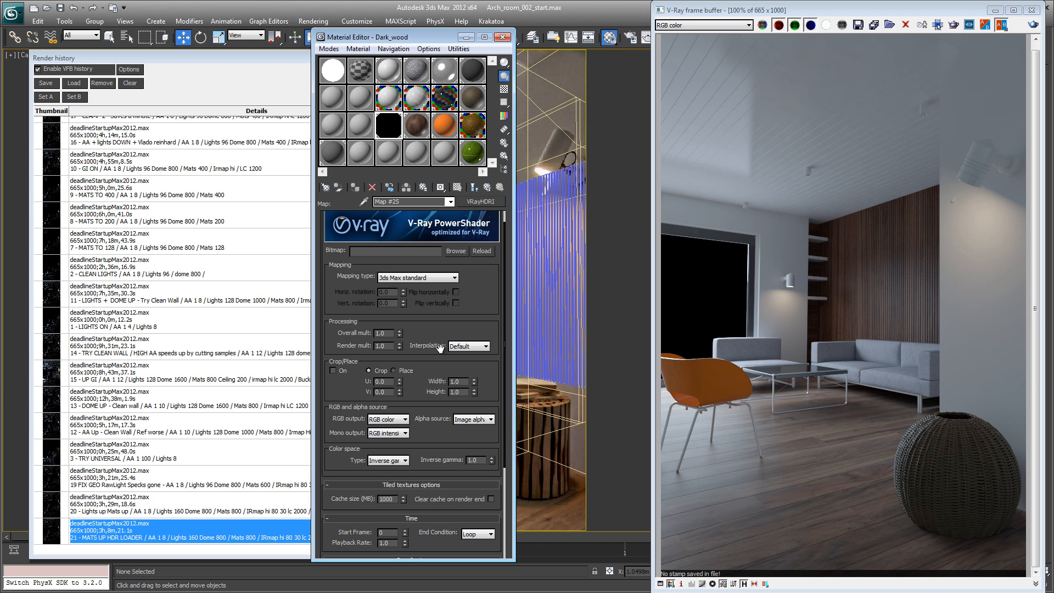
{"action": "left_click_drag", "start_coordinate": [436, 335], "coordinate": [433, 348]}
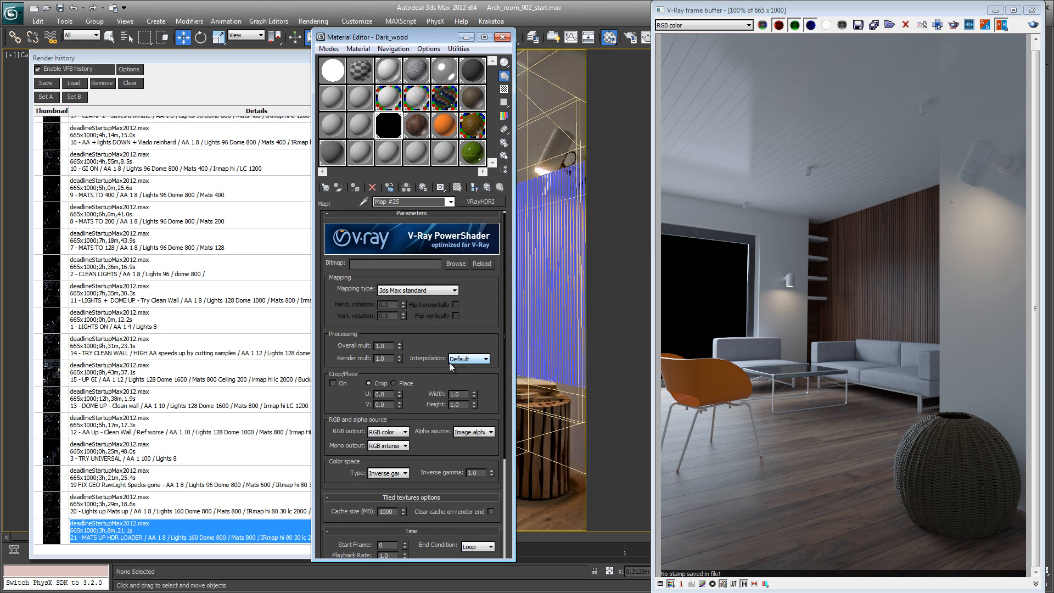
- Inspect the blur and filtering settings of the bitmap in the Dark_wood_wall material's diffuse slot
{"action": "left_click", "coordinate": [419, 132]}
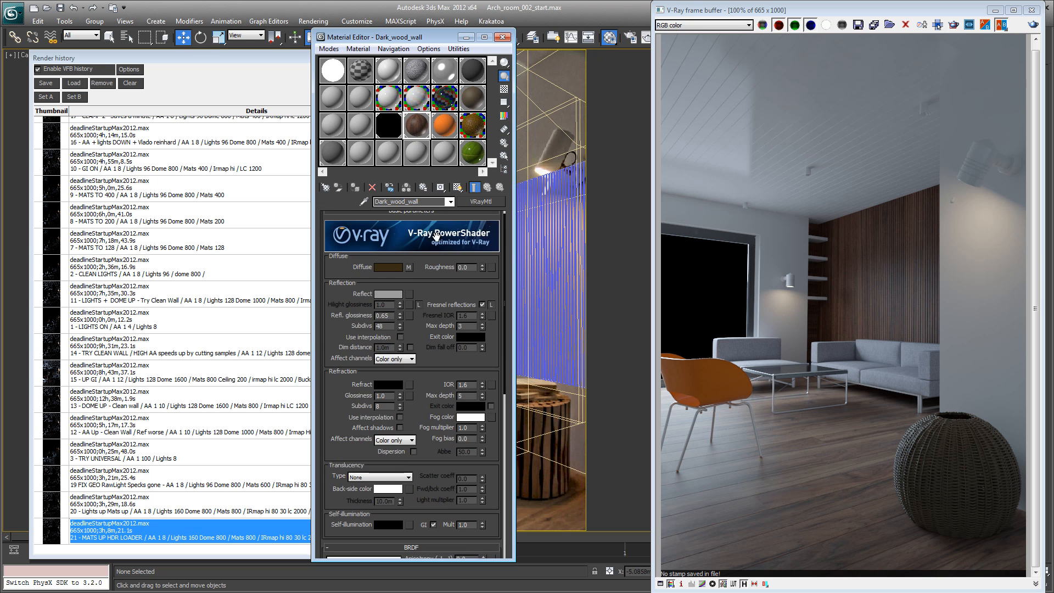
{"action": "left_click", "coordinate": [408, 267]}
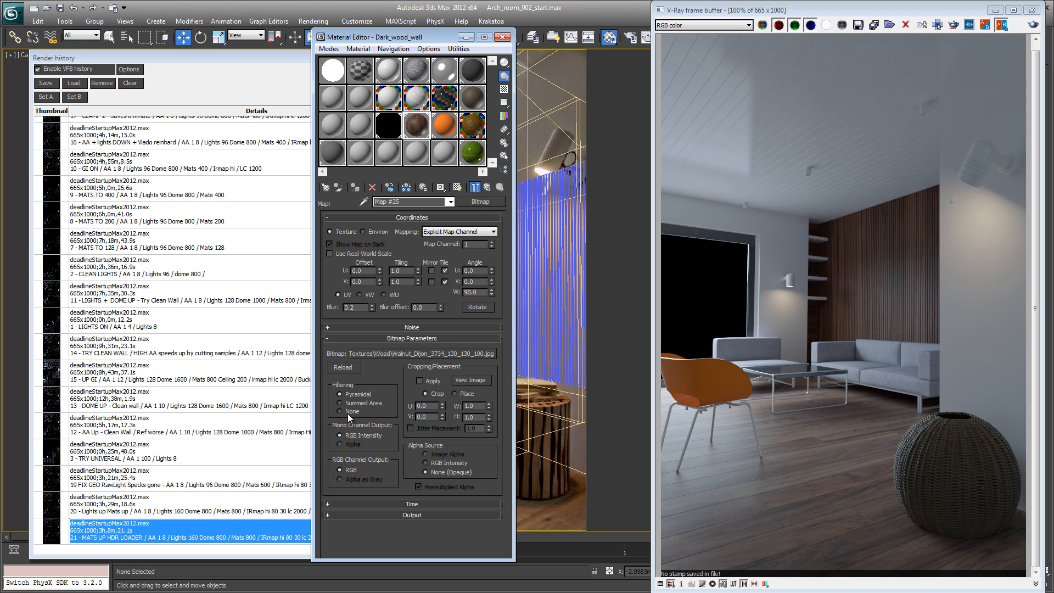
{"action": "left_click_drag", "start_coordinate": [360, 307], "coordinate": [327, 312]}
- Return to the VRayHDRI map of Dark_wood and review its interpolation options, keeping Default
{"action": "left_click", "coordinate": [394, 130]}
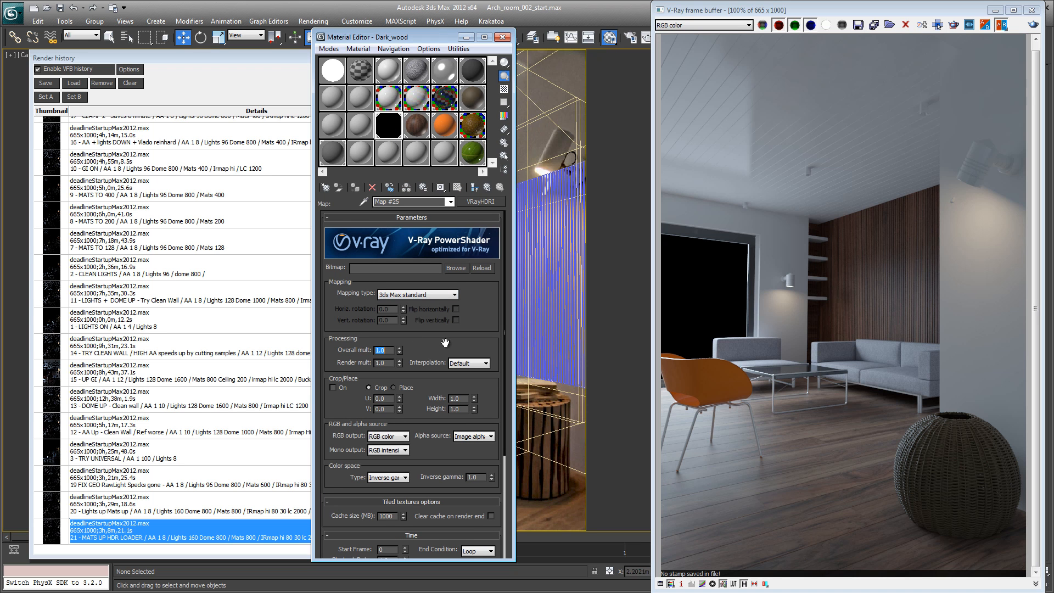
{"action": "left_click", "coordinate": [468, 363]}
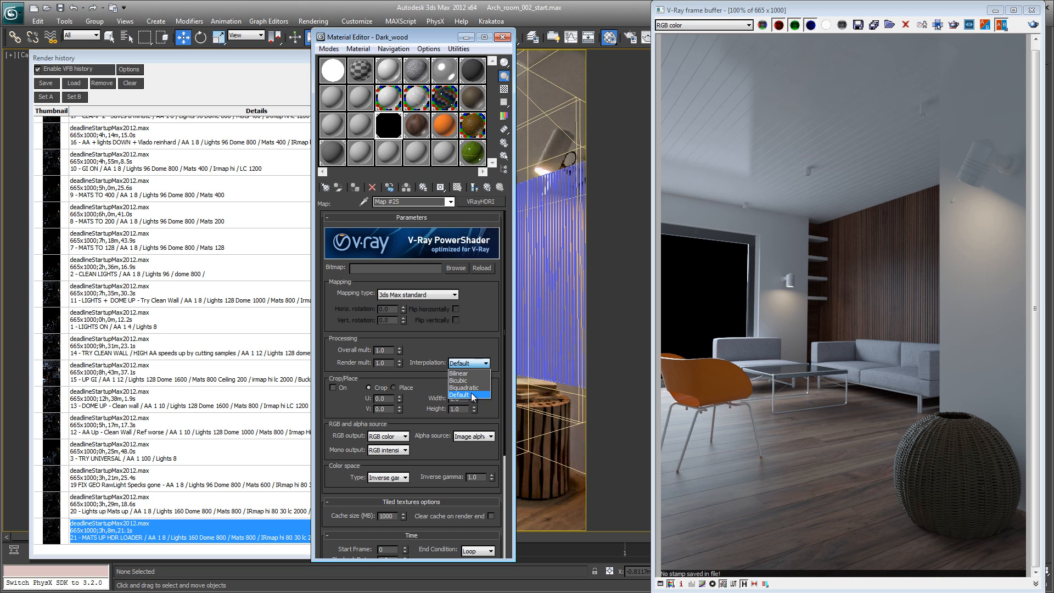
{"action": "left_click", "coordinate": [469, 394]}
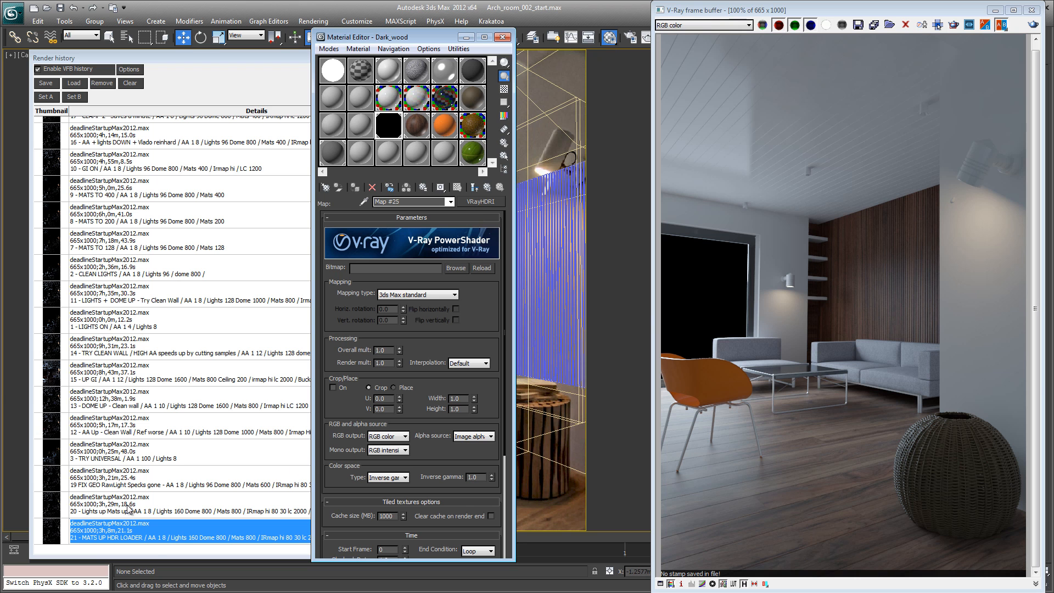
- Examine the VRaySampleRate pass of render 21 and switch the frame buffer back to RGB color
{"action": "left_click", "coordinate": [113, 538]}
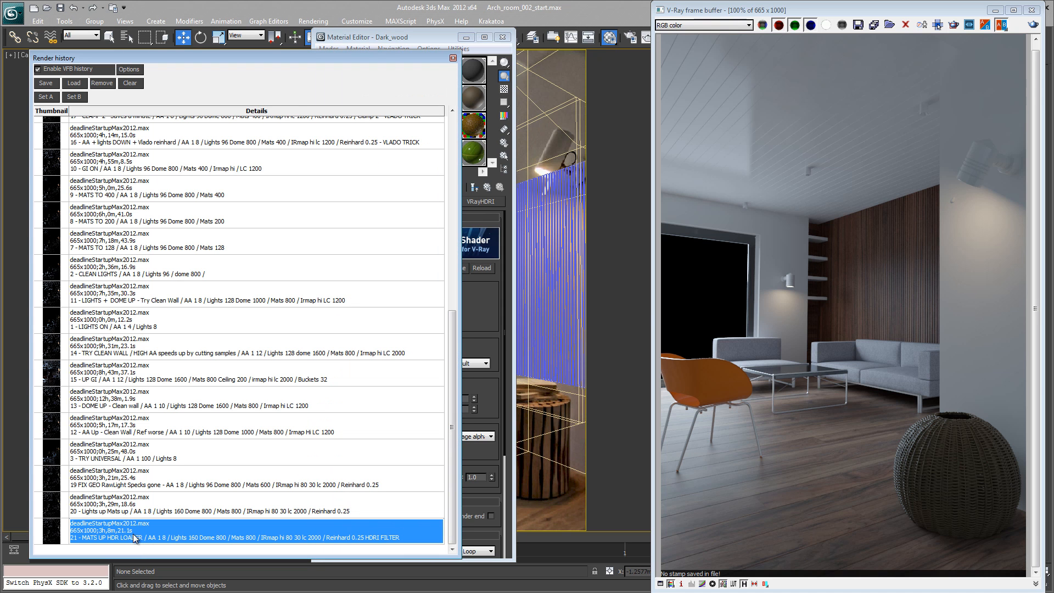
{"action": "left_click", "coordinate": [731, 24]}
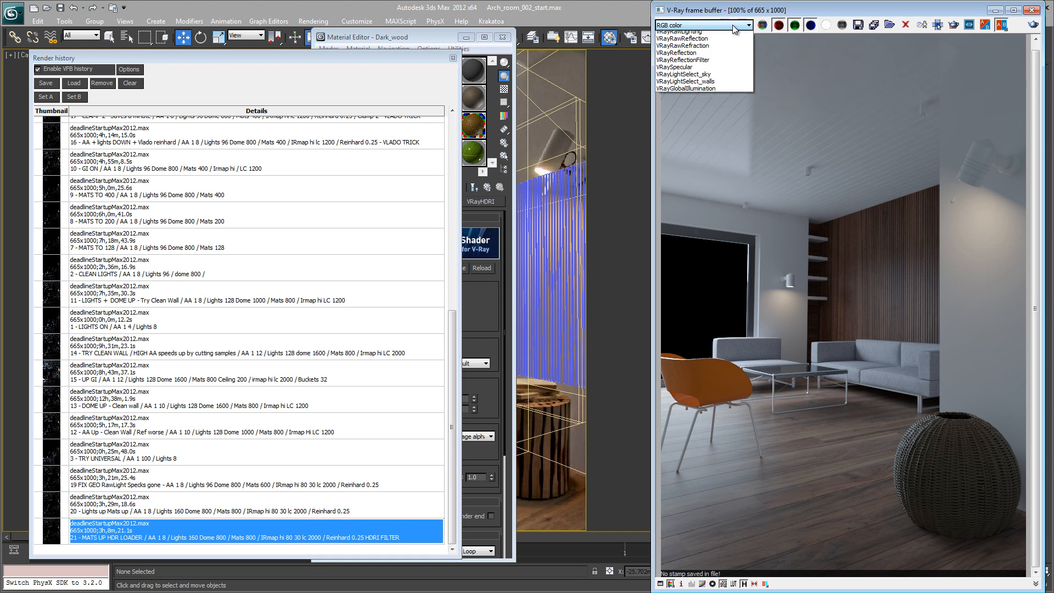
{"action": "left_click", "coordinate": [721, 57]}
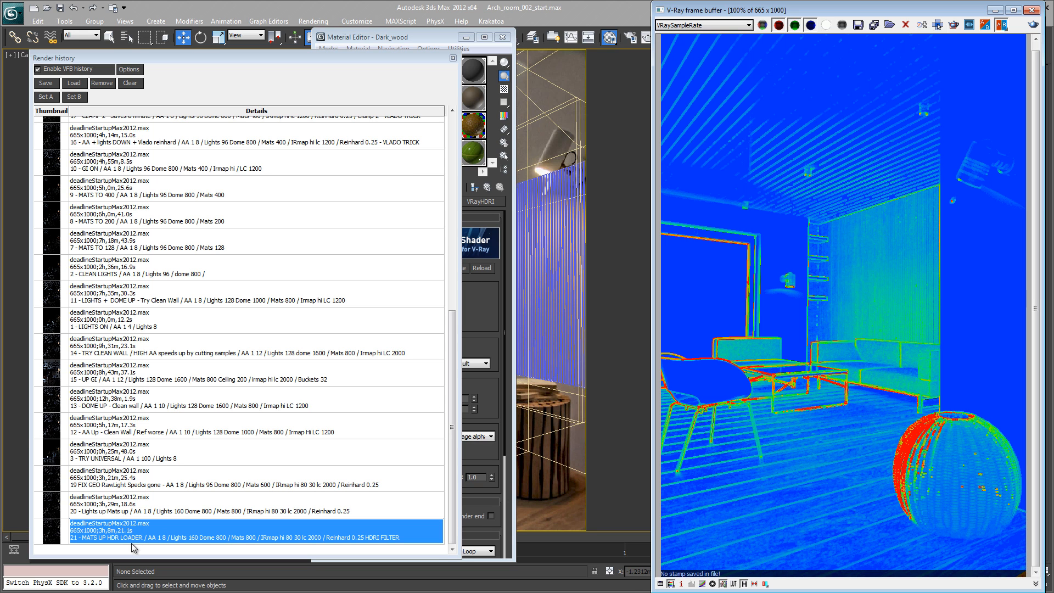
{"action": "left_click", "coordinate": [161, 541]}
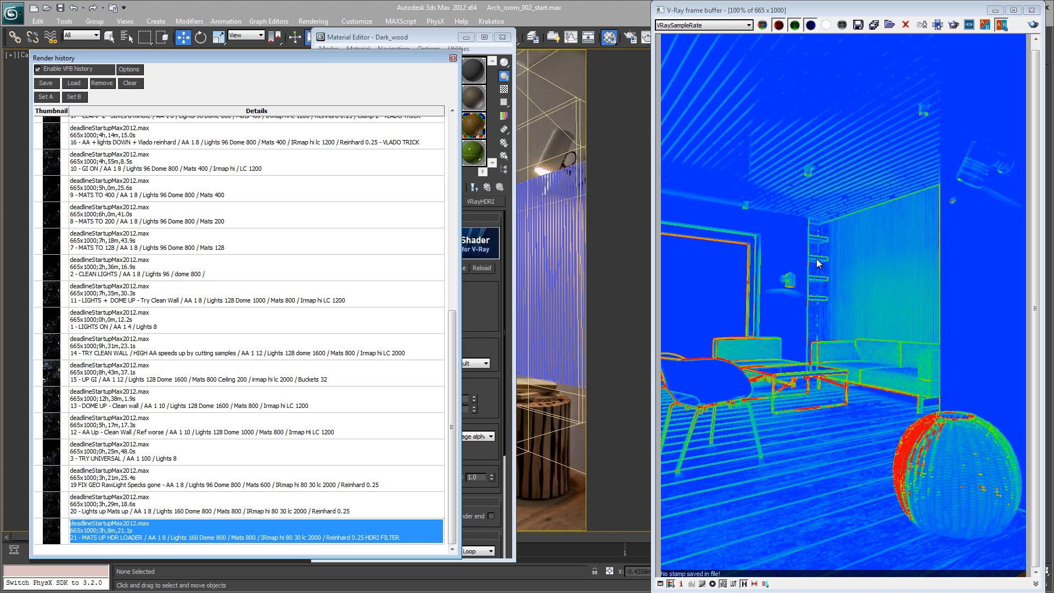
{"action": "left_click", "coordinate": [700, 26]}
{"action": "left_click", "coordinate": [699, 35]}
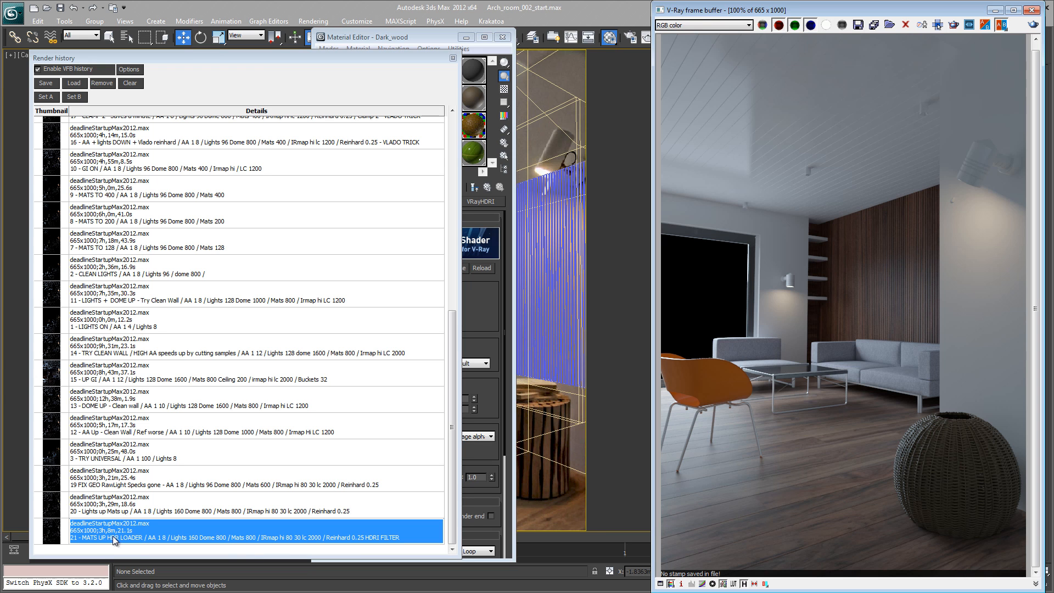
- Compare the history details of renders 20, 21 and 4 (MATS ON), finishing on render 21
{"action": "double_click", "coordinate": [114, 510]}
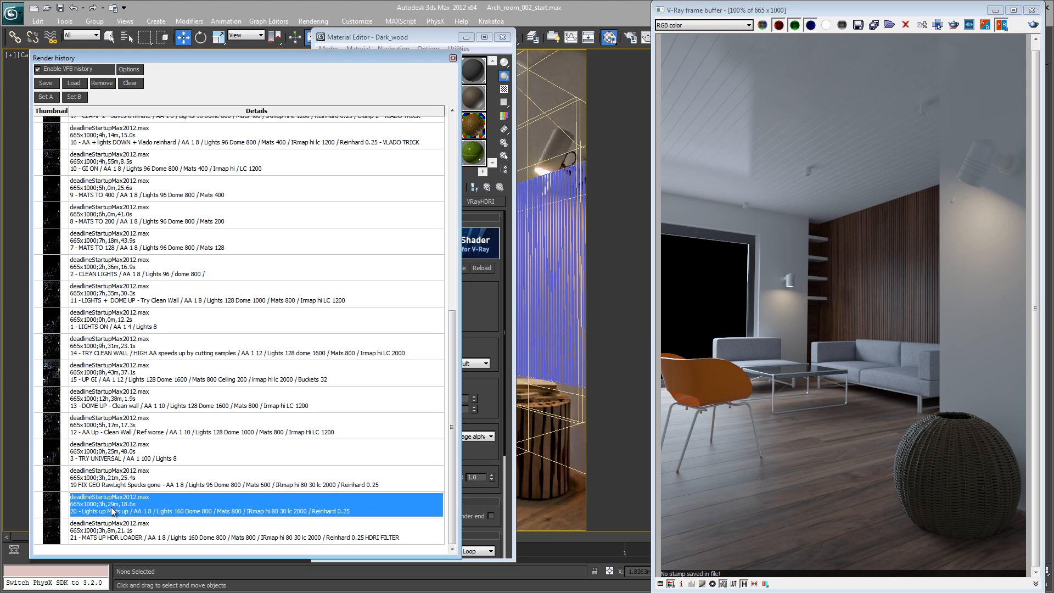
{"action": "left_click", "coordinate": [107, 540]}
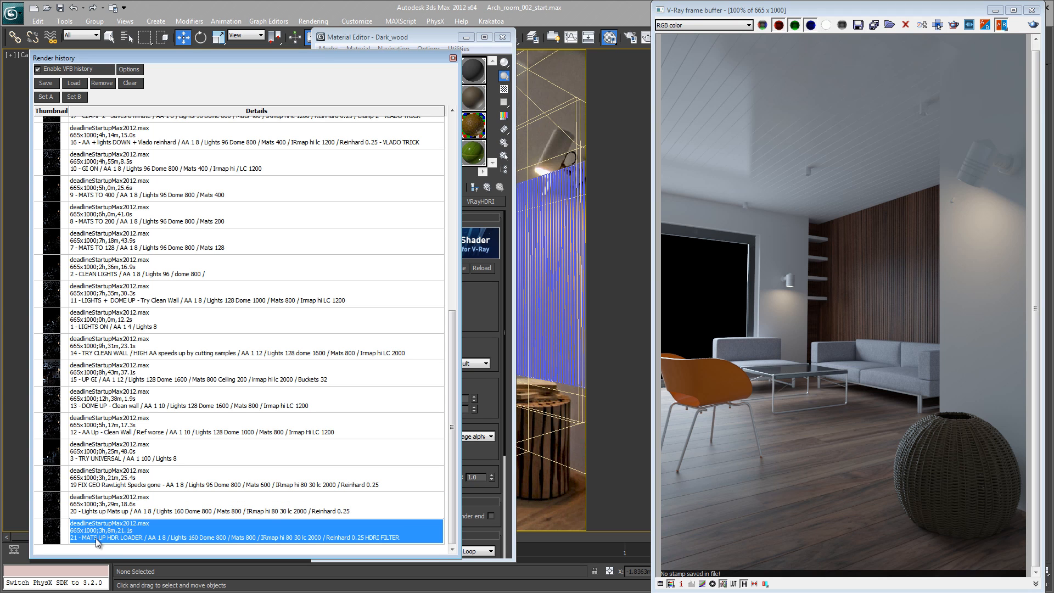
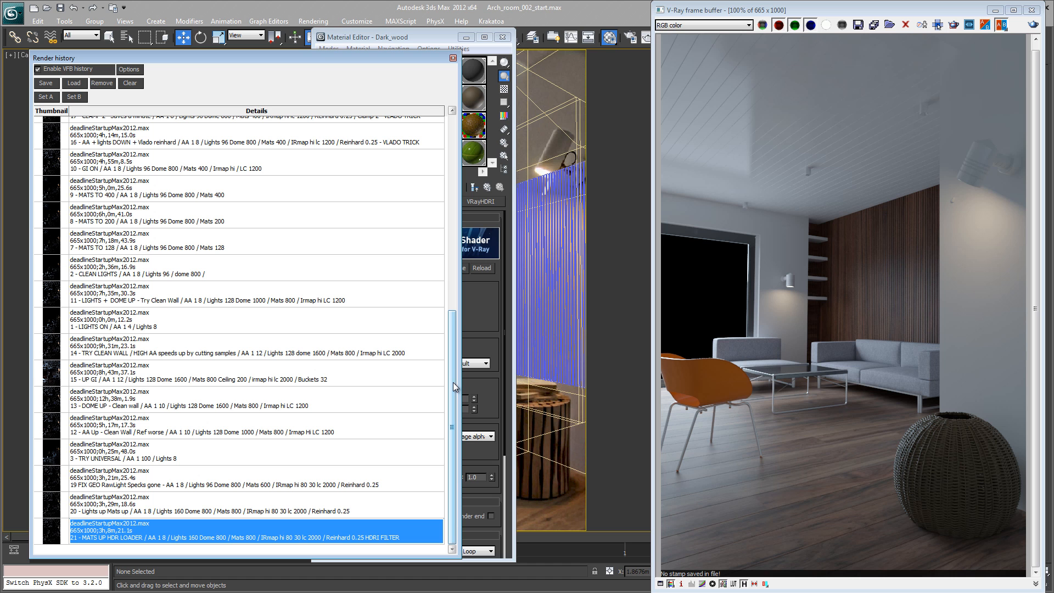
{"action": "left_click_drag", "start_coordinate": [453, 382], "coordinate": [458, 264]}
{"action": "left_click", "coordinate": [114, 259]}
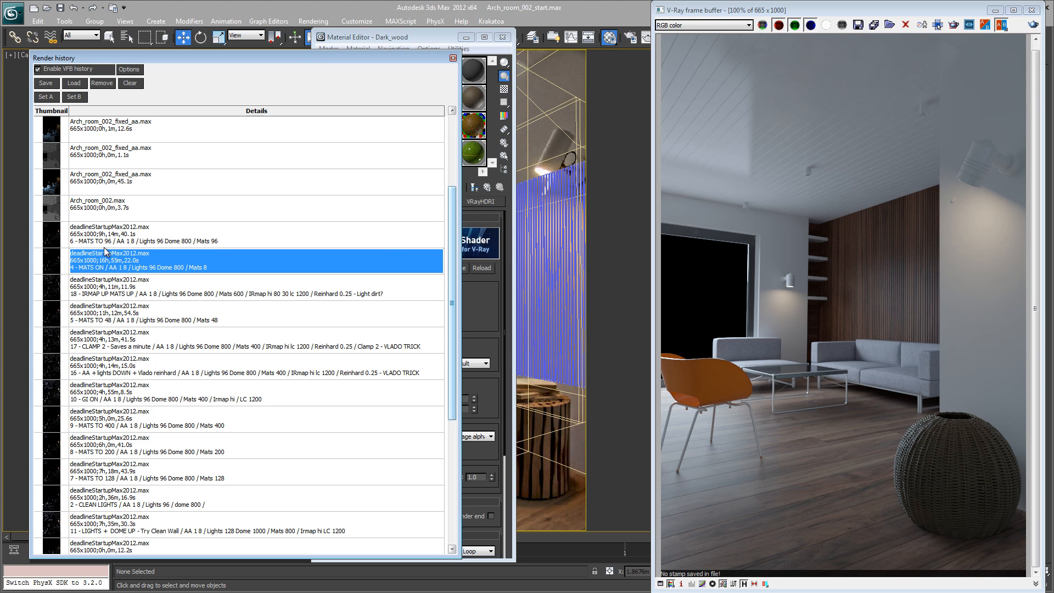
{"action": "left_click_drag", "start_coordinate": [453, 213], "coordinate": [417, 349]}
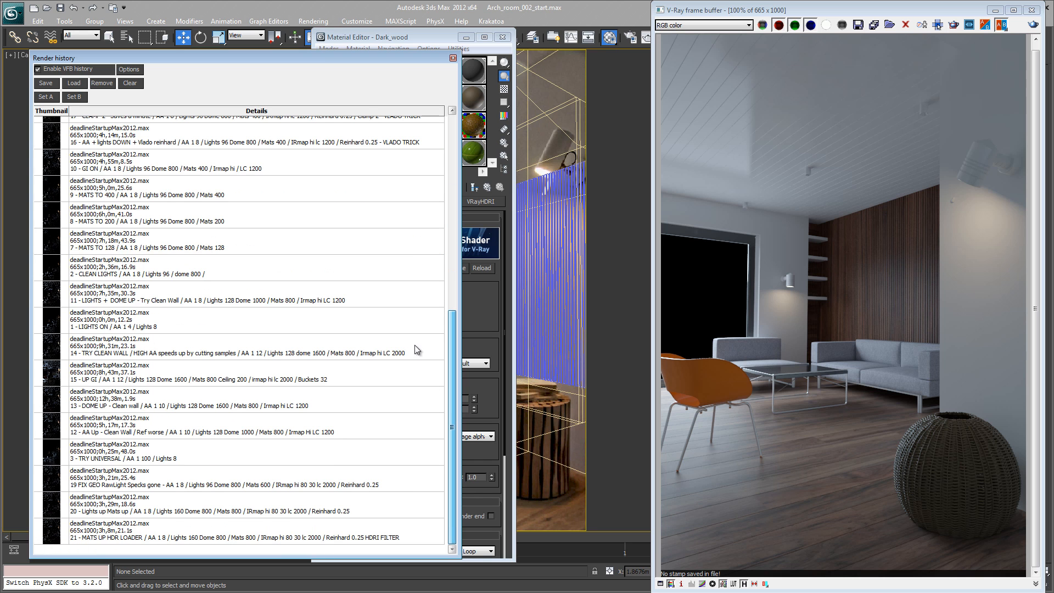
{"action": "left_click", "coordinate": [134, 540]}
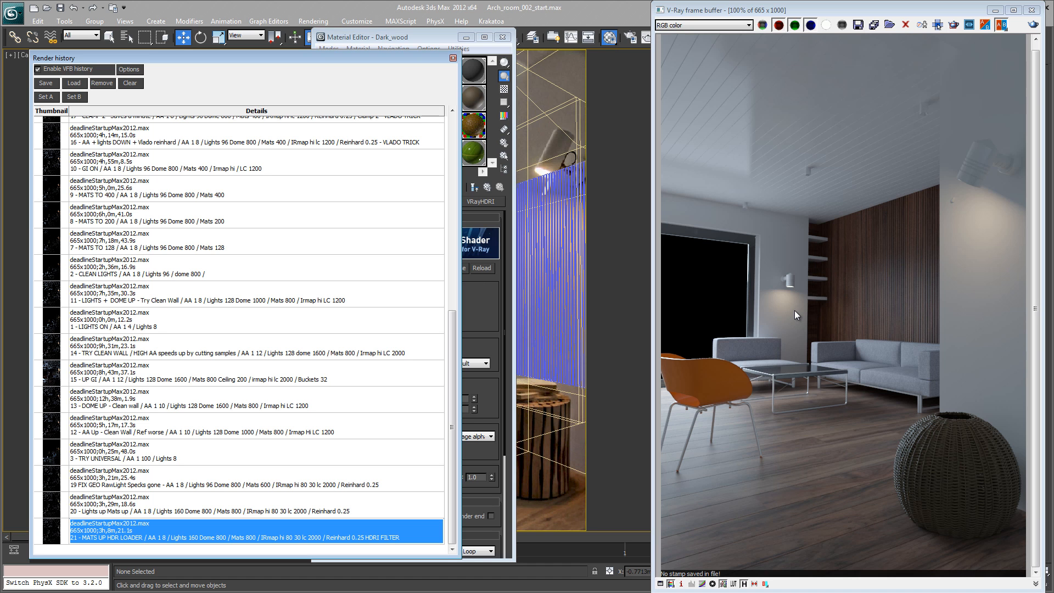
- Open the render setup beside the frame buffer and turn off V-Ray indirect illumination
{"action": "left_click", "coordinate": [430, 37]}
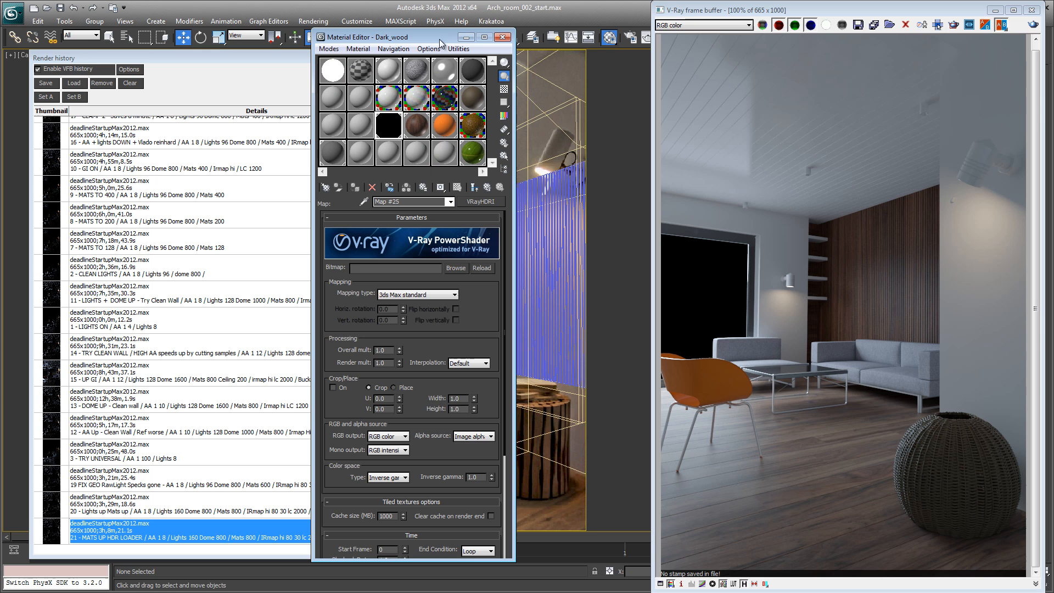
{"action": "left_click", "coordinate": [630, 37]}
{"action": "left_click_drag", "start_coordinate": [639, 66], "coordinate": [500, 64]}
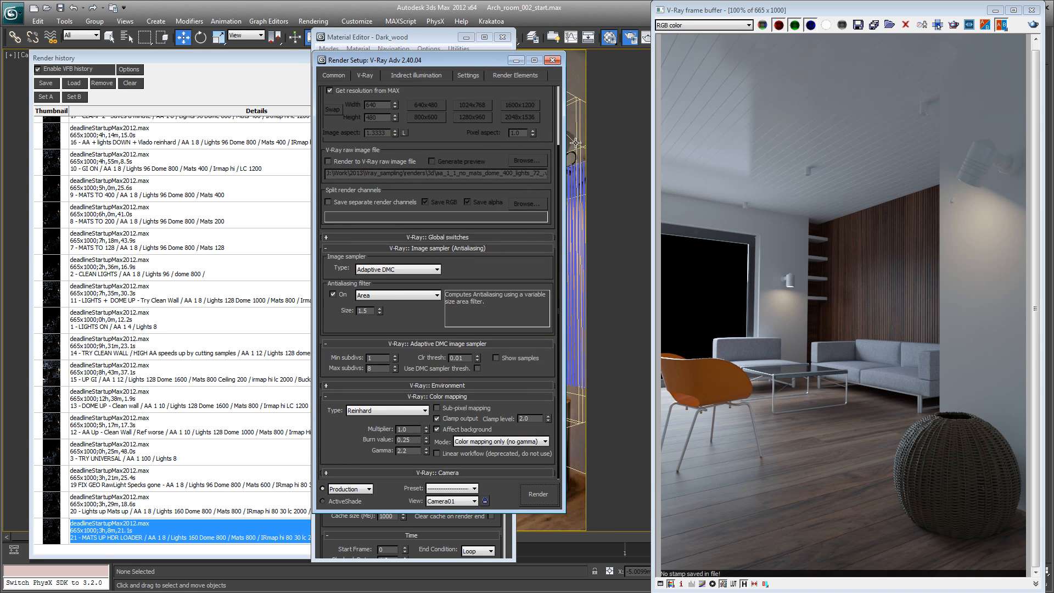
{"action": "scroll", "coordinate": [522, 345], "scroll_direction": "up", "scroll_amount": 3}
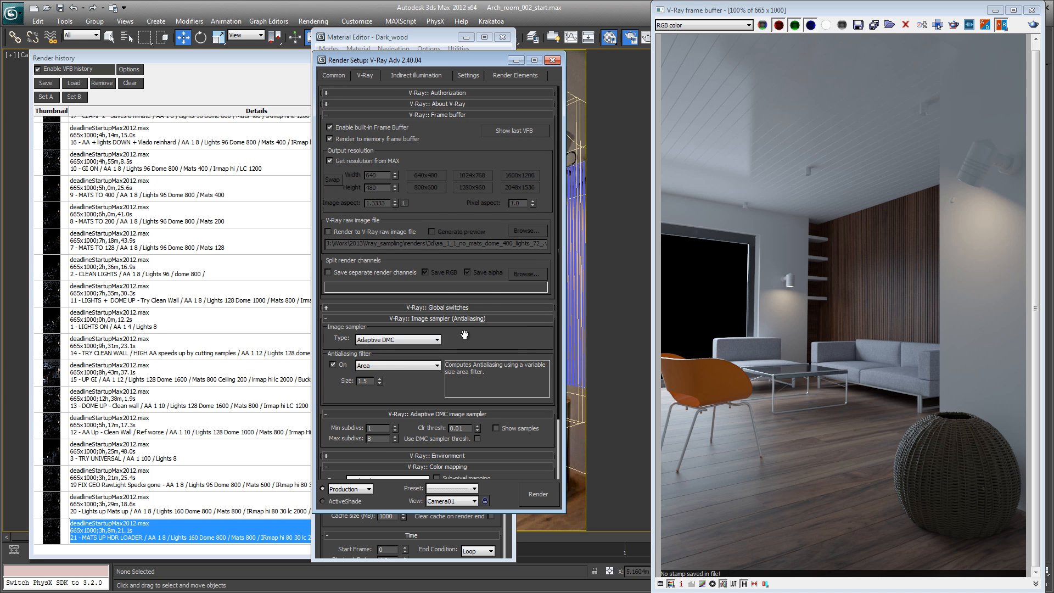
{"action": "scroll", "coordinate": [362, 99], "scroll_direction": "up", "scroll_amount": 3}
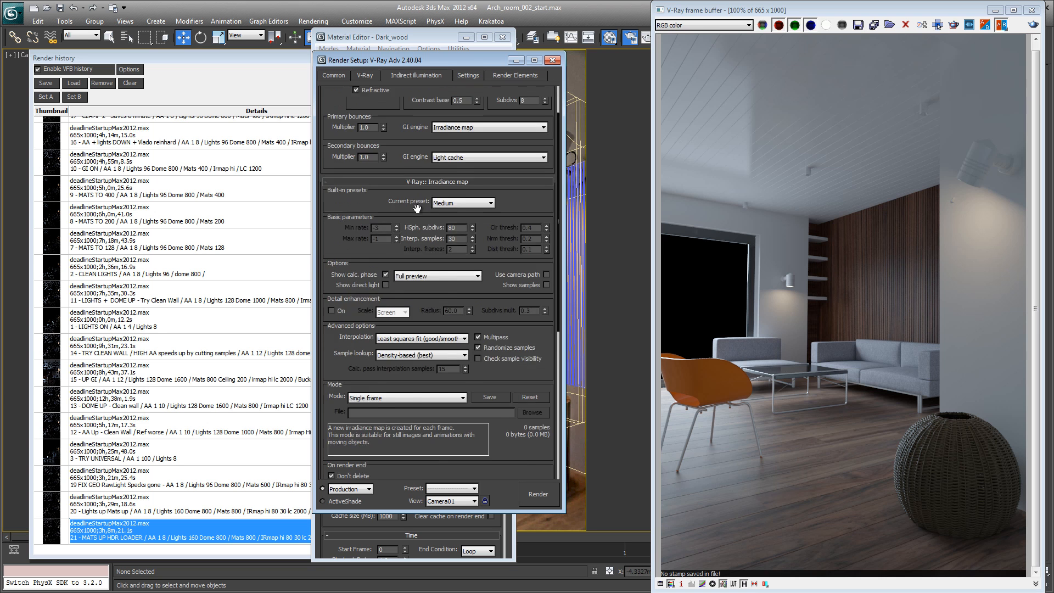
{"action": "left_click", "coordinate": [328, 107]}
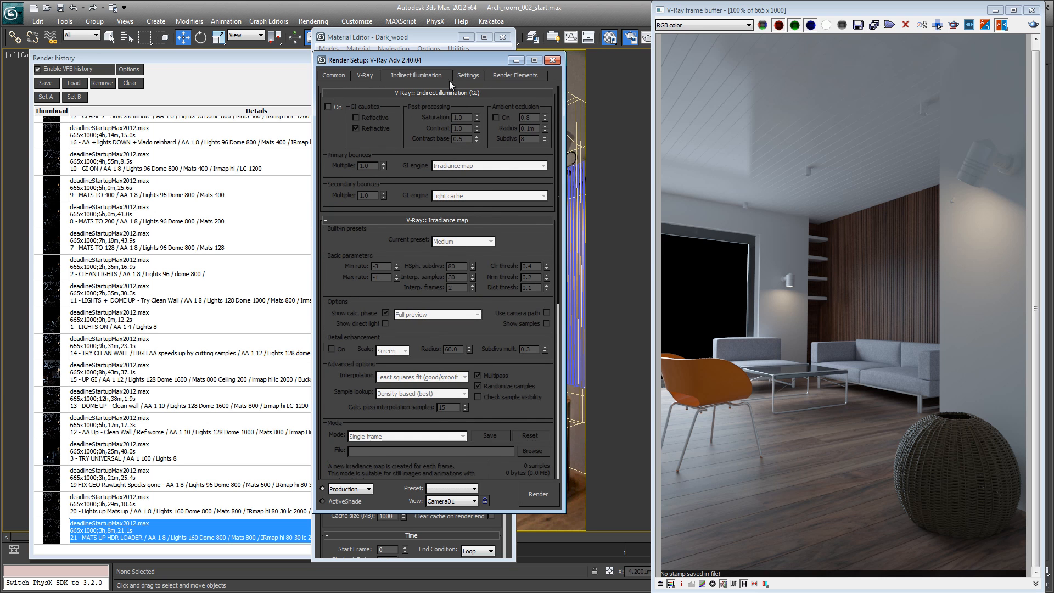
- In the V-Ray global switches, disable lights and shadows, set default lights to On, and enable the override material
{"action": "left_click", "coordinate": [366, 75]}
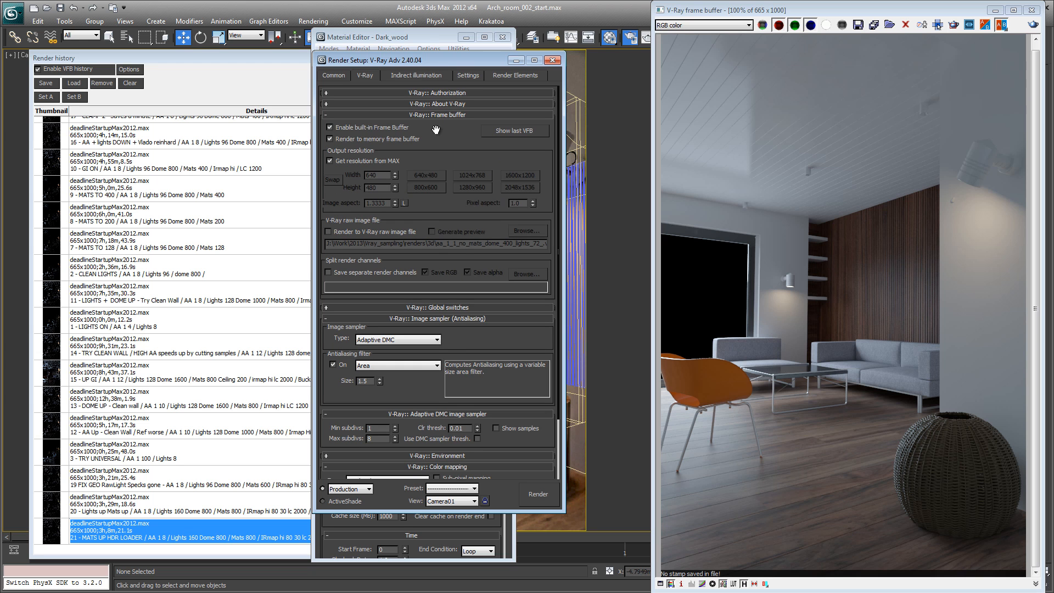
{"action": "left_click", "coordinate": [453, 319]}
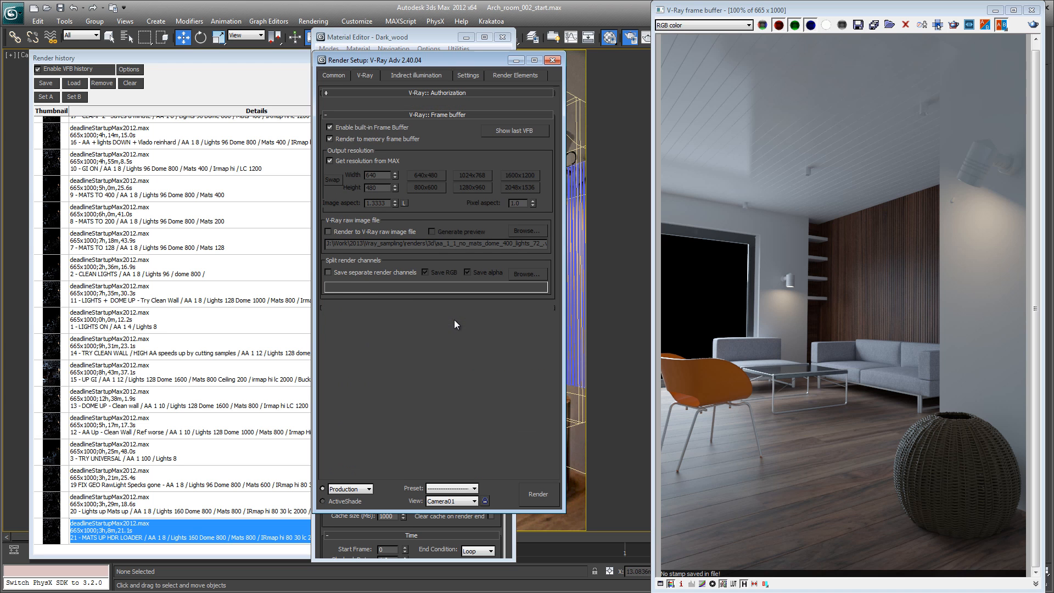
{"action": "left_click", "coordinate": [453, 307]}
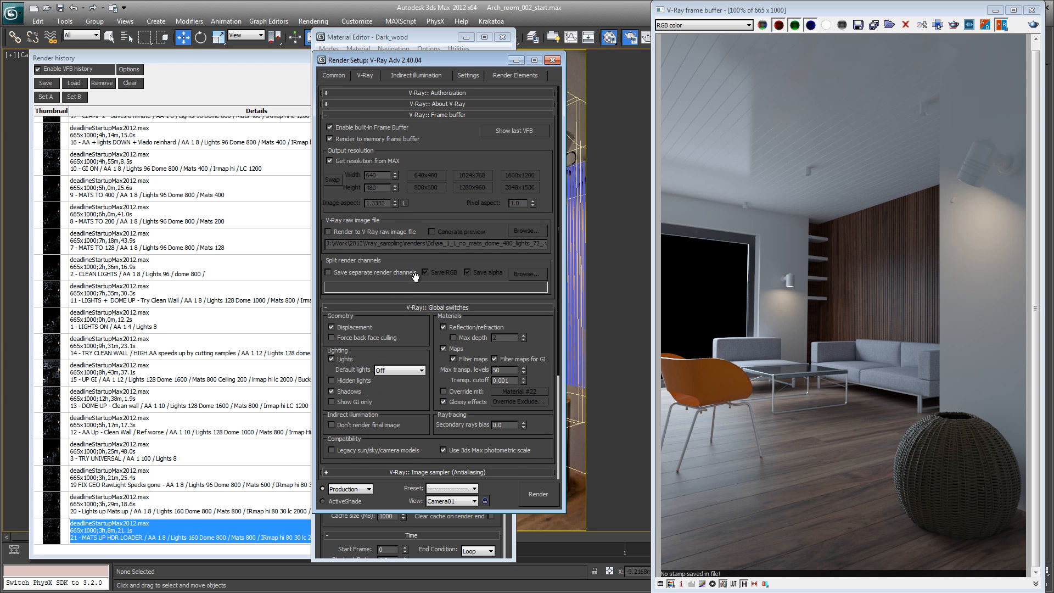
{"action": "left_click", "coordinate": [348, 391]}
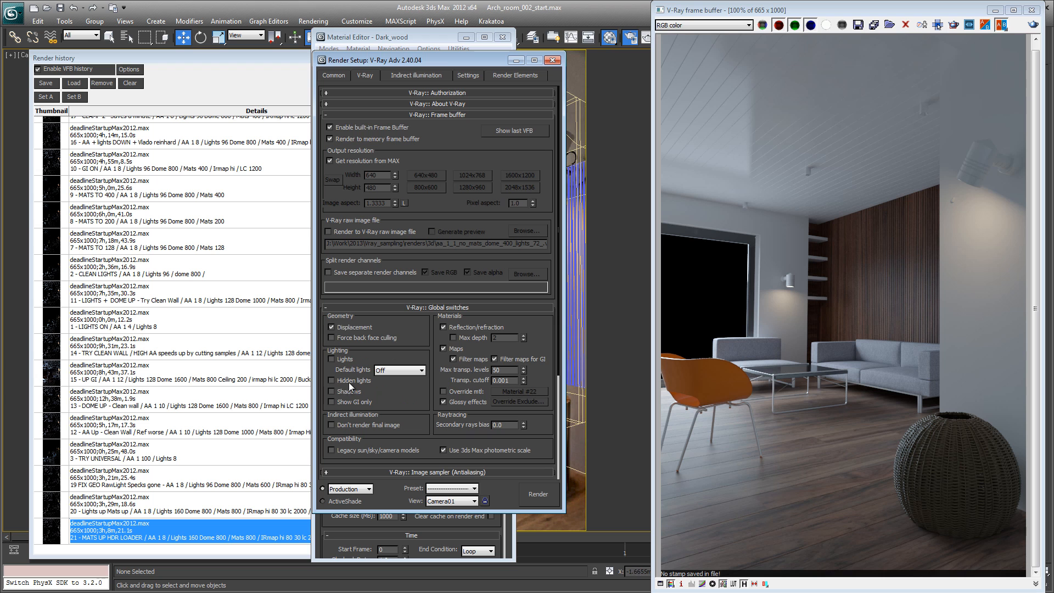
{"action": "left_click", "coordinate": [386, 372]}
{"action": "left_click", "coordinate": [391, 388]}
{"action": "left_click", "coordinate": [460, 393]}
- Point out the Adaptive DMC maximum subdivs, re-enable lights and shadows, and set default lights to Off
{"action": "left_click_drag", "start_coordinate": [534, 441], "coordinate": [537, 289]}
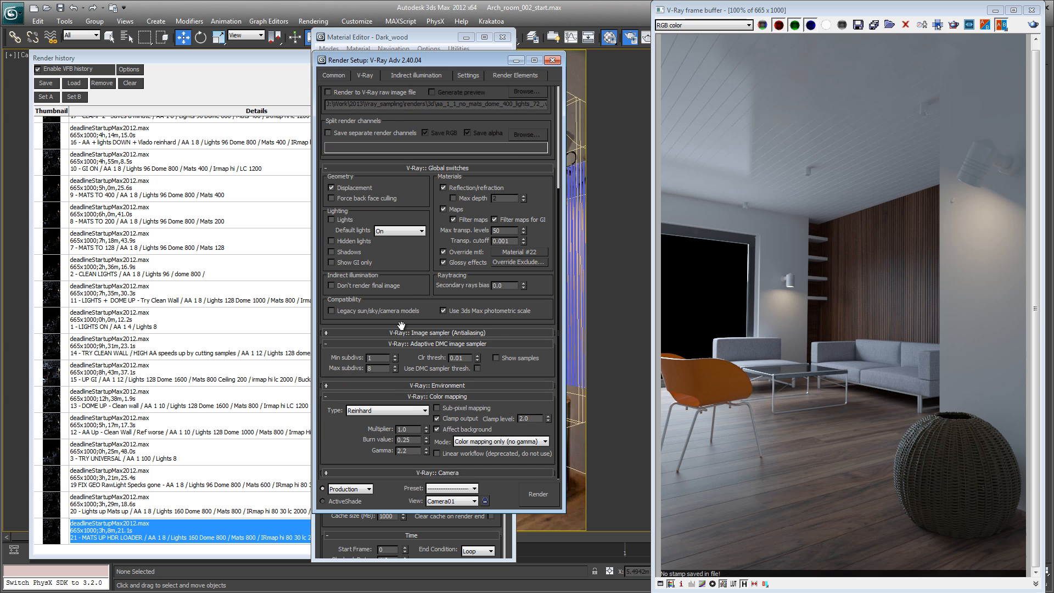
{"action": "double_click", "coordinate": [368, 370]}
{"action": "left_click", "coordinate": [346, 219]}
{"action": "left_click", "coordinate": [349, 252]}
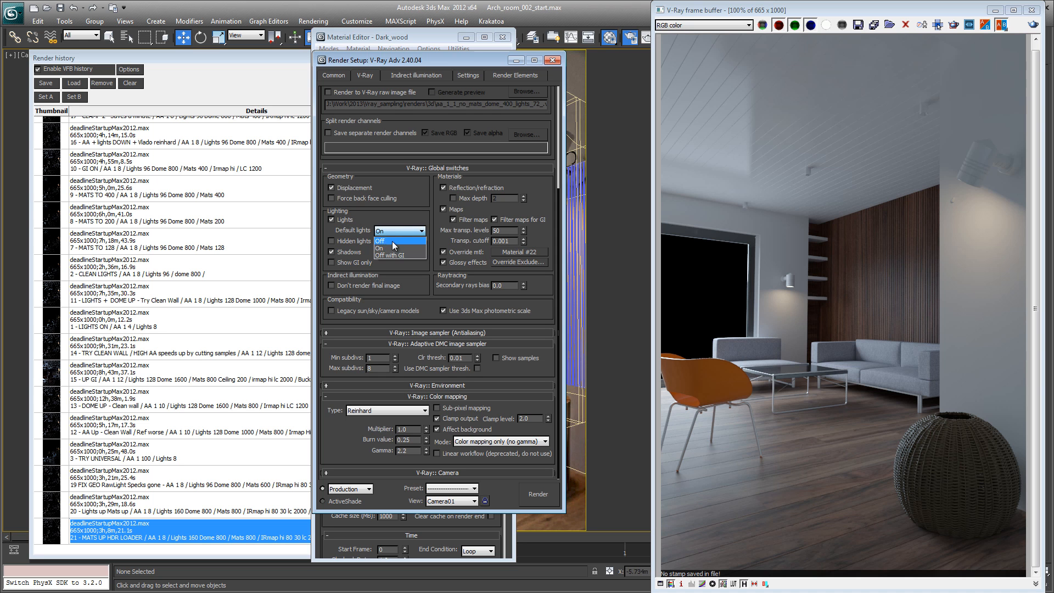
{"action": "left_click", "coordinate": [392, 241]}
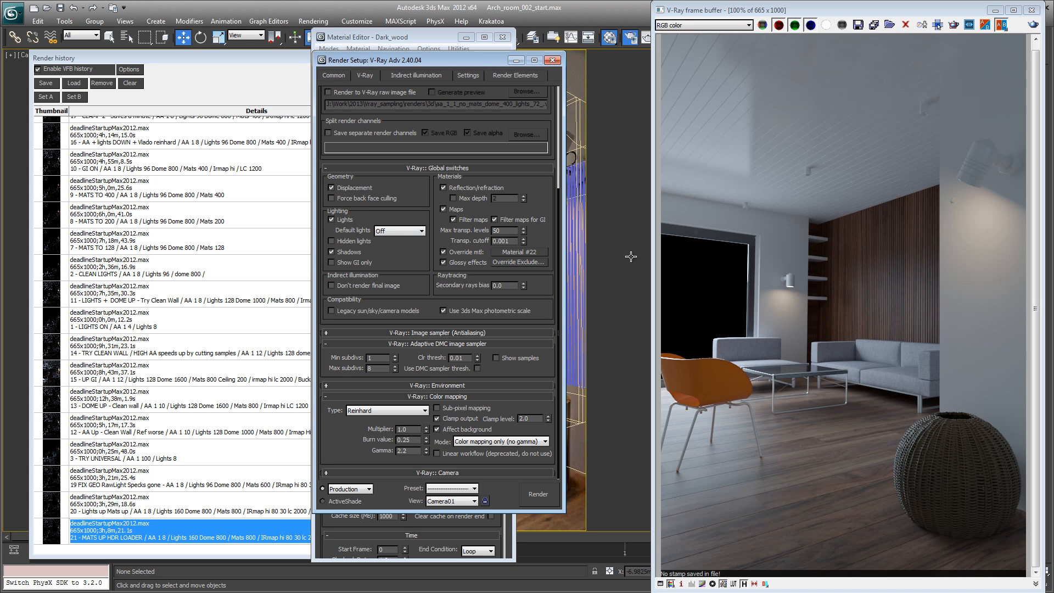
- Examine the VRayRawLighting and VRayReflection passes of render 21 and return the frame buffer to RGB color
{"action": "left_click", "coordinate": [729, 23]}
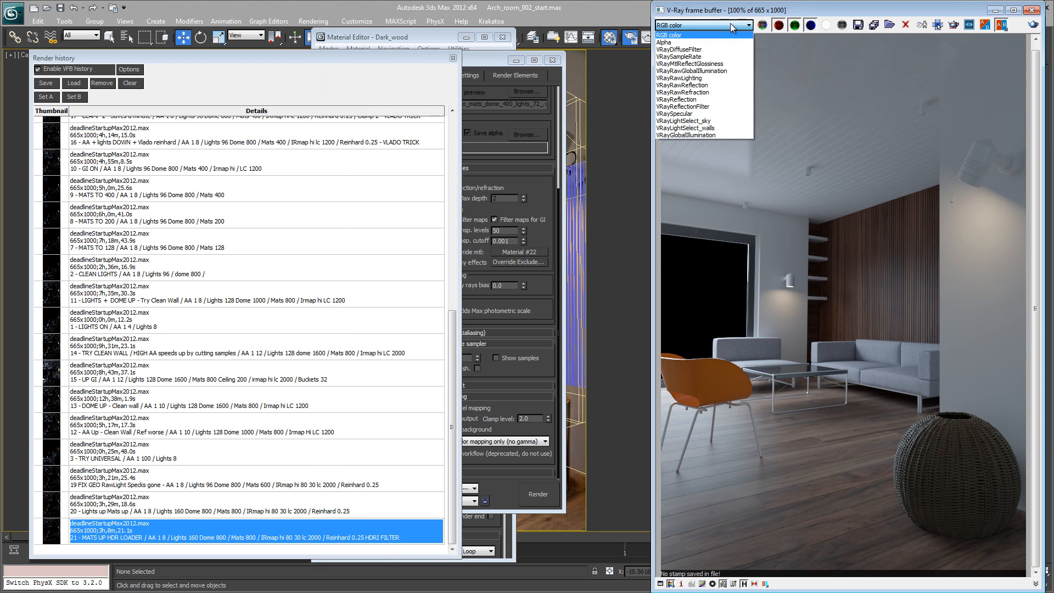
{"action": "left_click", "coordinate": [712, 77]}
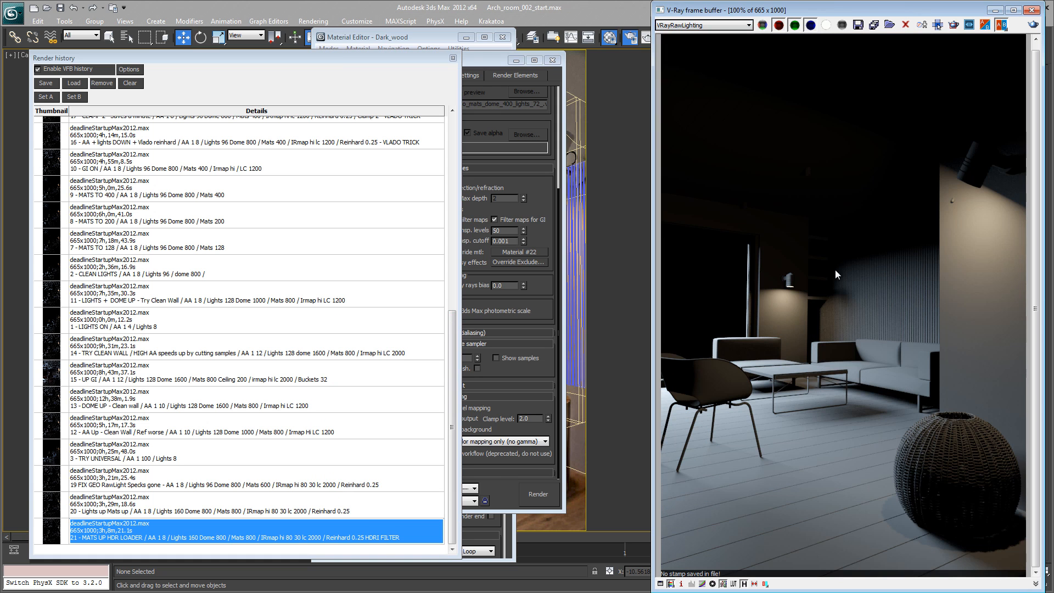
{"action": "left_click", "coordinate": [728, 26]}
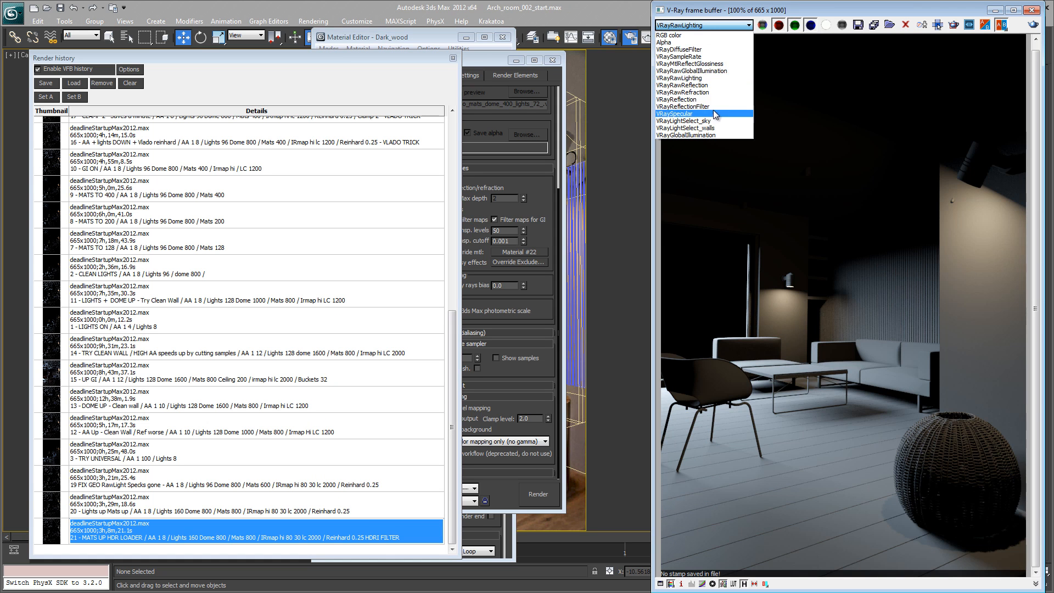
{"action": "left_click", "coordinate": [676, 100]}
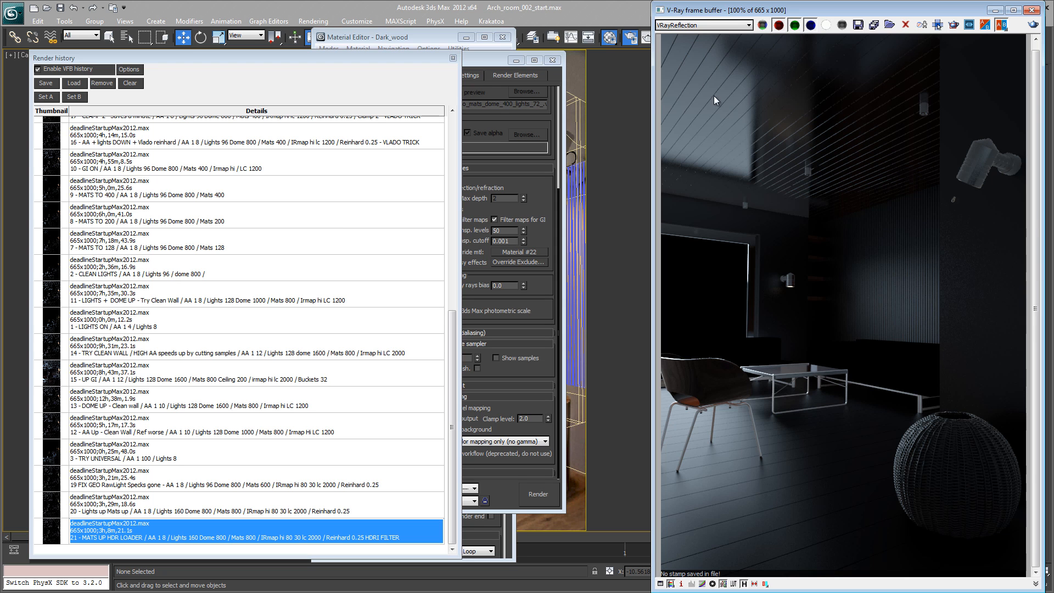
{"action": "left_click", "coordinate": [730, 25]}
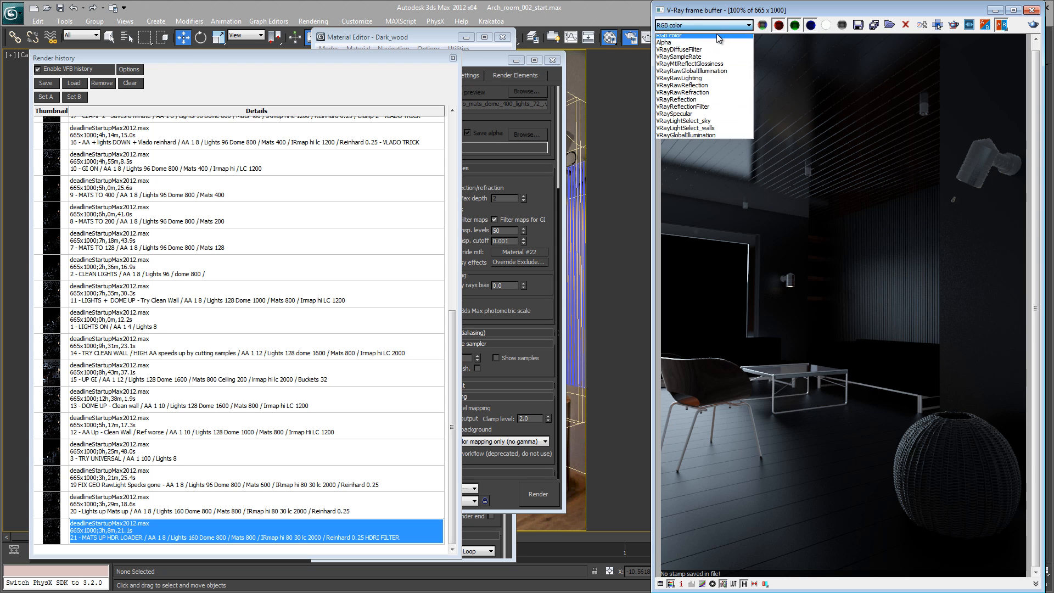
{"action": "left_click", "coordinate": [716, 34]}
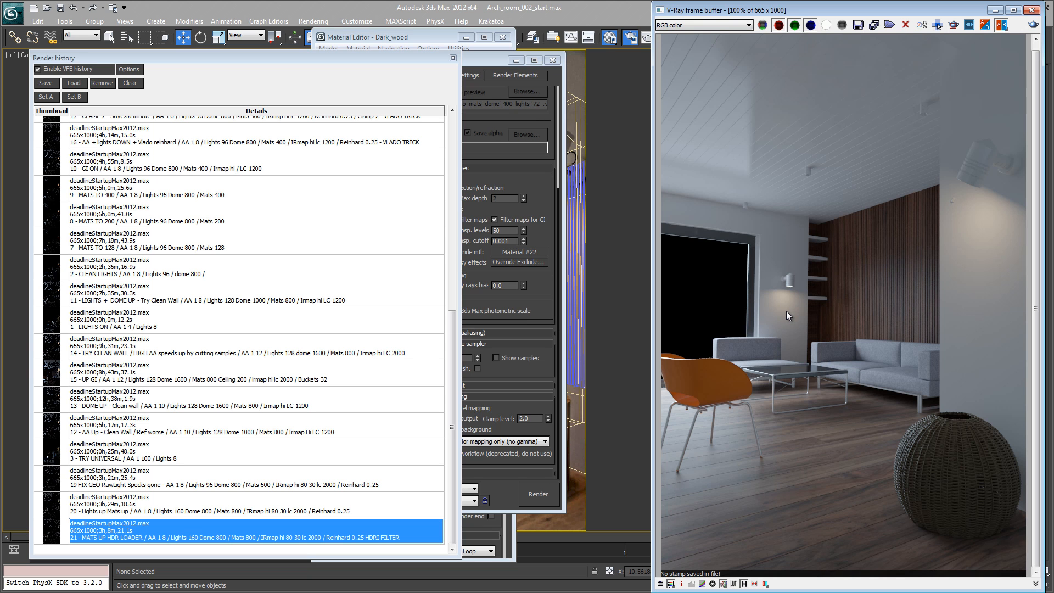